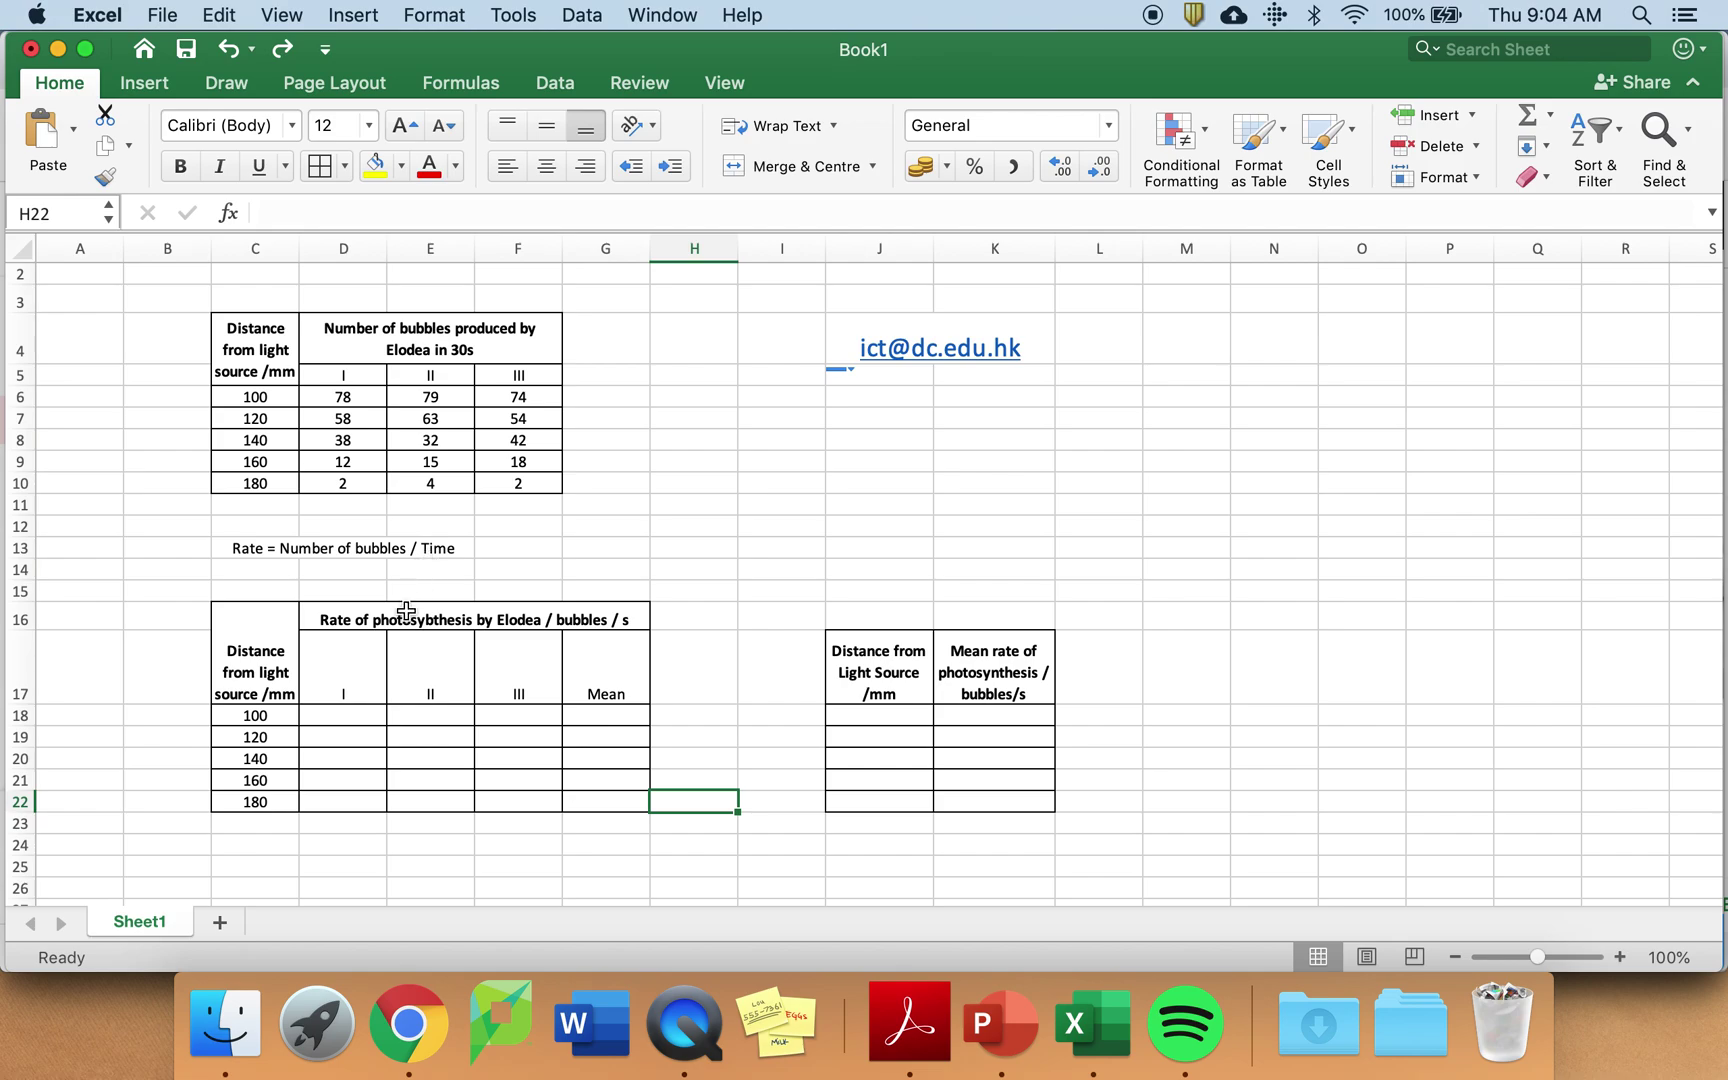
Enter =D6/30 in D18 and fill it down to row 22 and across to column F.
click(334, 714)
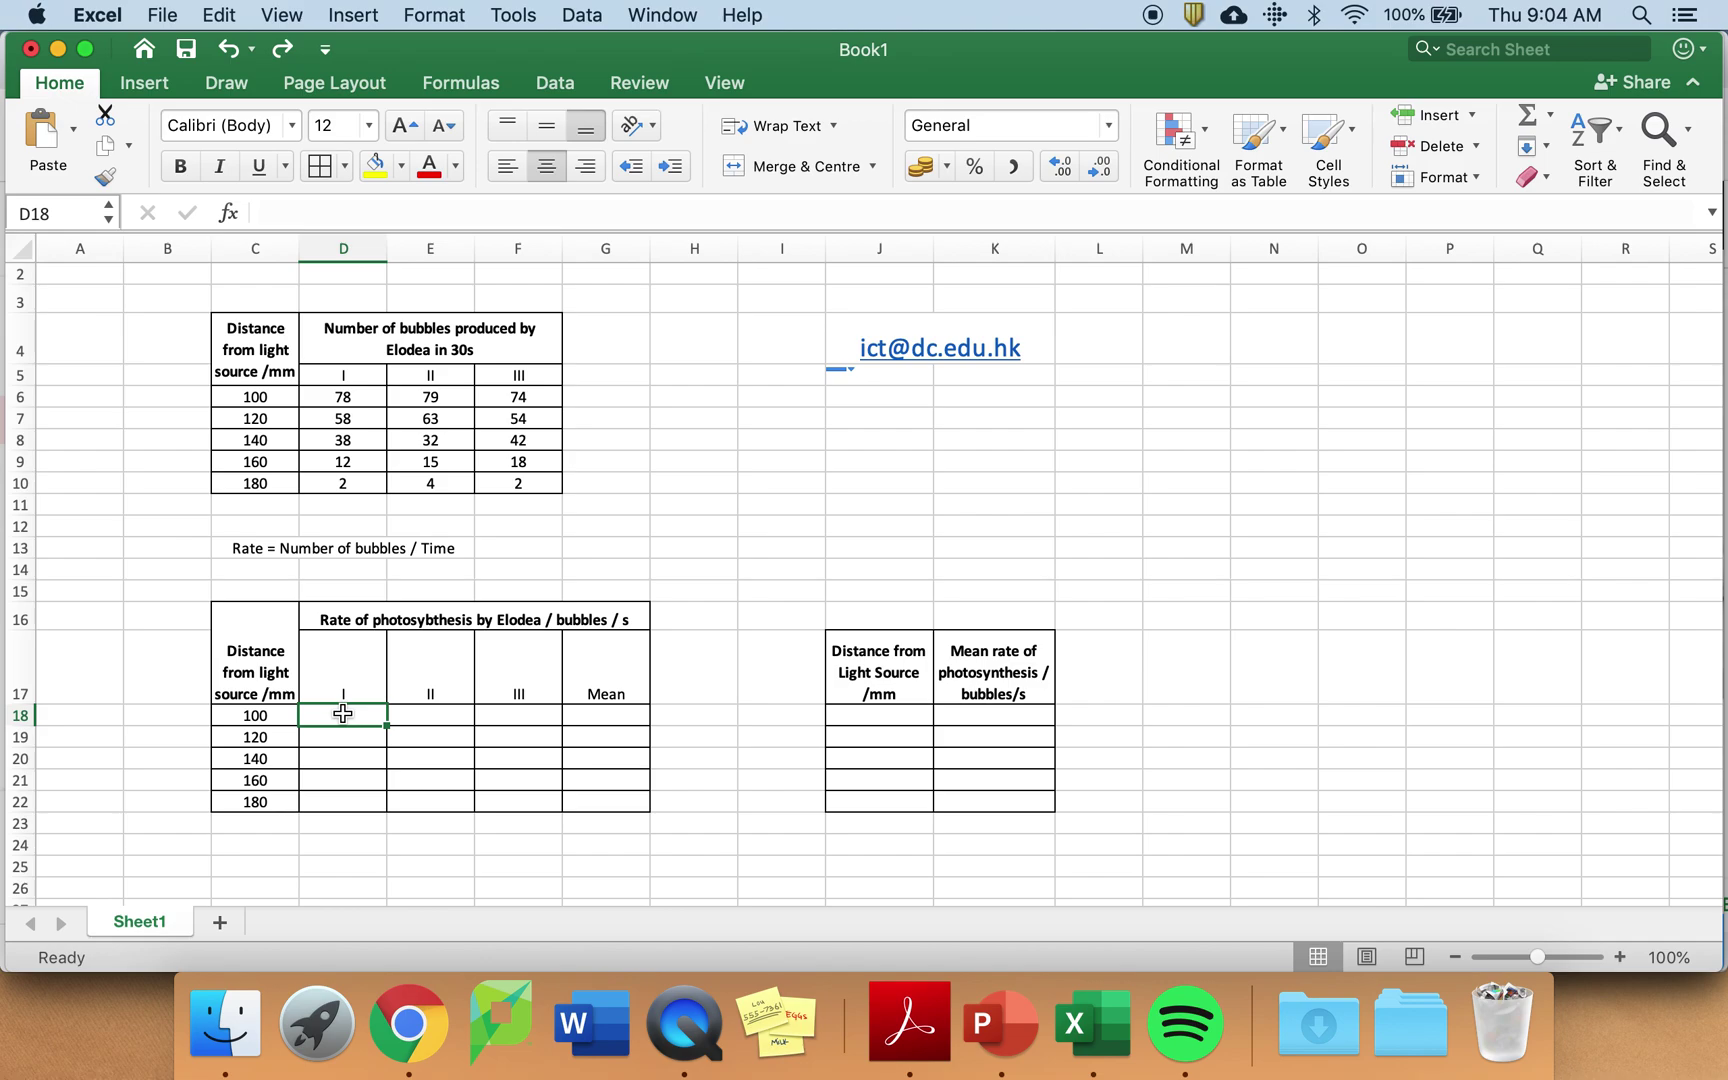
text(=)
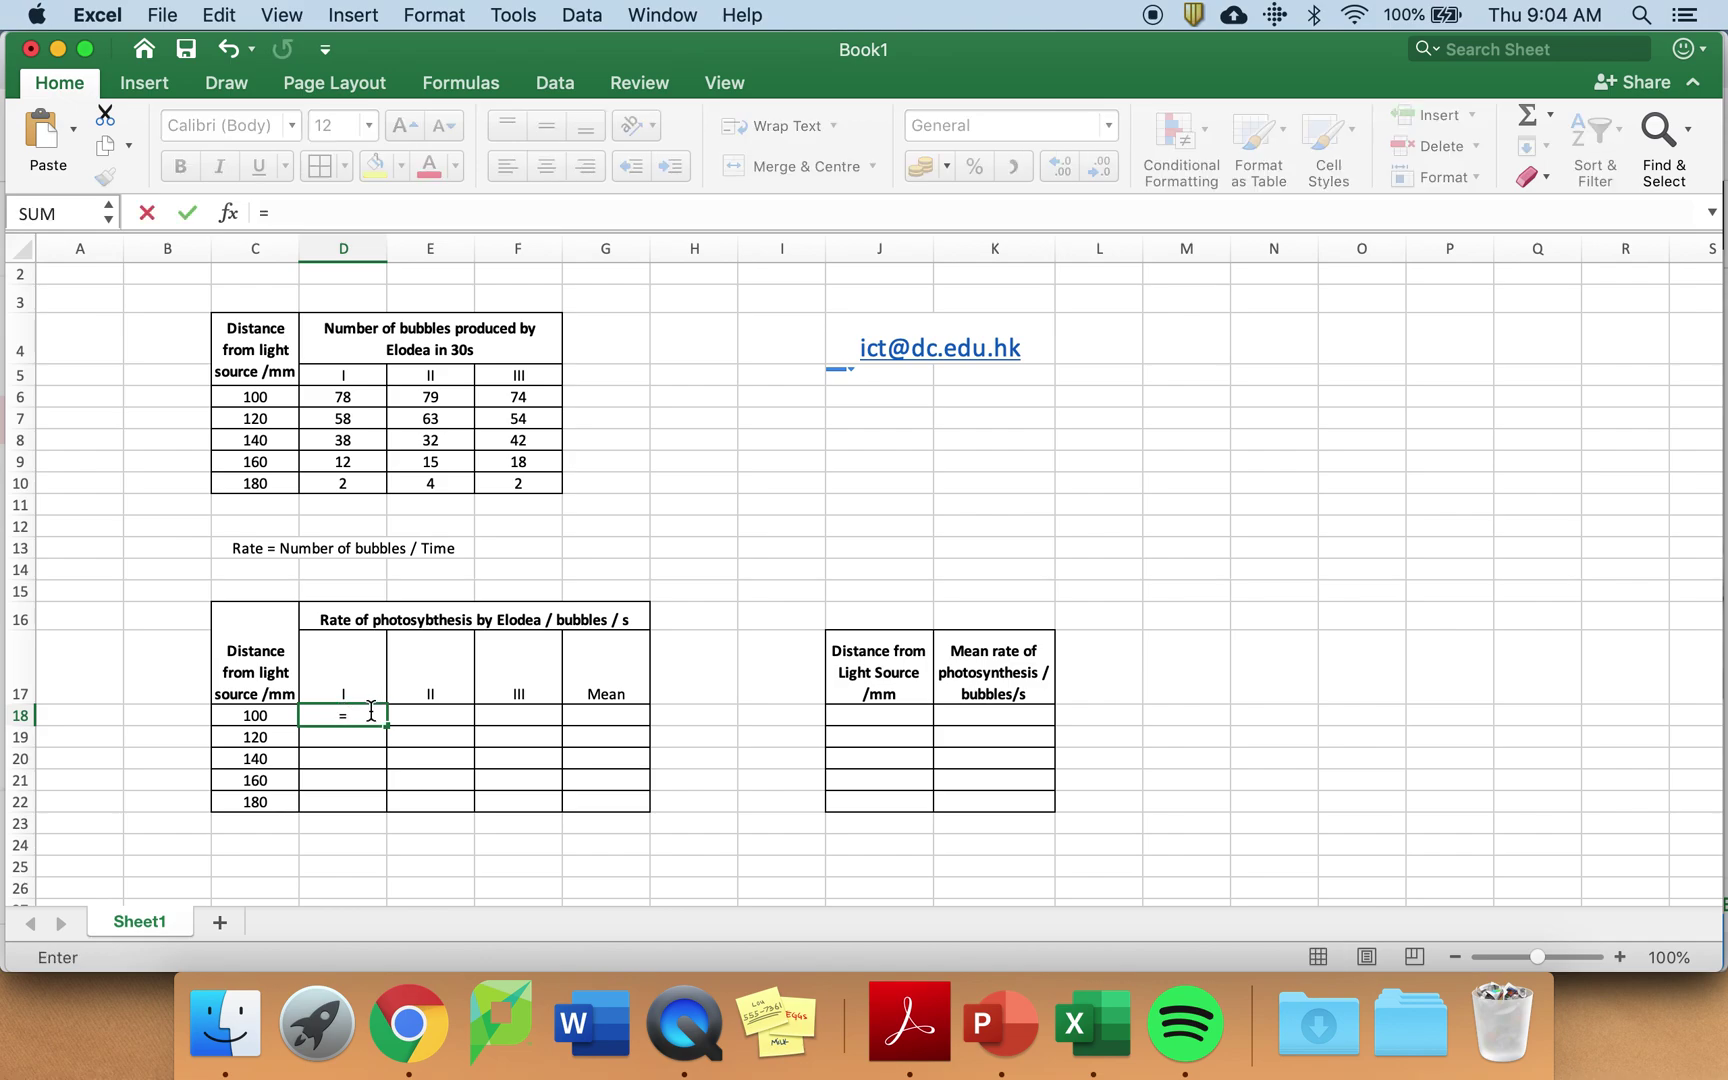
click(343, 393)
click(343, 394)
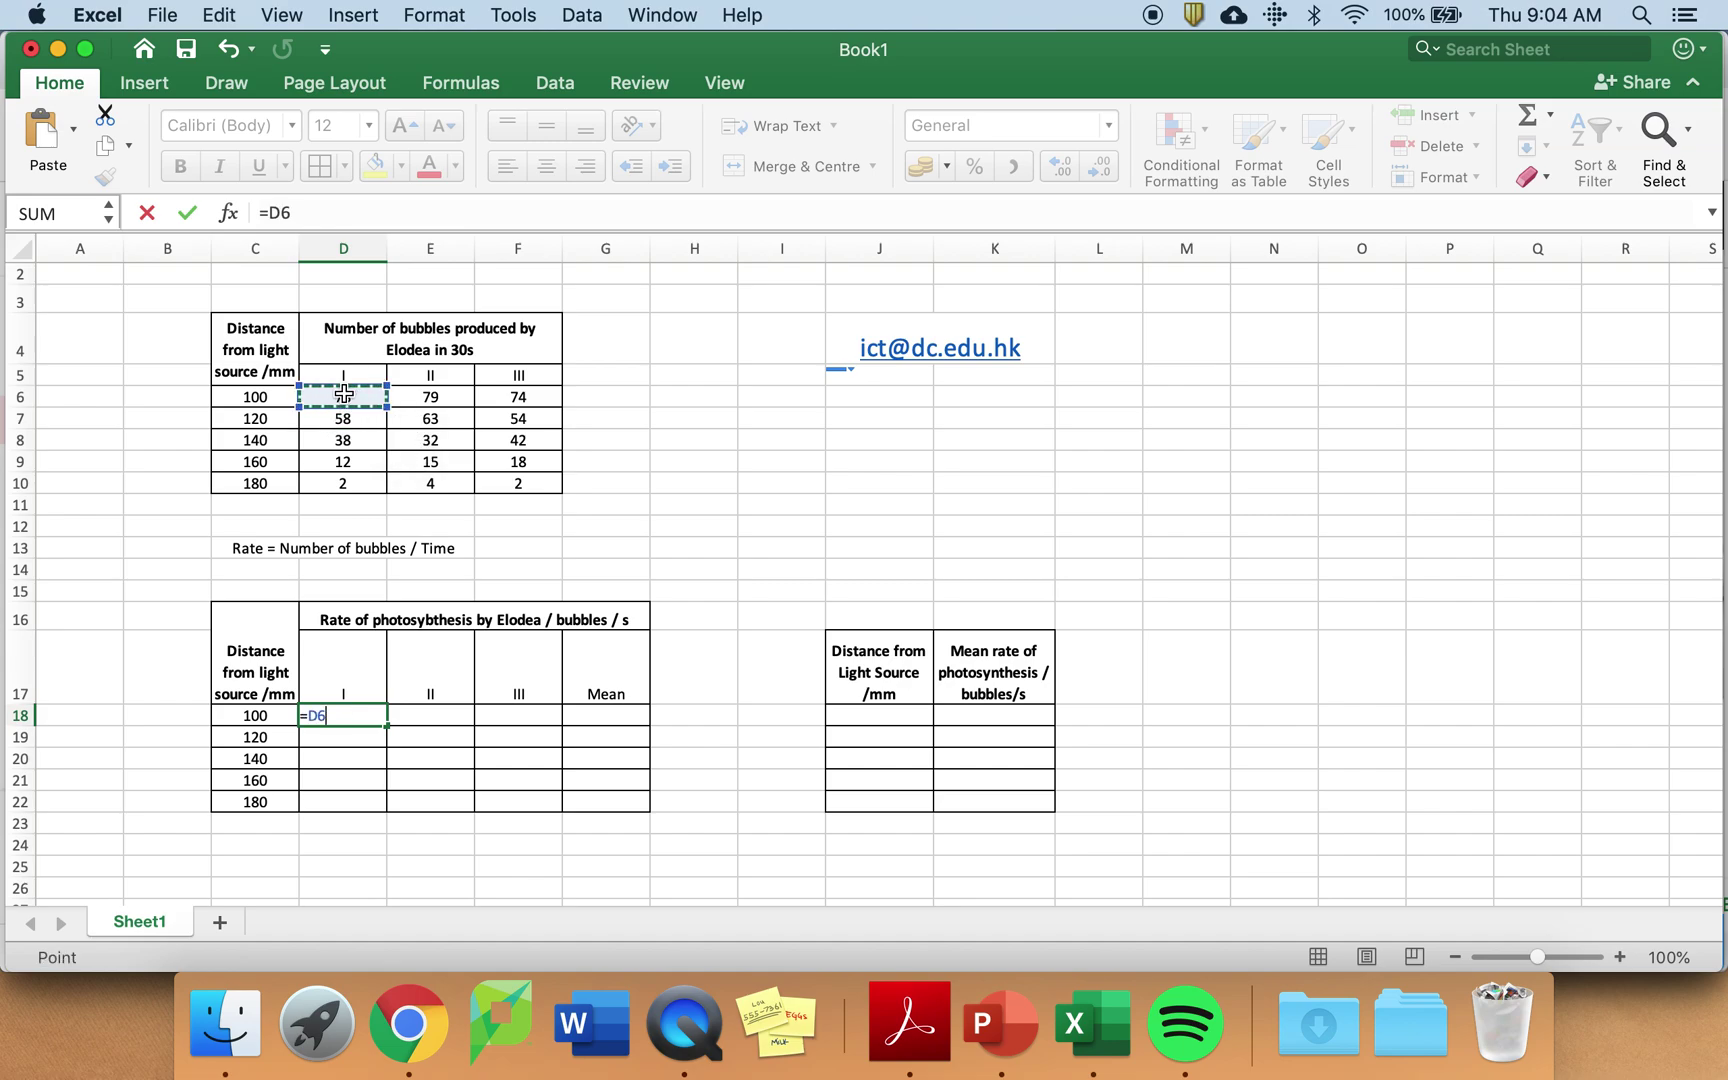
click(301, 212)
text(/30)
key(Return)
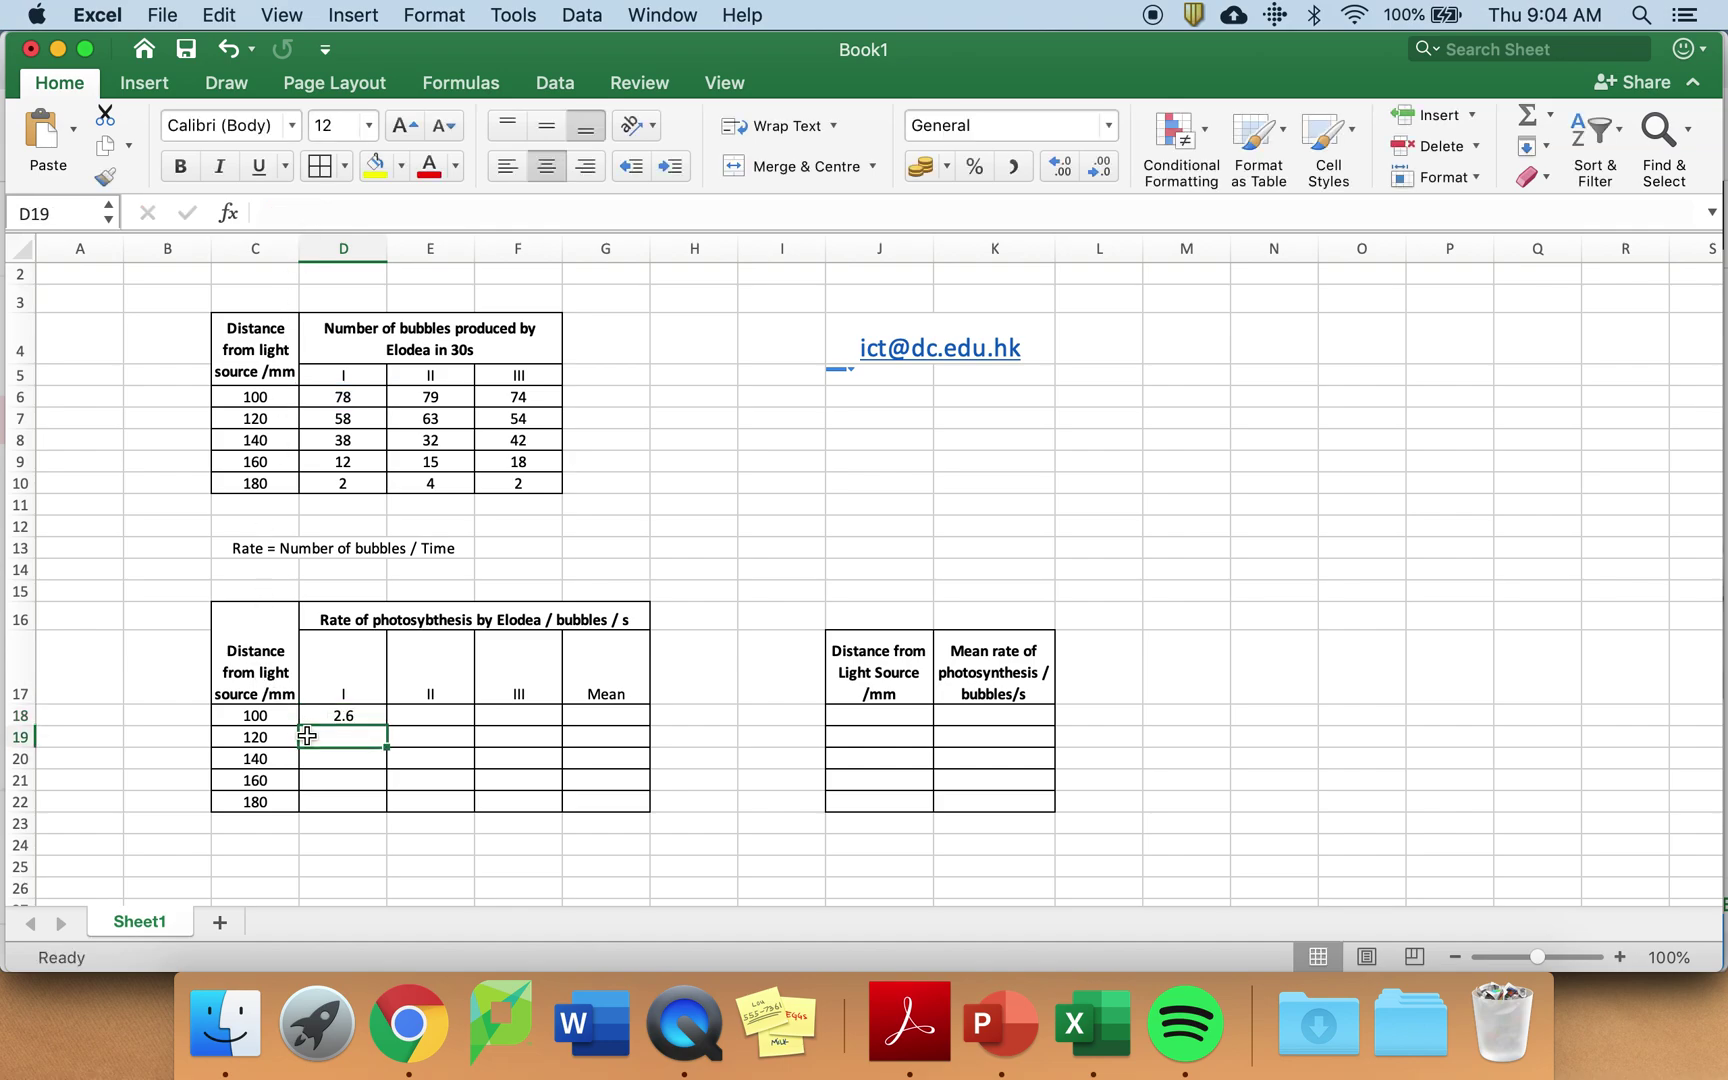
click(352, 716)
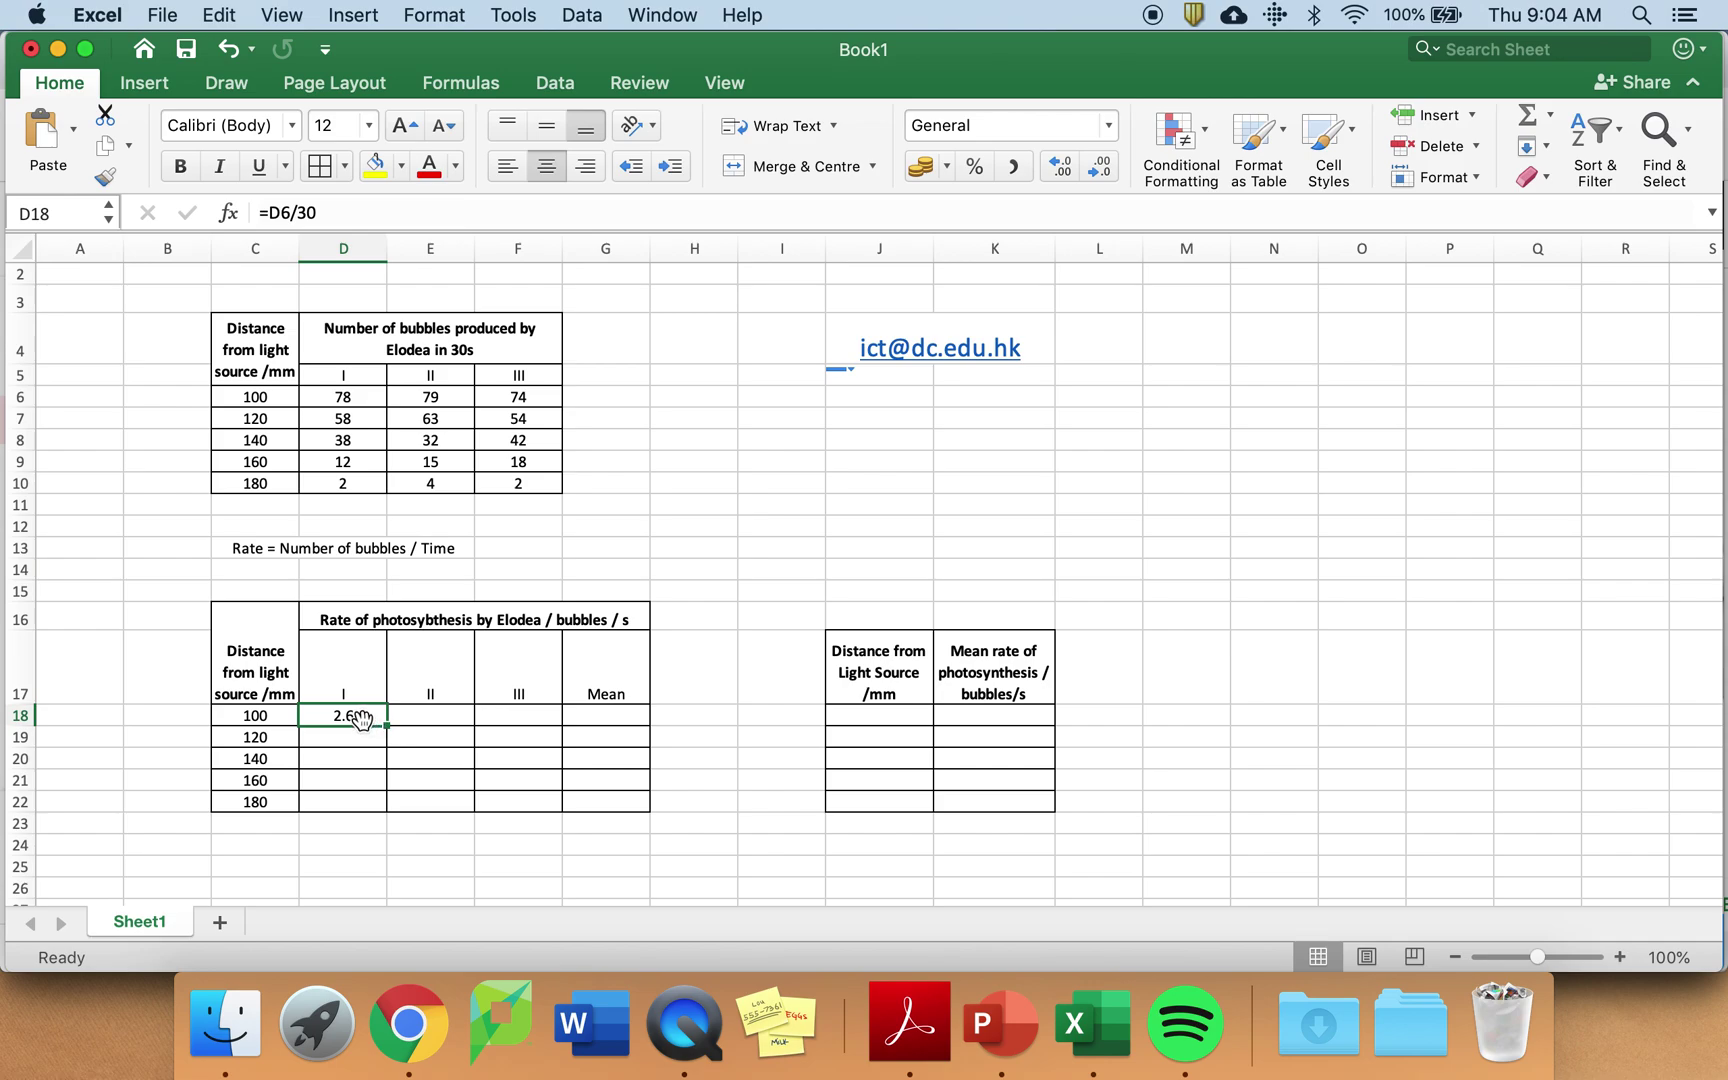
drag(386, 725, 381, 806)
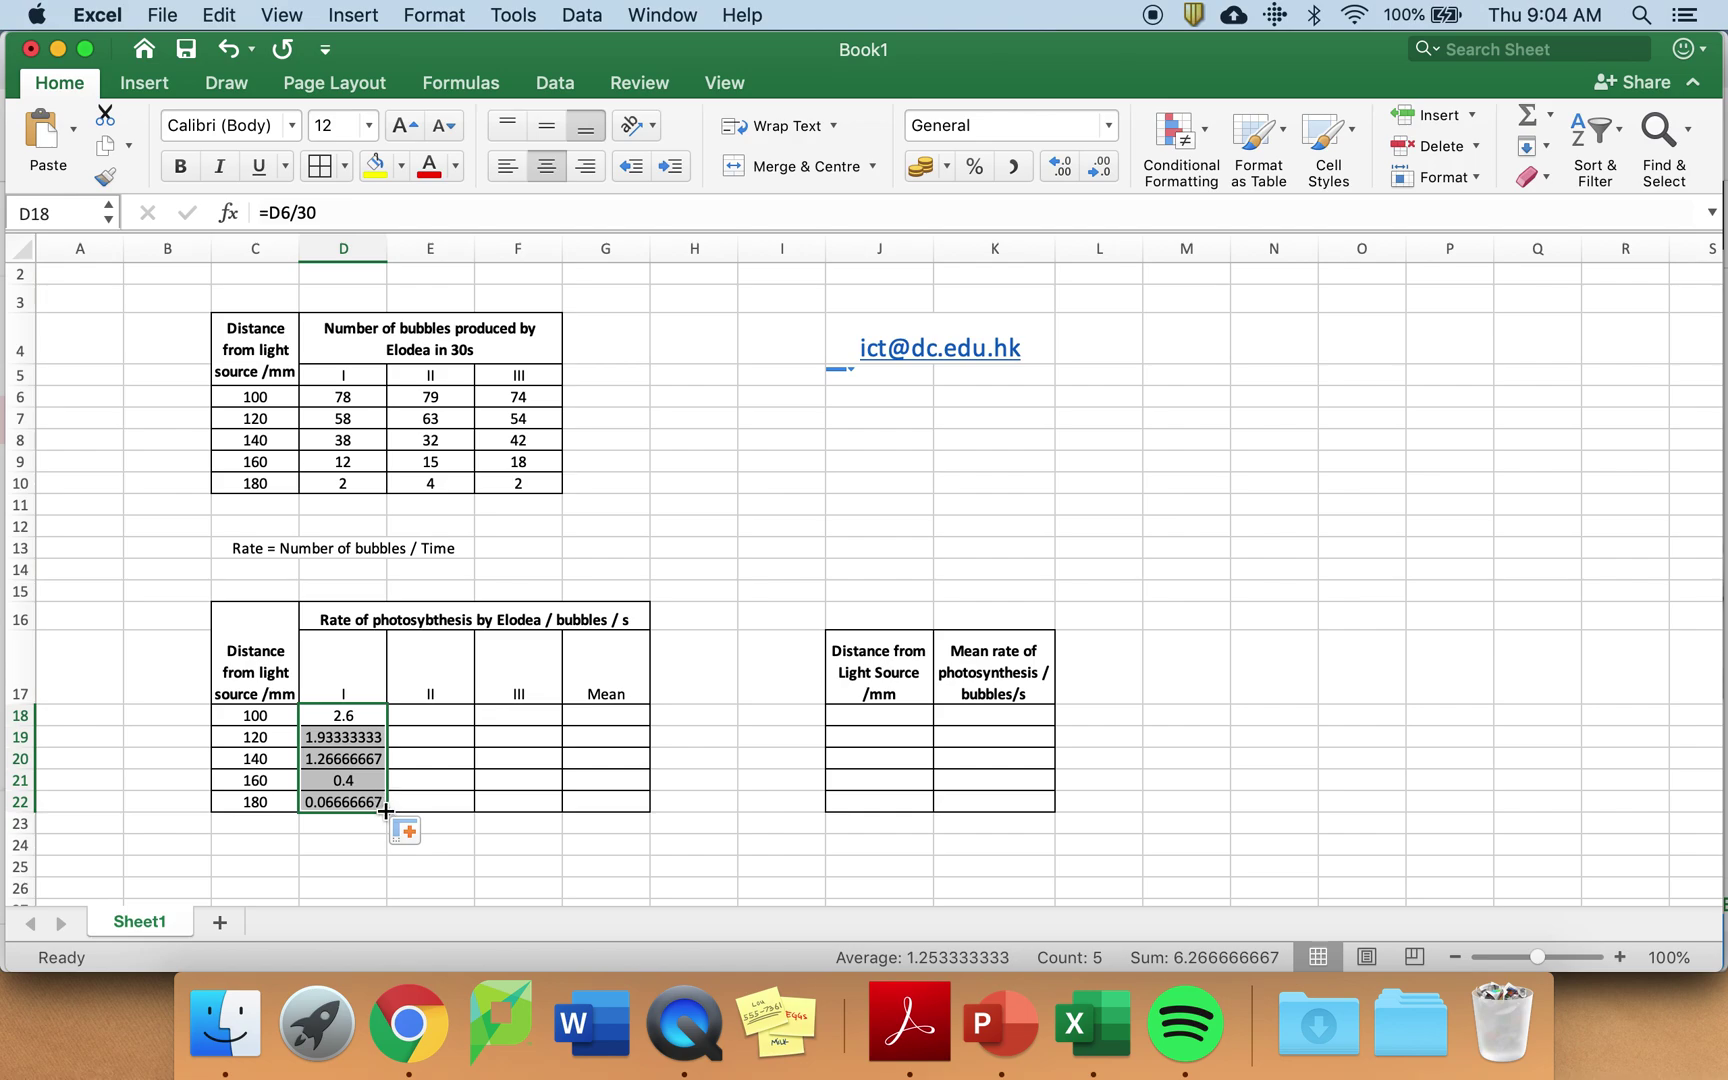
drag(381, 806, 534, 800)
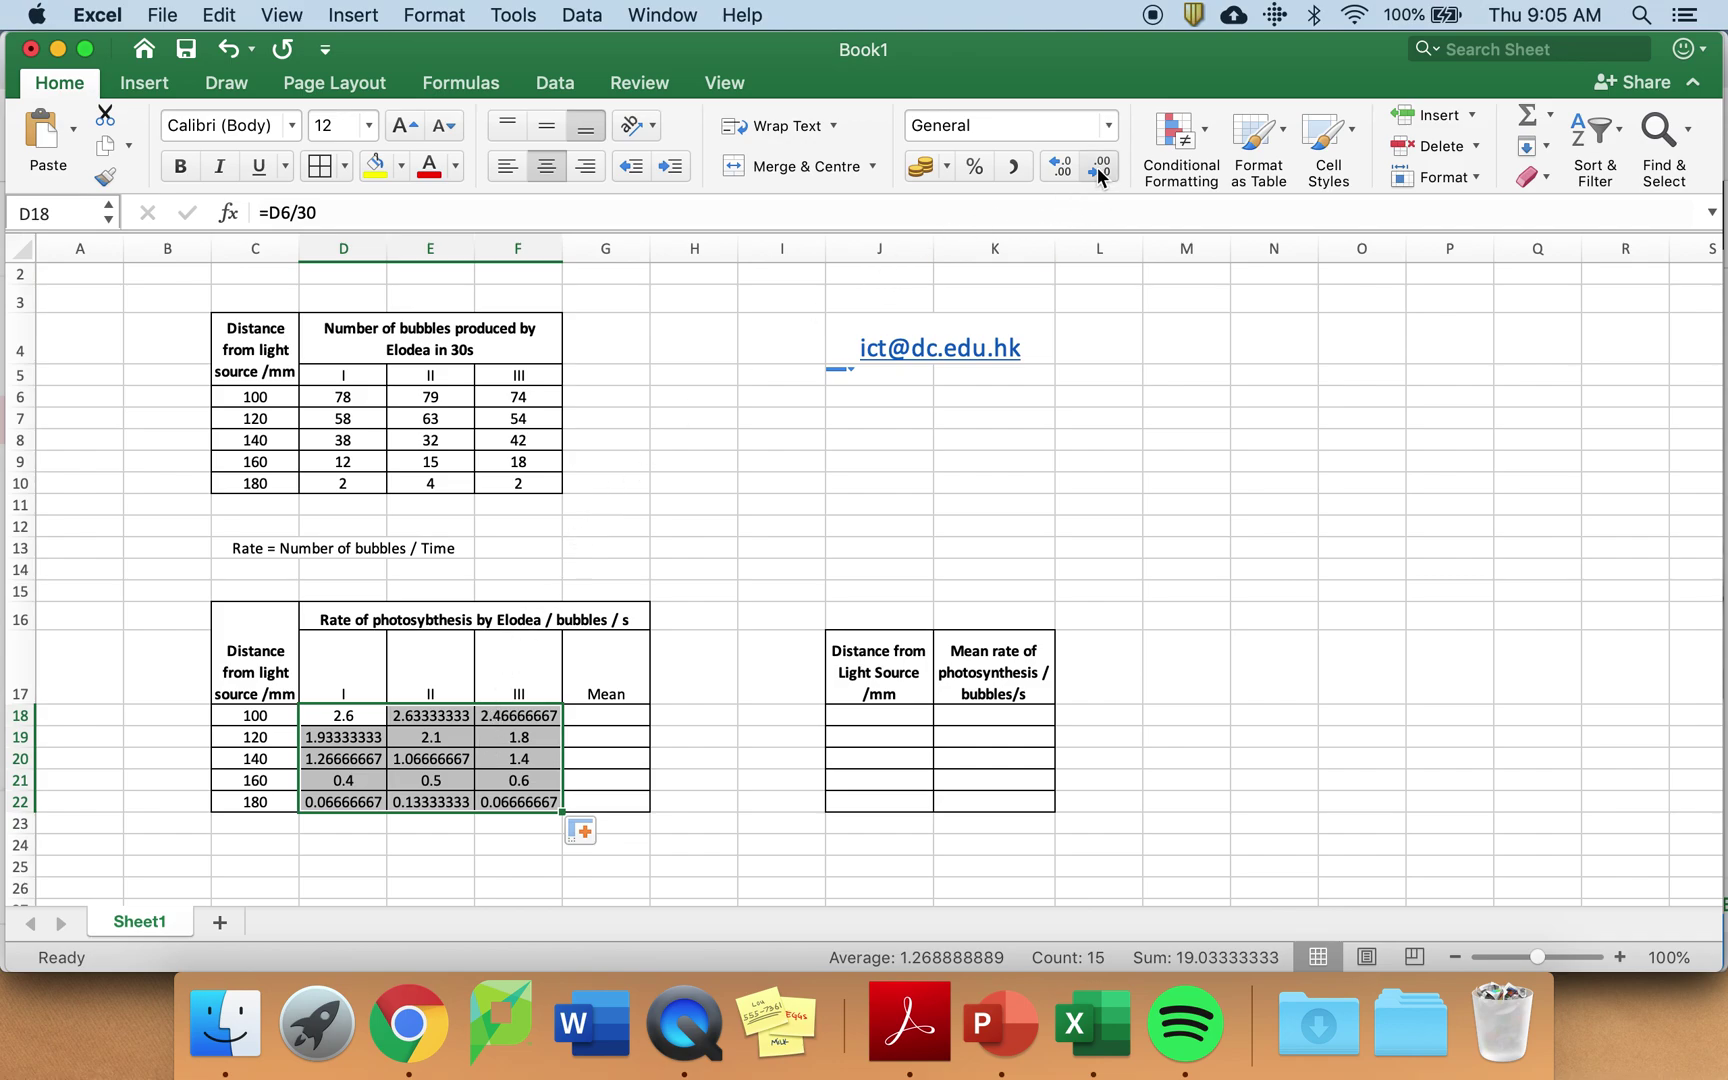
Set the D18:F22 rates to two decimal places, from 2.60 down to 0.07.
click(1068, 166)
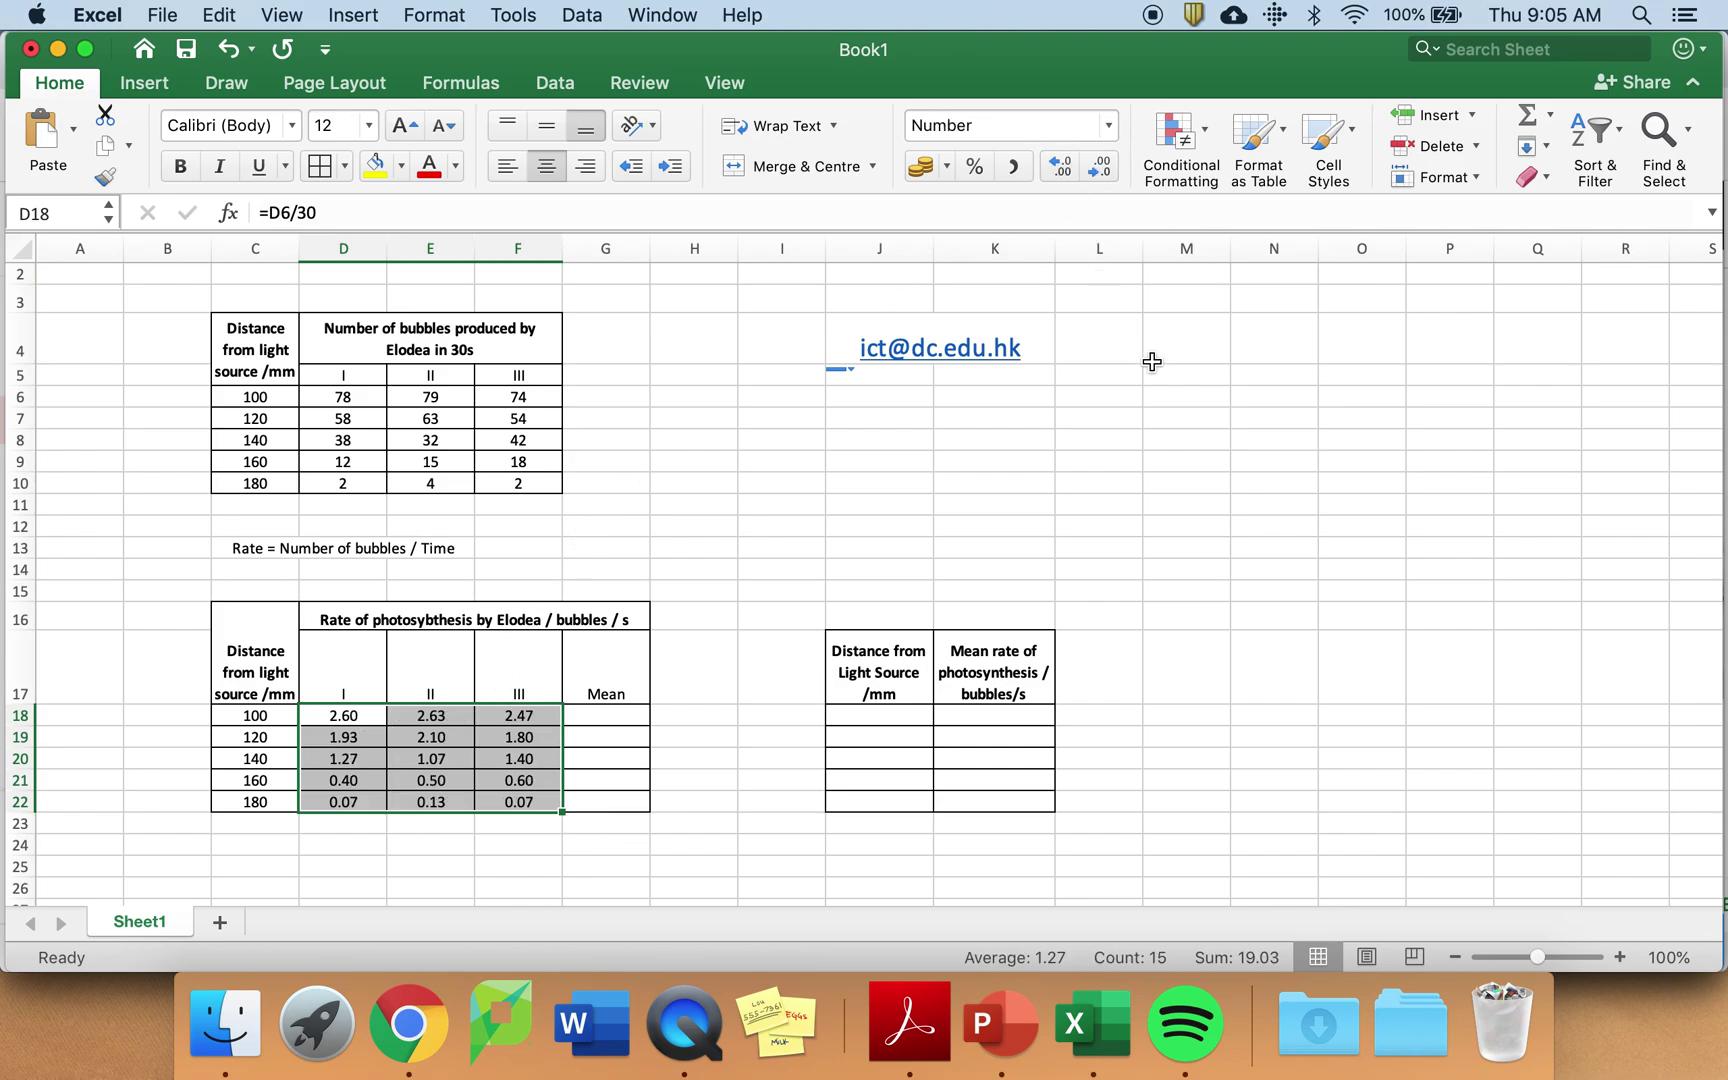
click(1062, 168)
click(1062, 166)
click(1098, 170)
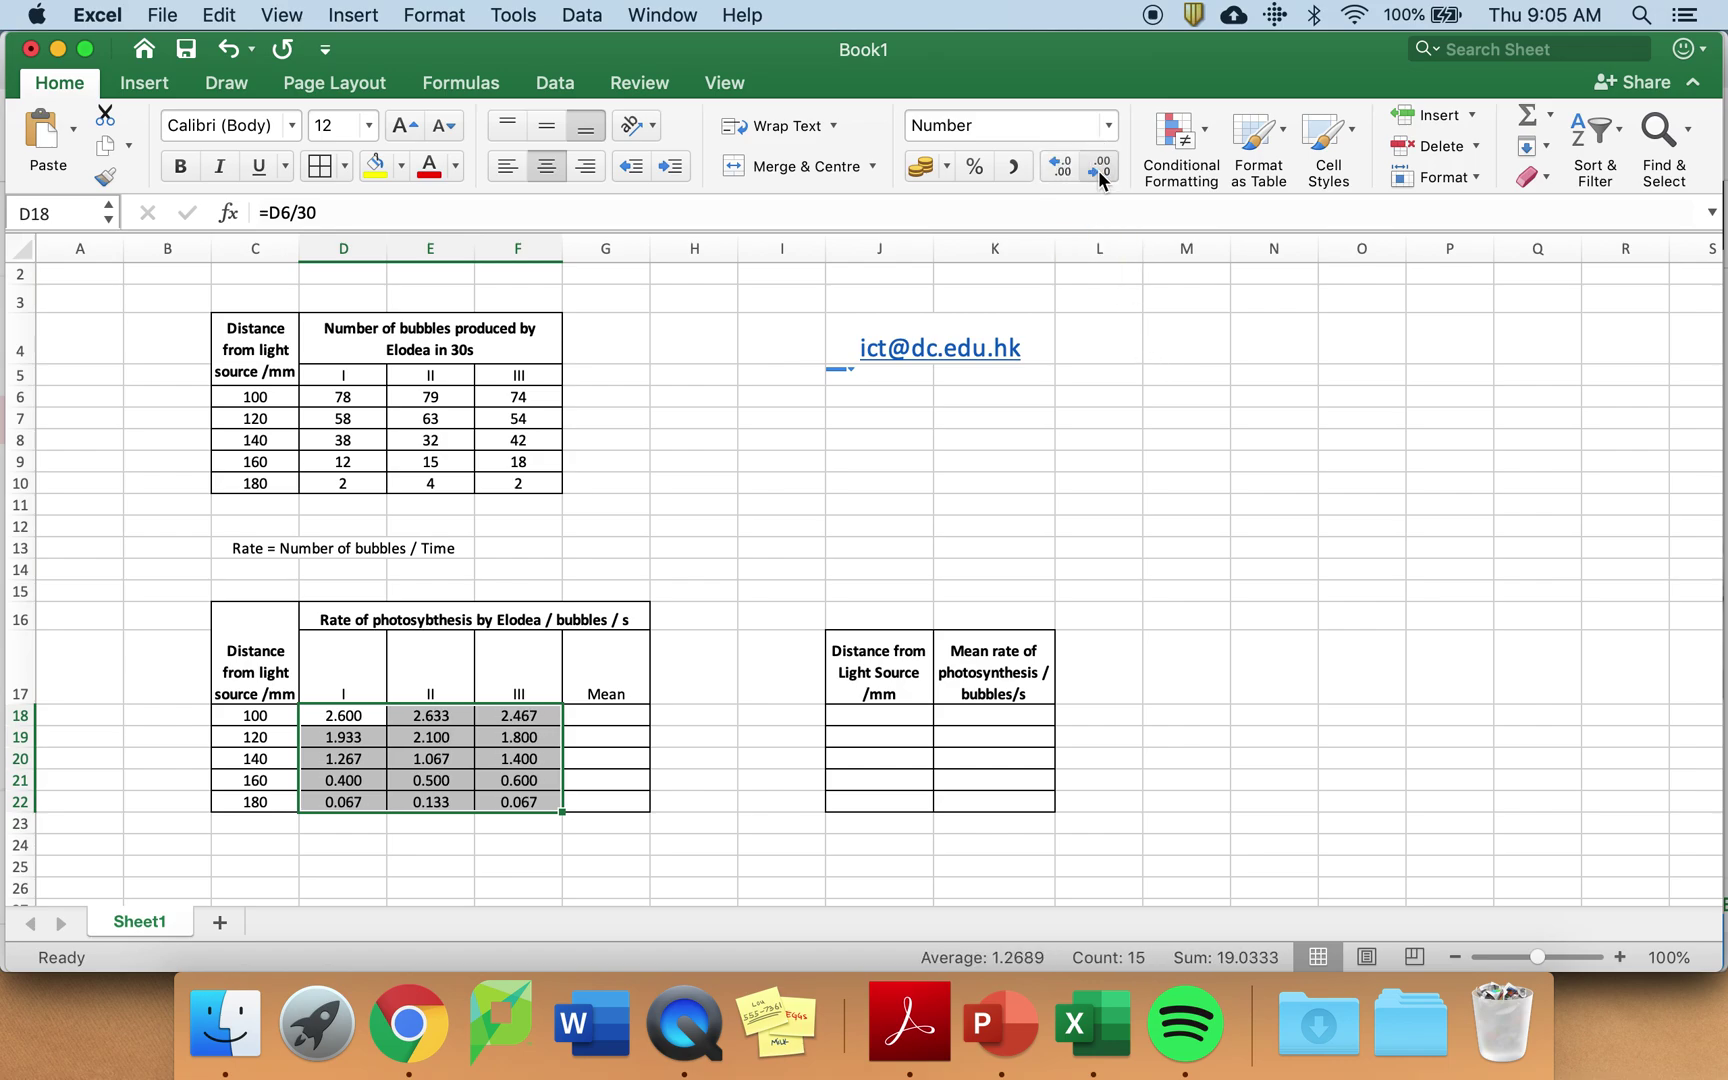
click(1098, 170)
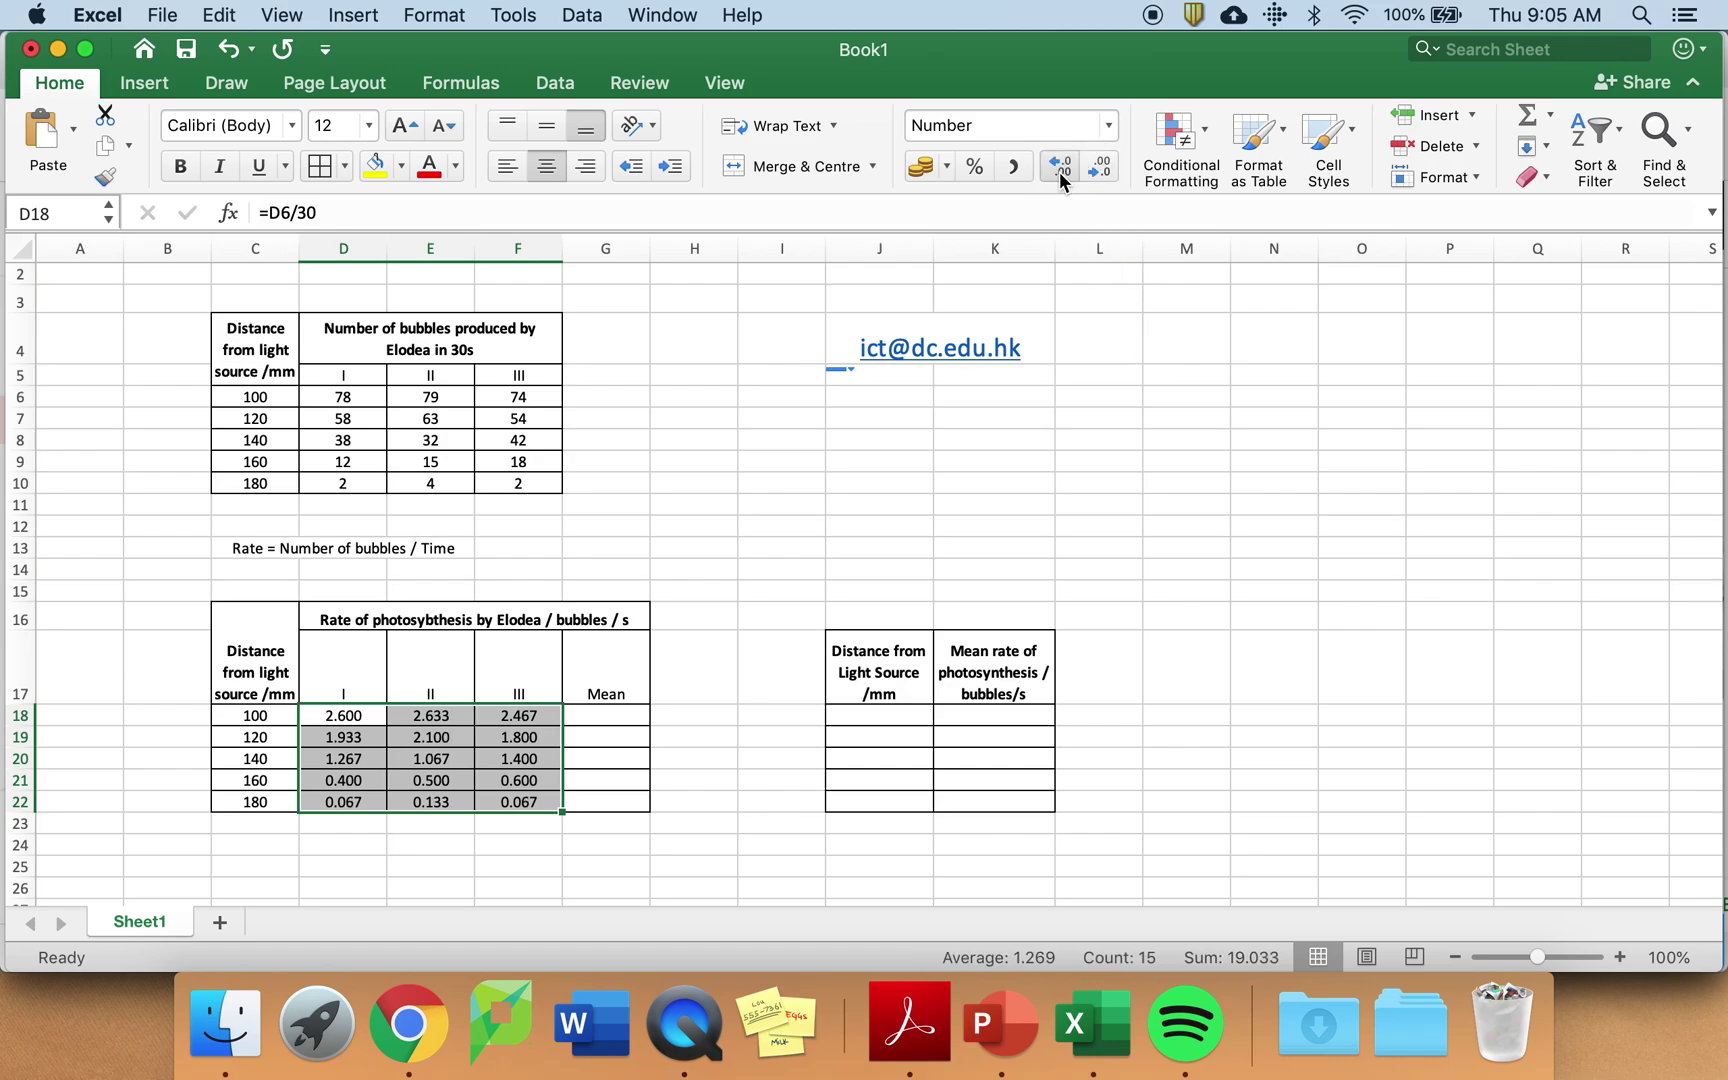
click(1098, 172)
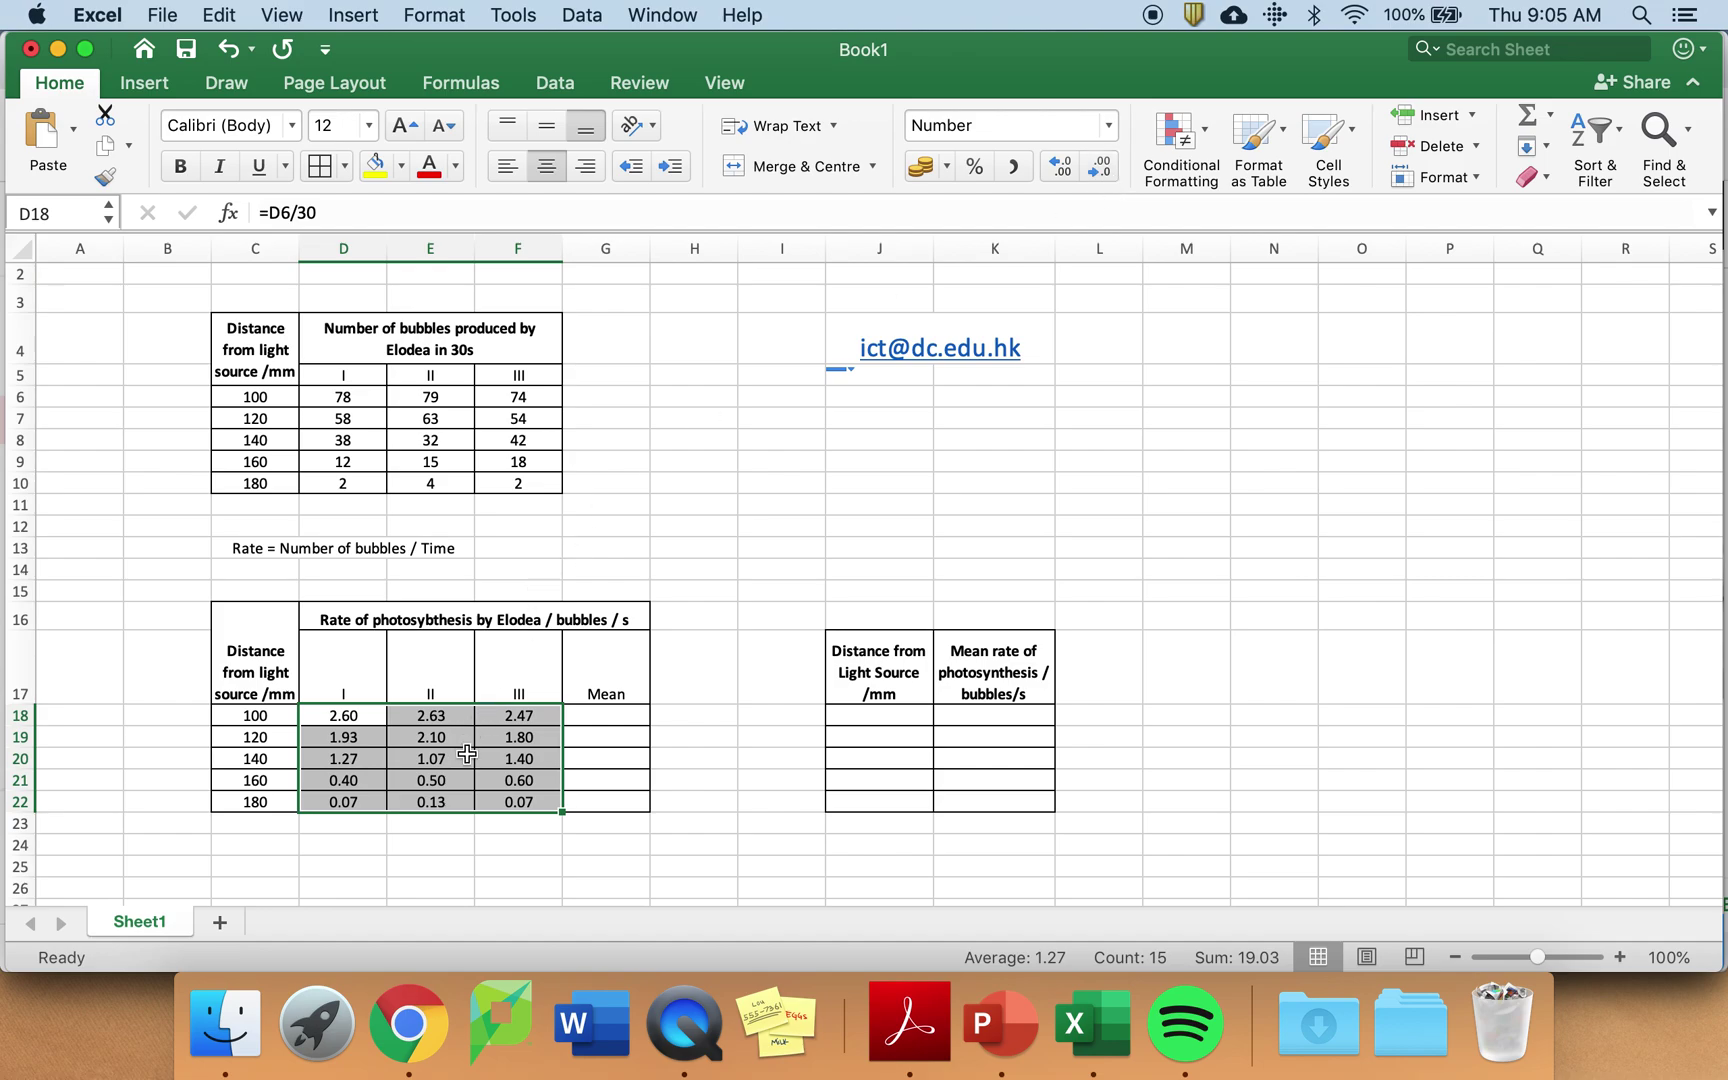
click(601, 714)
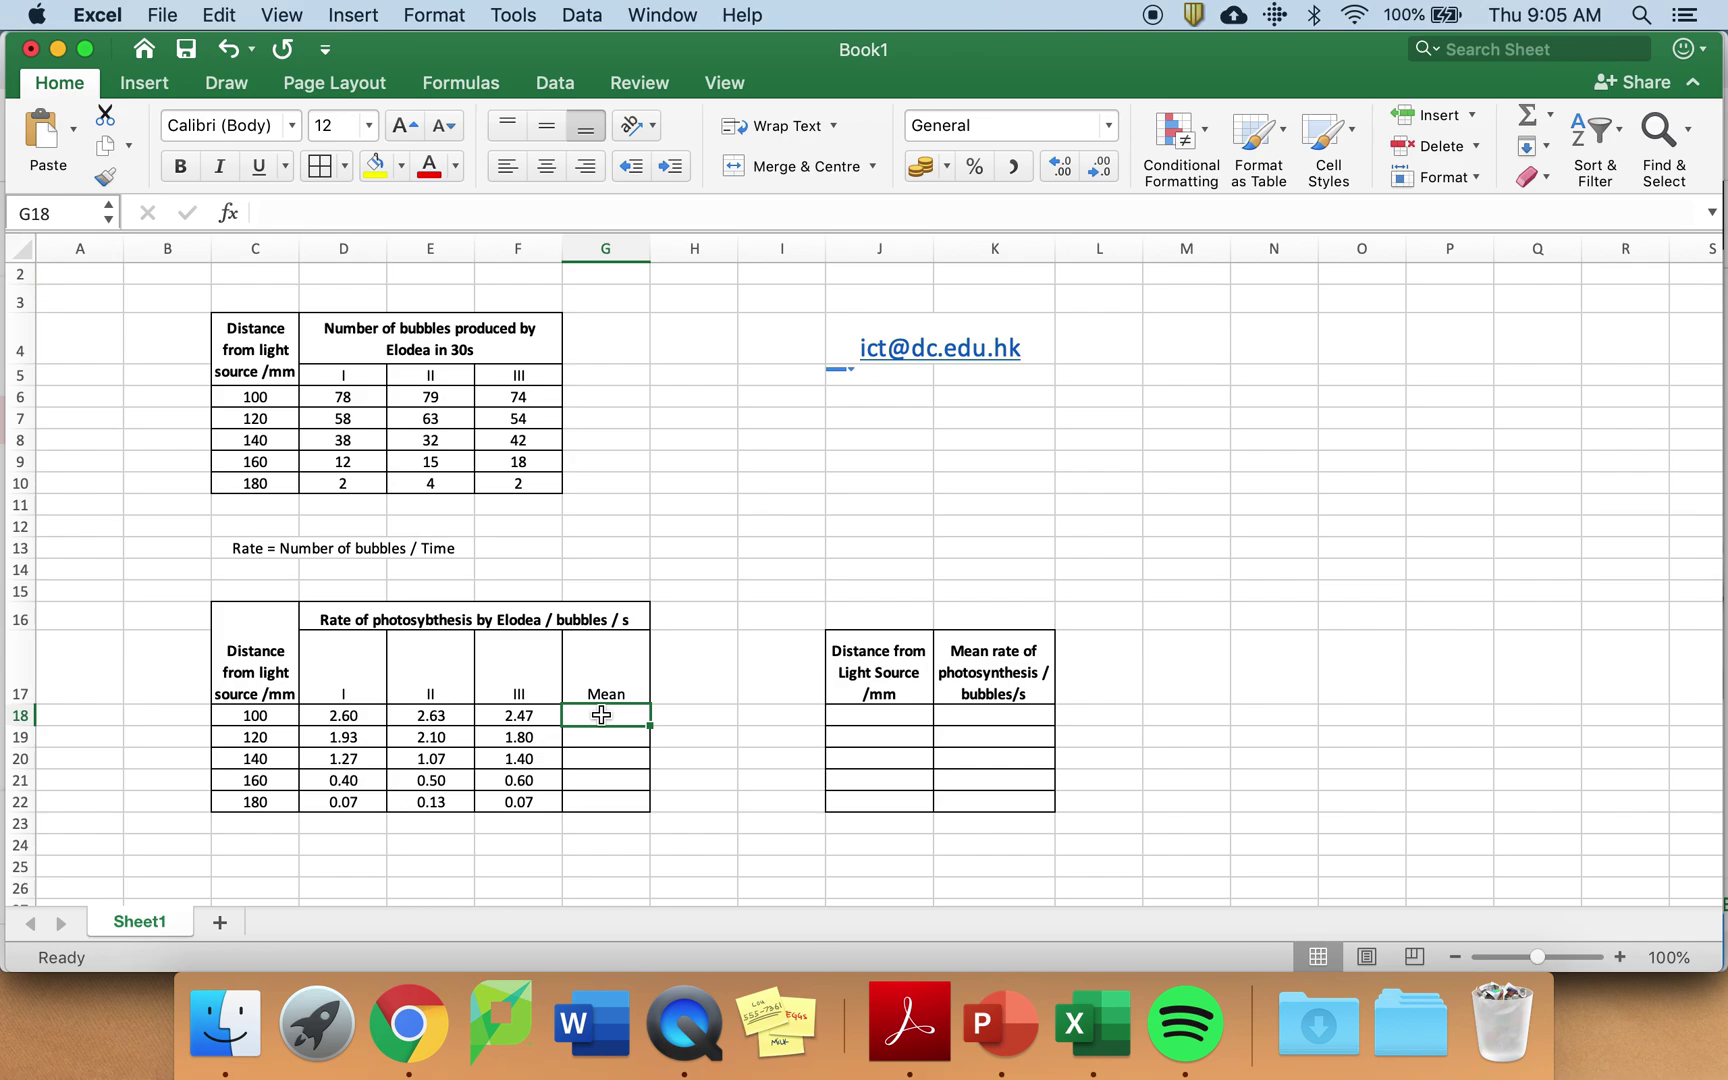
Enter =AVERAGE(D18:F18) in G18, fill it down to G22, and keep two decimals.
text(=)
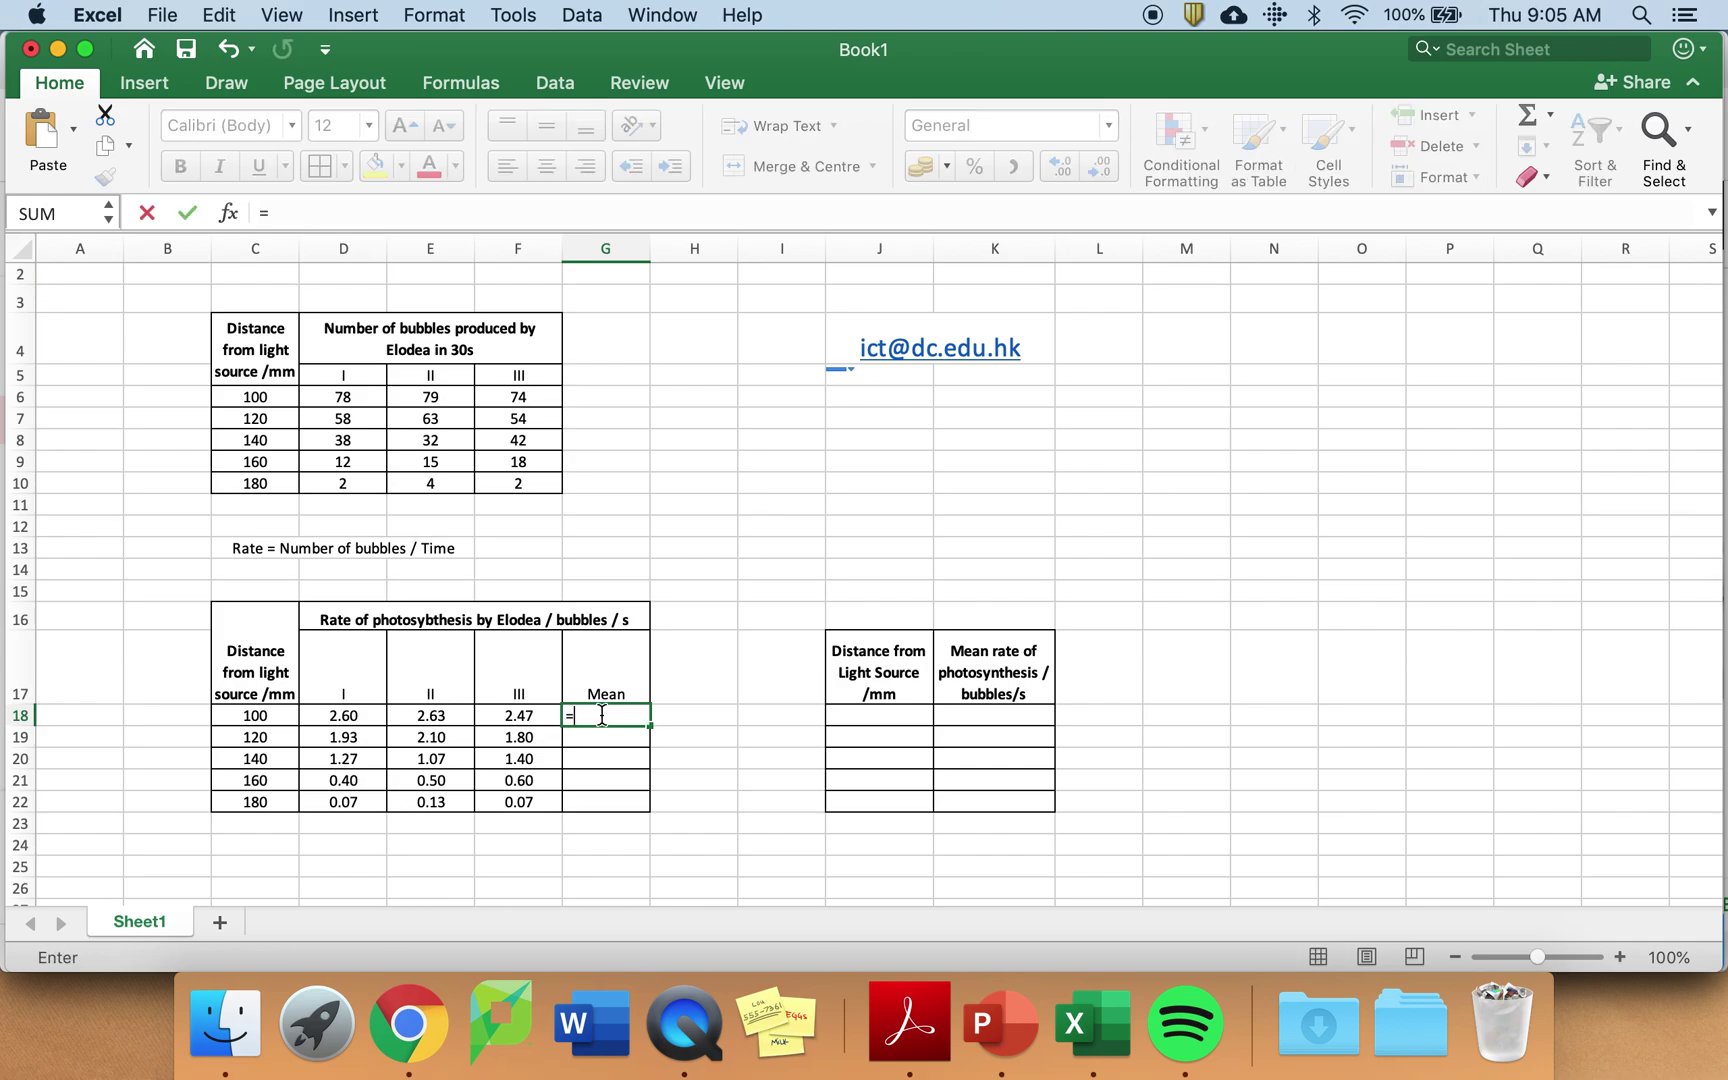
text(av)
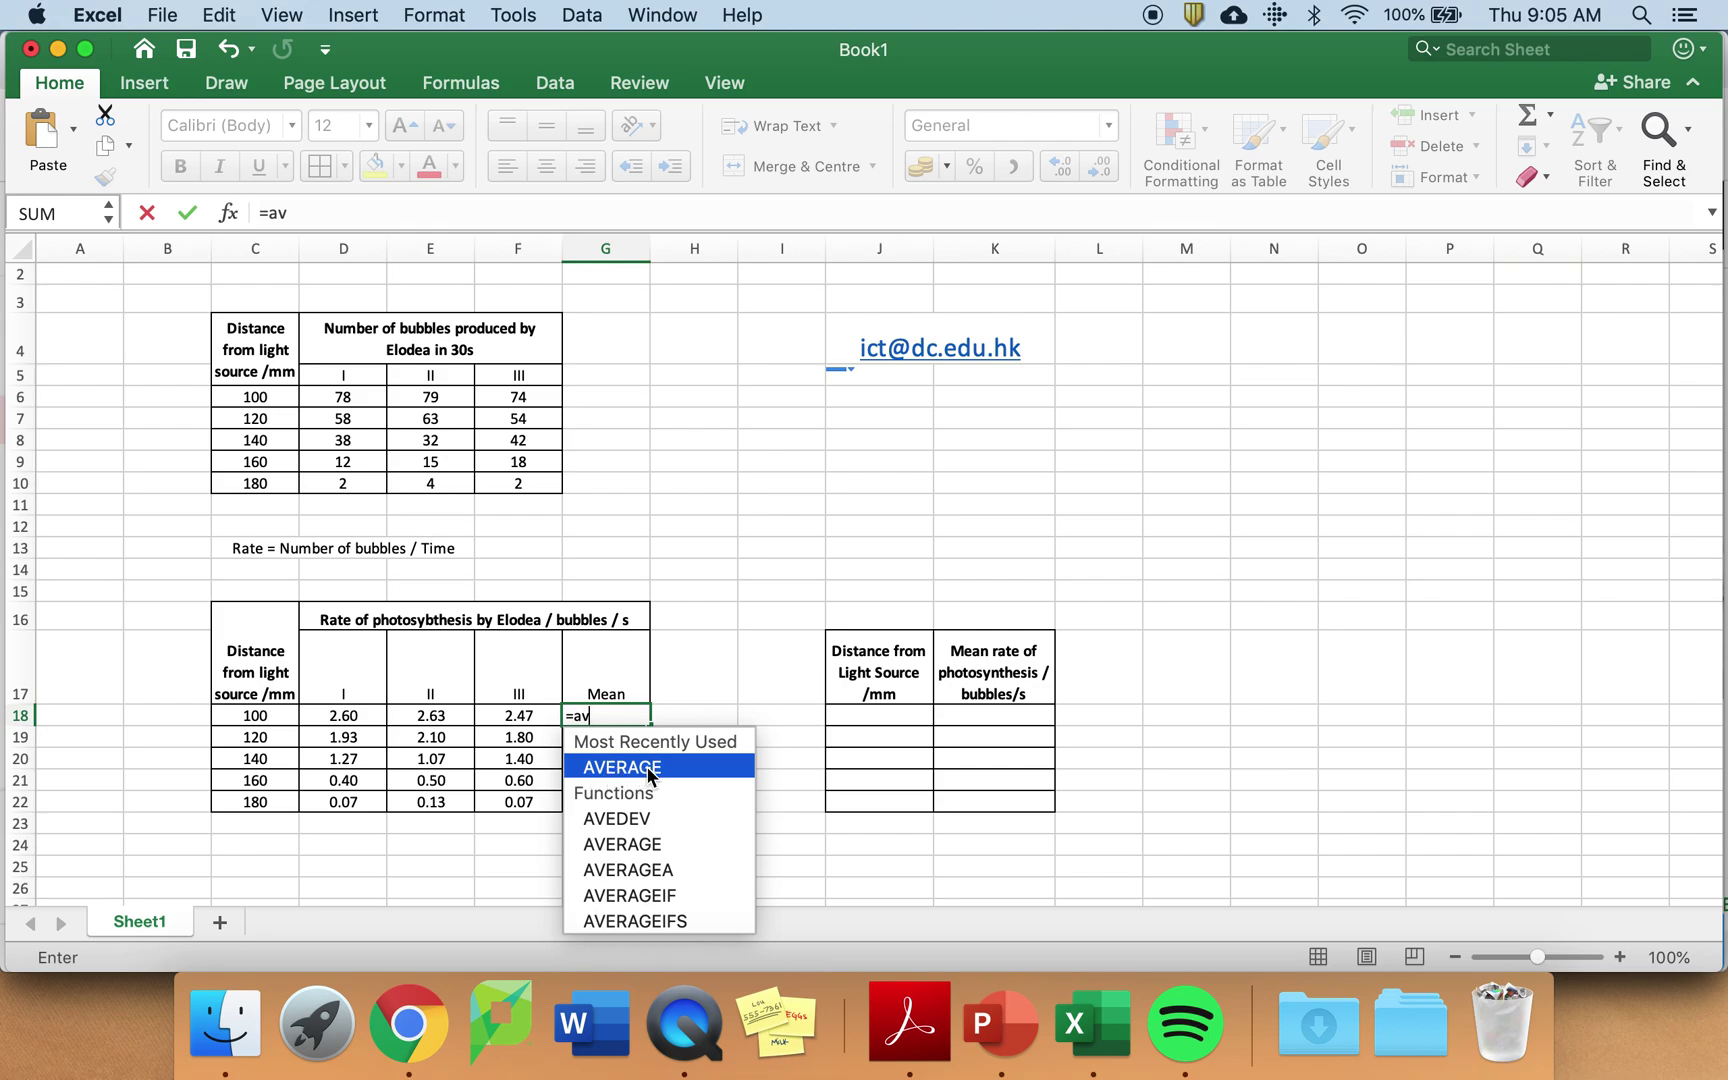
double_click(647, 767)
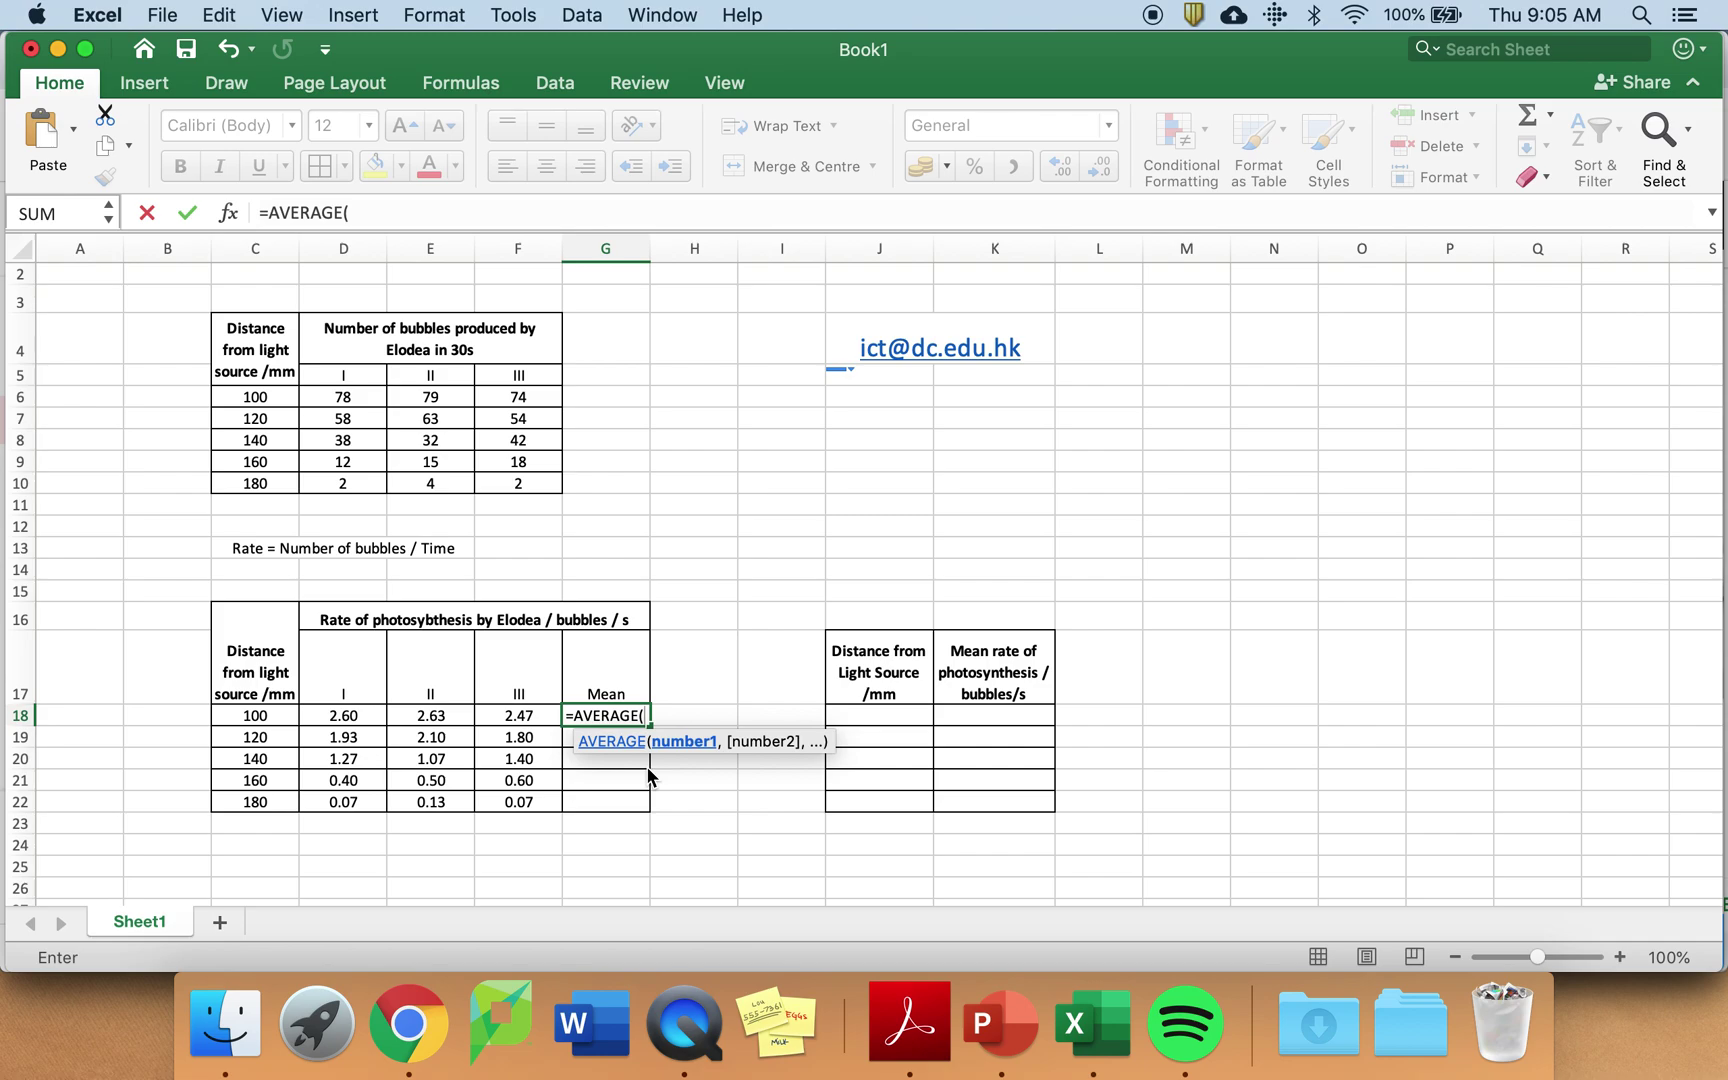
click(318, 716)
drag(318, 716, 505, 716)
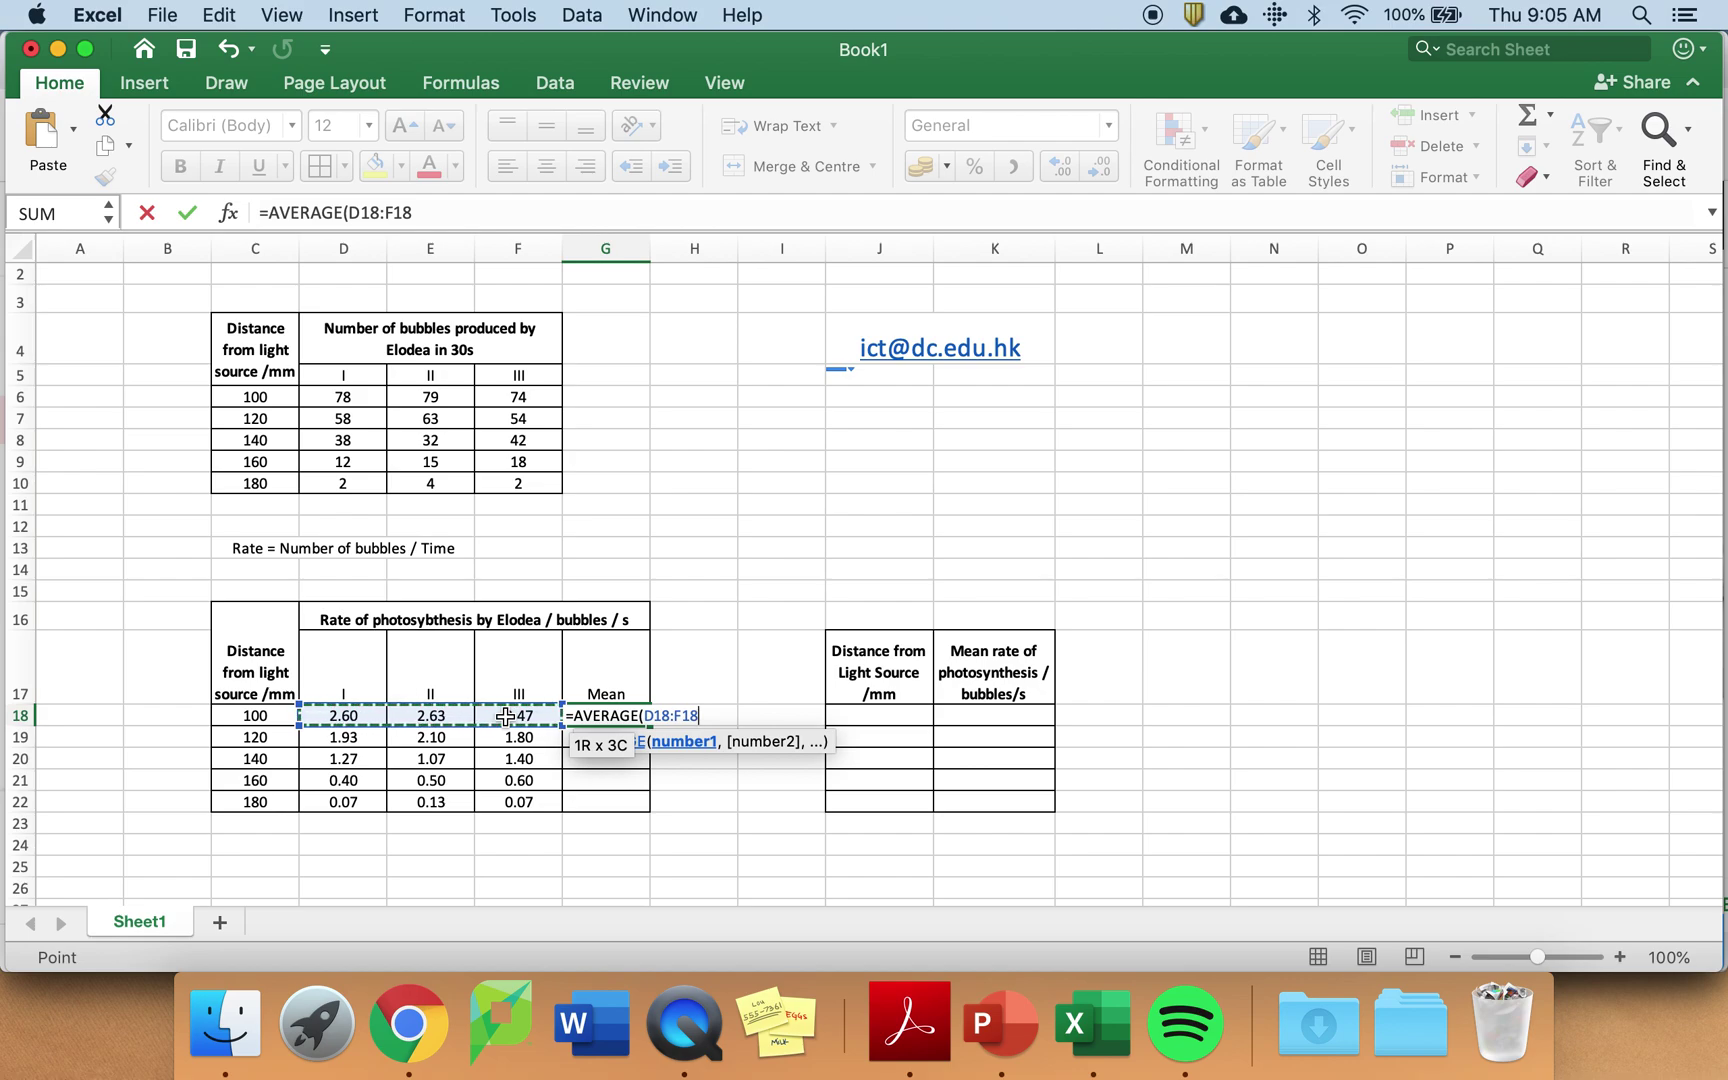
key(Return)
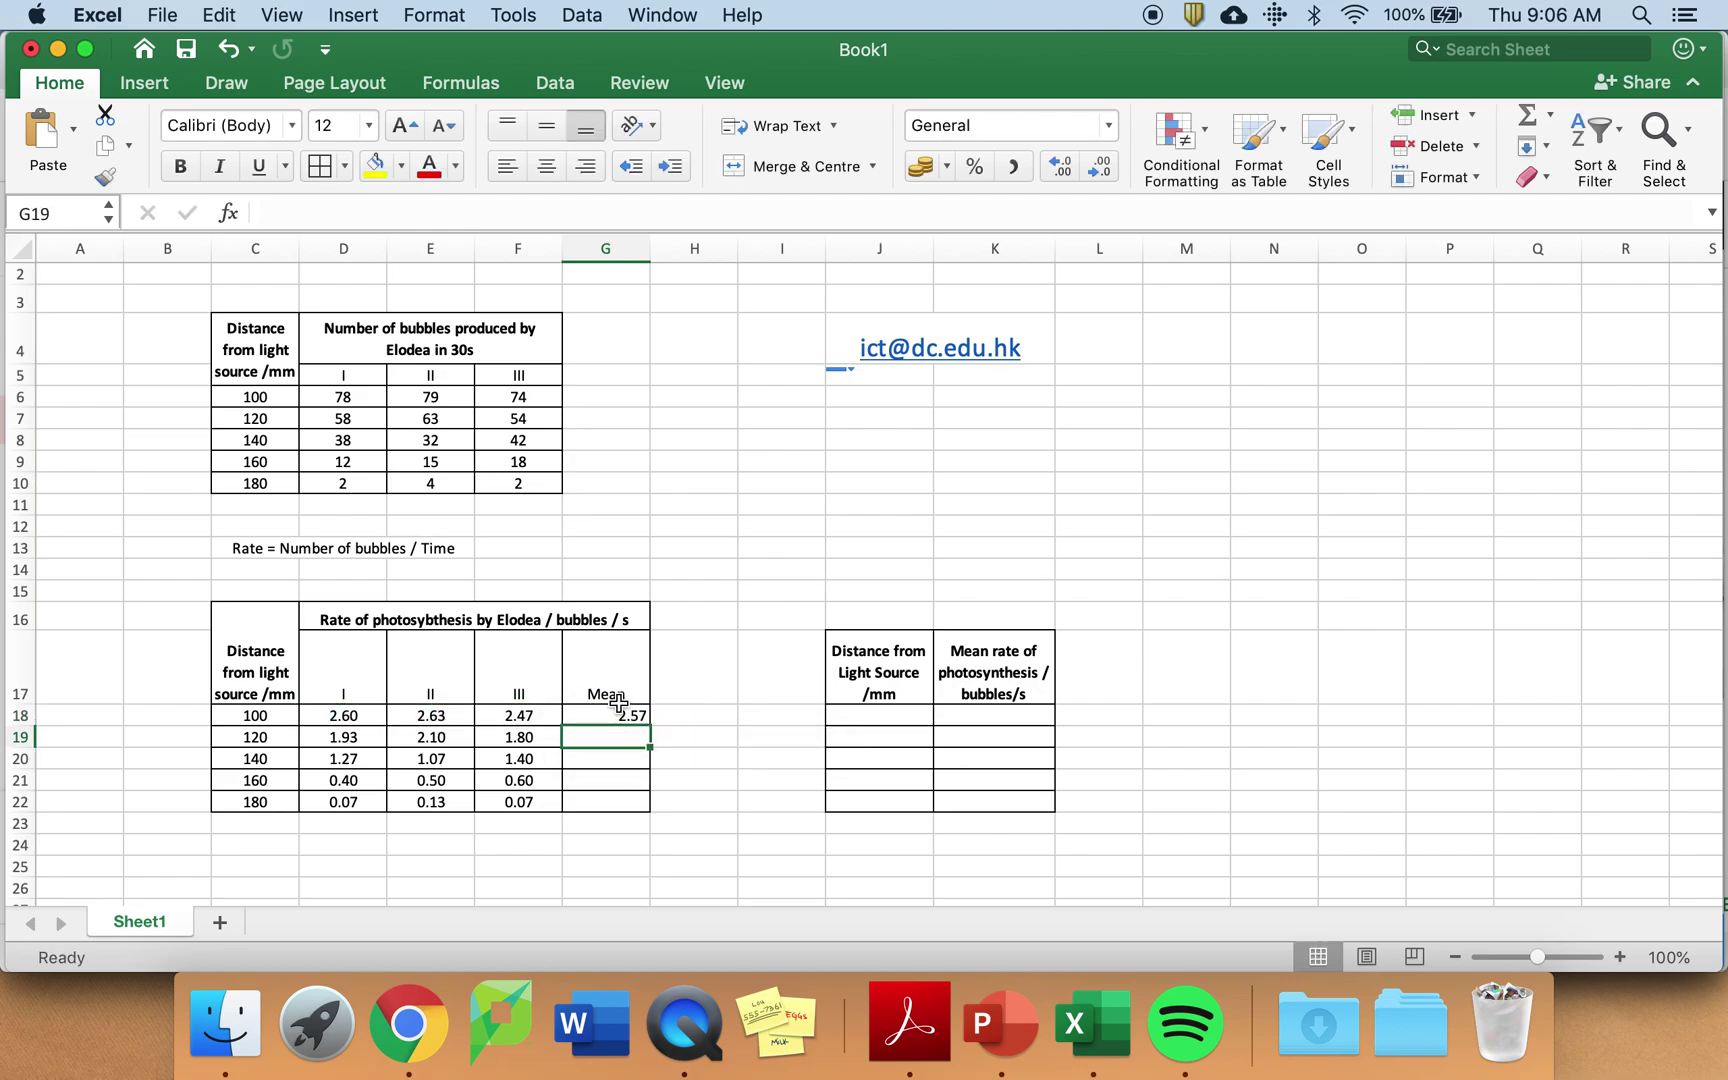
click(620, 708)
drag(650, 728, 647, 804)
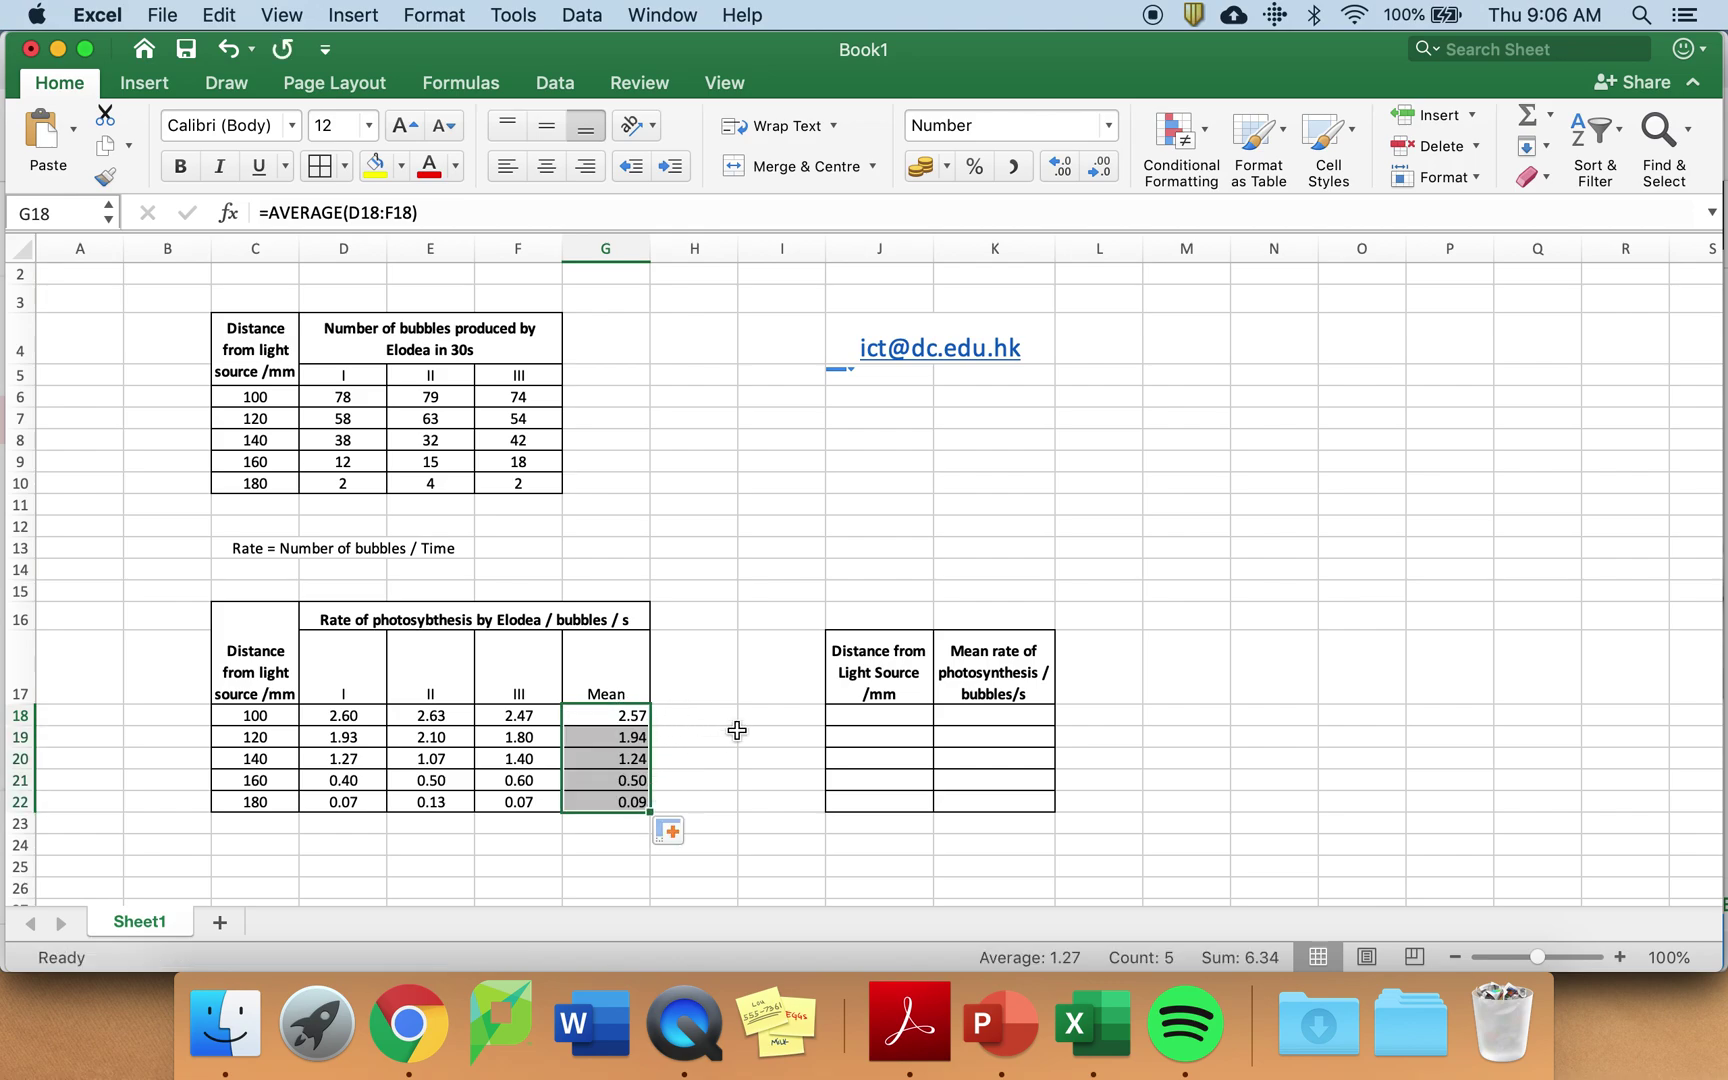
click(1091, 166)
click(1054, 165)
Link J18:J22 to the distances with =C18, filled down to row 22.
click(251, 716)
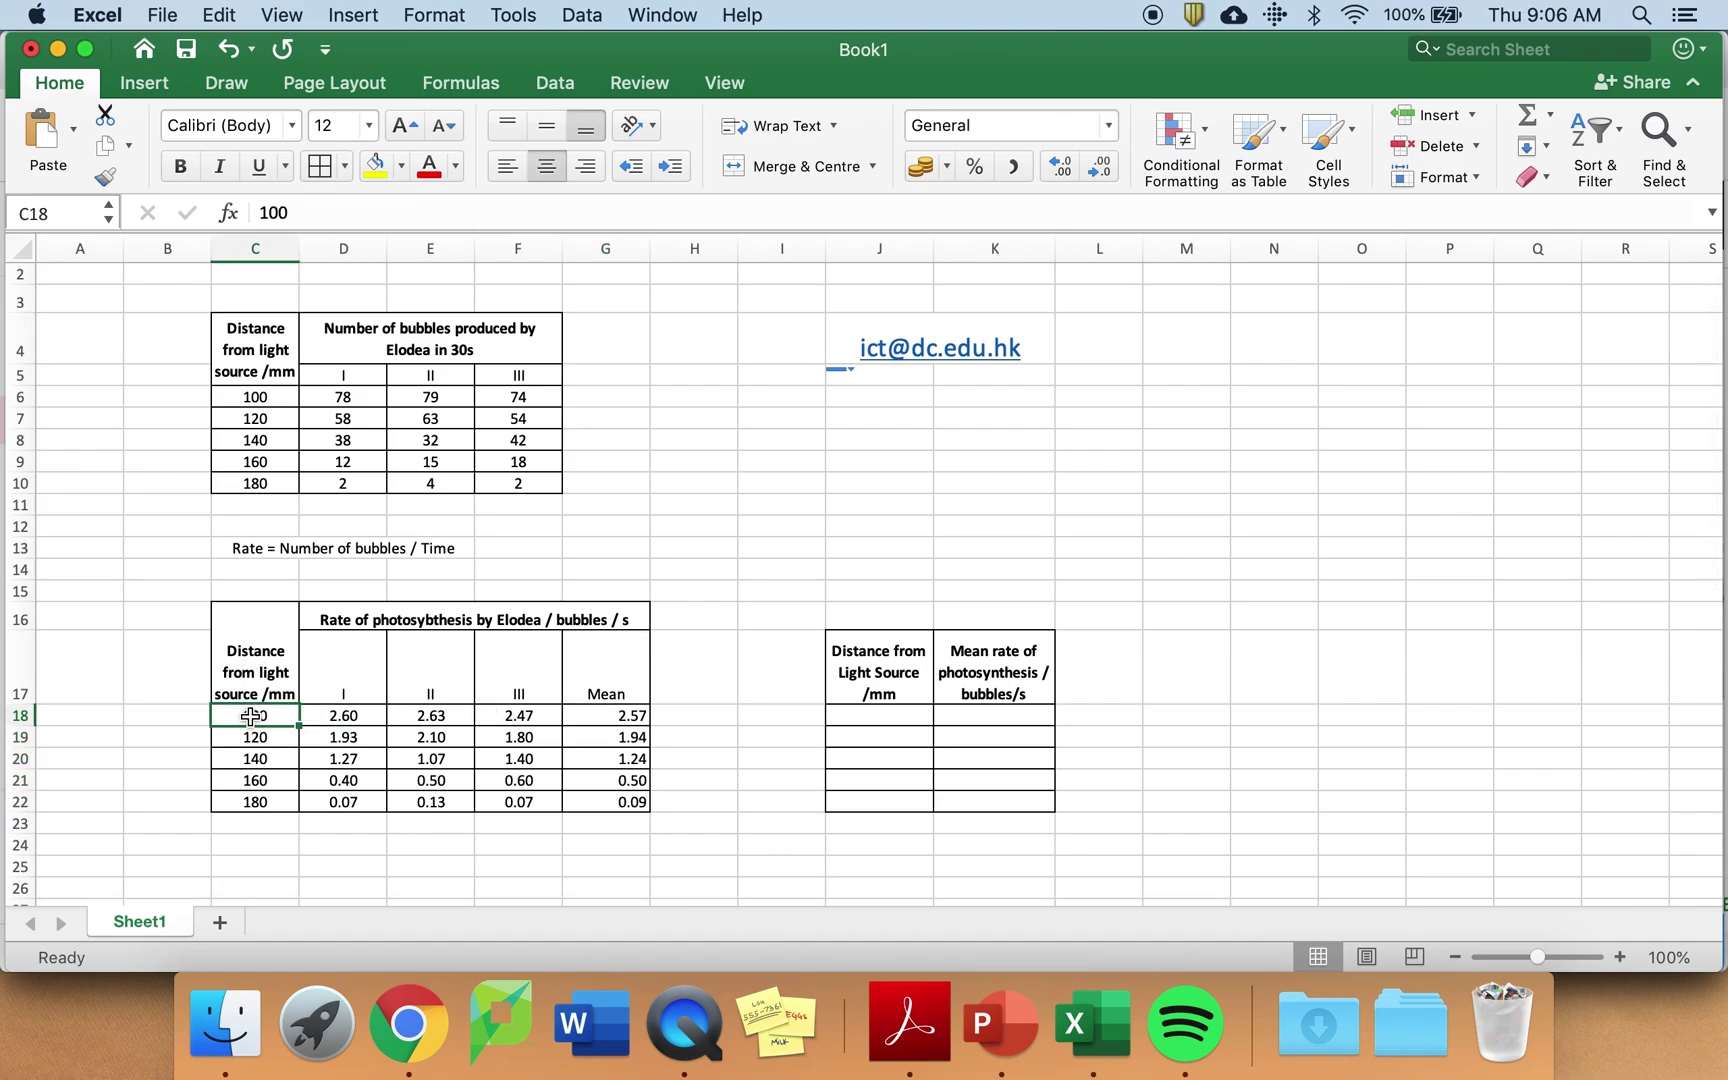
shift+click(617, 803)
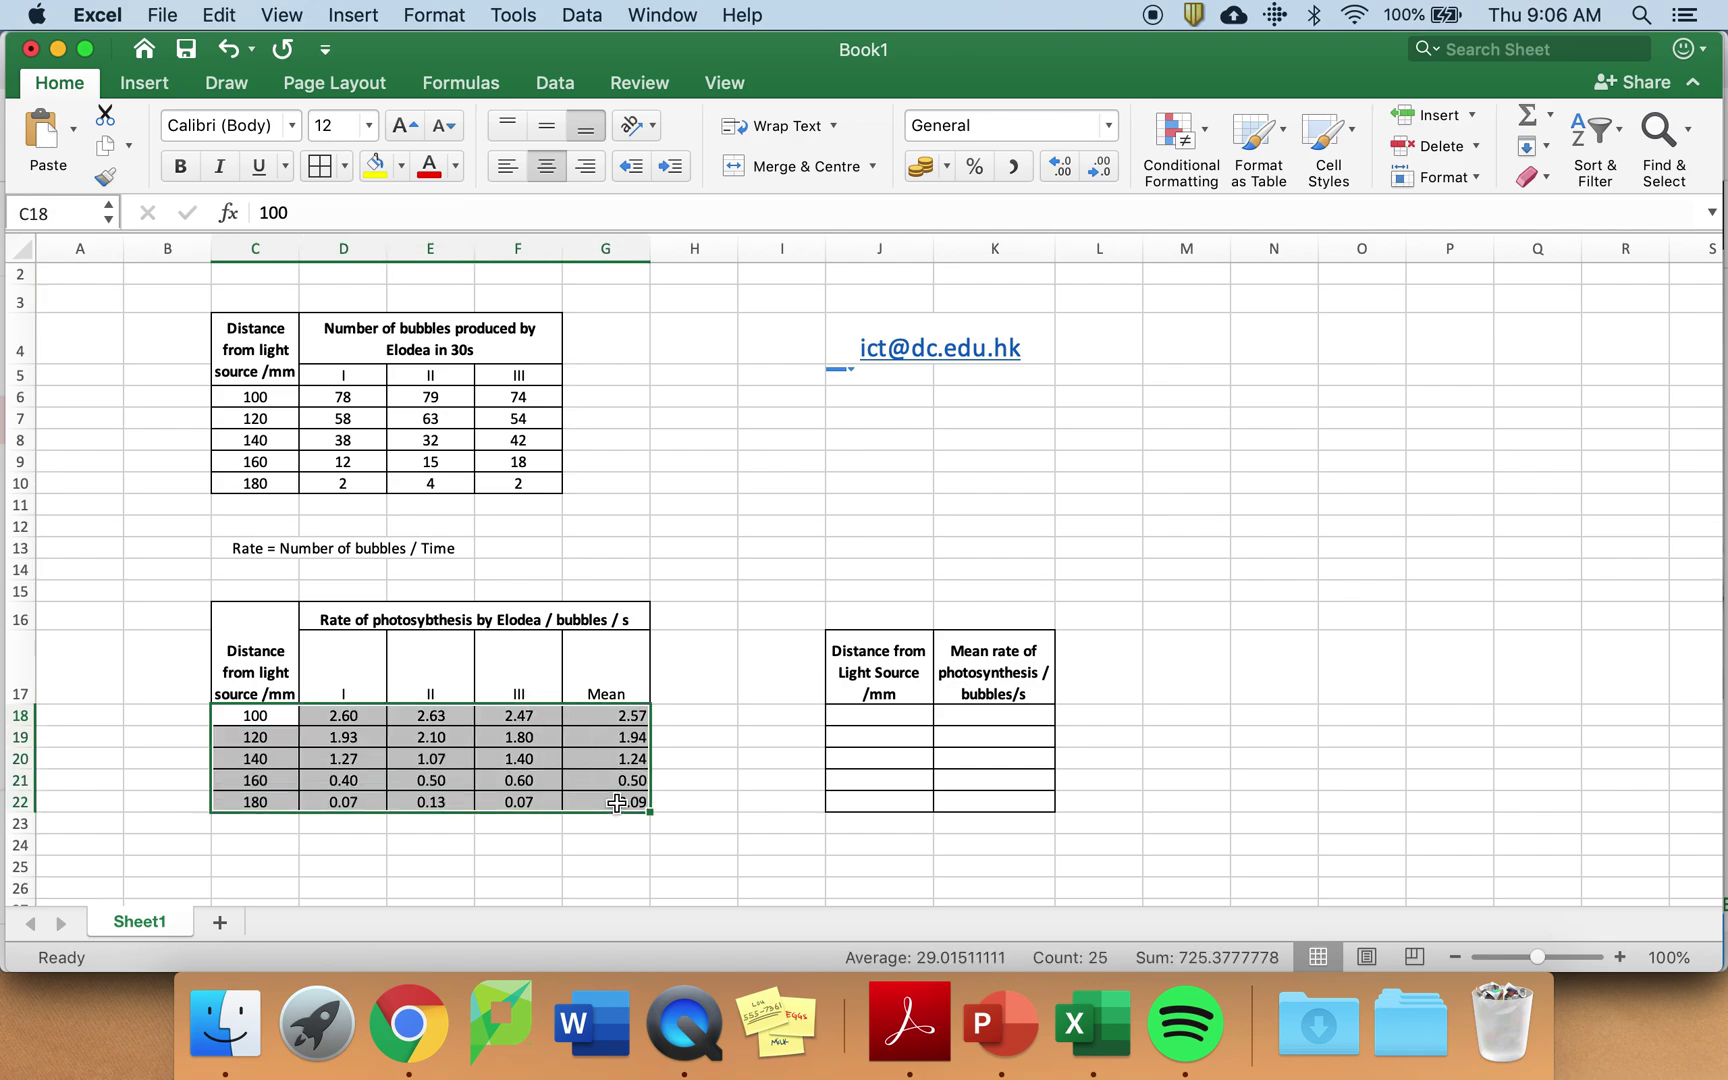
click(887, 718)
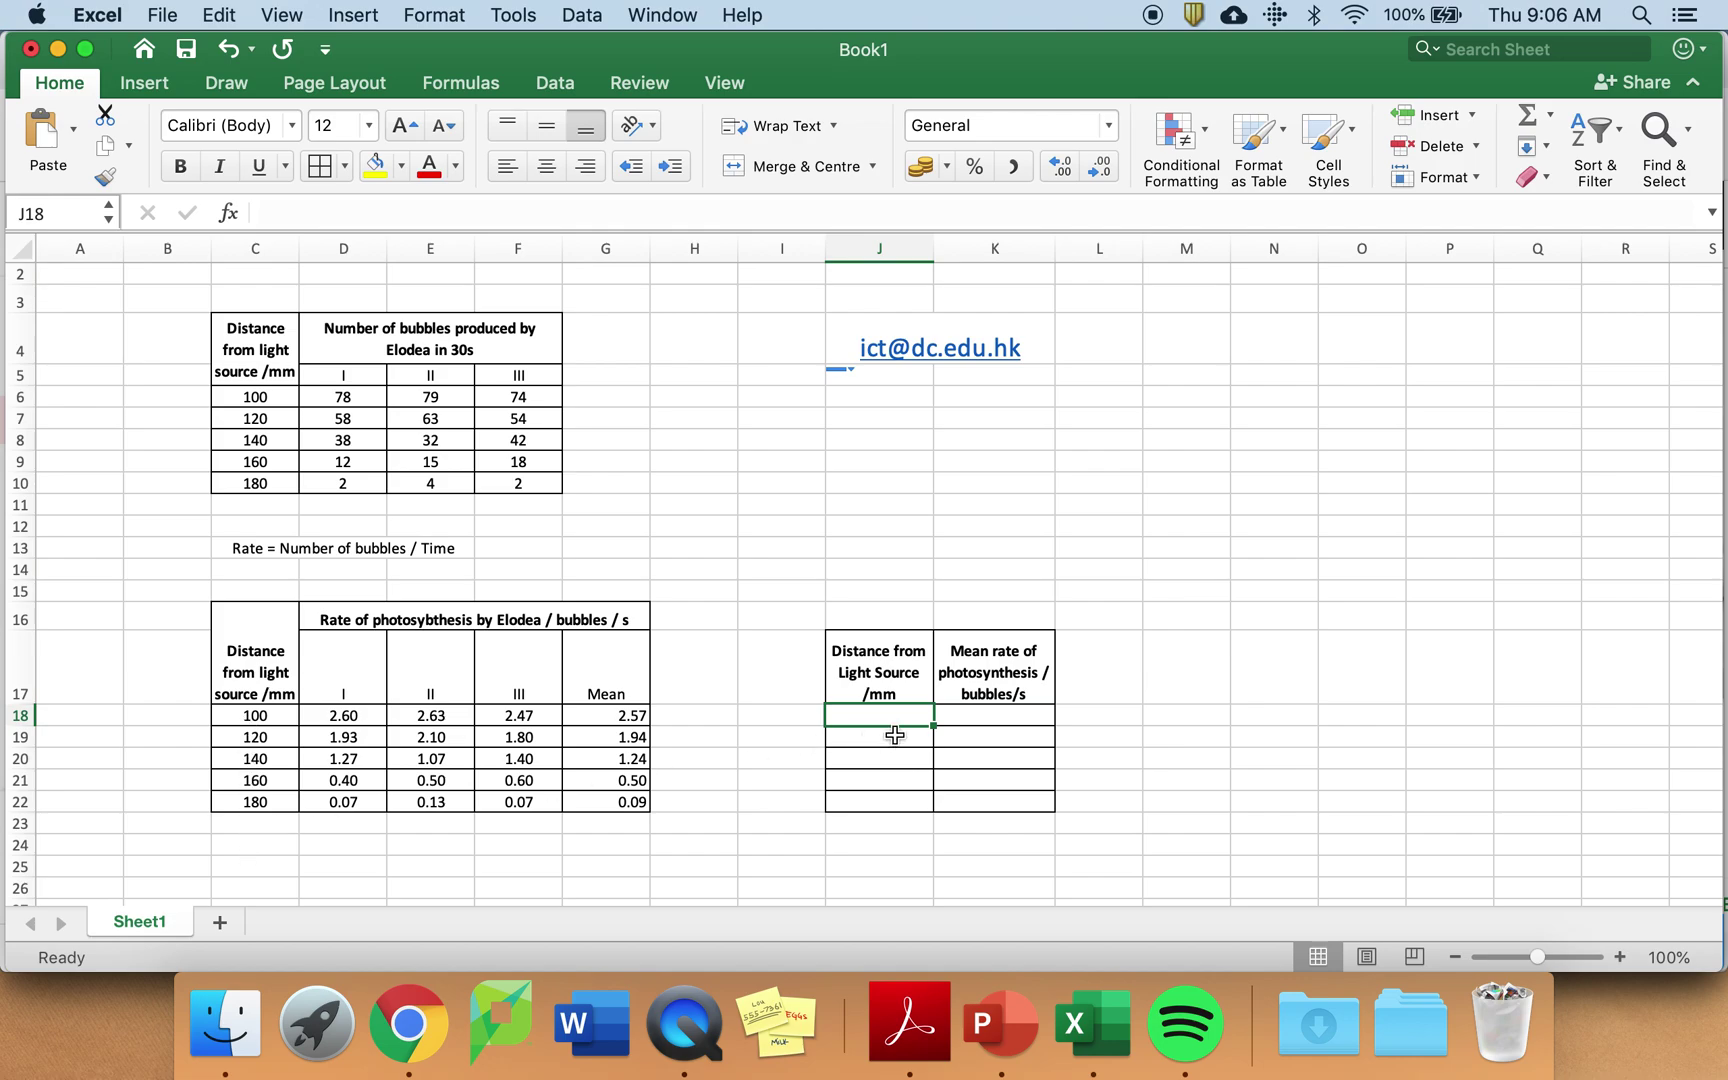
text(=)
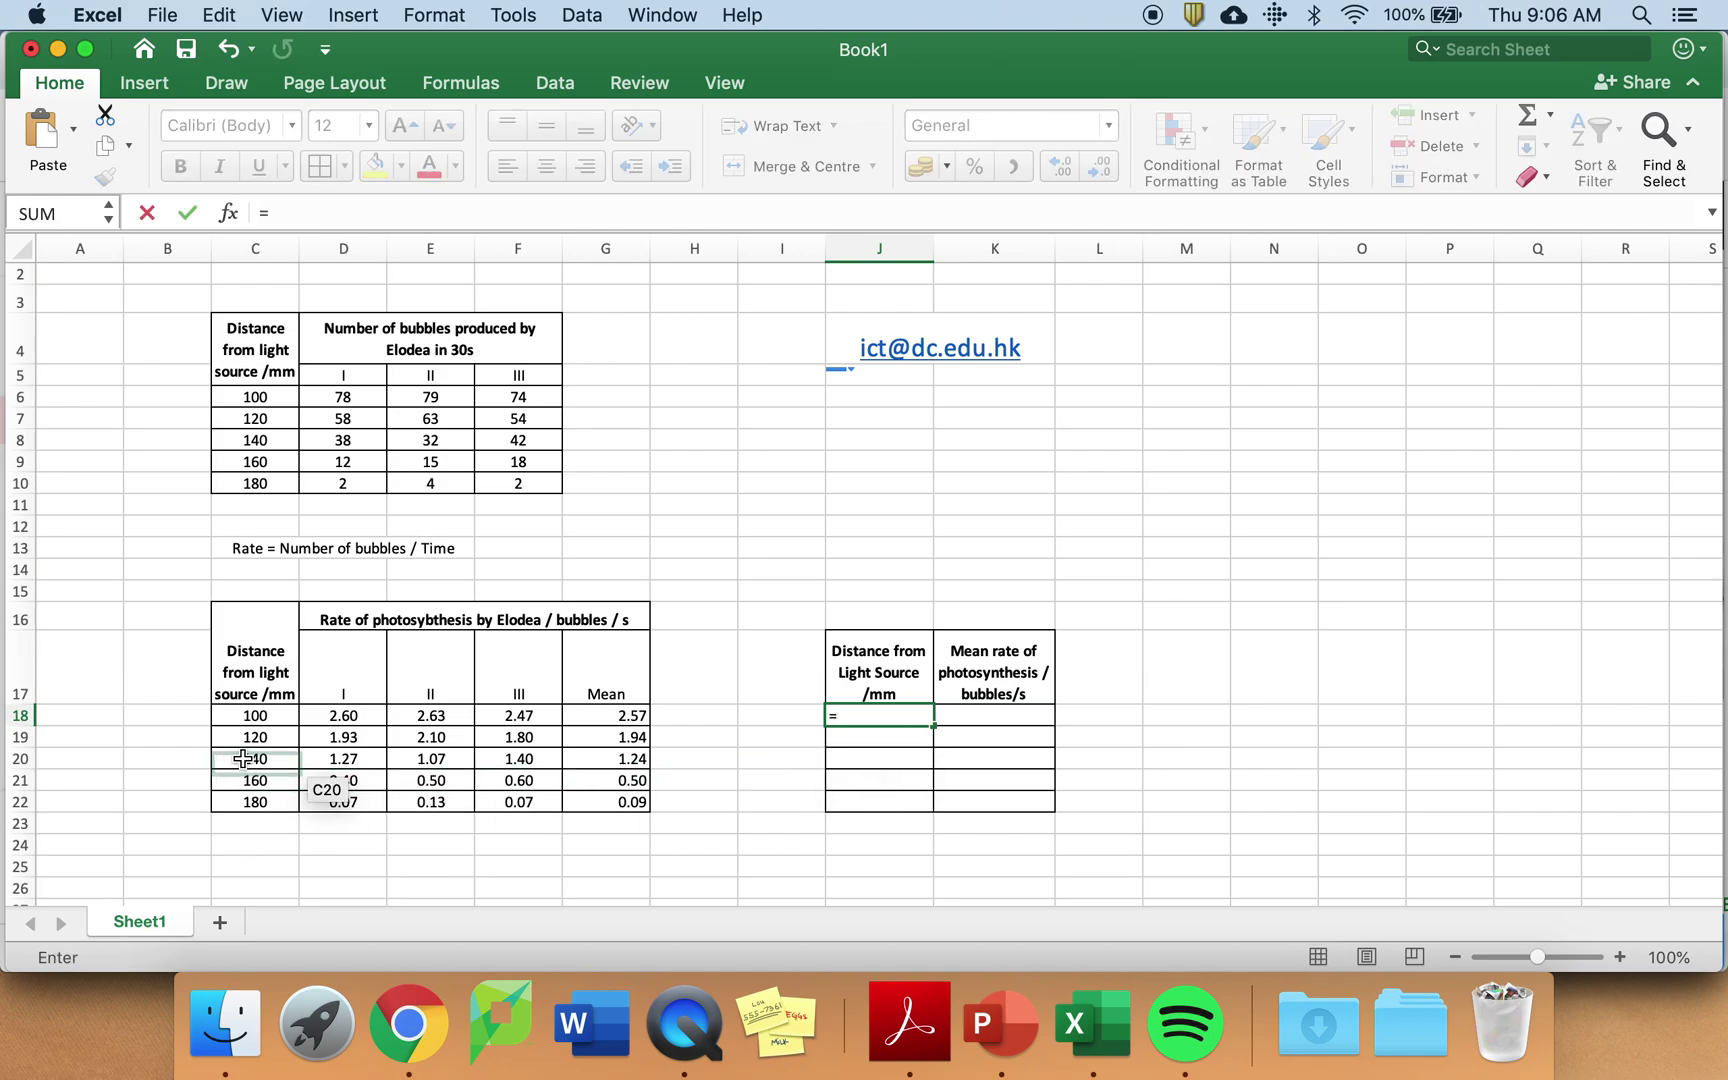
click(238, 710)
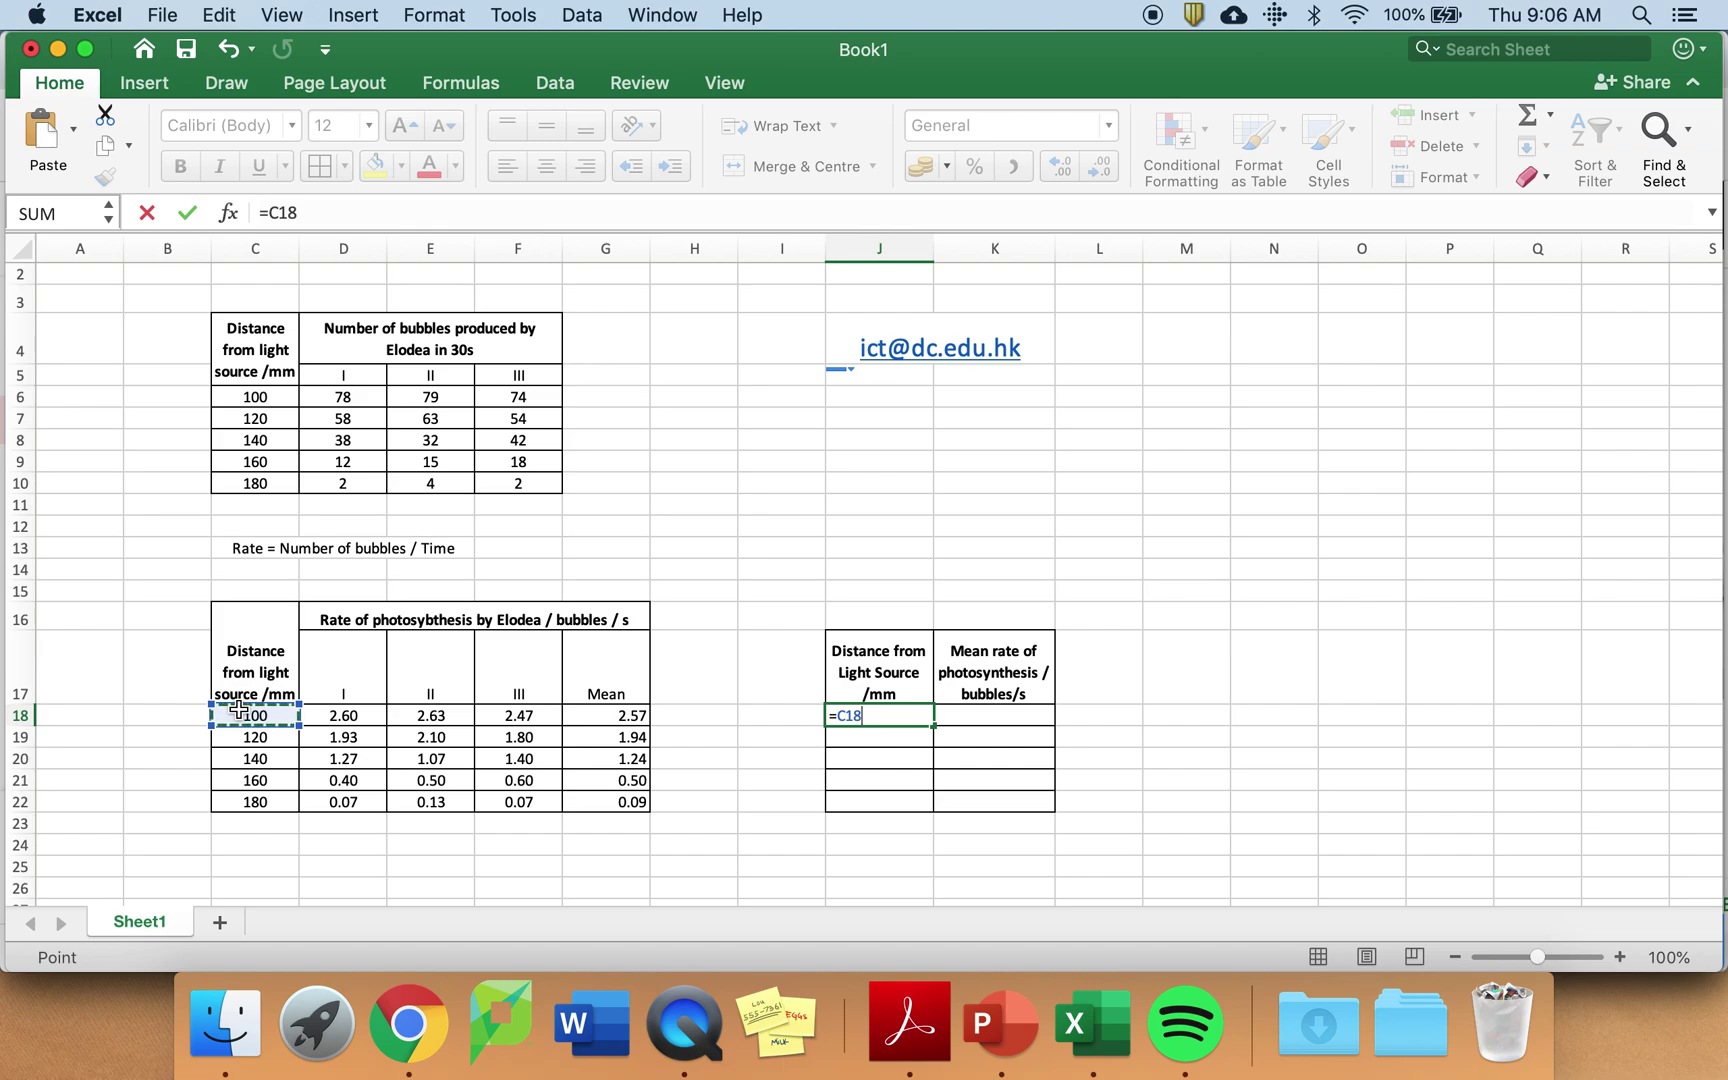
key(Return)
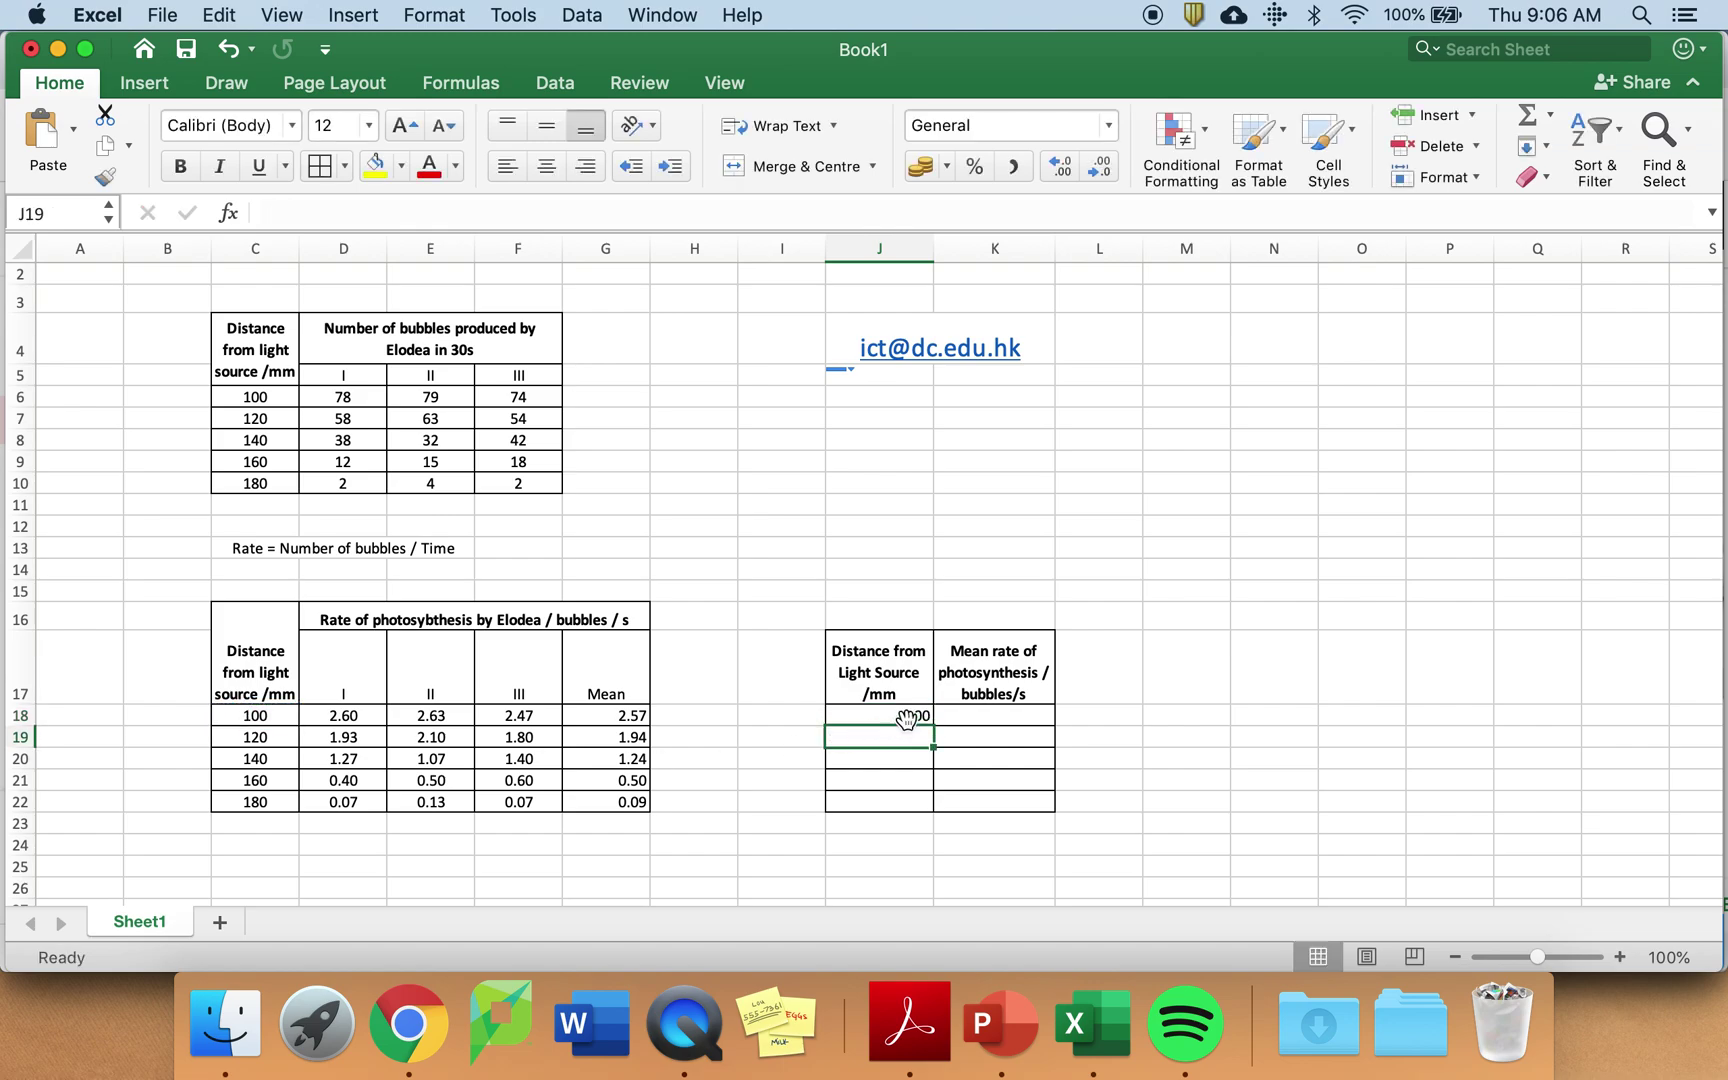
click(908, 708)
drag(932, 725, 924, 805)
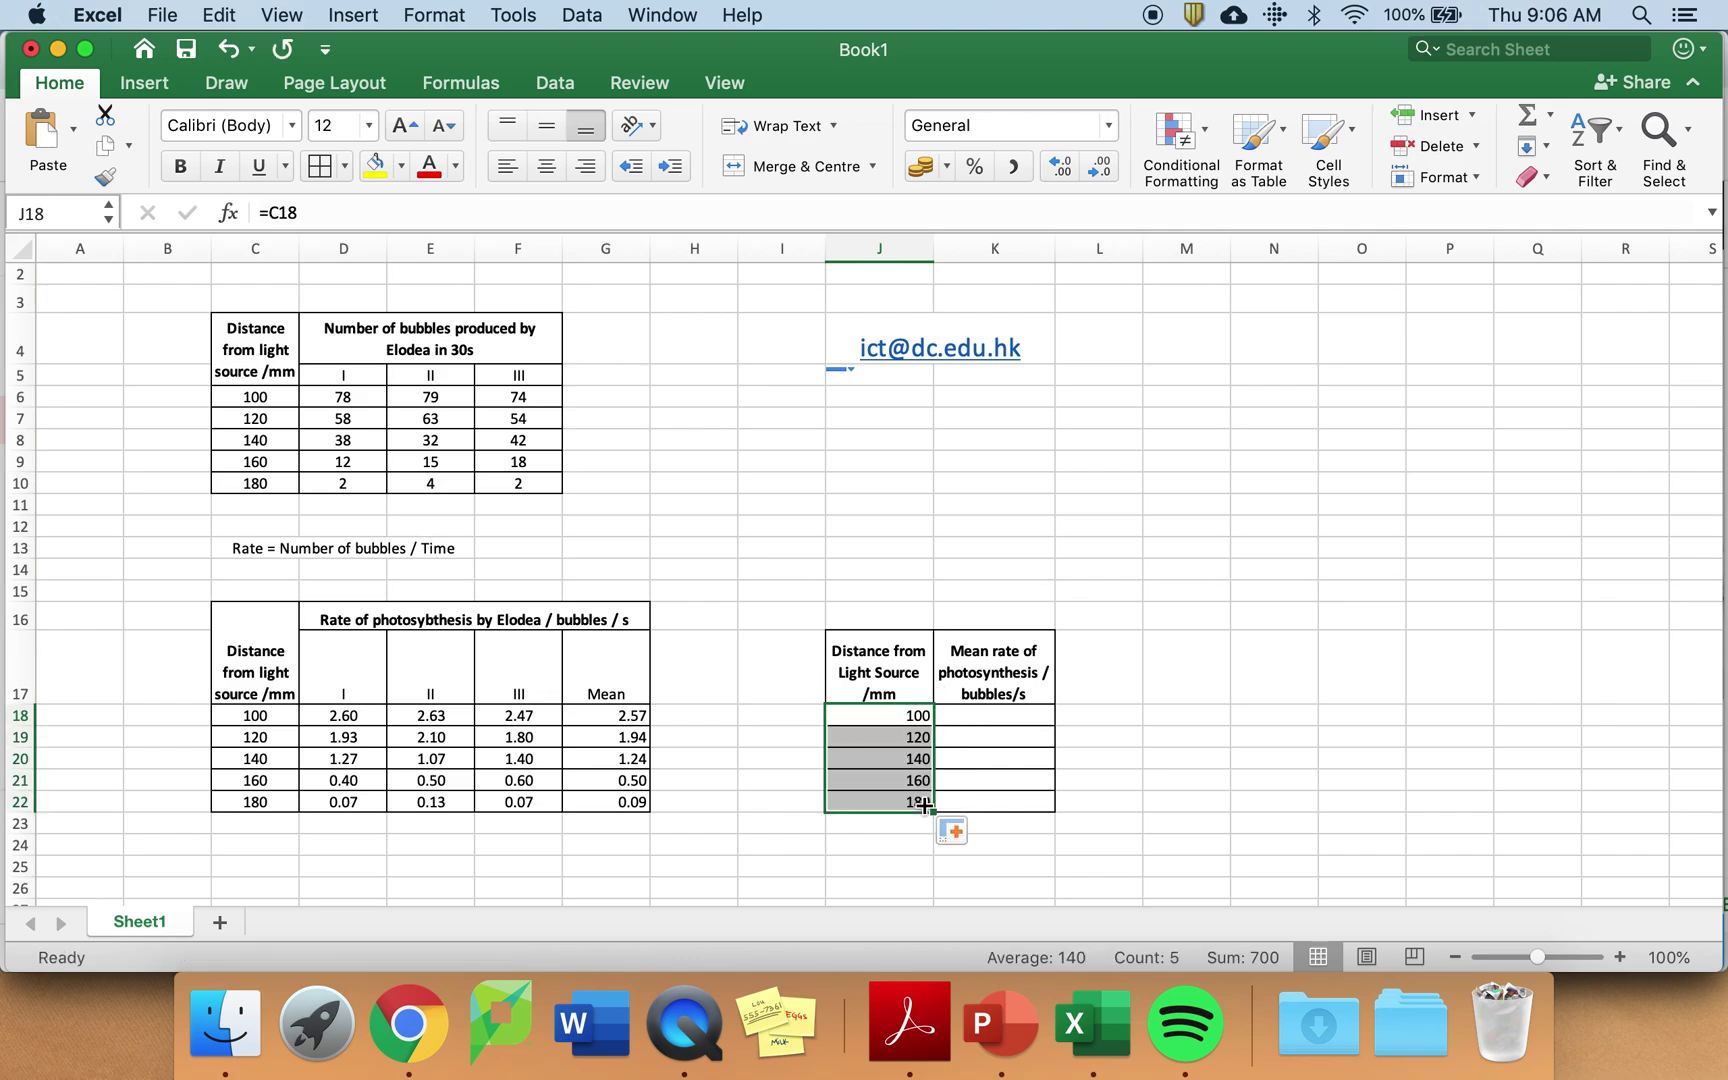
Link K18:K22 to the mean rates with =G18, filled down to row 22.
click(964, 712)
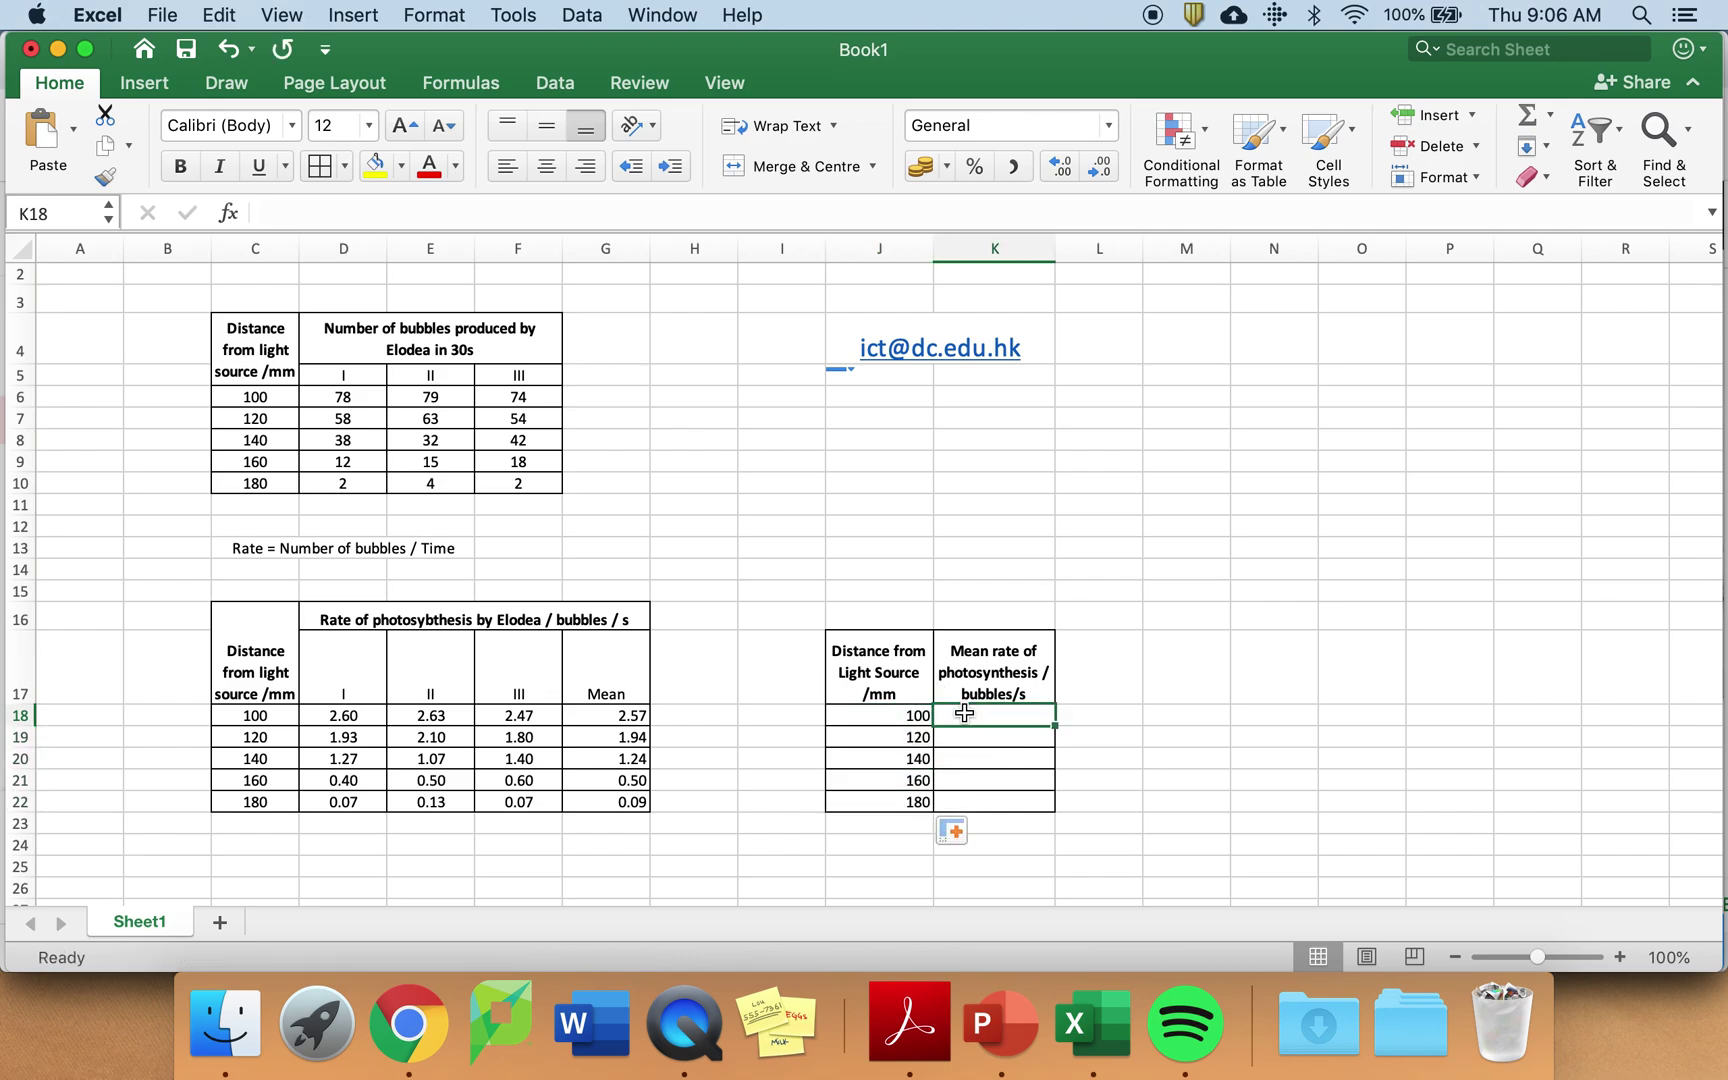
text(=)
click(632, 716)
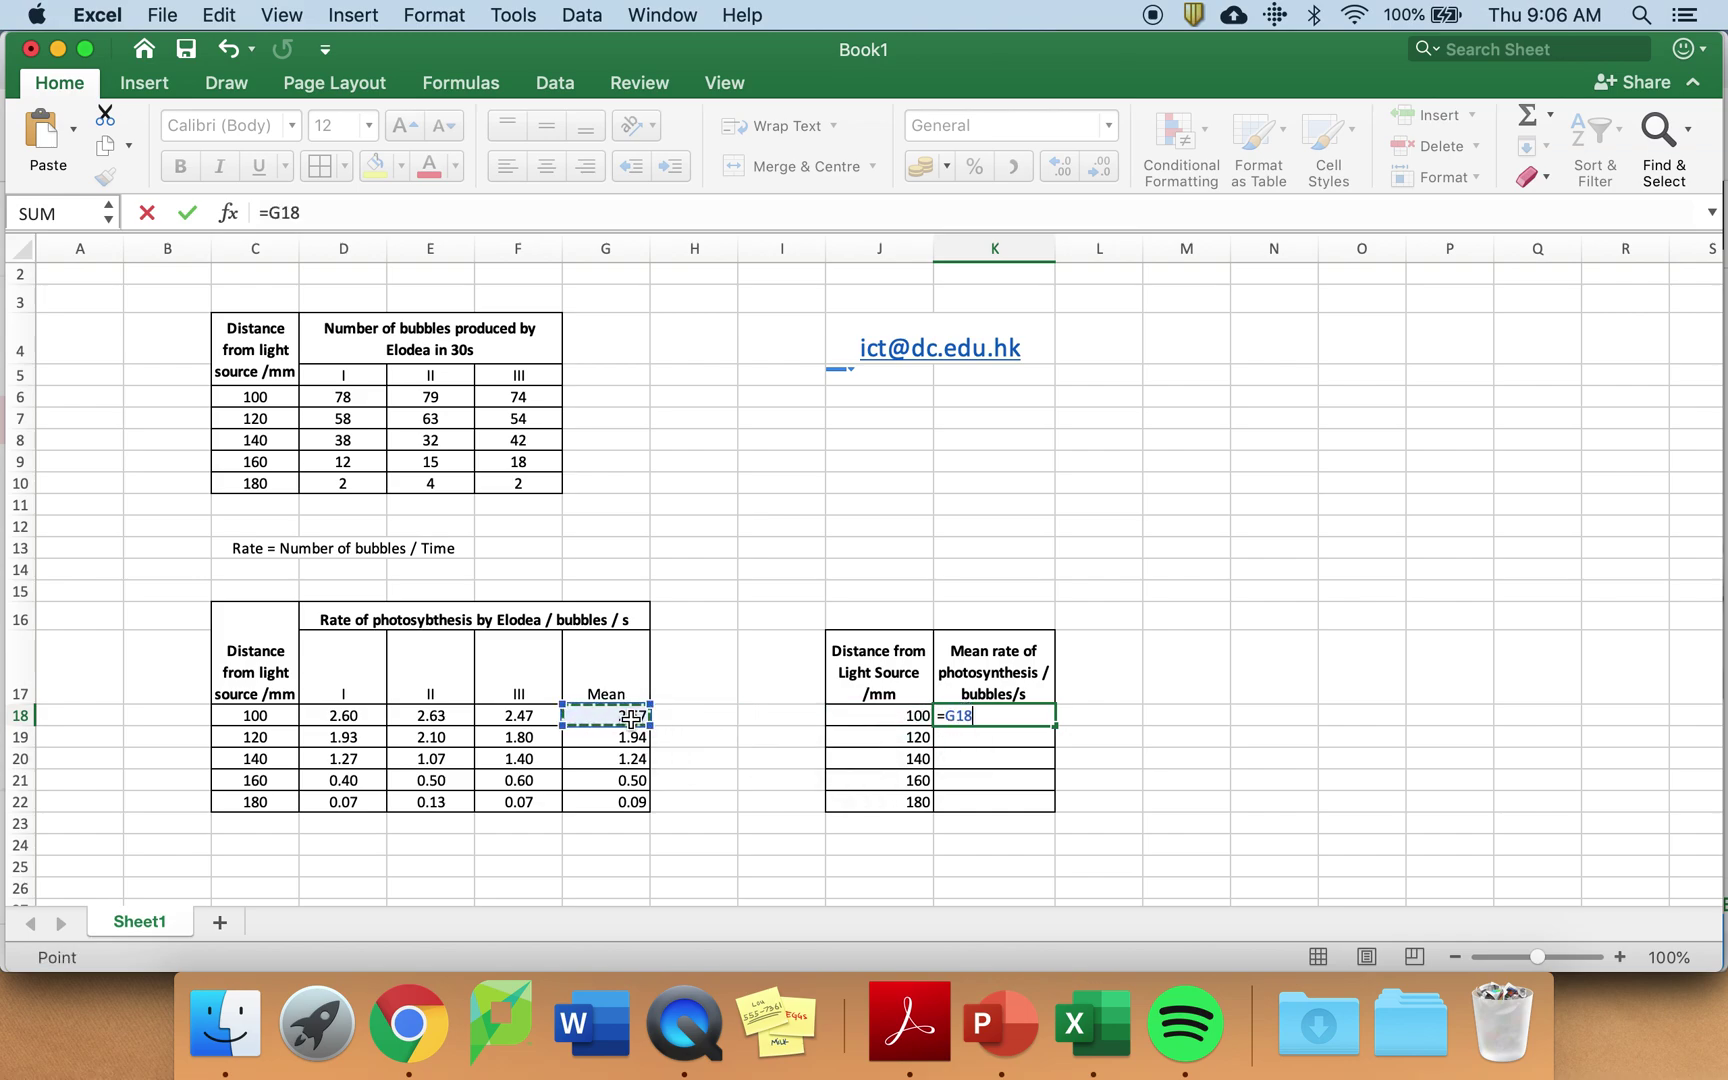
key(Return)
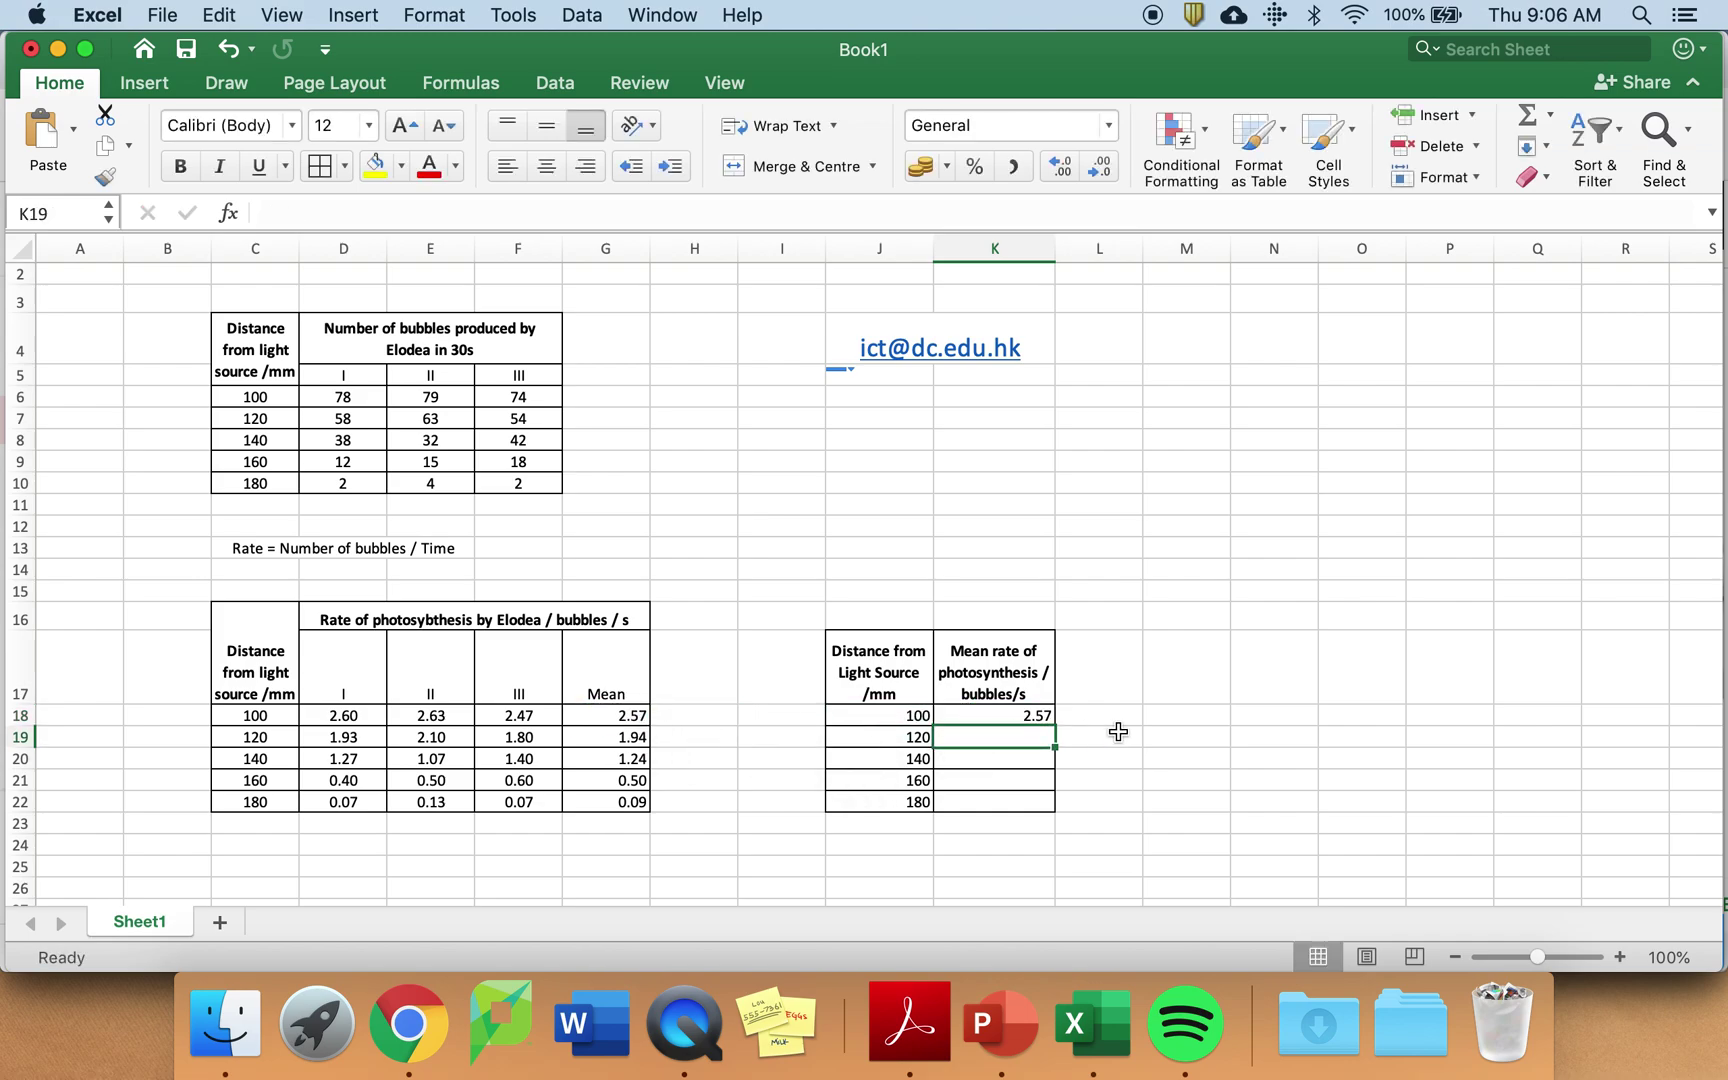
click(1025, 716)
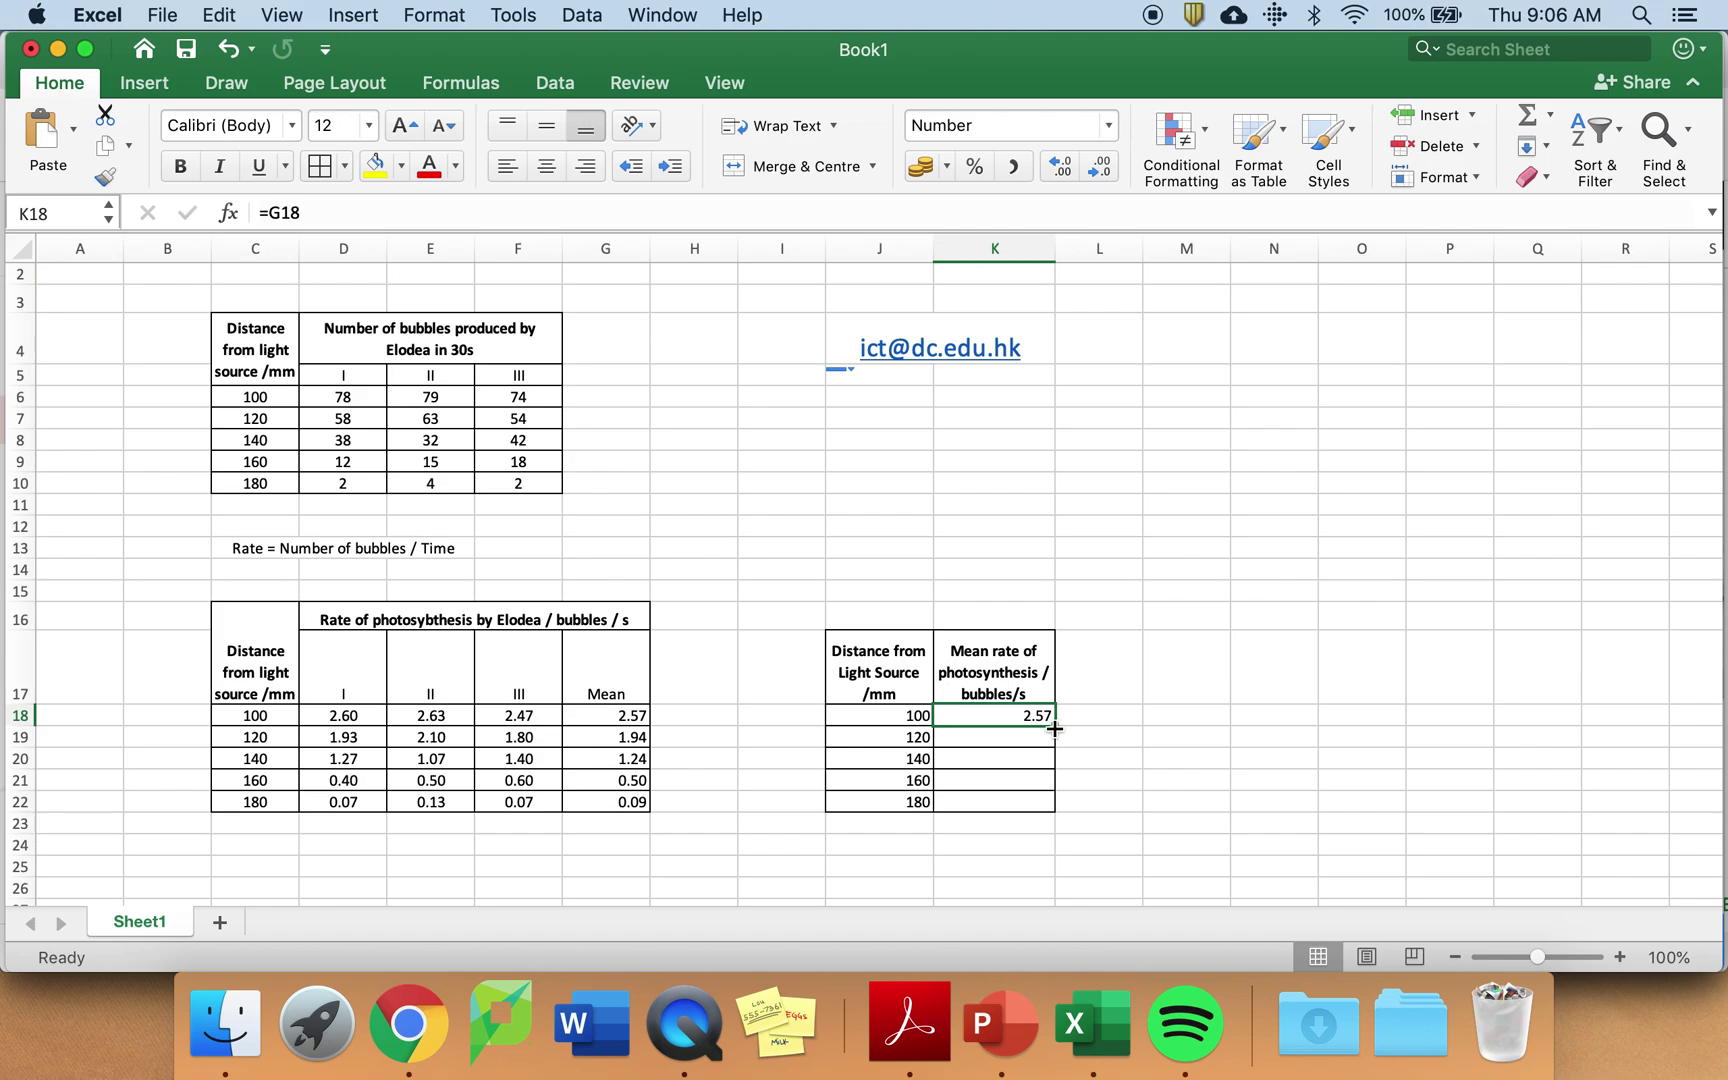
drag(1055, 725, 1051, 803)
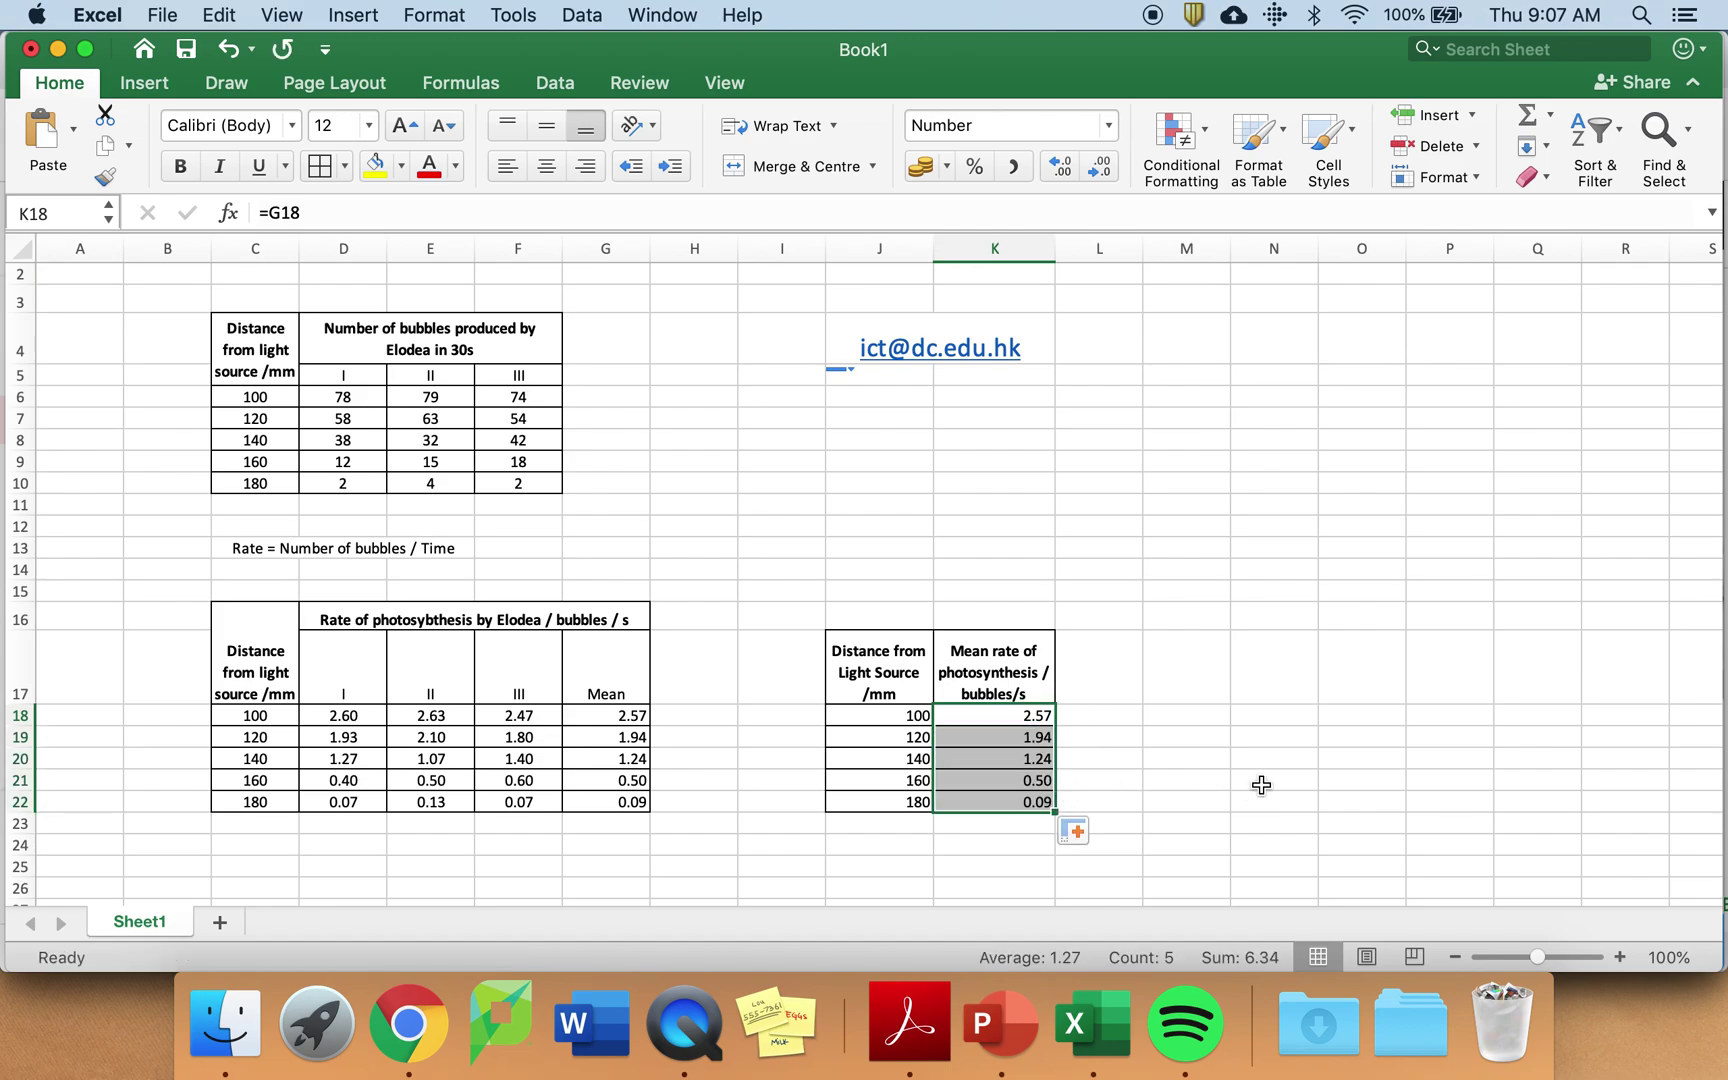
Insert a plain scatter chart of J18:K22 and move it up beside the raw data.
click(896, 714)
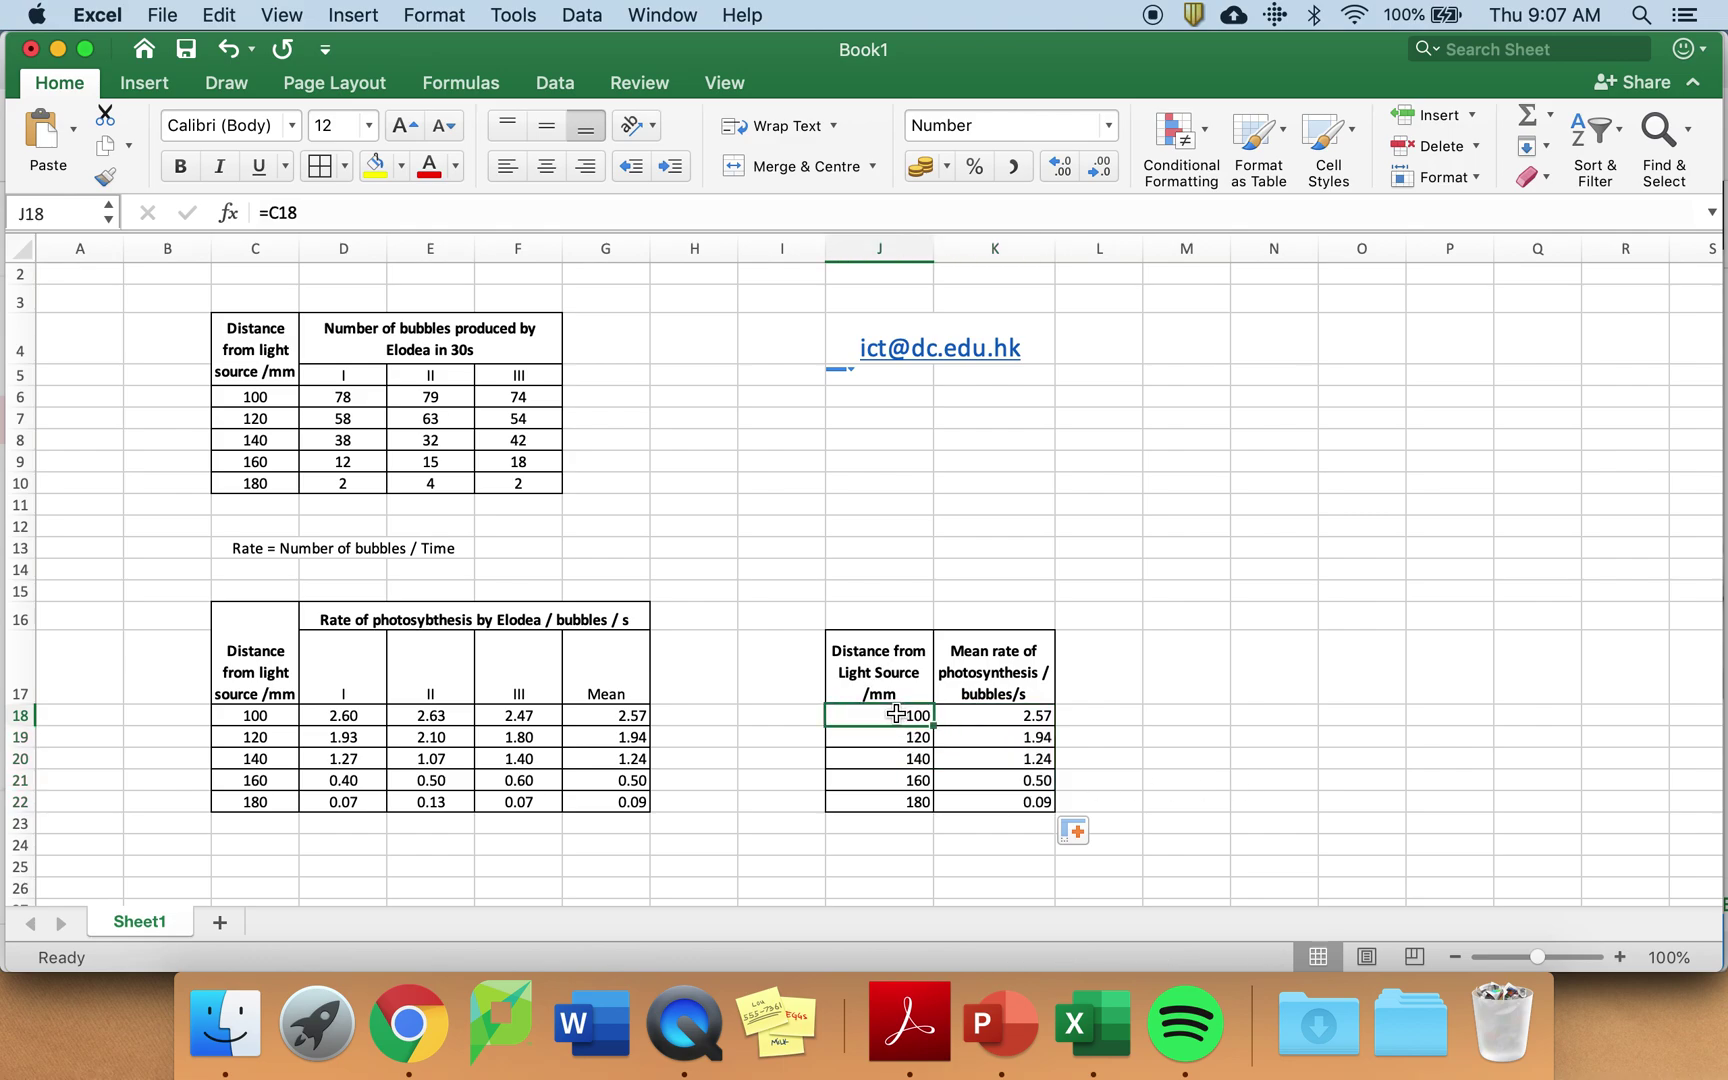
shift+click(1029, 805)
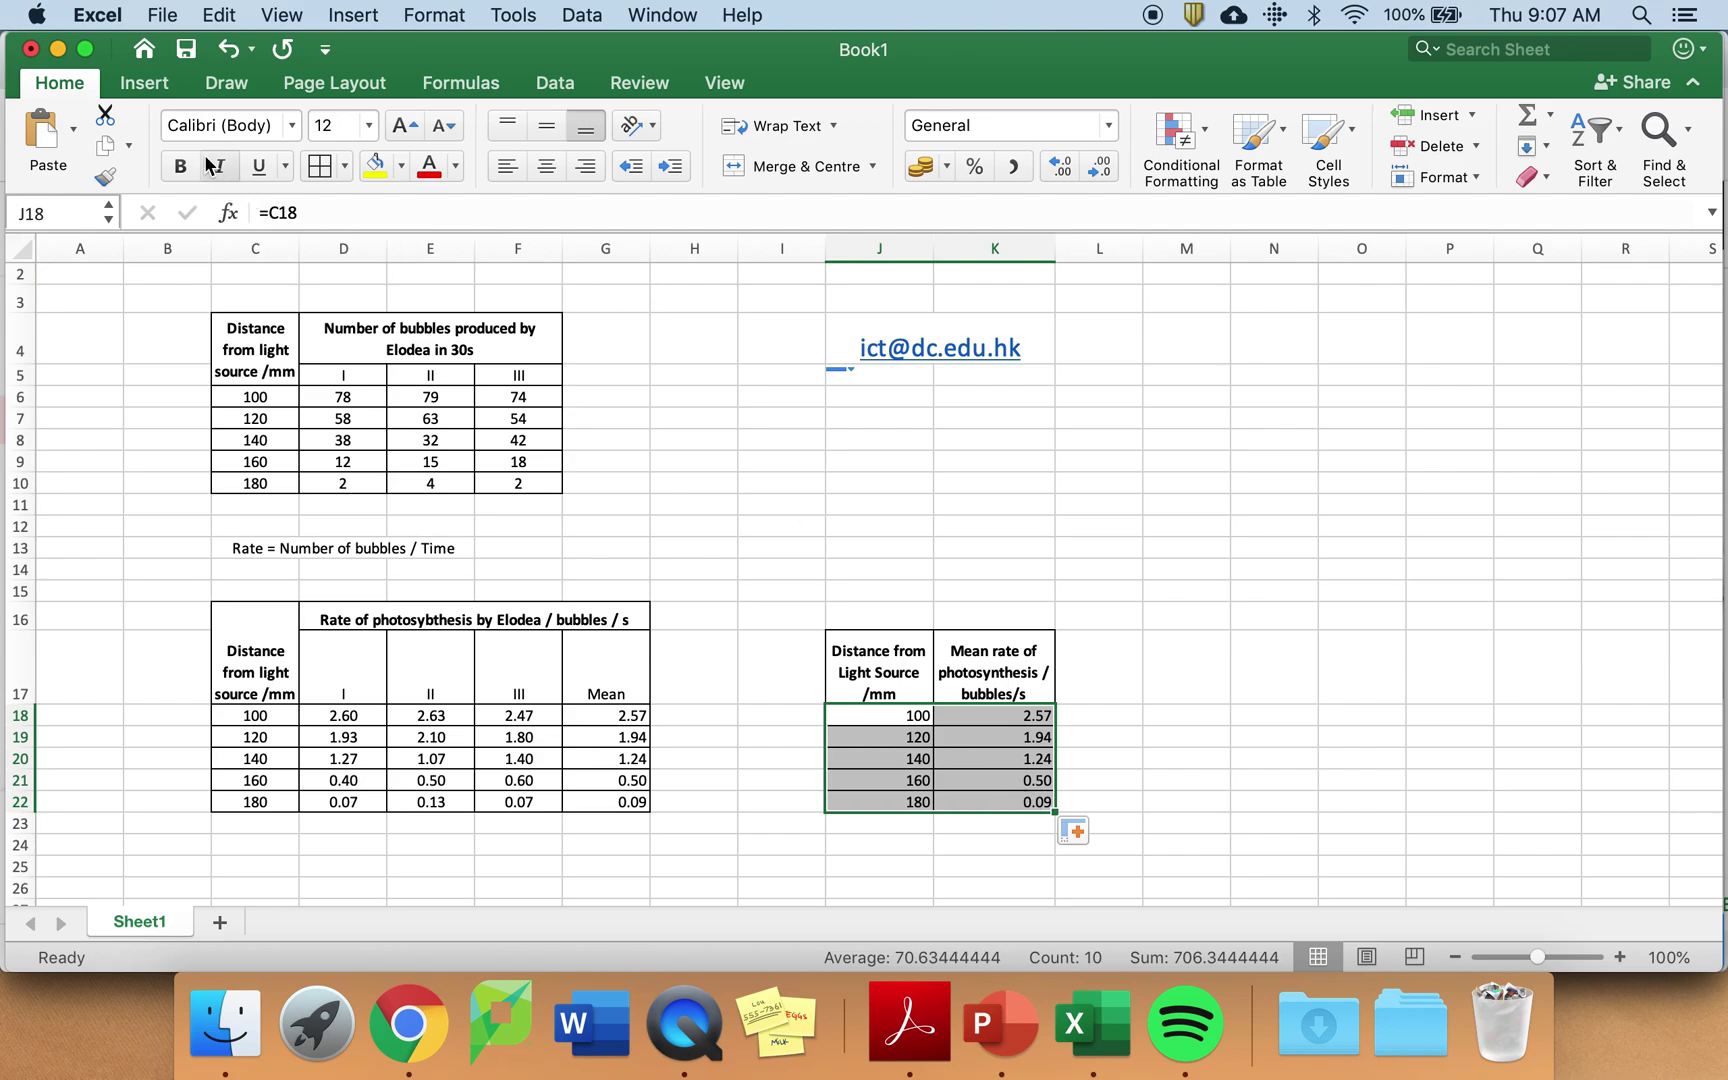
click(145, 84)
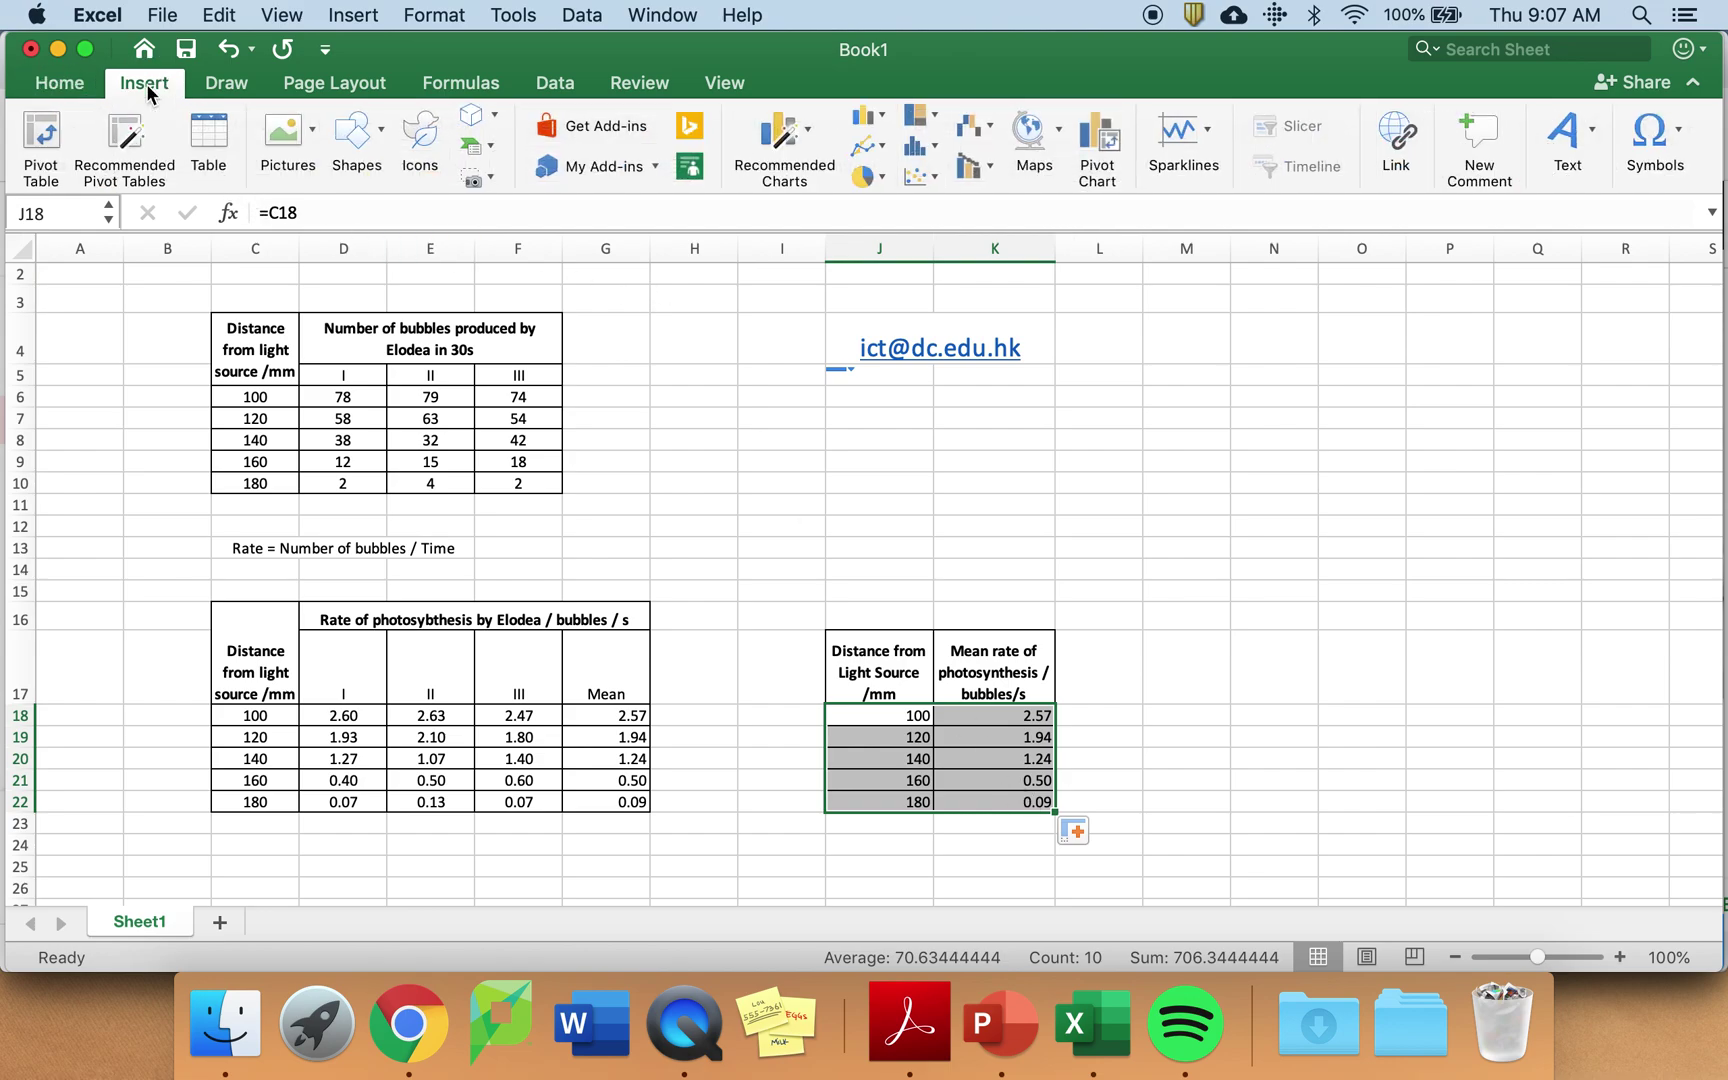
click(936, 186)
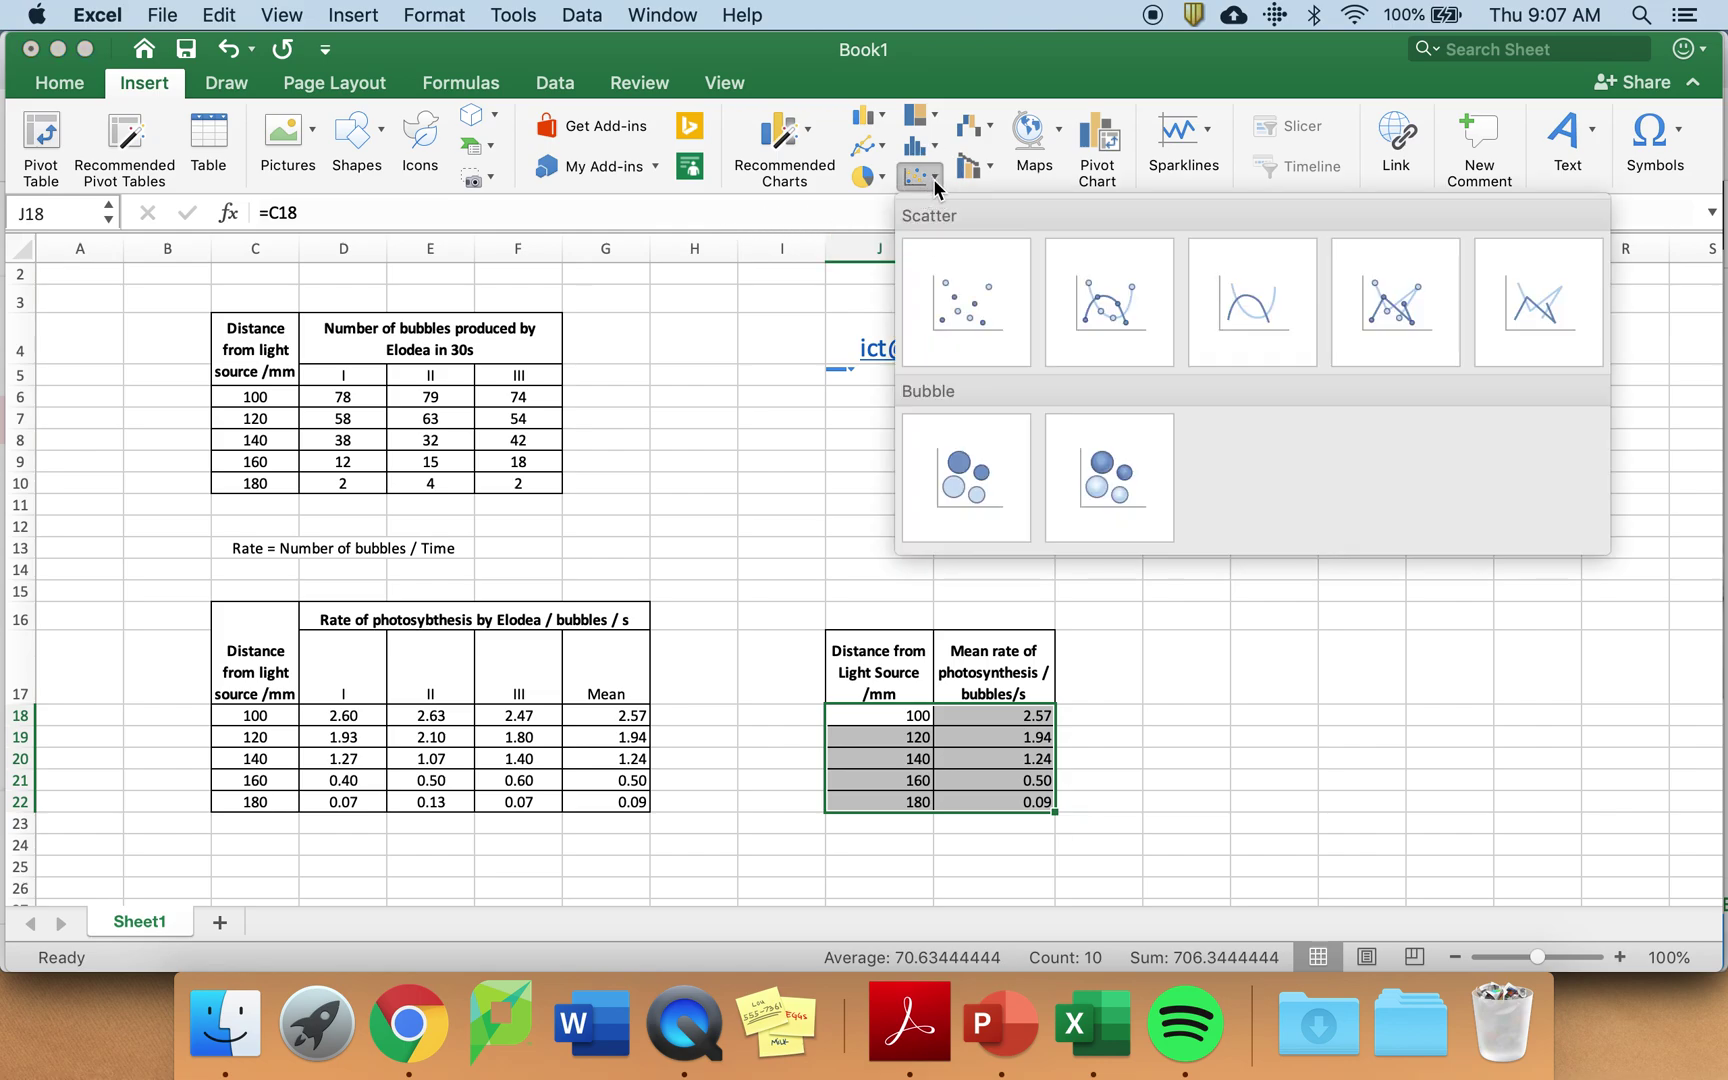
click(984, 313)
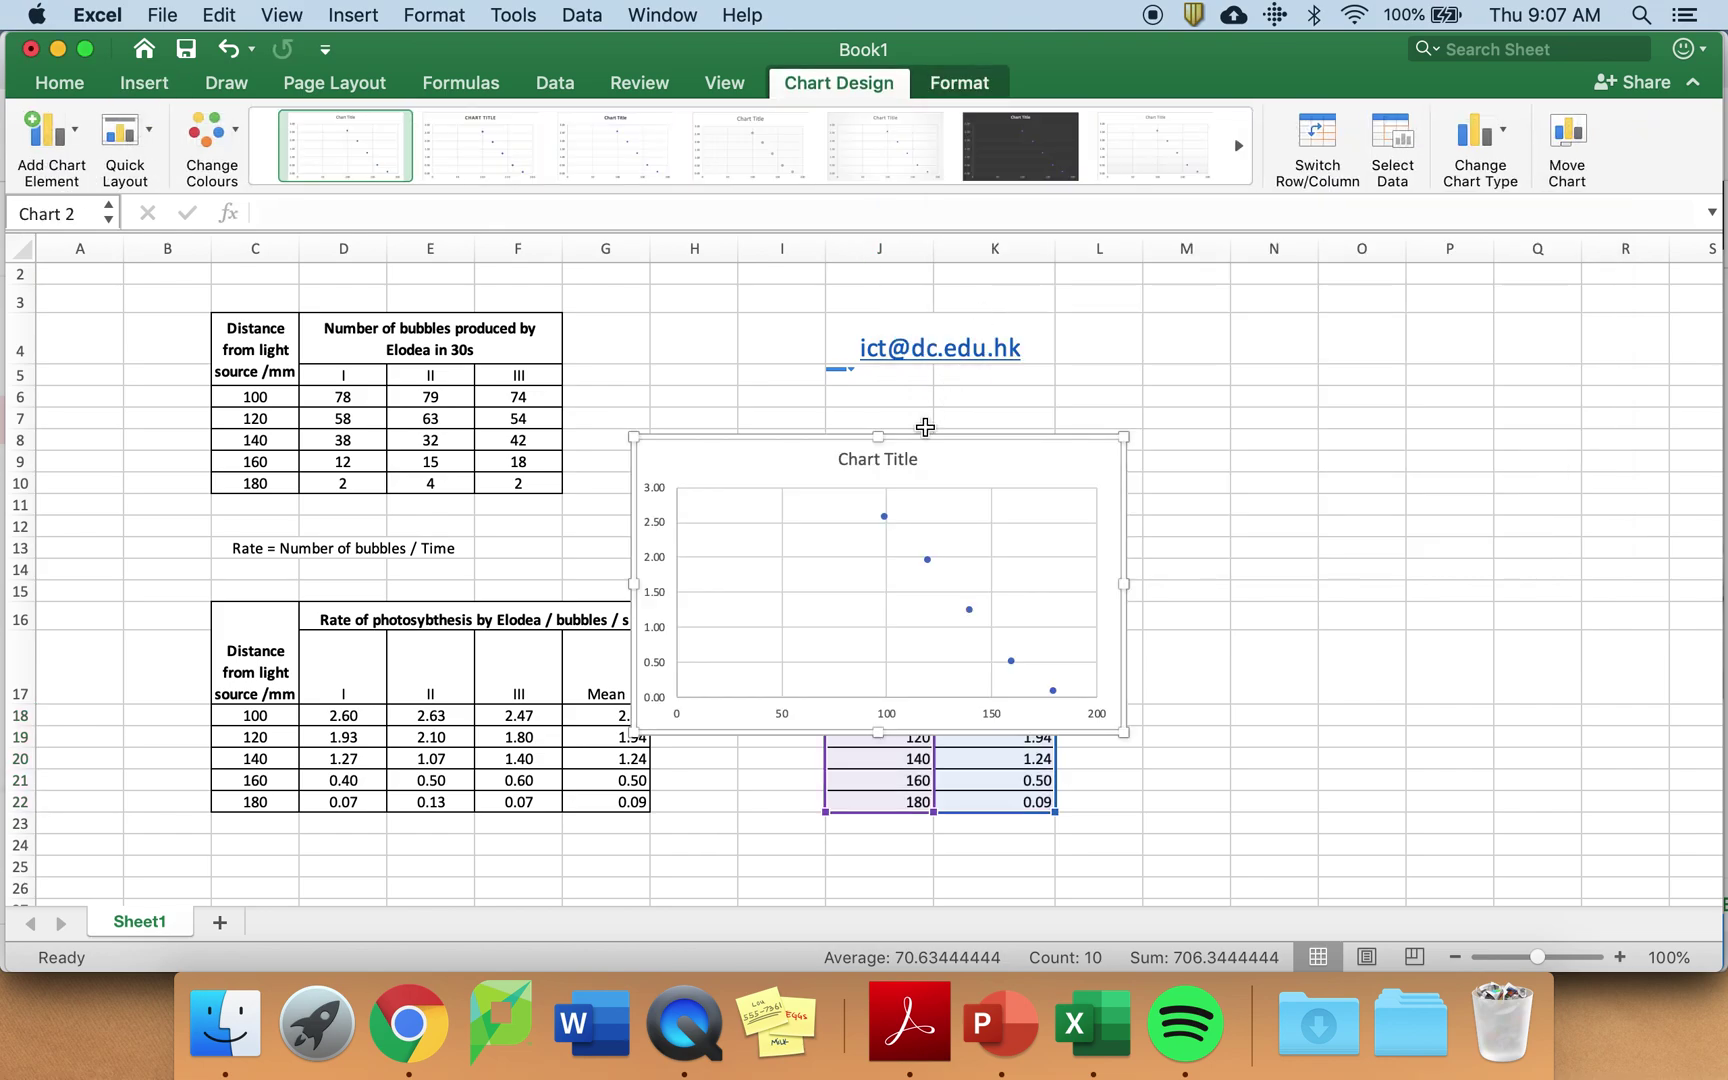
drag(798, 436, 890, 302)
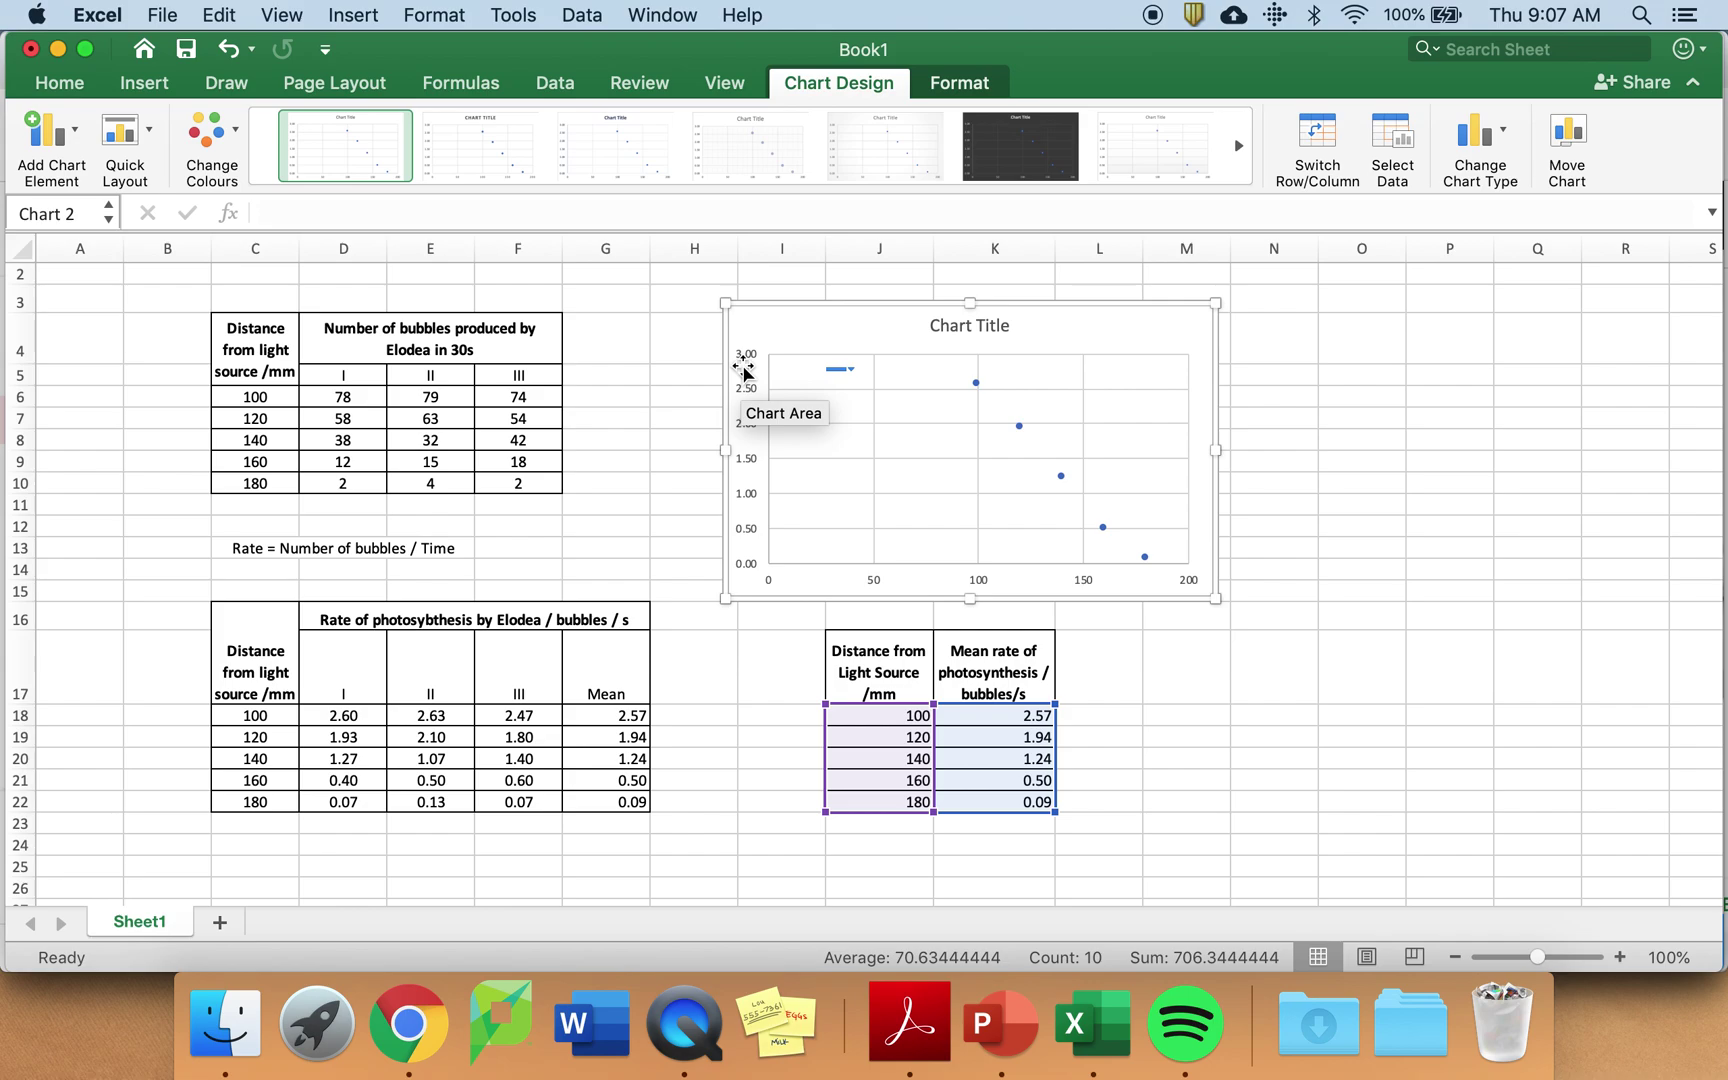
Select the scatter chart's title.
click(963, 325)
Replace the placeholder chart title with 'Relates the IV and DV'.
double_click(963, 325)
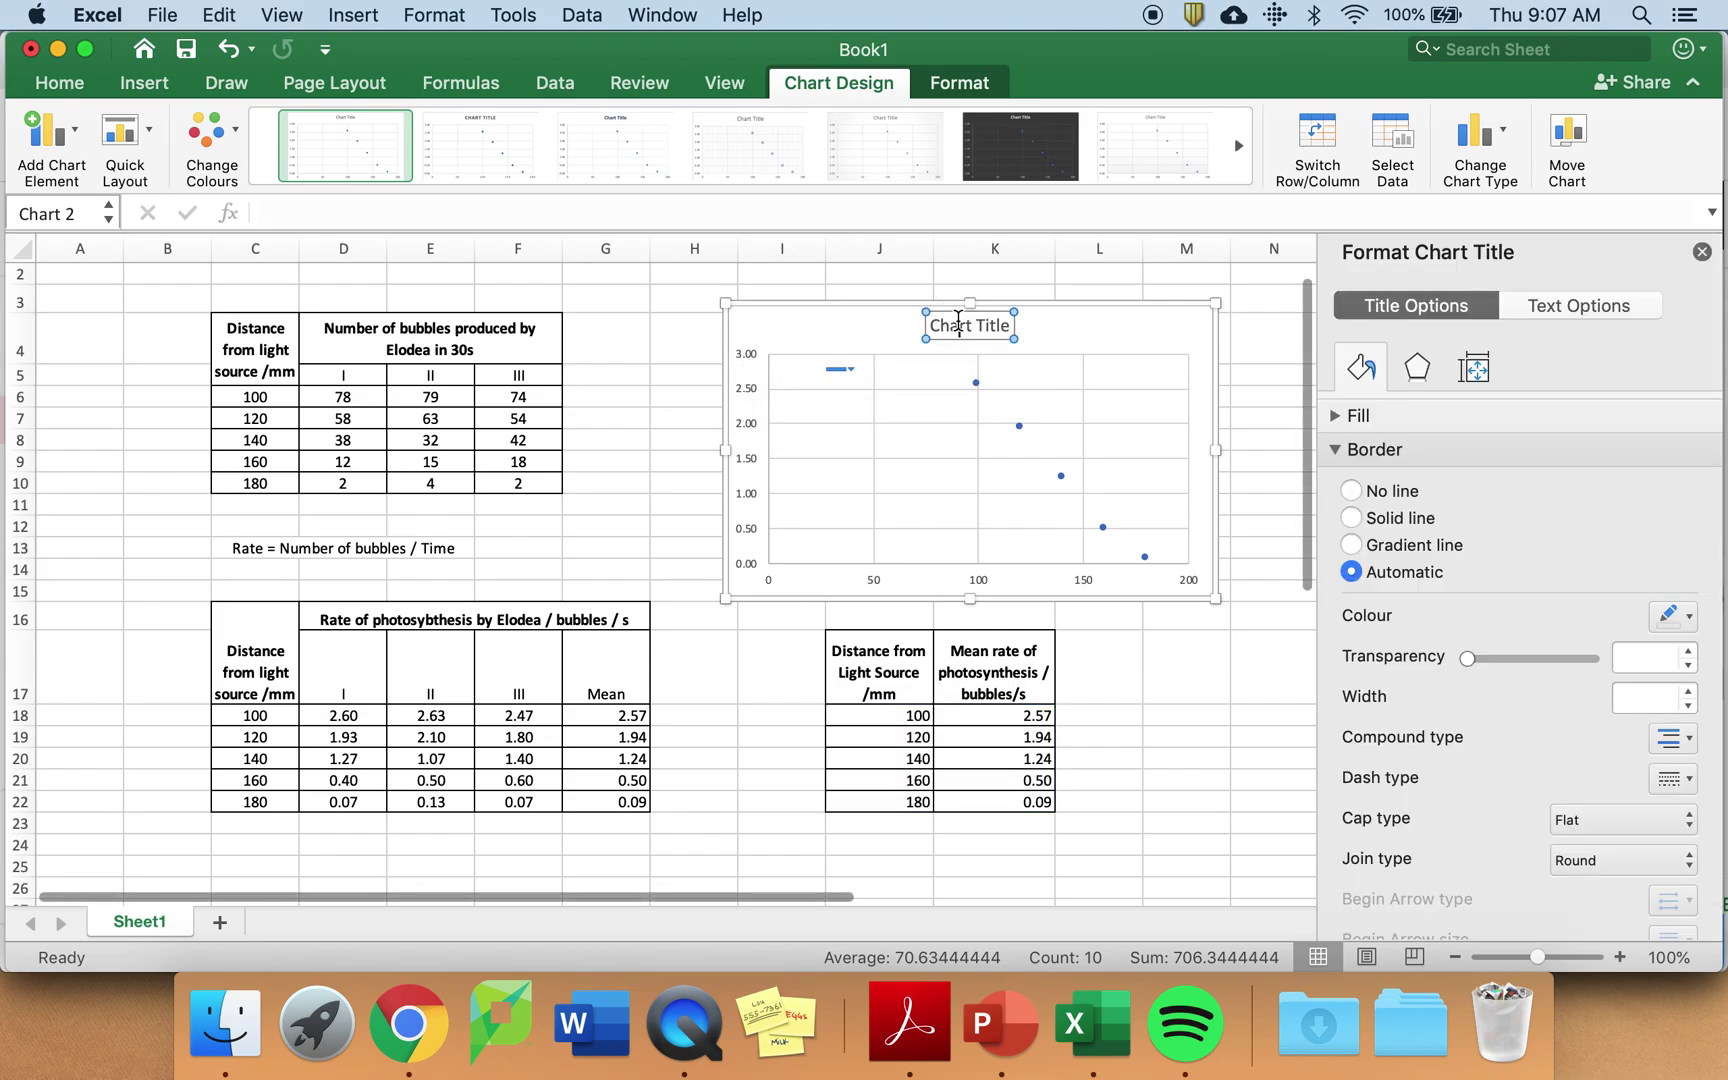
triple_click(961, 326)
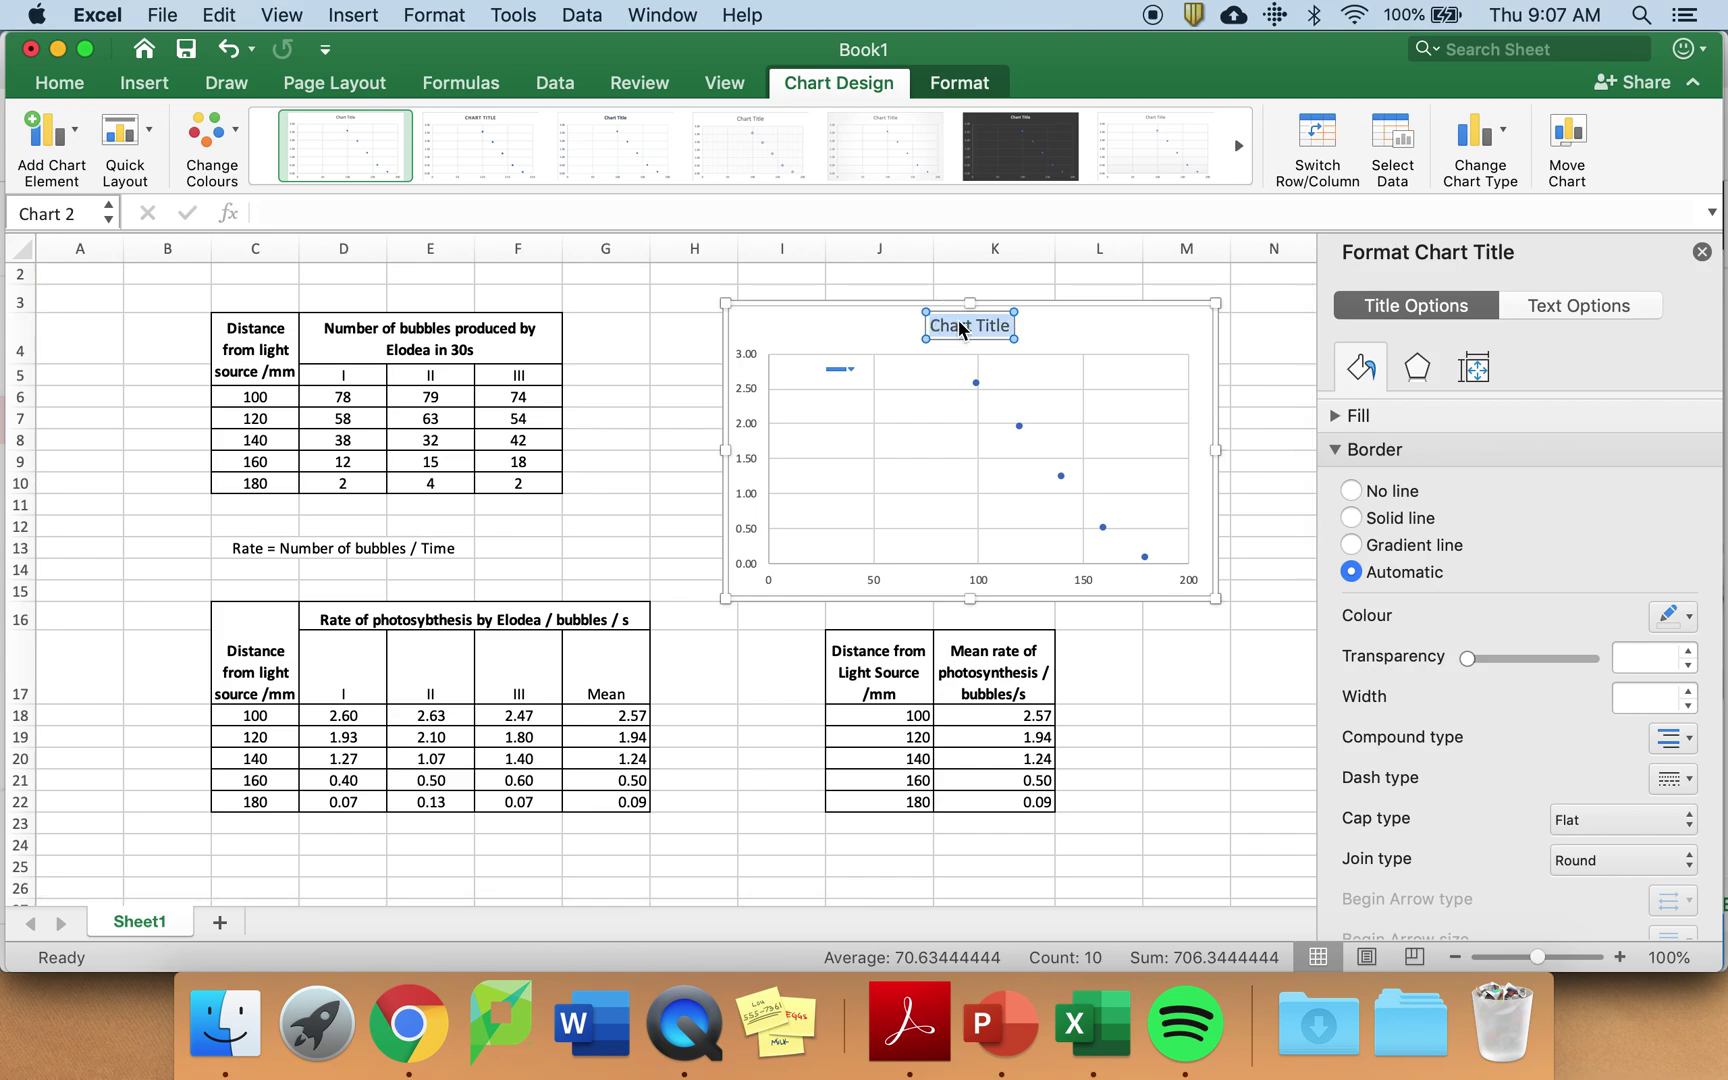
text(Real)
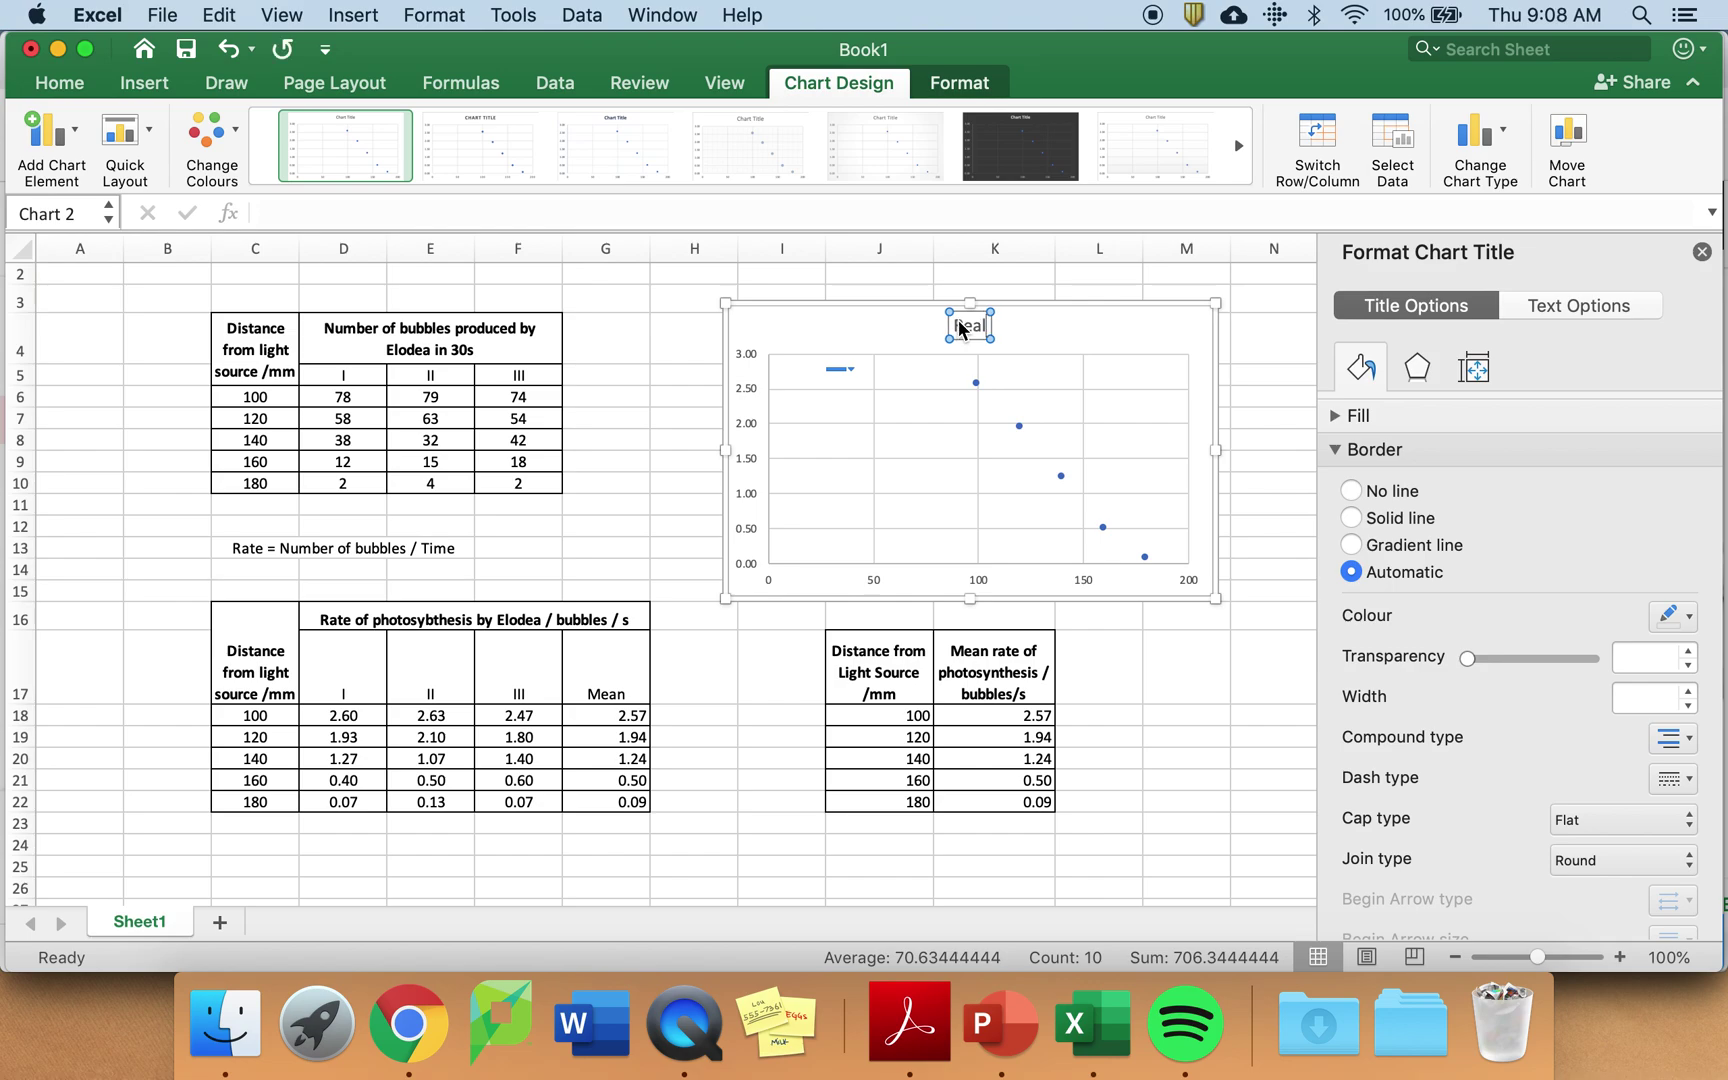
key(BackSpace)
key(BackSpace)
key(BackSpace)
text(ates the)
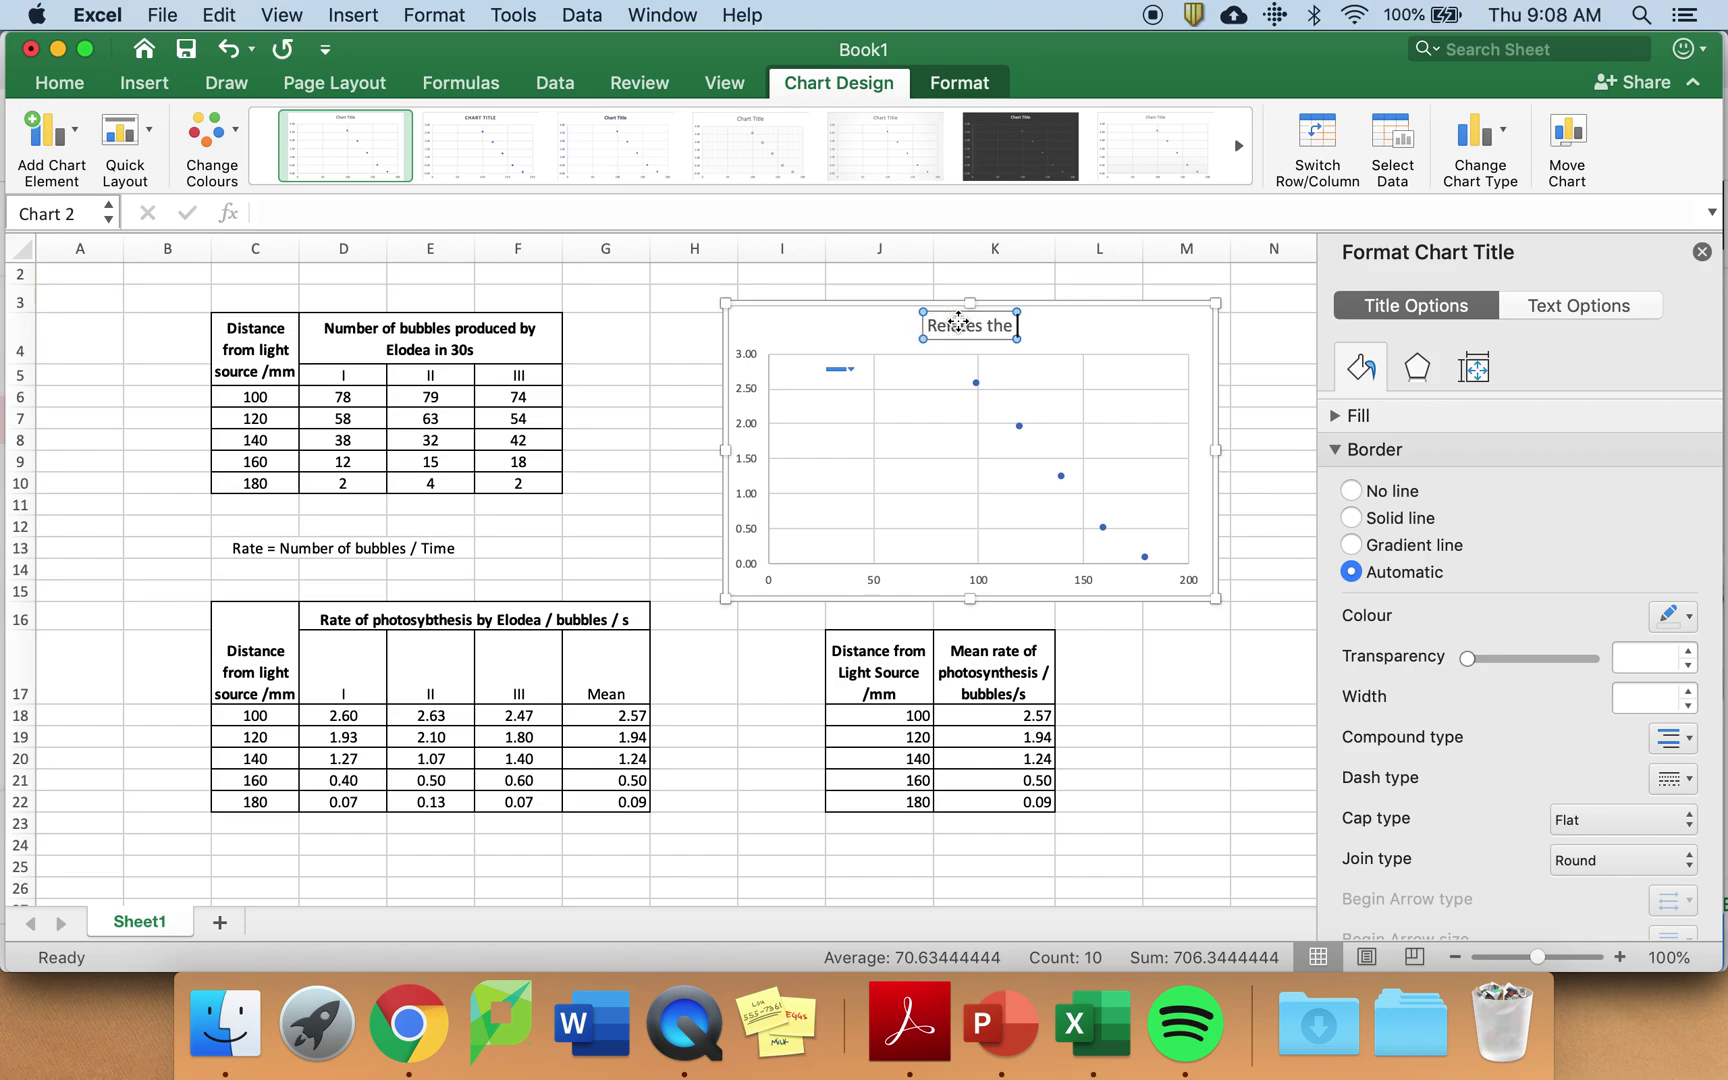
text( IV and DV)
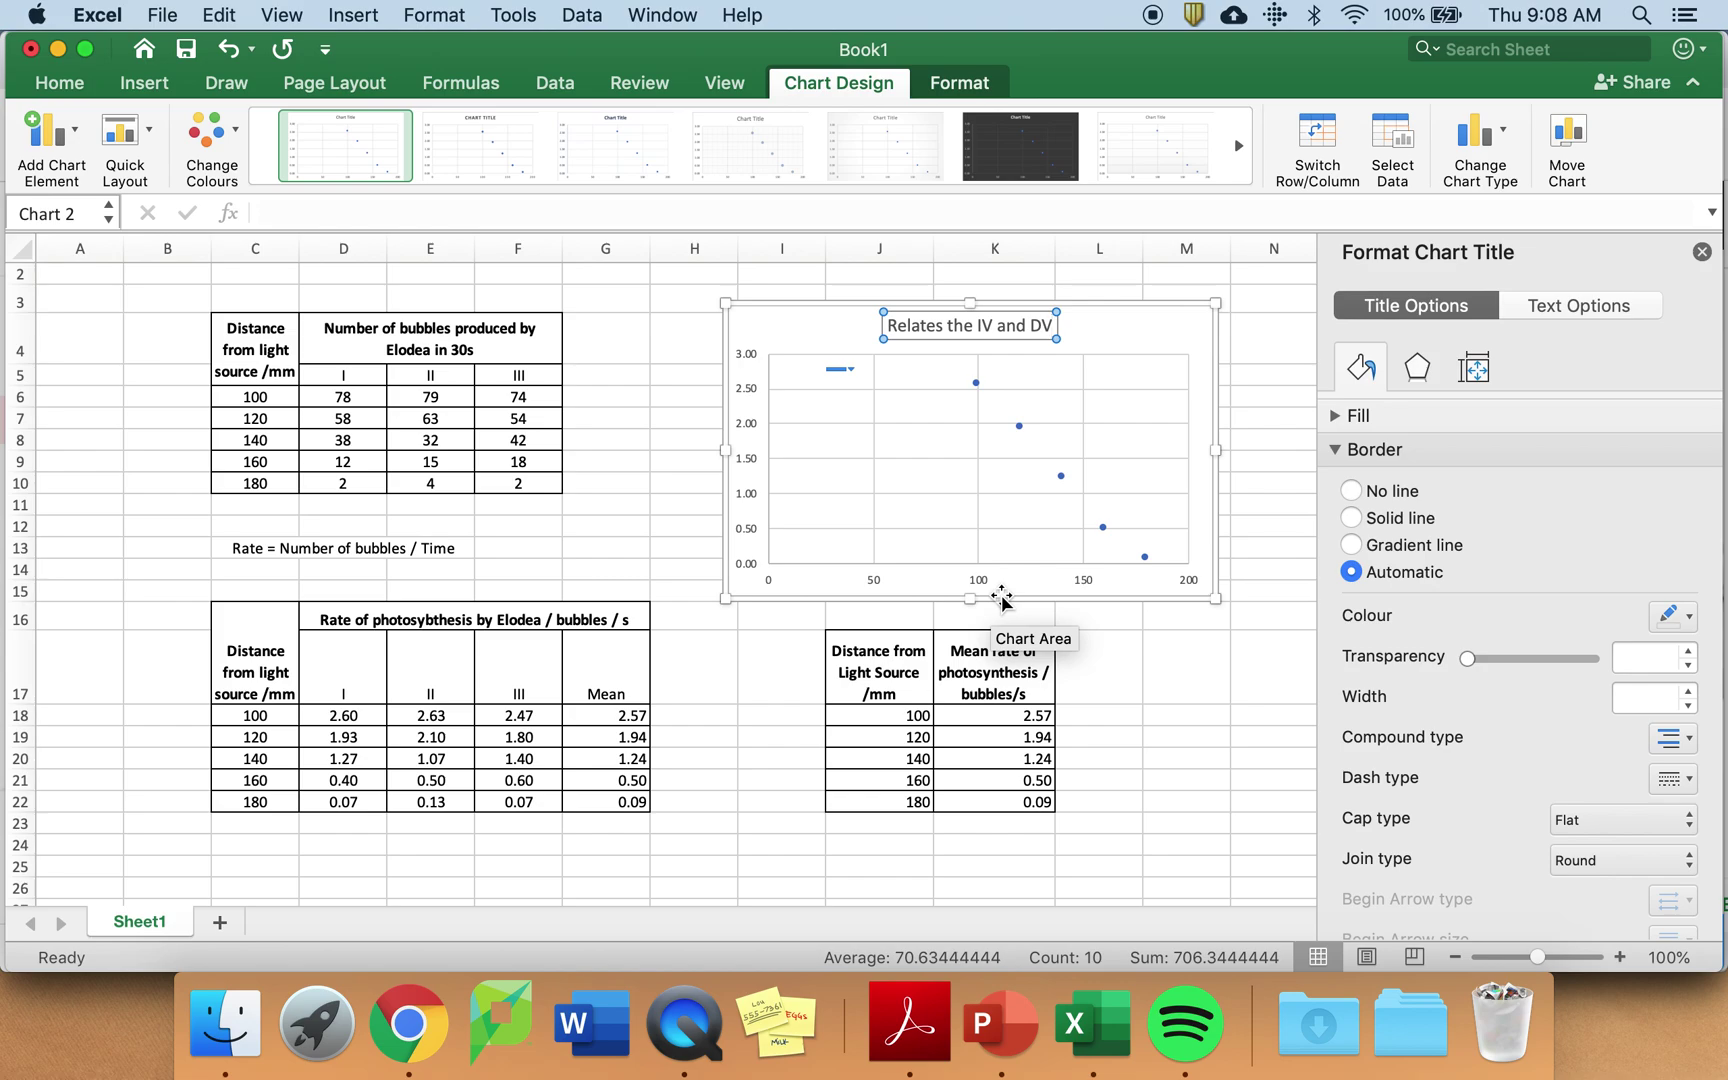
click(1700, 252)
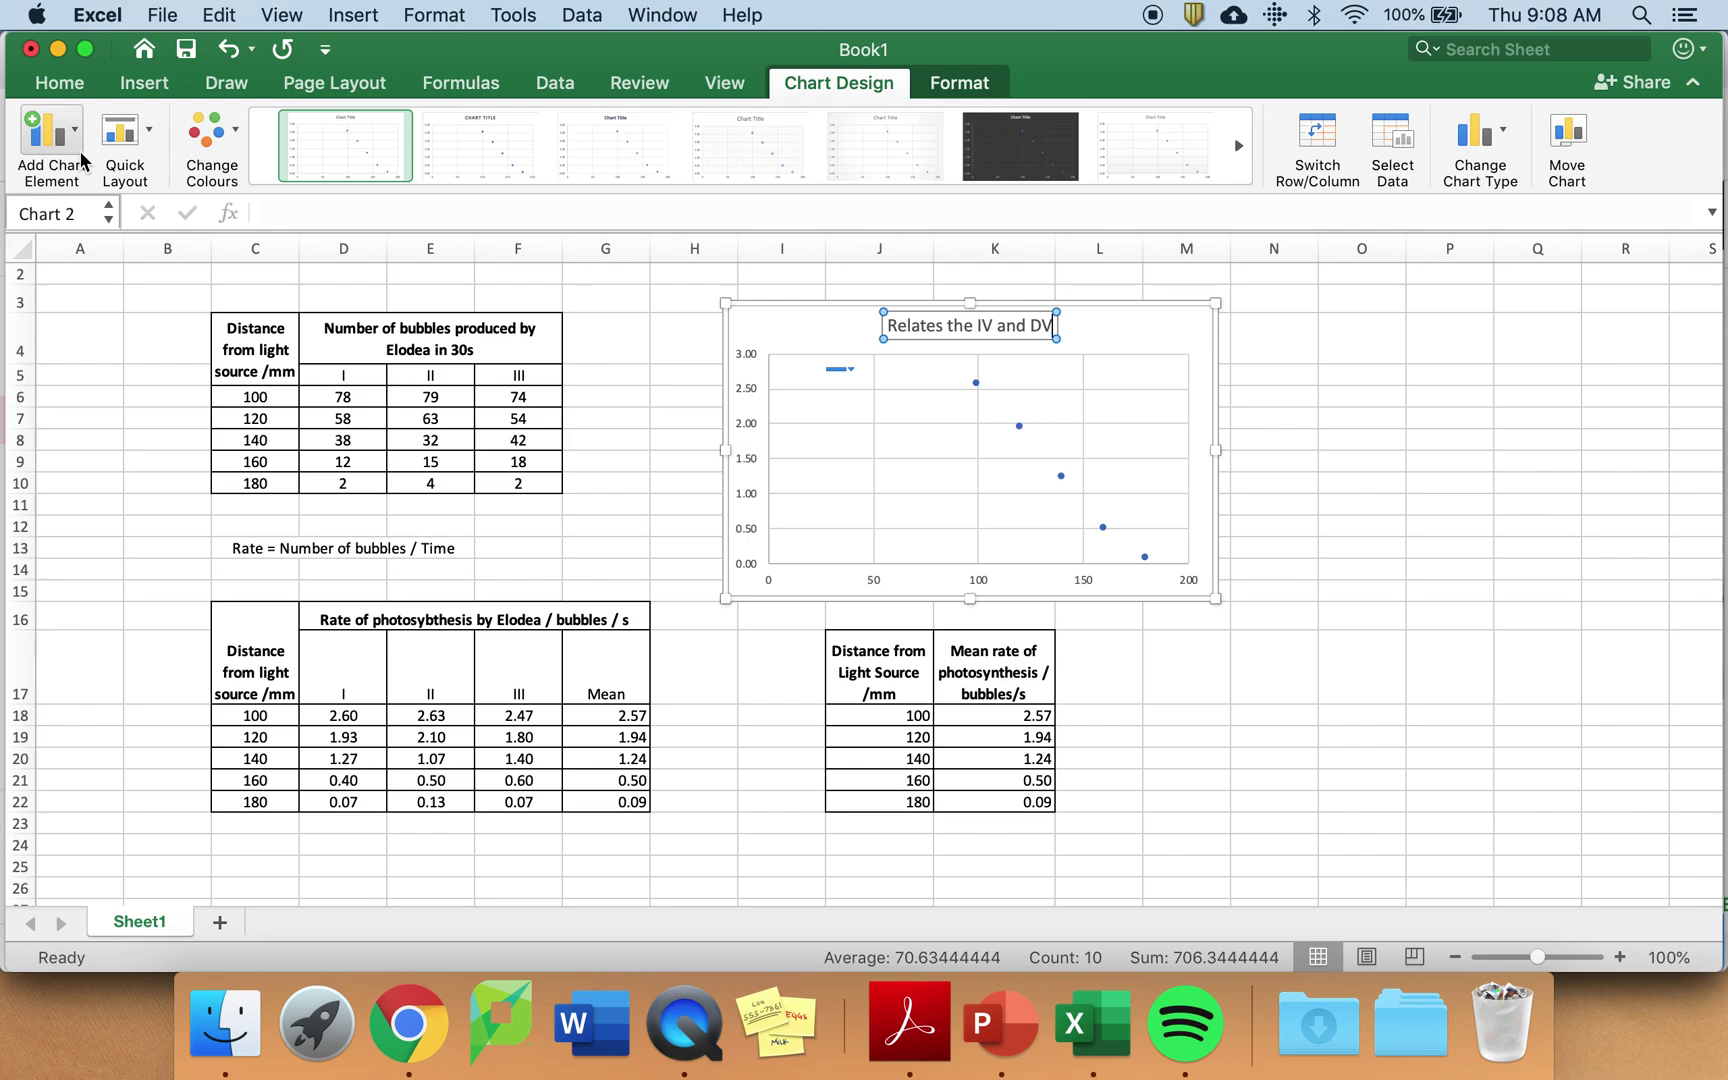
Add a horizontal axis title using J17's heading 'Distance from Light Source /mm'.
click(50, 140)
mouse_move(89, 213)
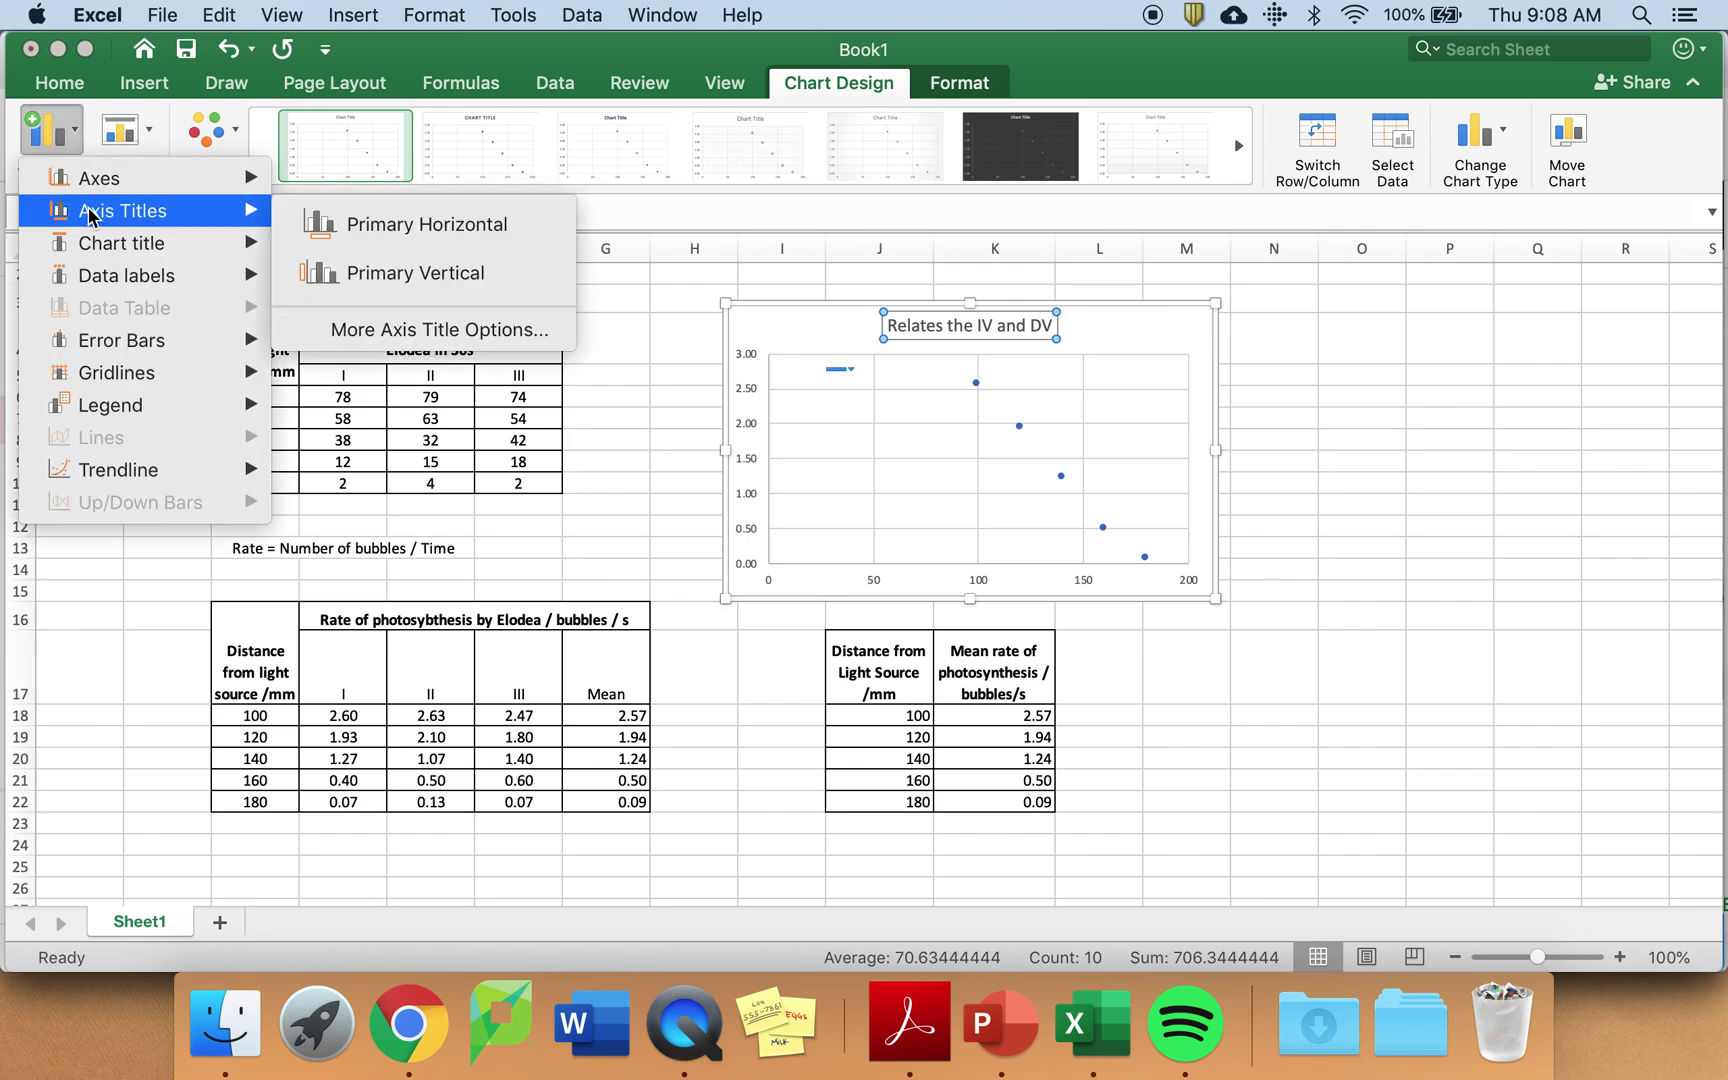
click(375, 230)
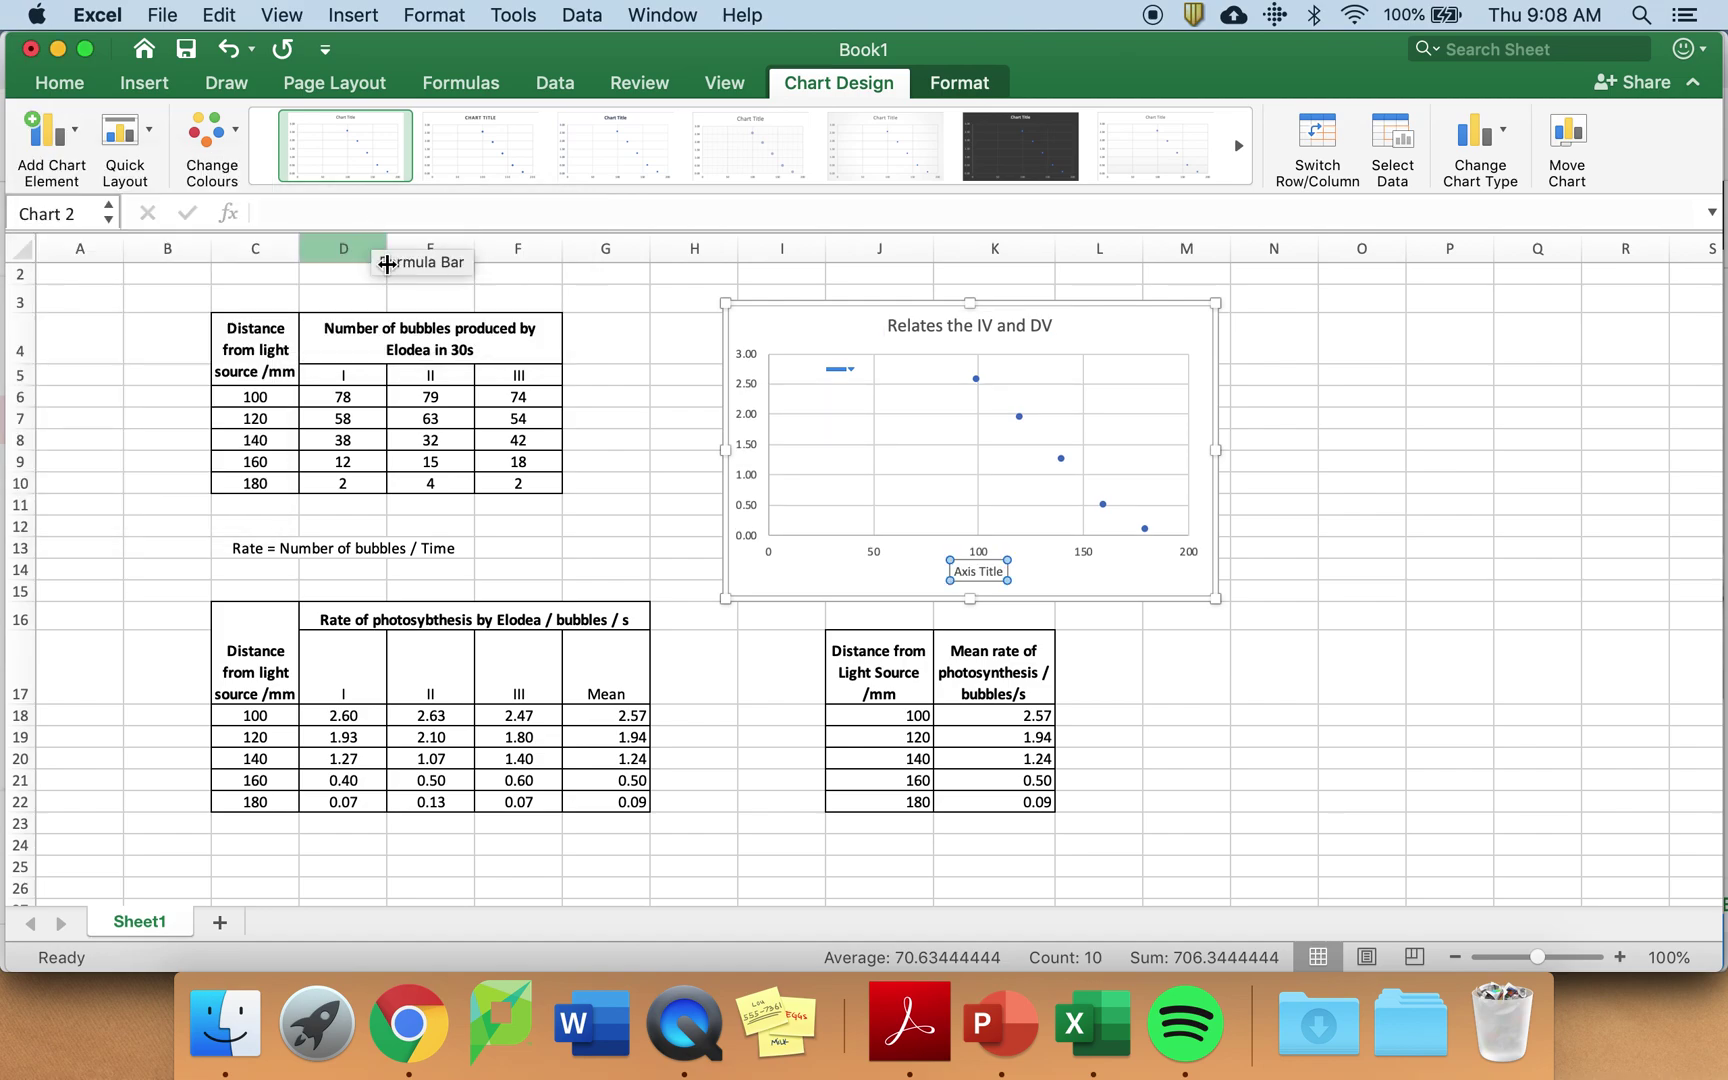
click(888, 679)
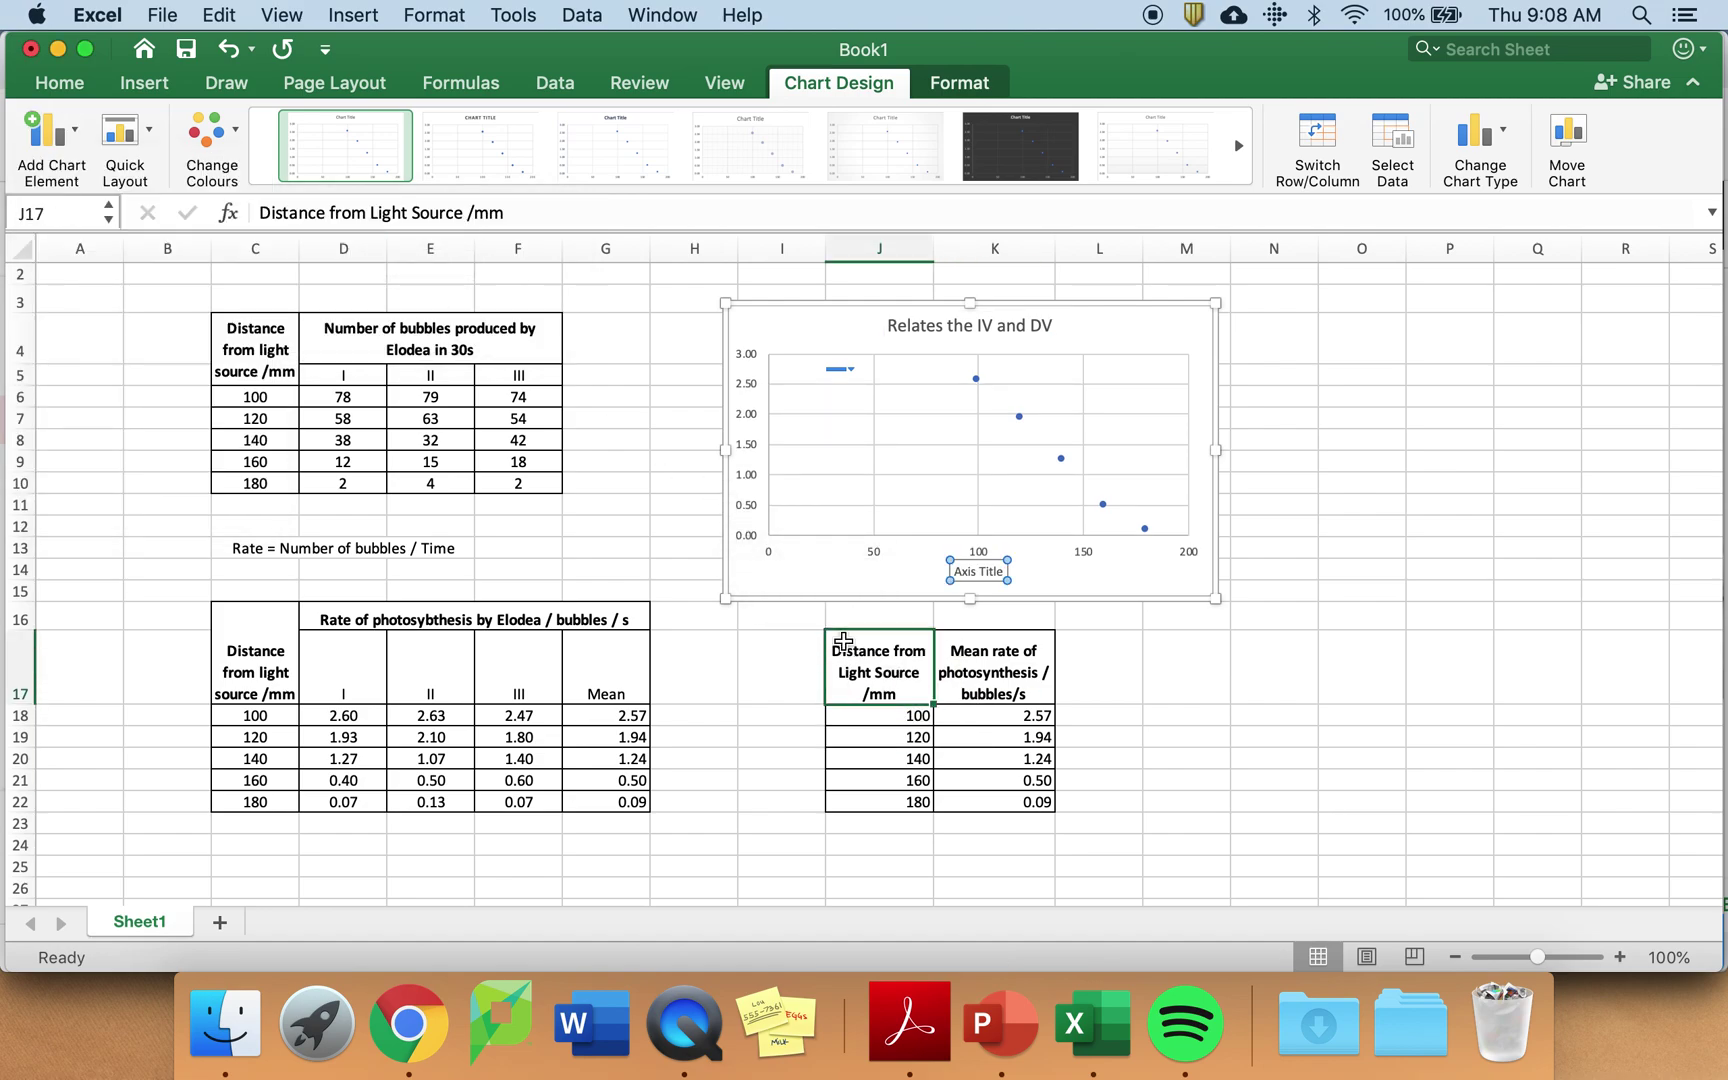
click(520, 214)
drag(520, 214, 255, 208)
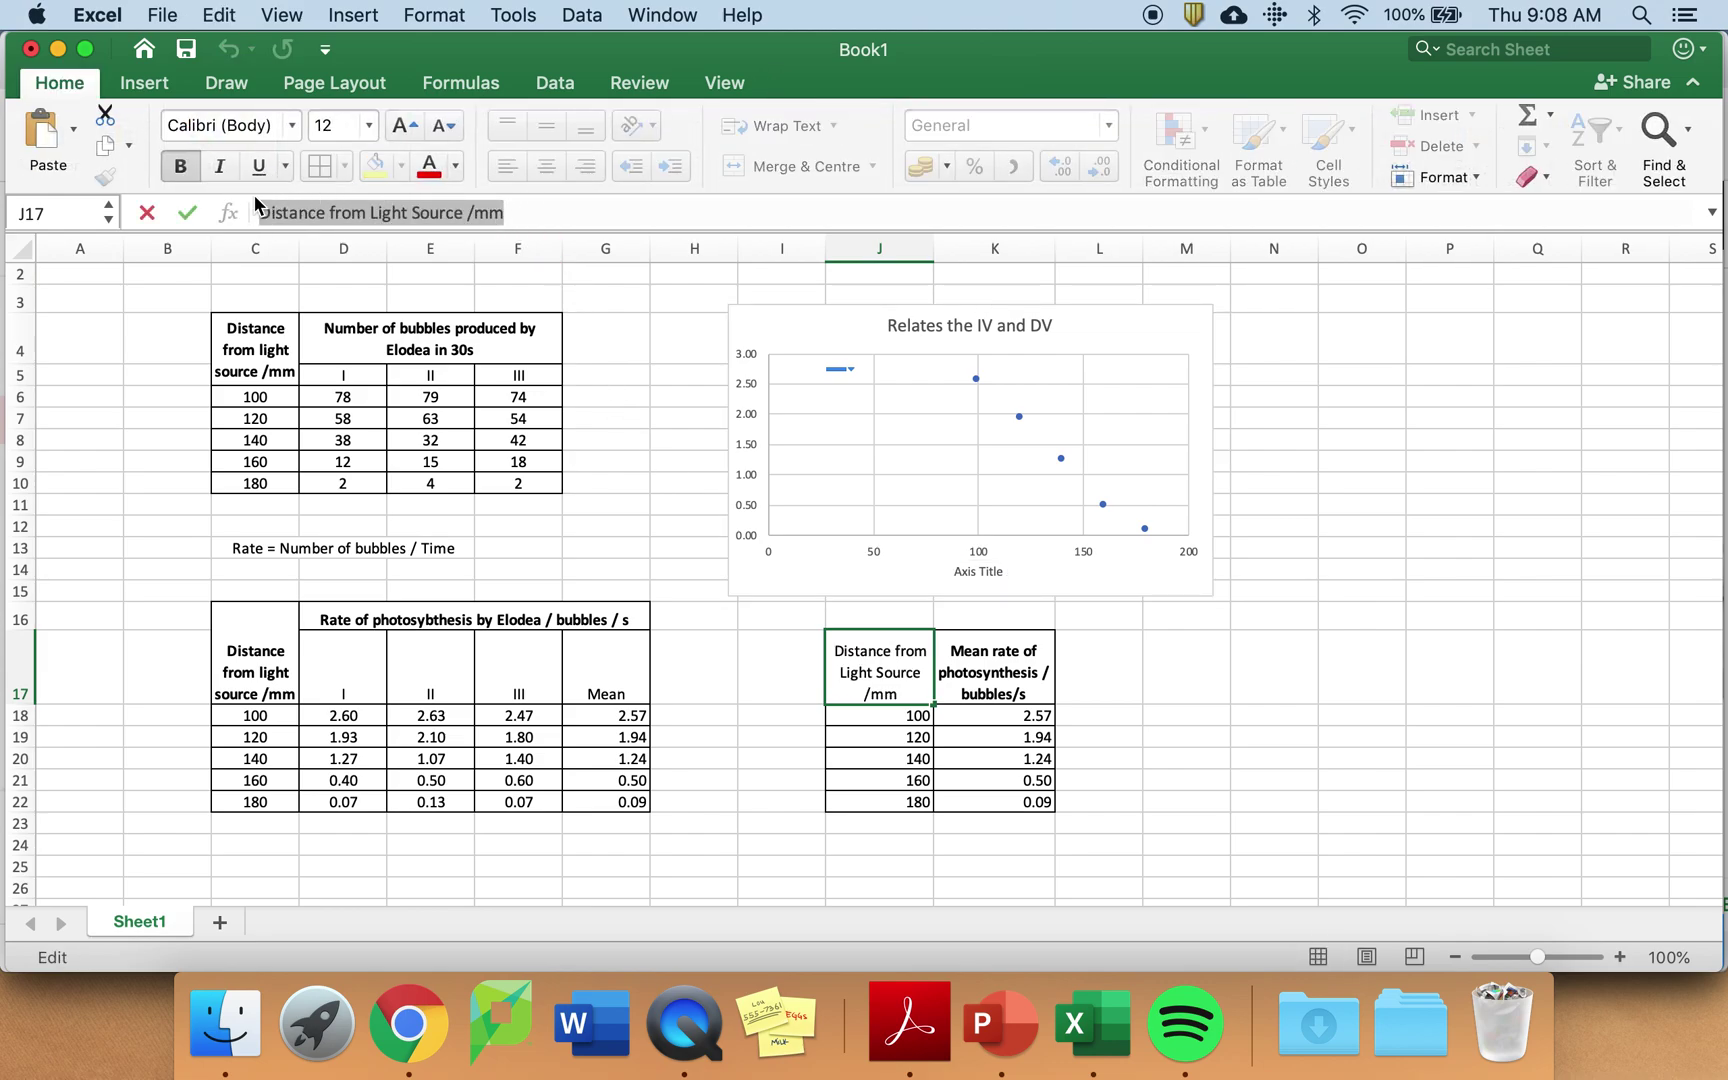
click(976, 570)
double_click(977, 570)
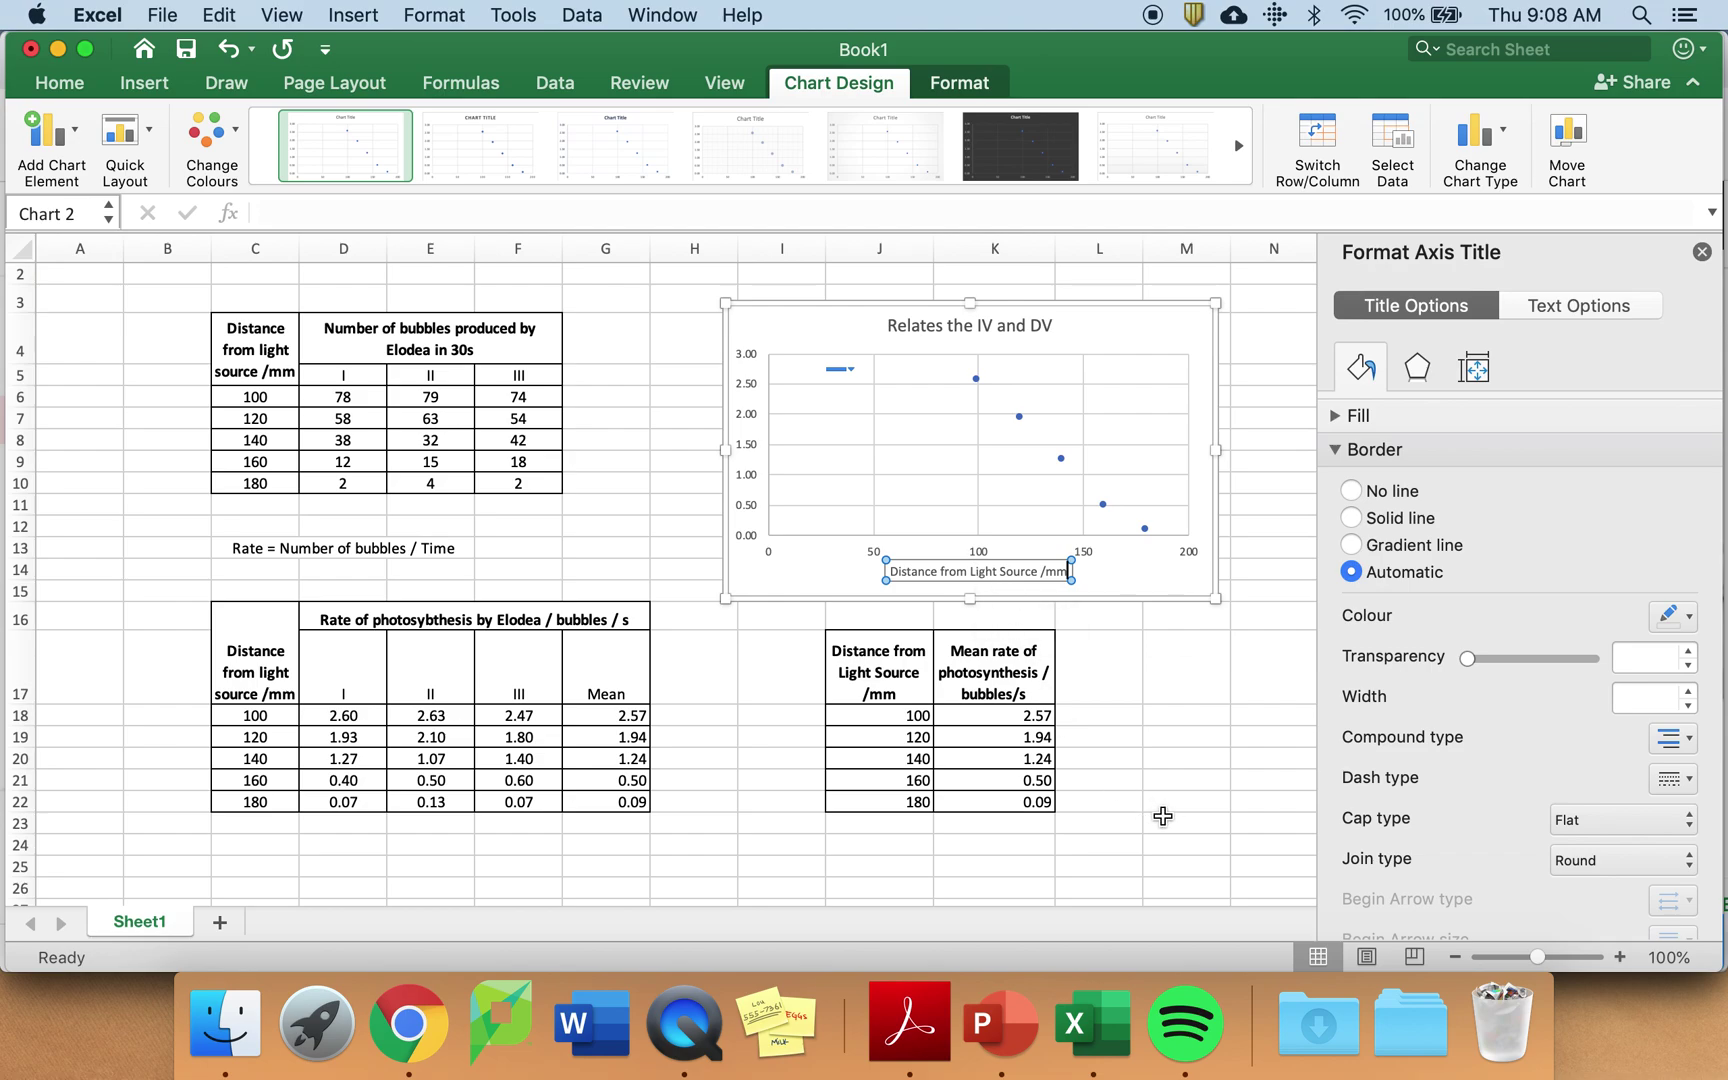
Try an overlay chart title, then undo it.
click(74, 145)
mouse_move(100, 244)
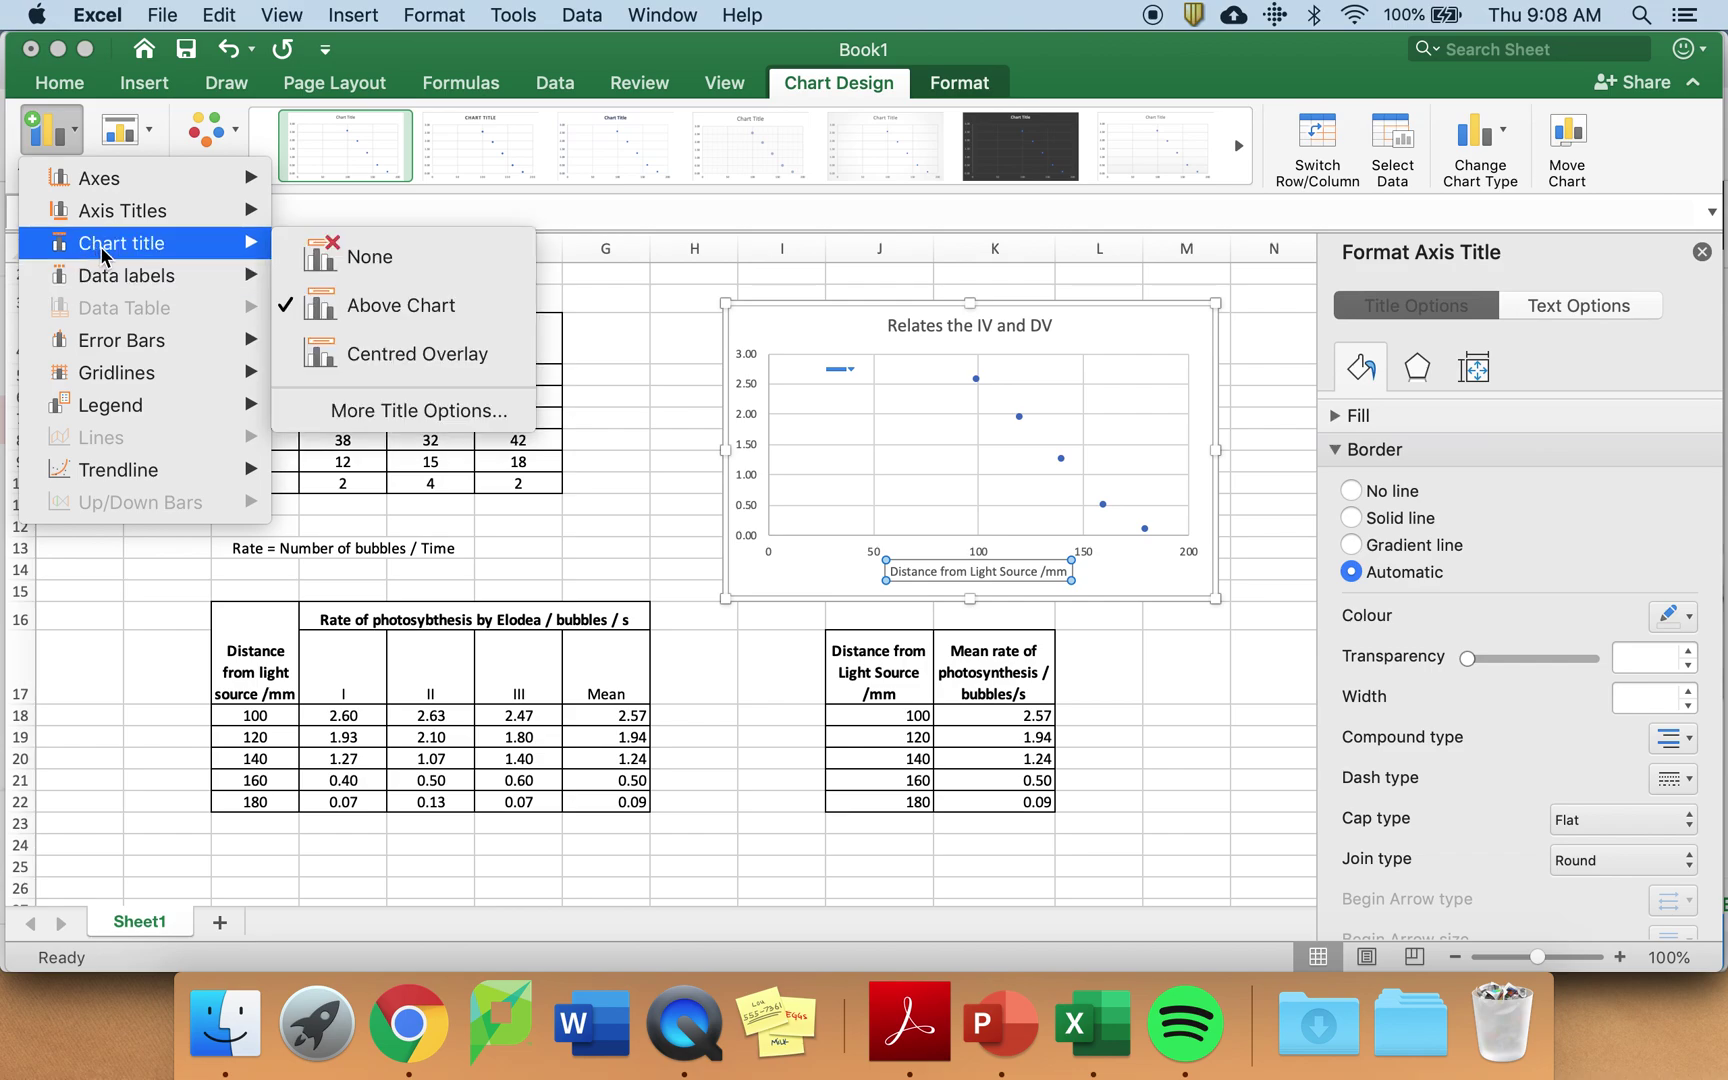
click(350, 358)
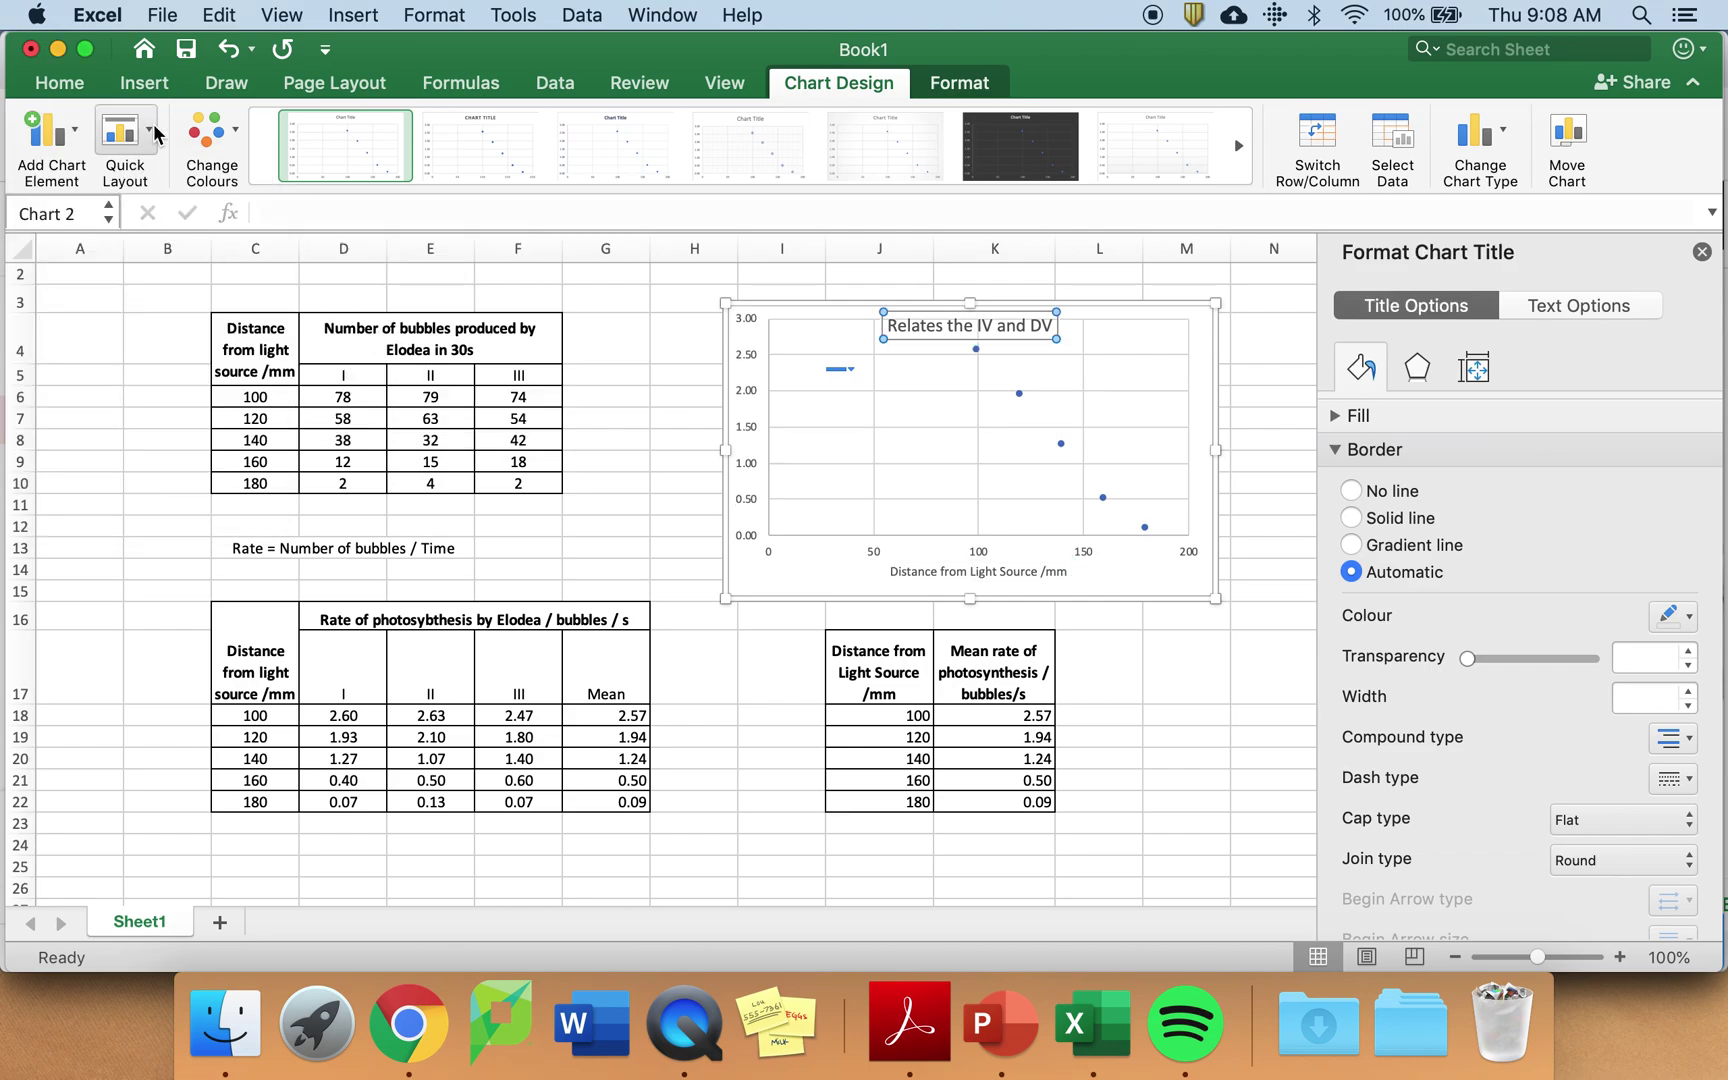
click(229, 48)
Add a vertical axis title pasted from K17: 'Mean rate of photosynthesis / bubbles/s'.
click(58, 135)
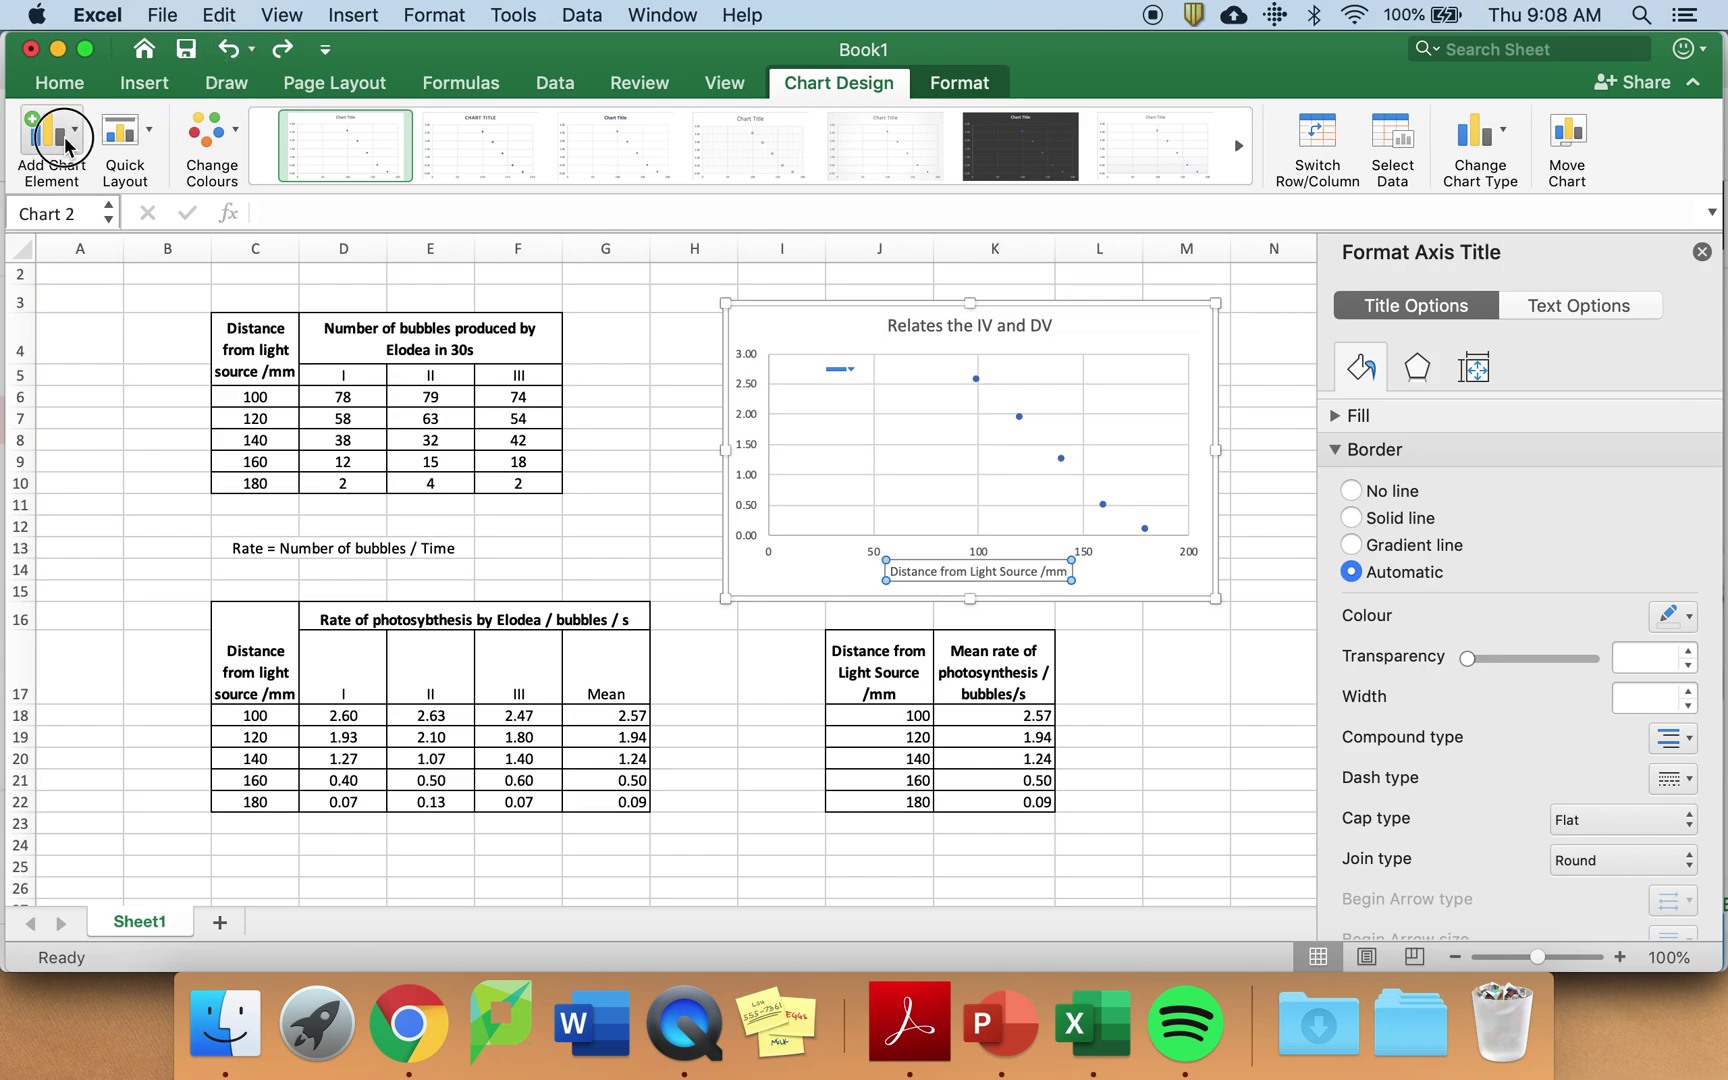
mouse_move(92, 212)
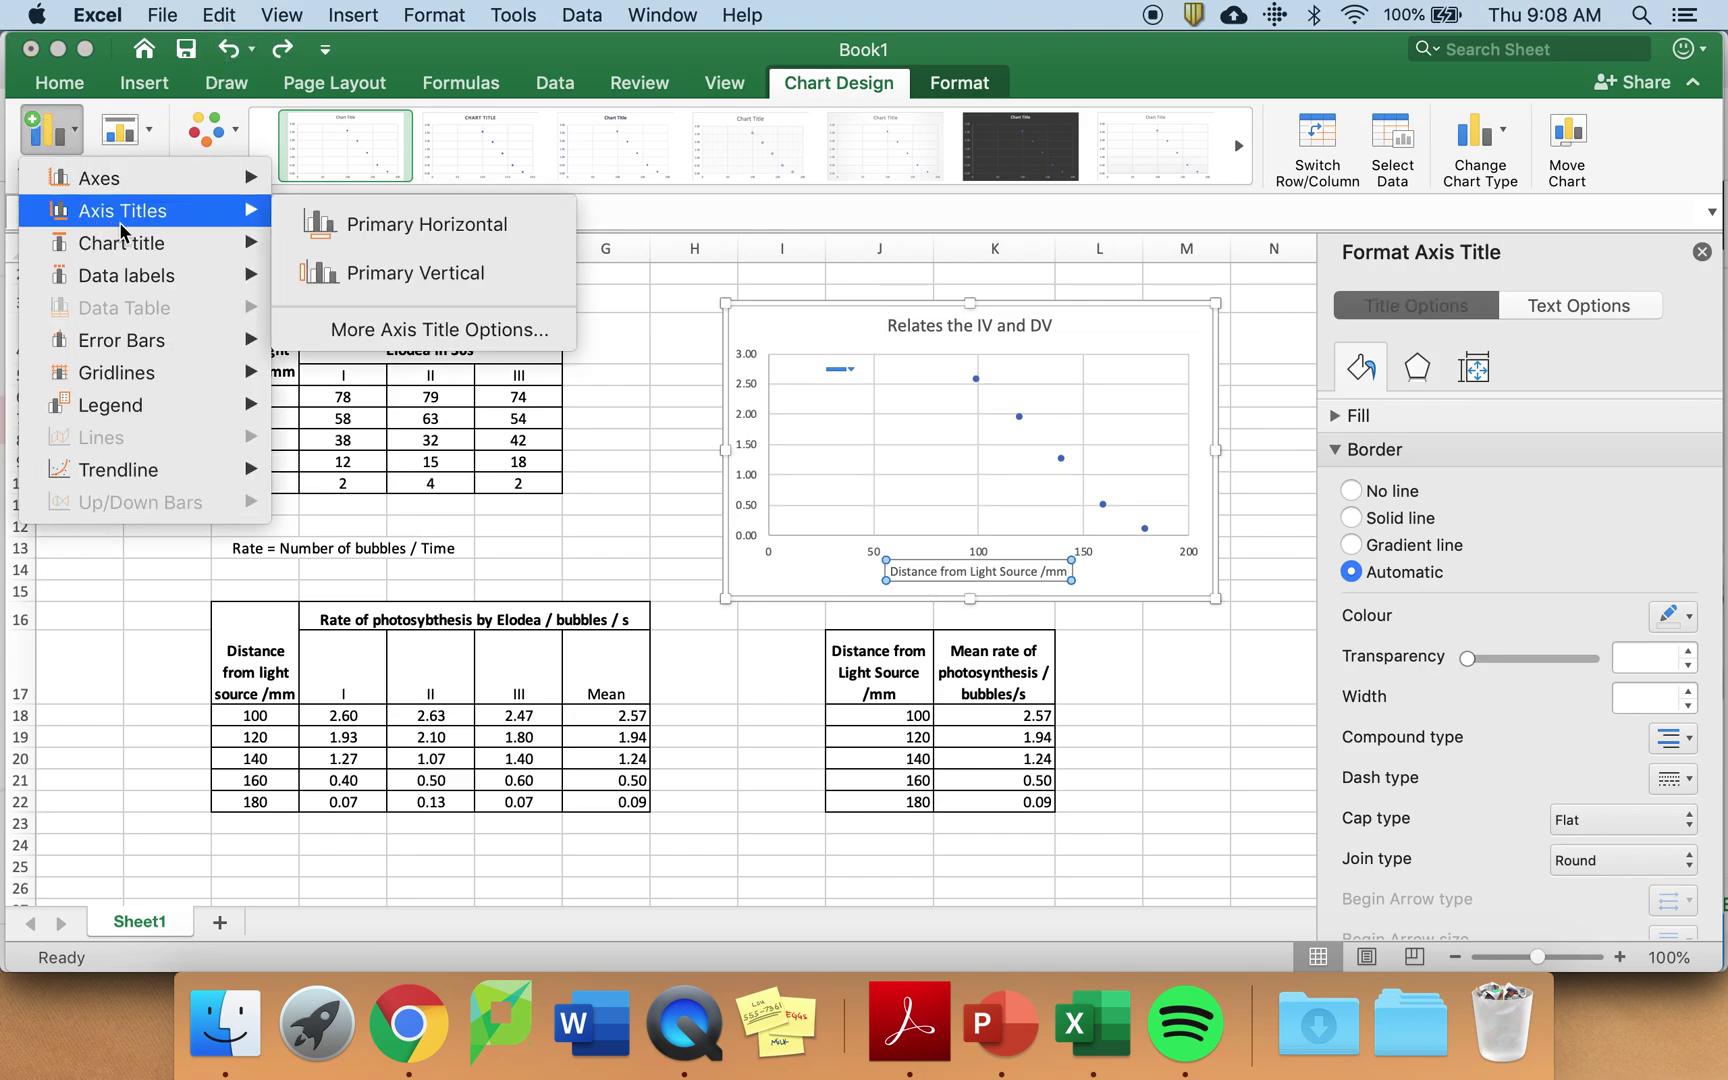
click(375, 272)
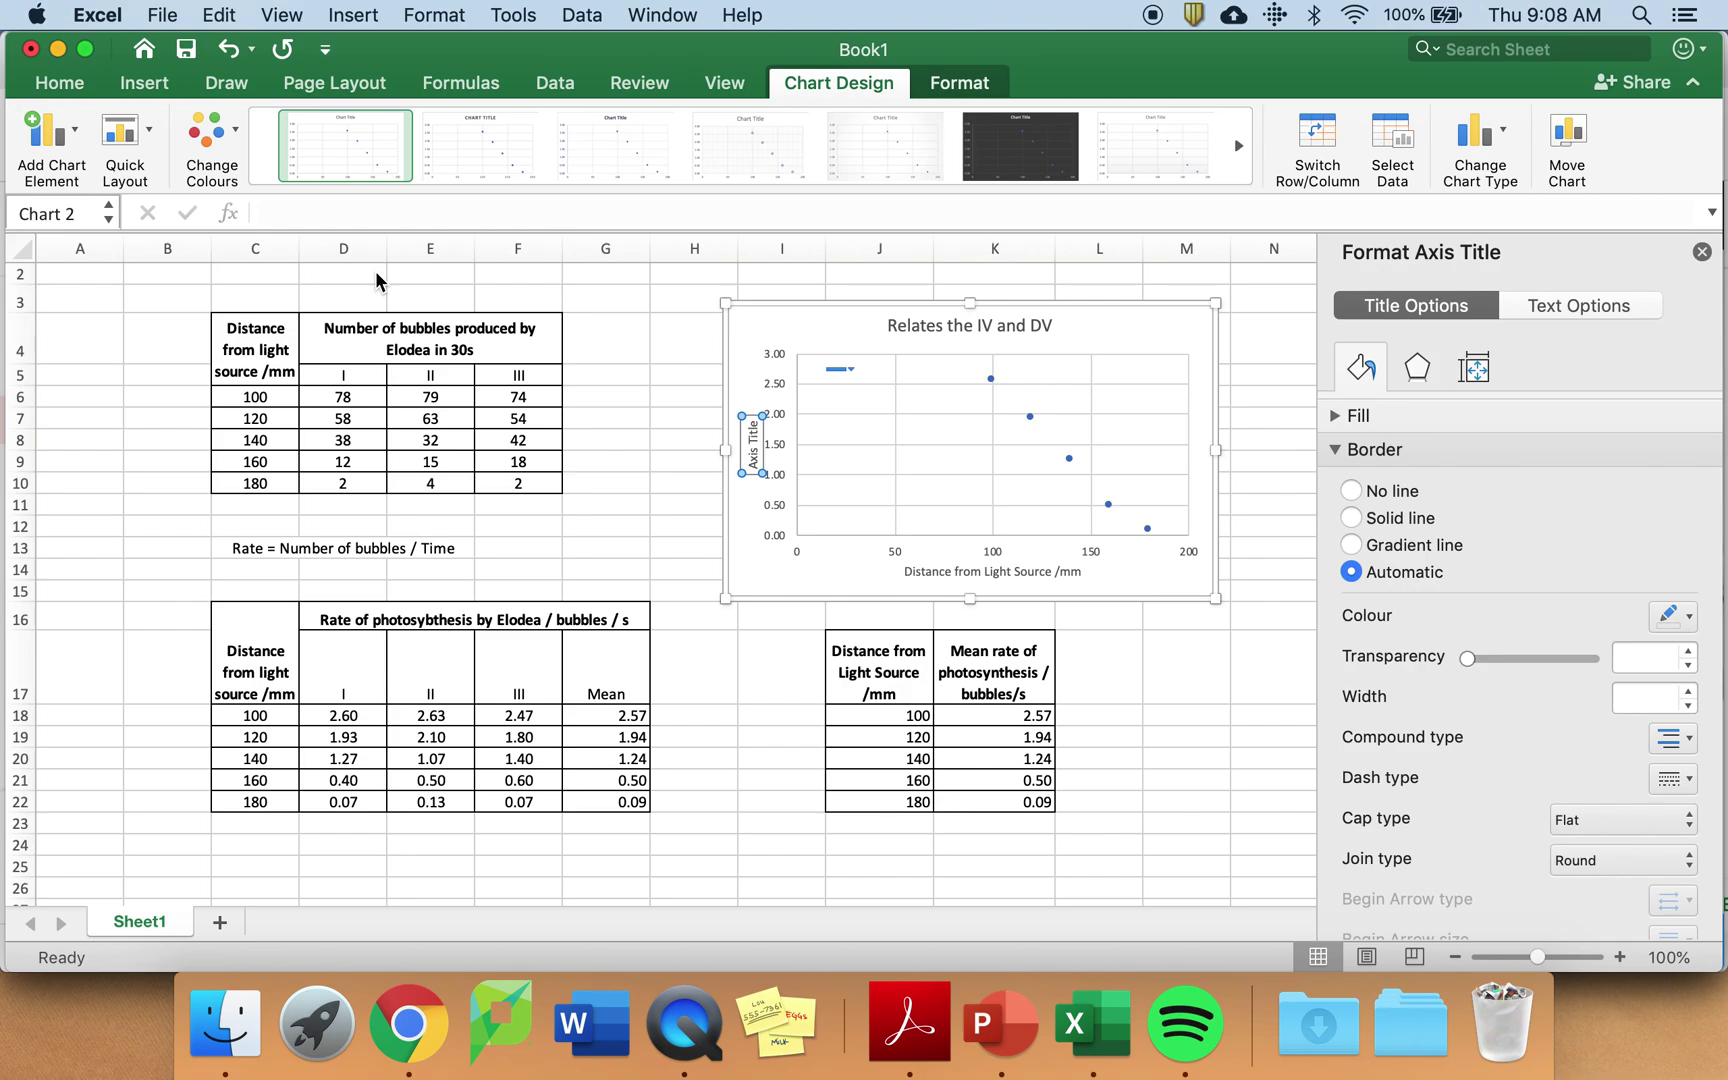
click(981, 683)
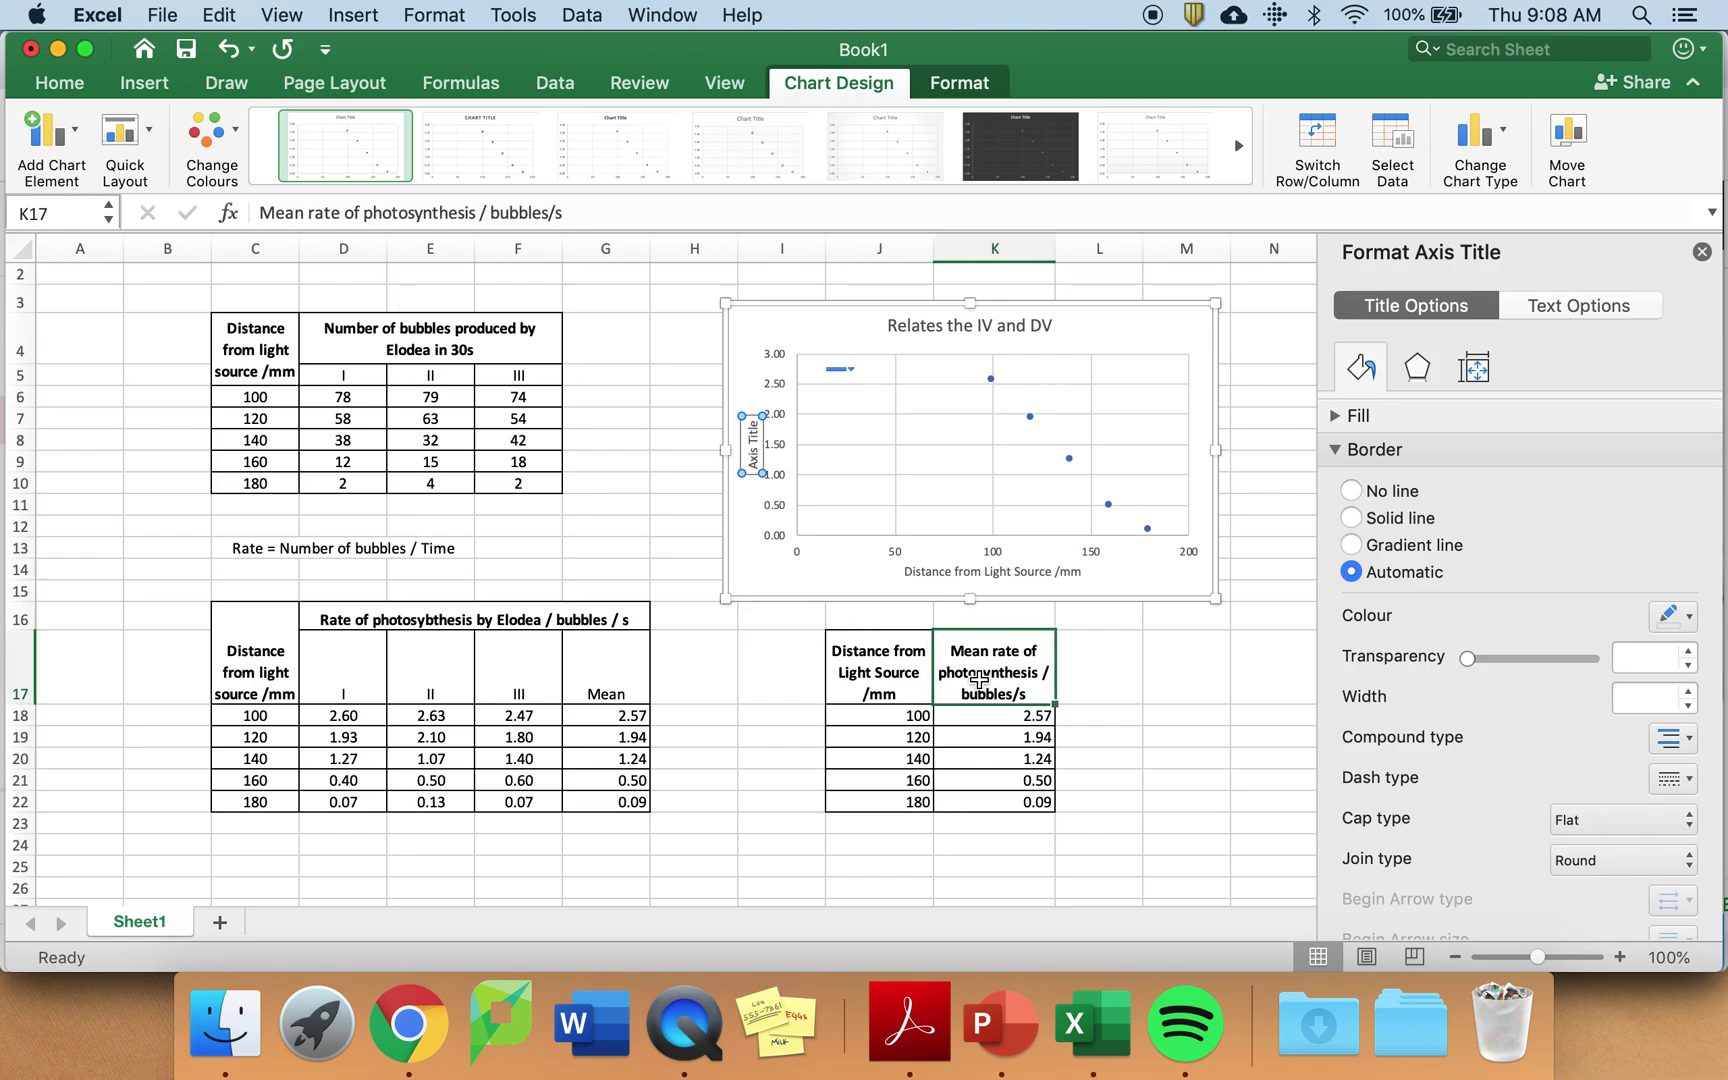
click(568, 212)
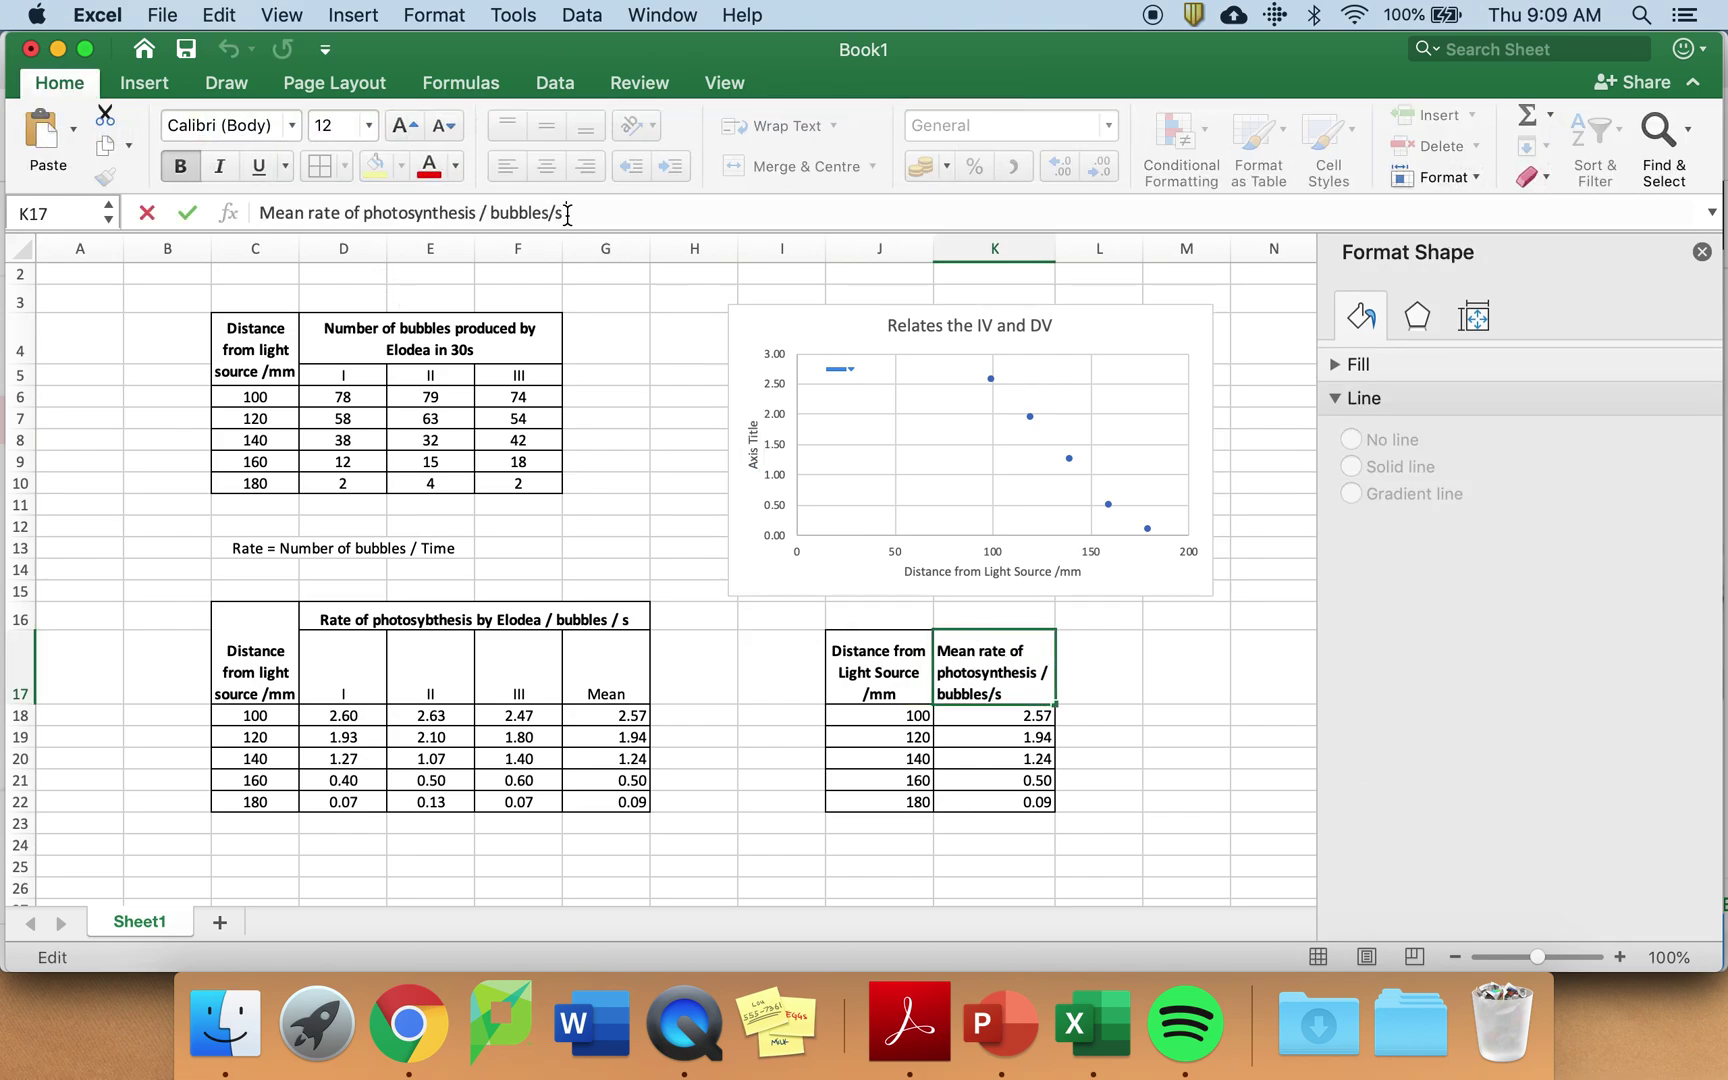
drag(568, 212, 263, 206)
key(super+c)
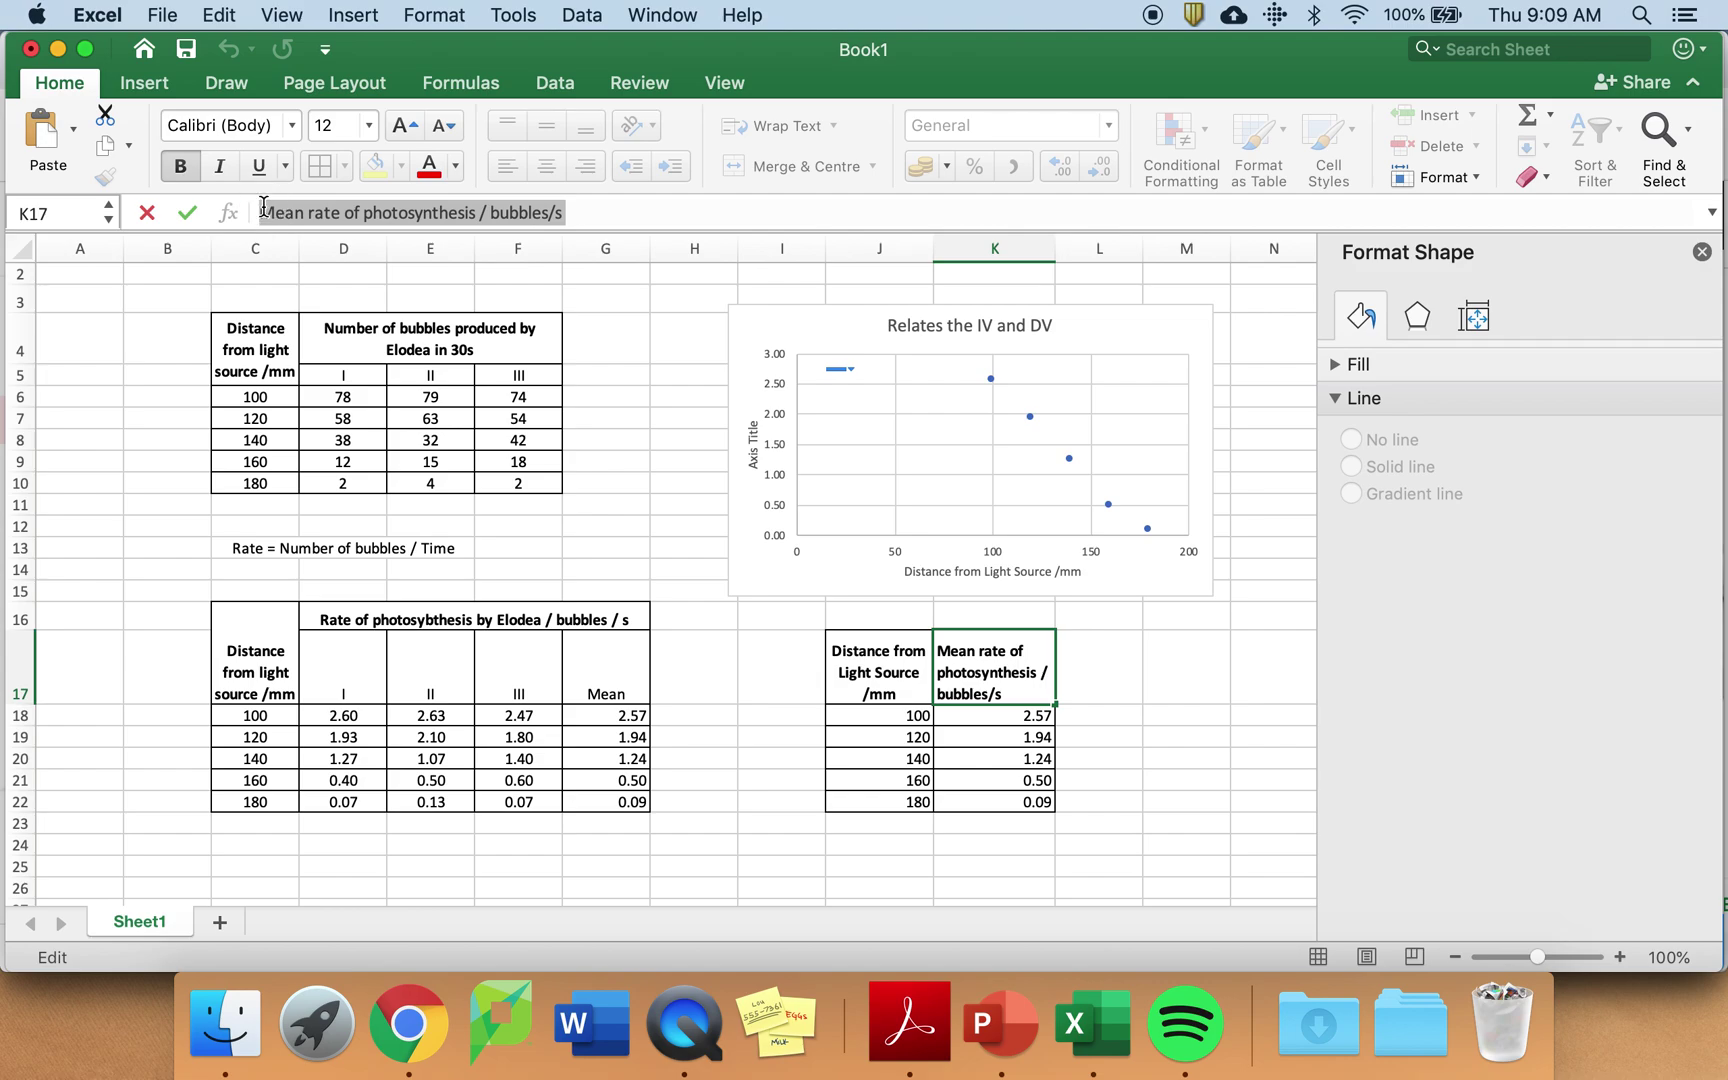
click(752, 447)
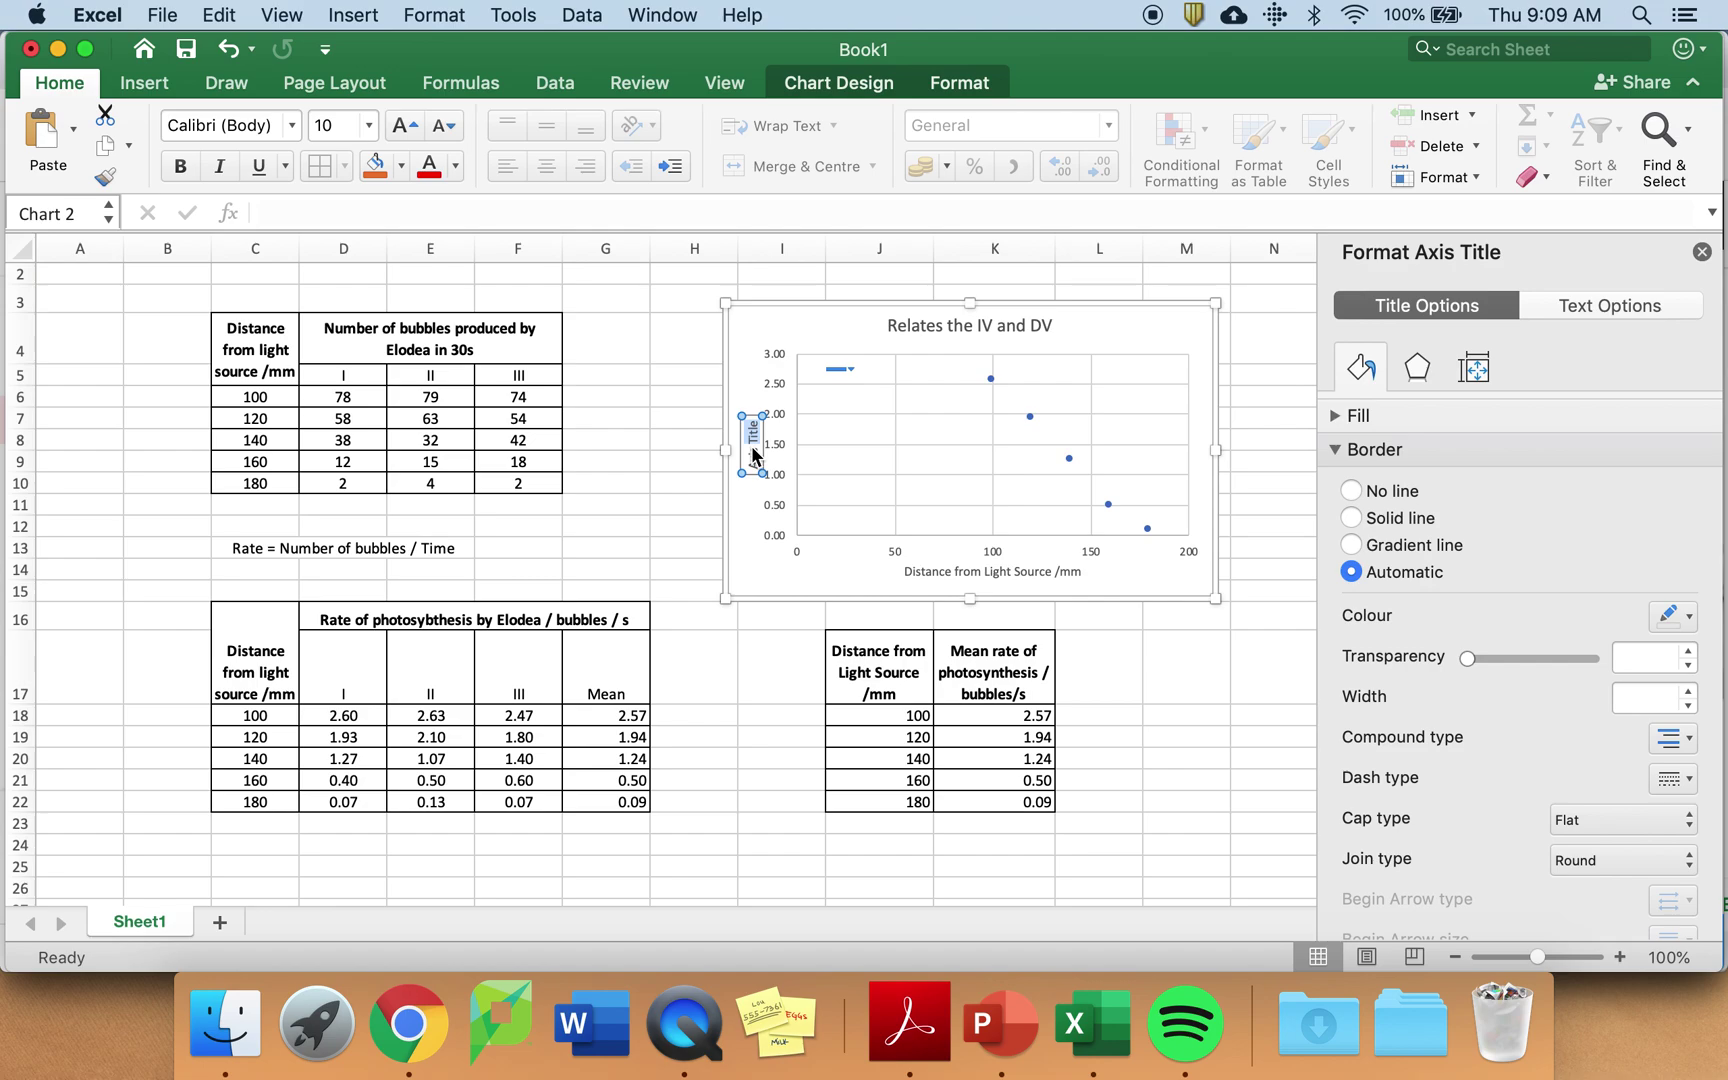
click(752, 447)
click(752, 447)
click(752, 447)
key(super+v)
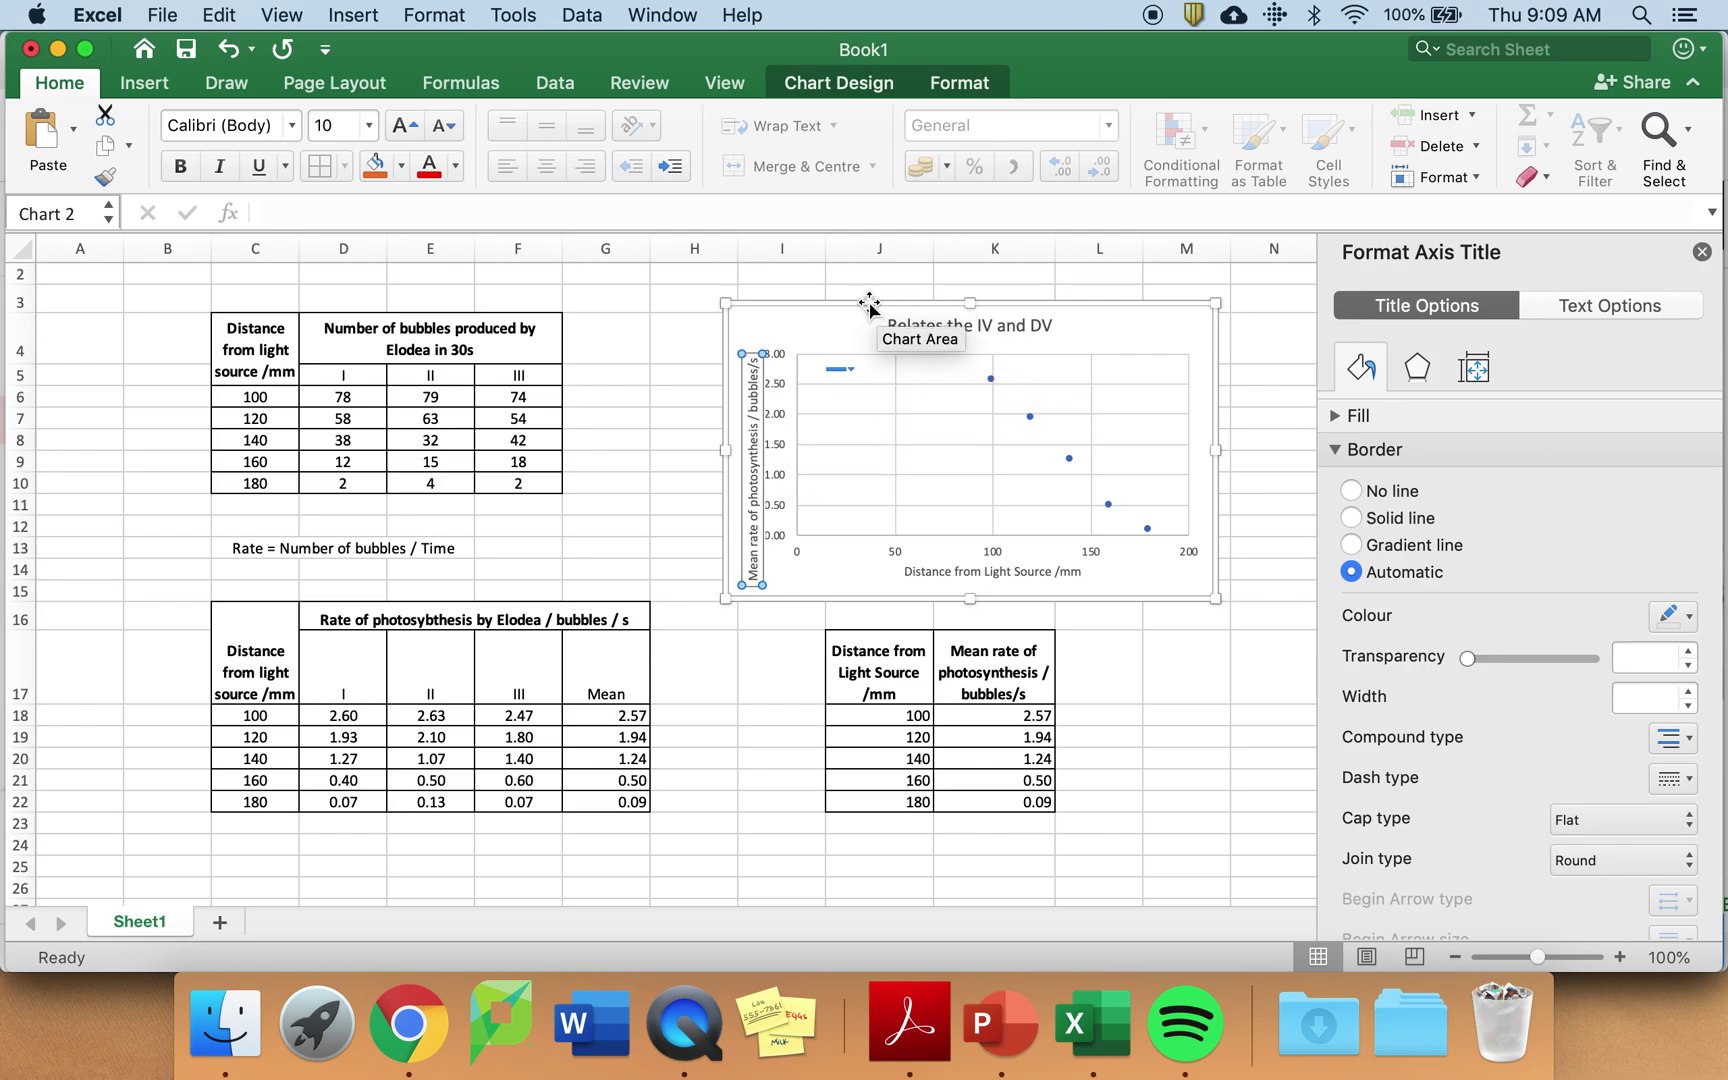
Move the chart down-left below the tables and drag its corner to enlarge it.
drag(869, 305, 334, 835)
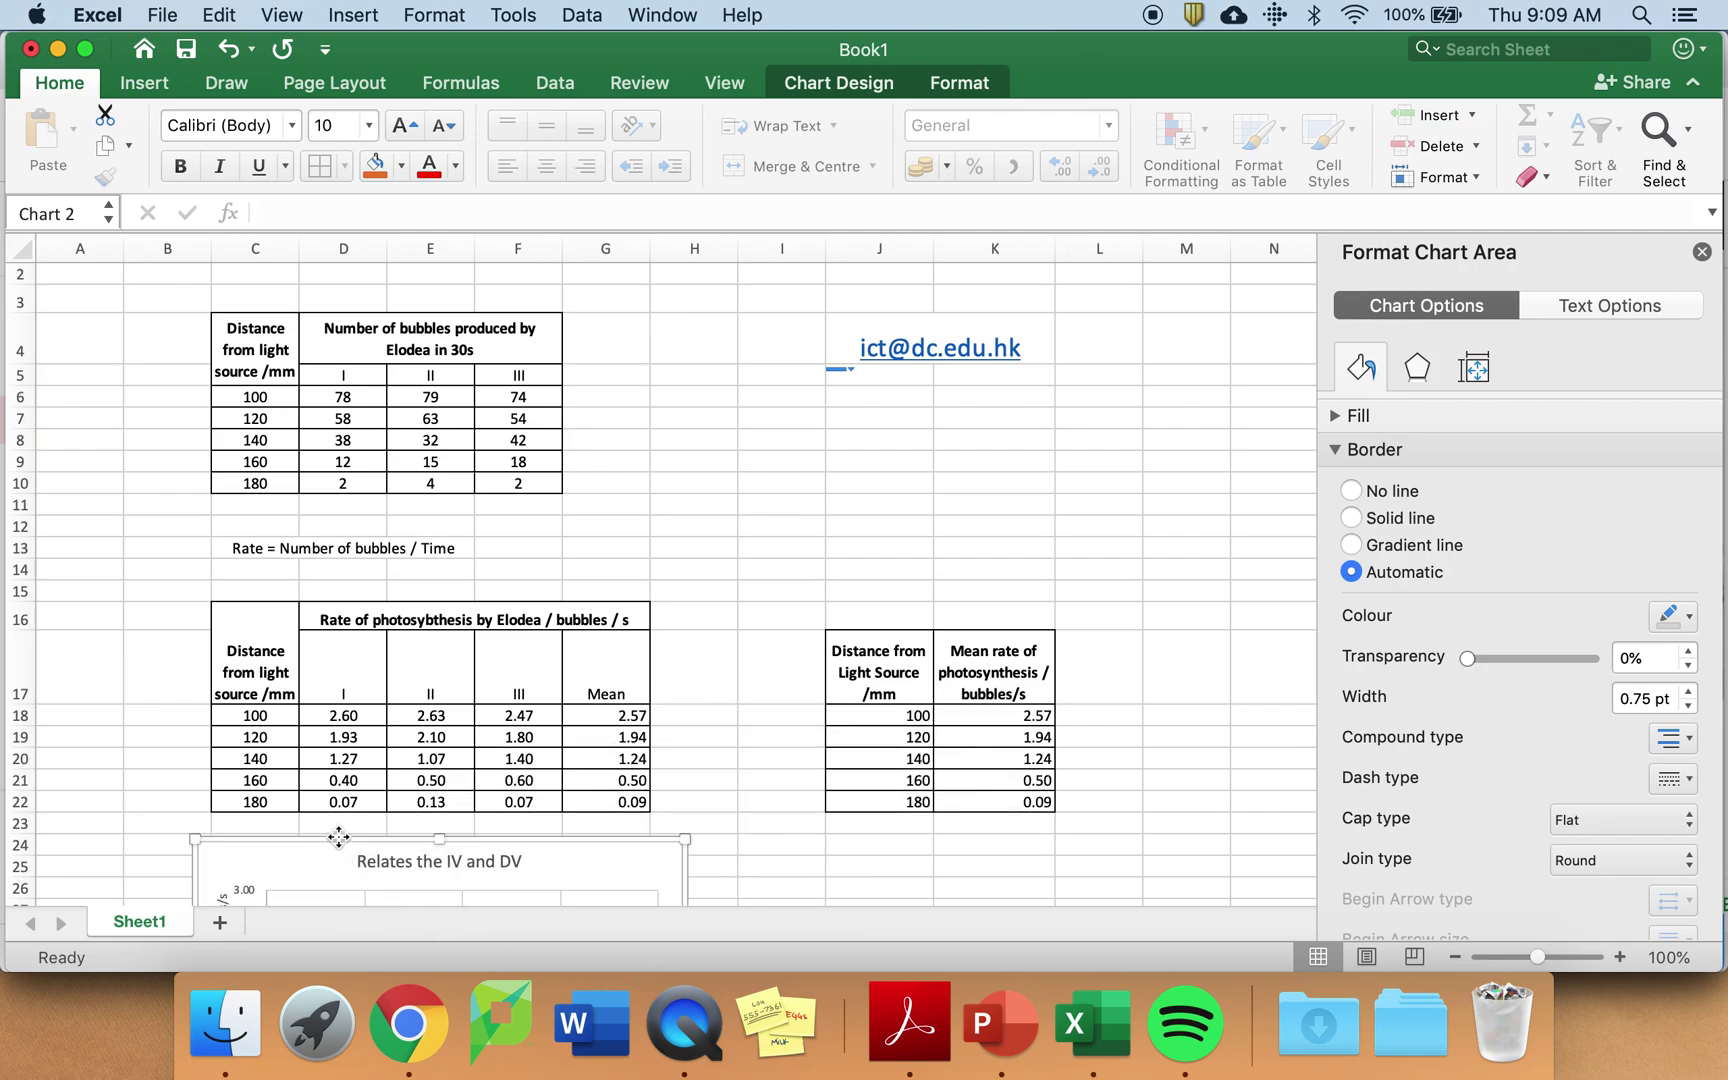
scroll(773, 768, down, 1)
scroll(773, 768, down, 7)
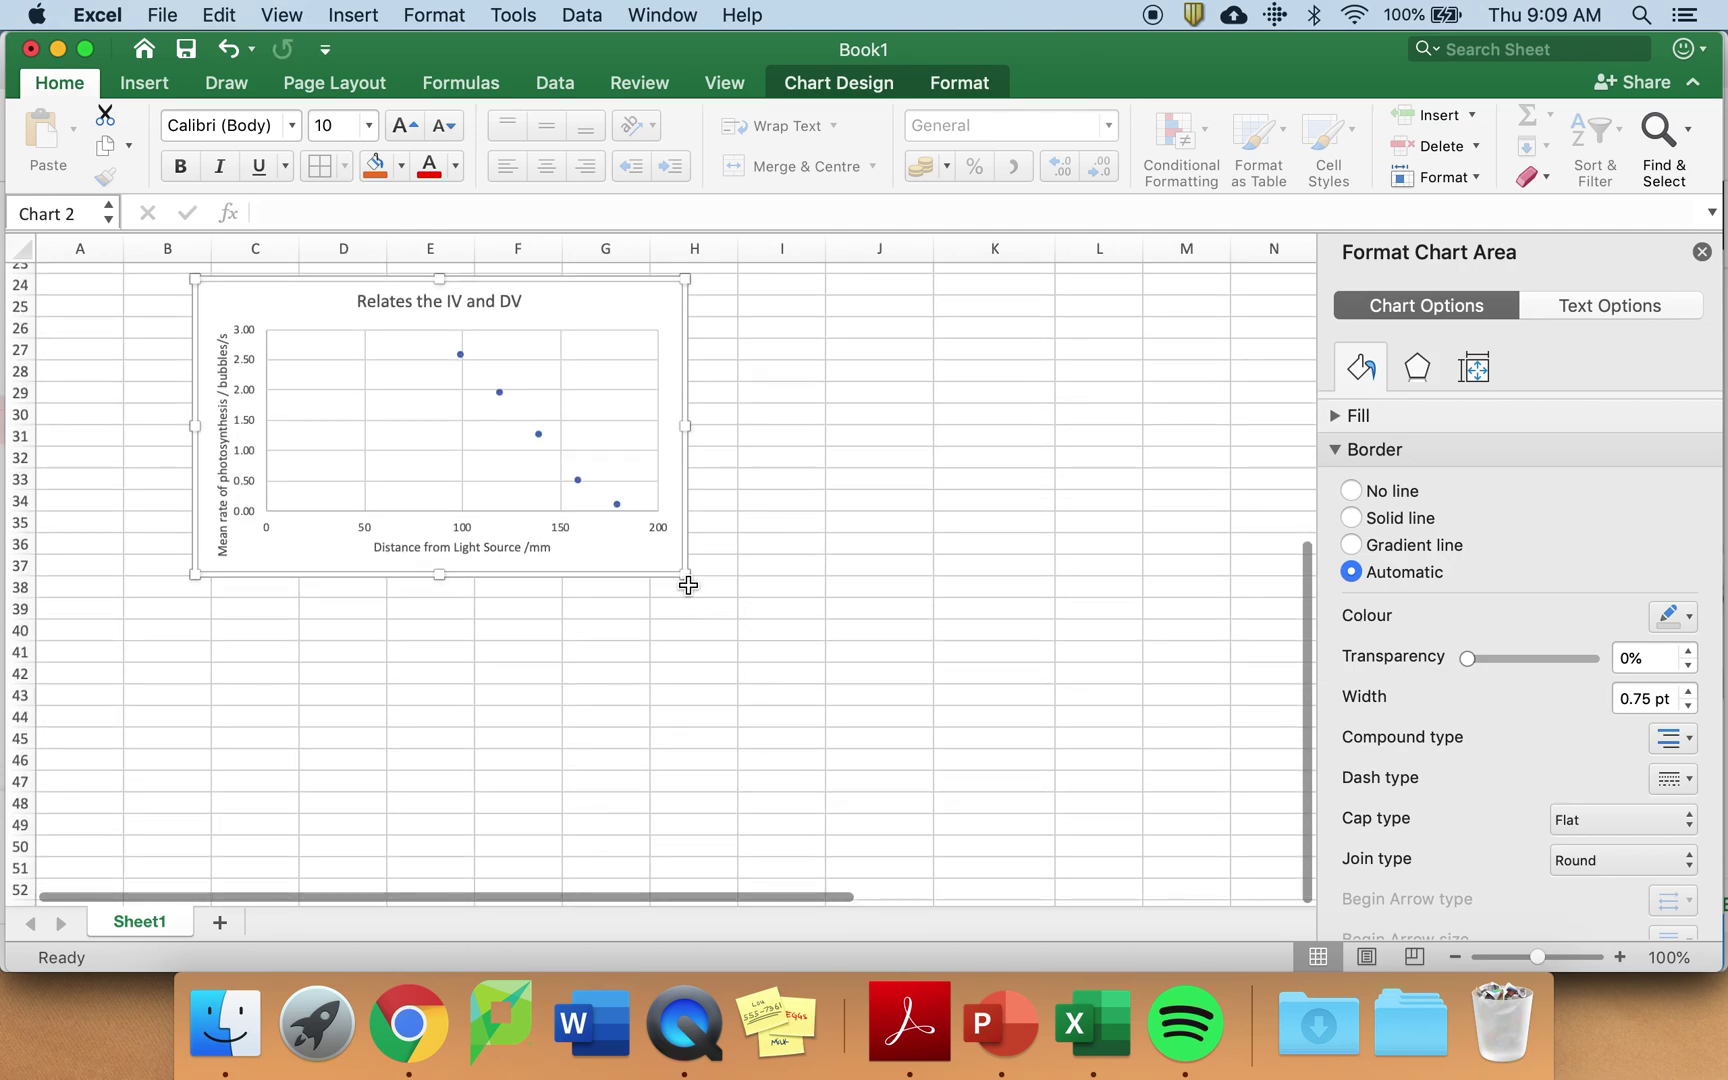
drag(683, 573, 805, 812)
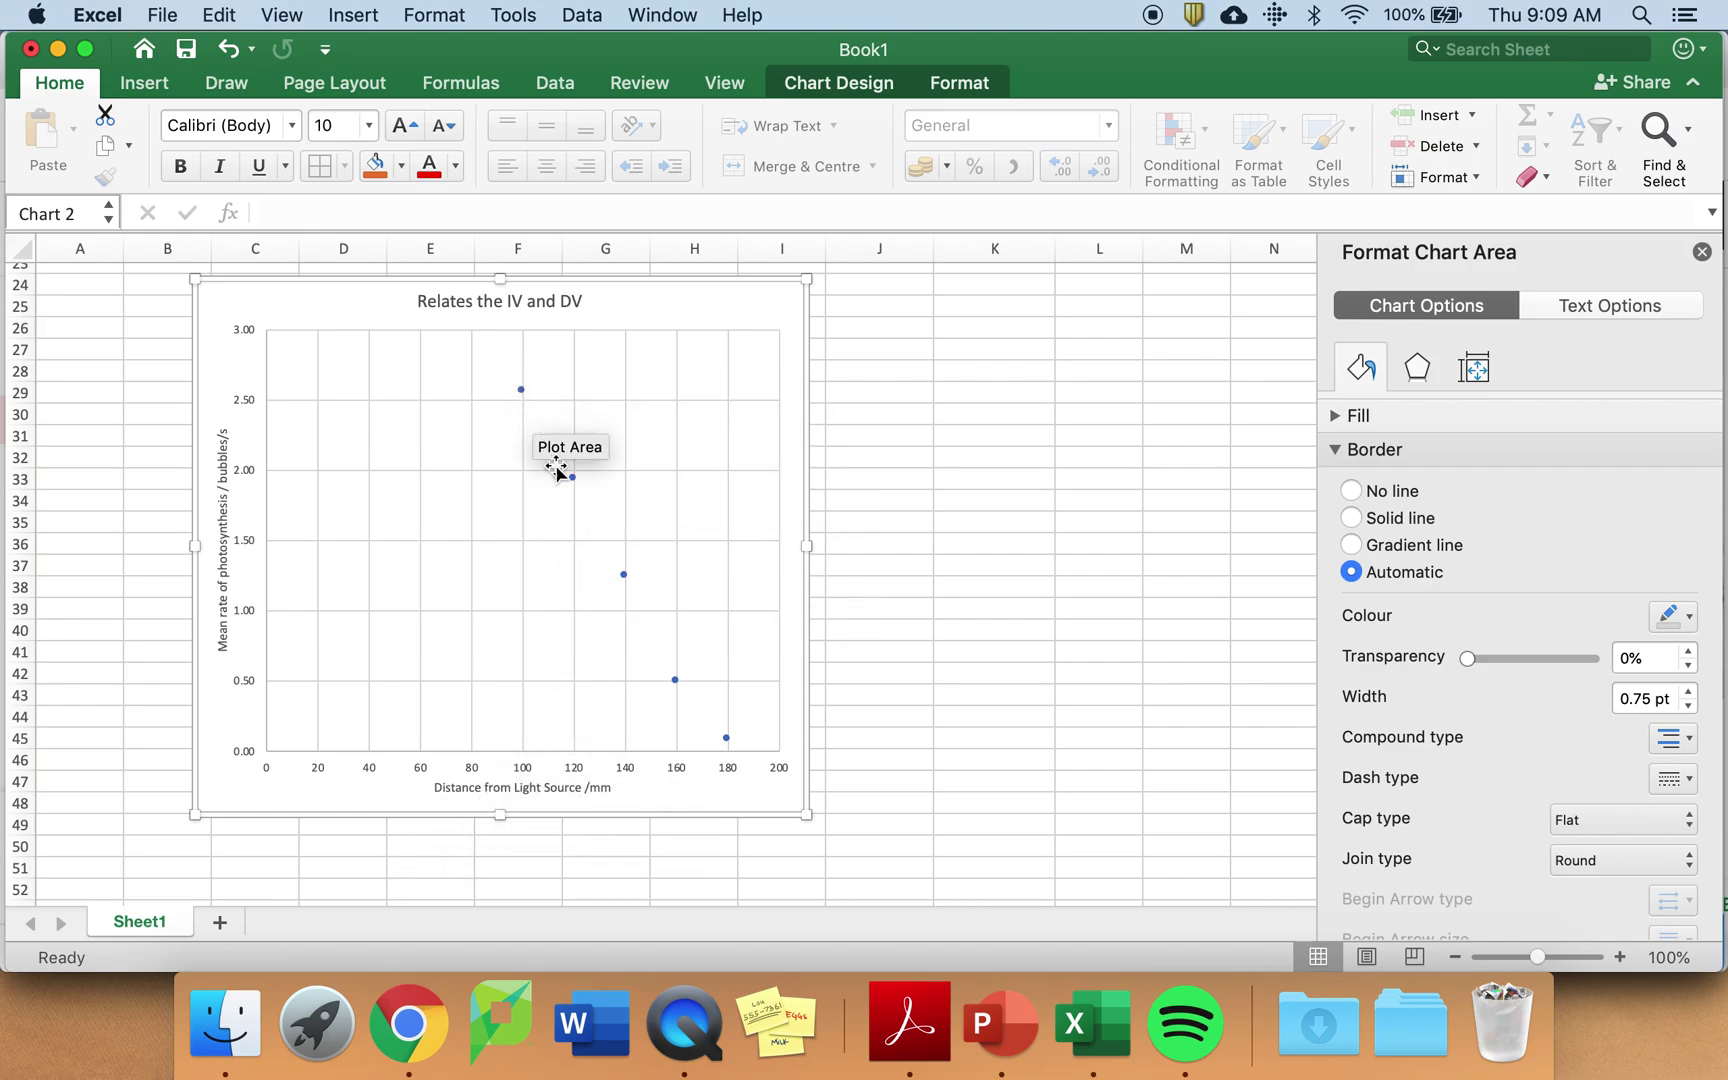
Fit a trendline to the mean-rate series, trying polynomial and exponential before settling on linear.
click(1701, 253)
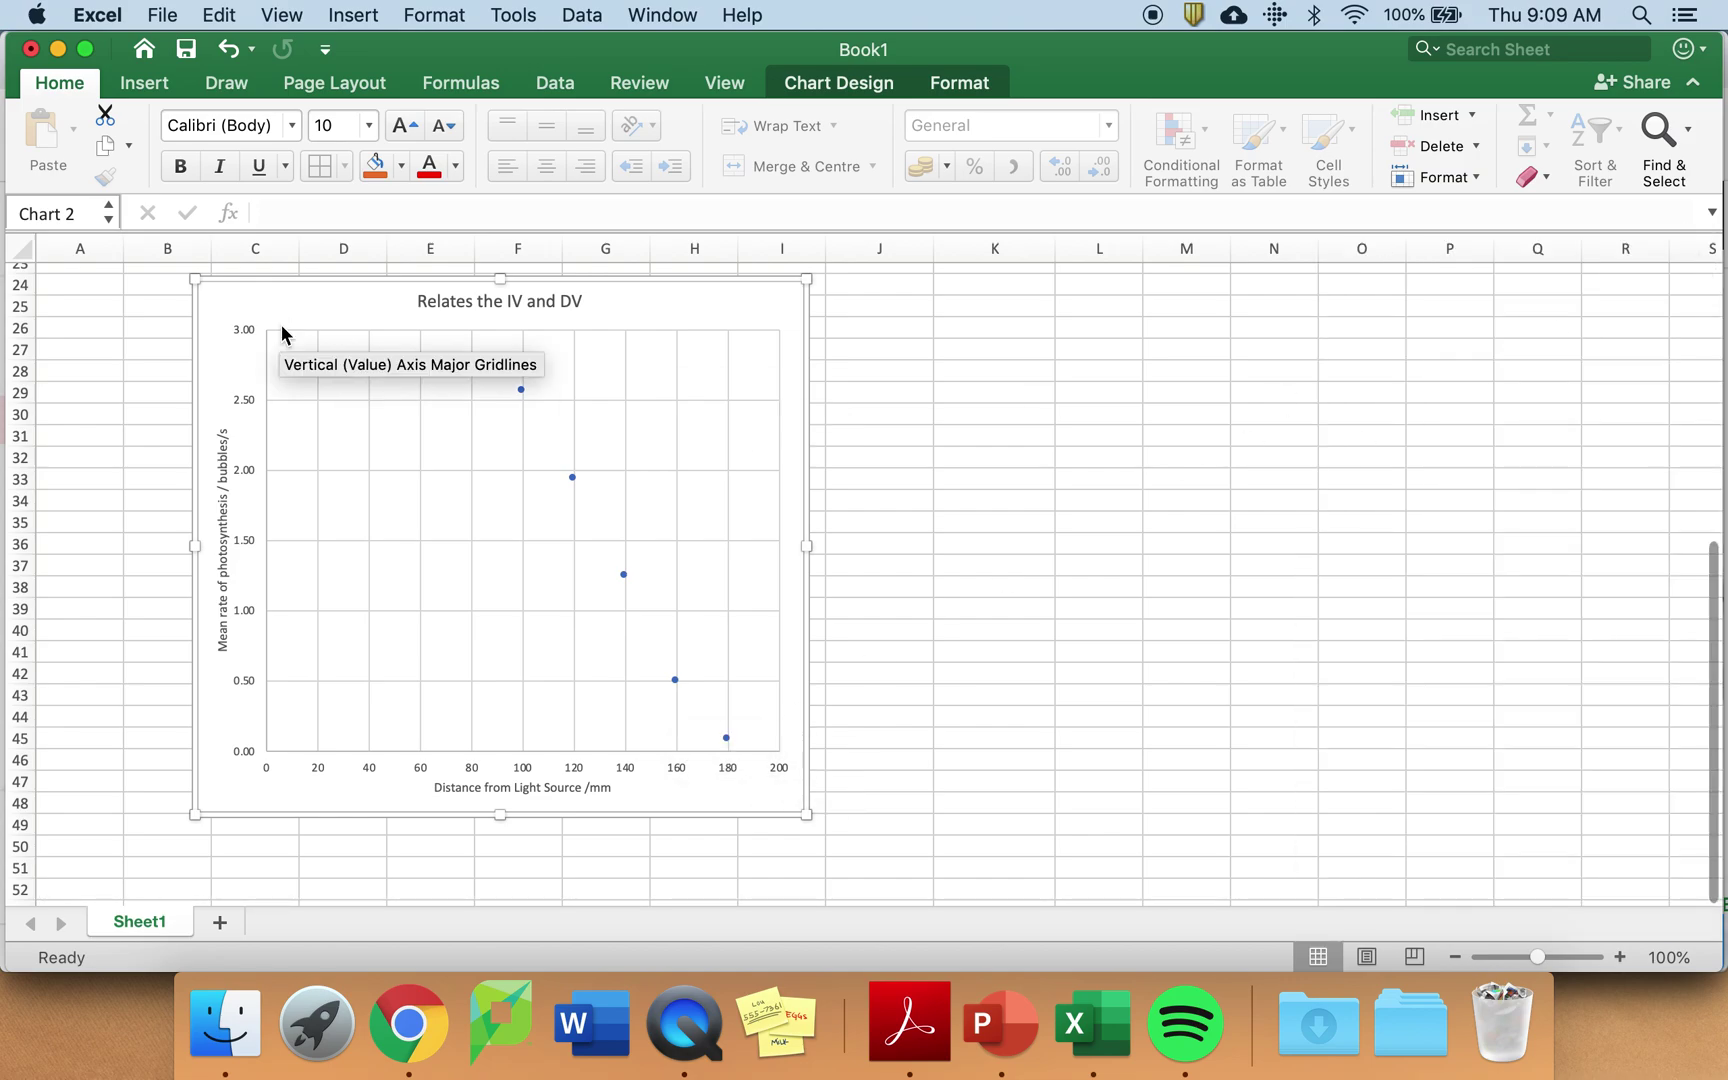
click(572, 478)
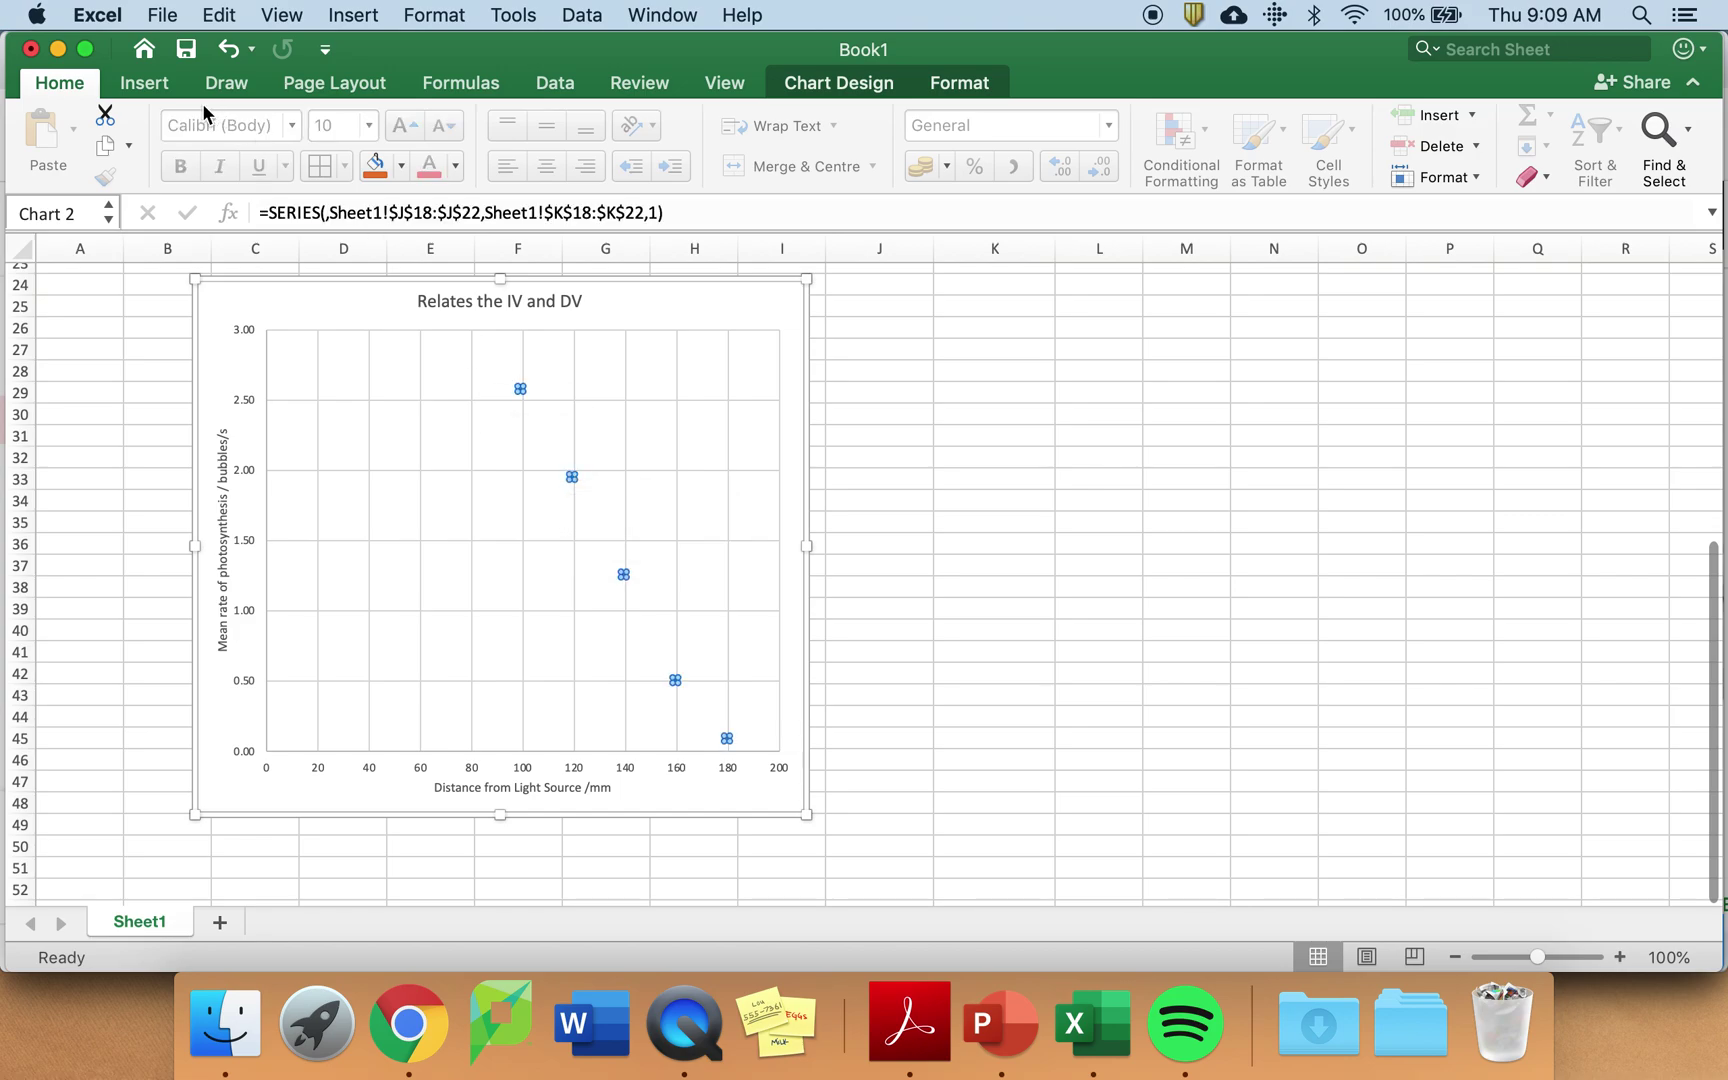
click(157, 91)
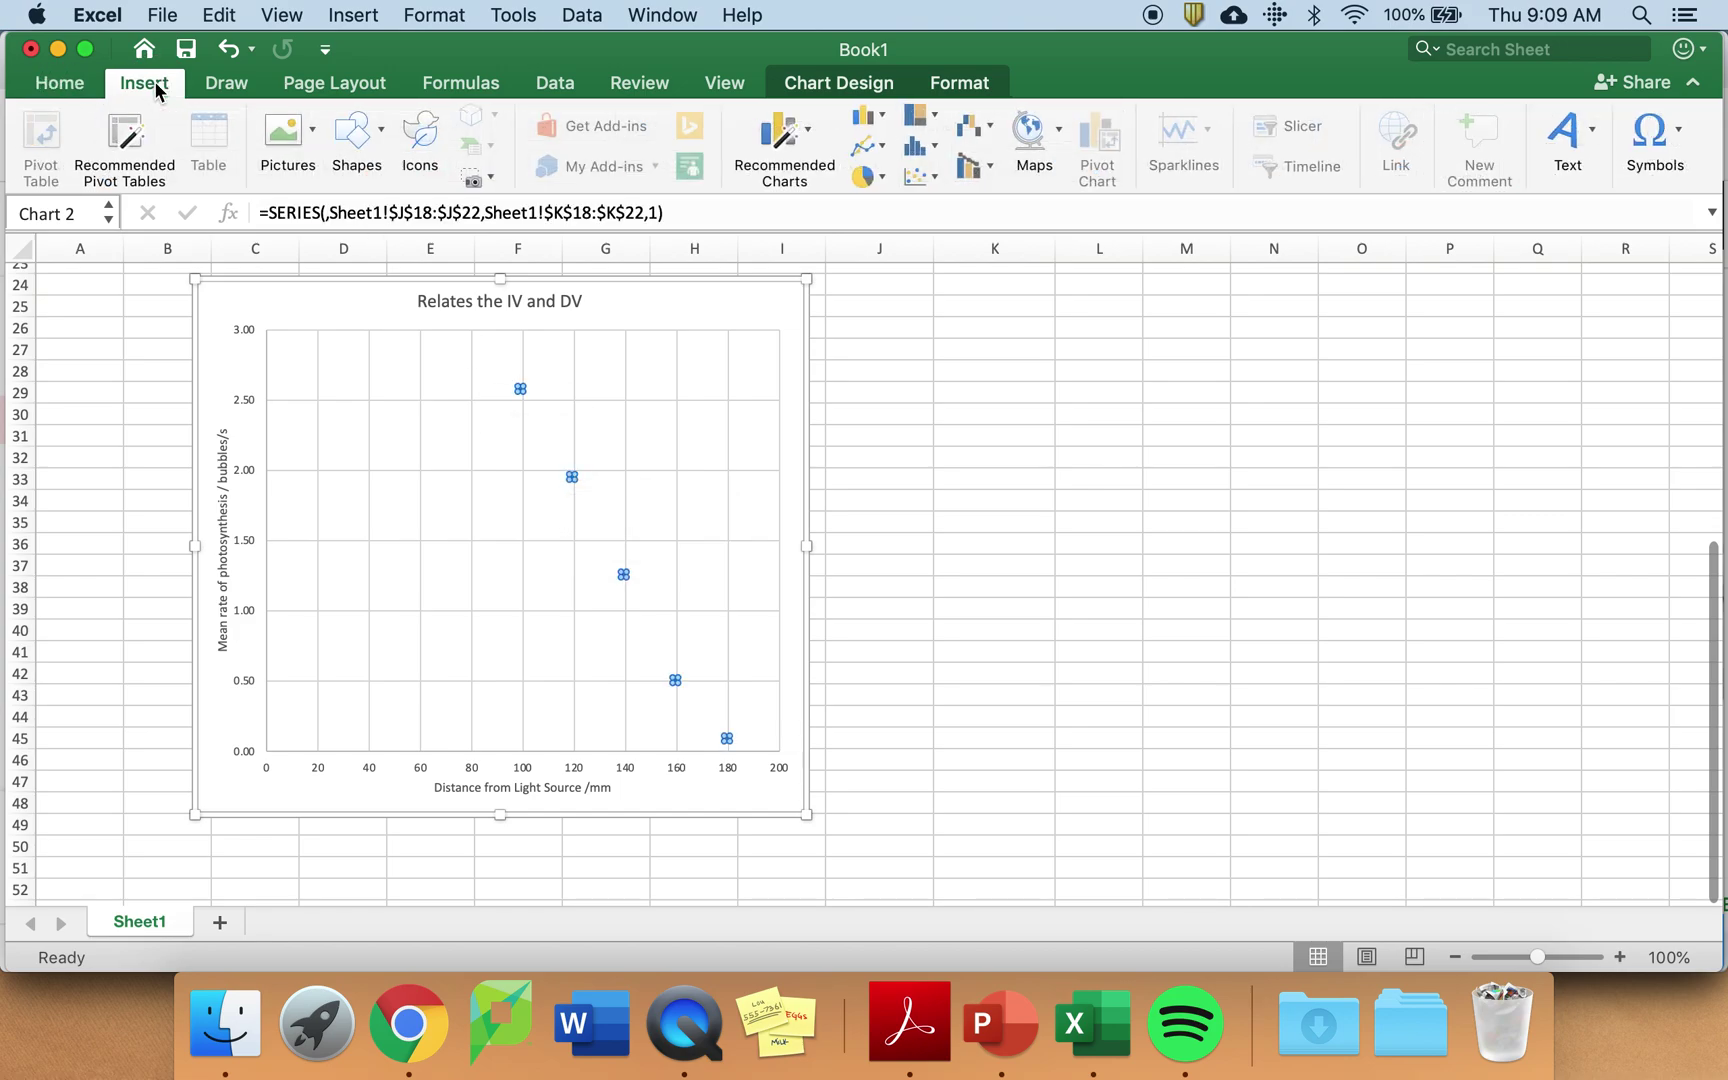
click(810, 83)
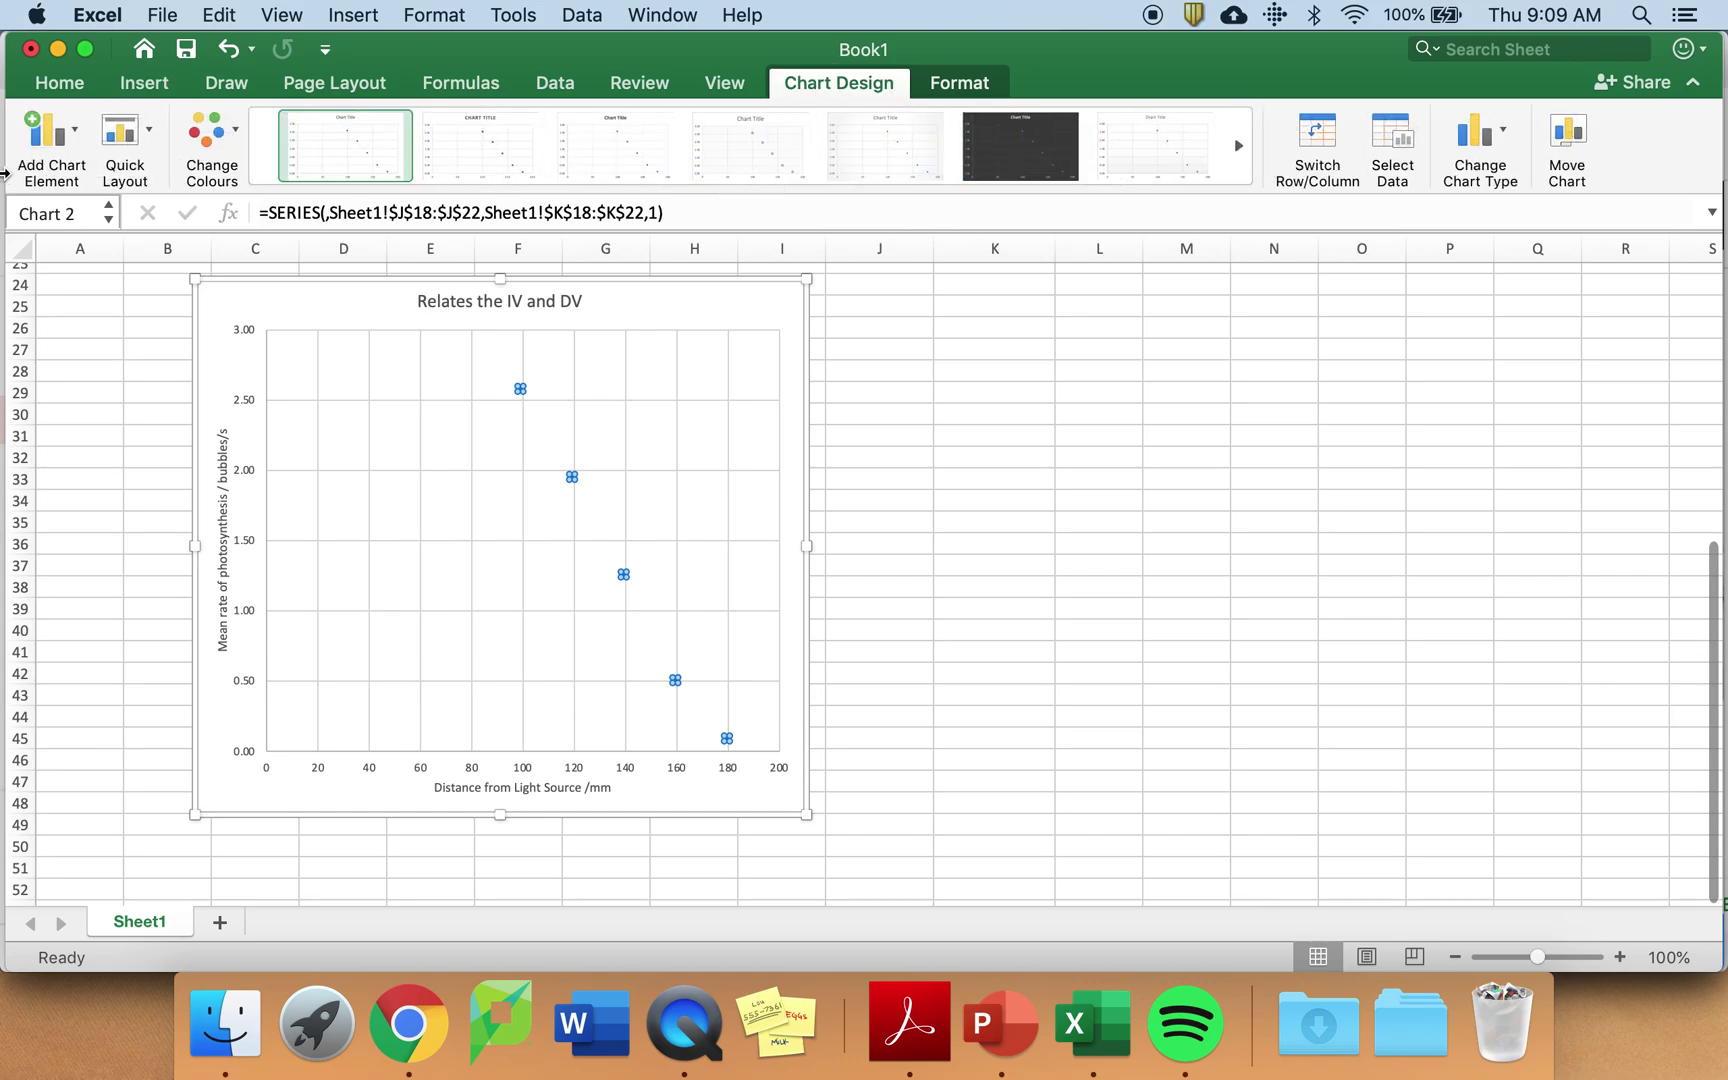
click(66, 139)
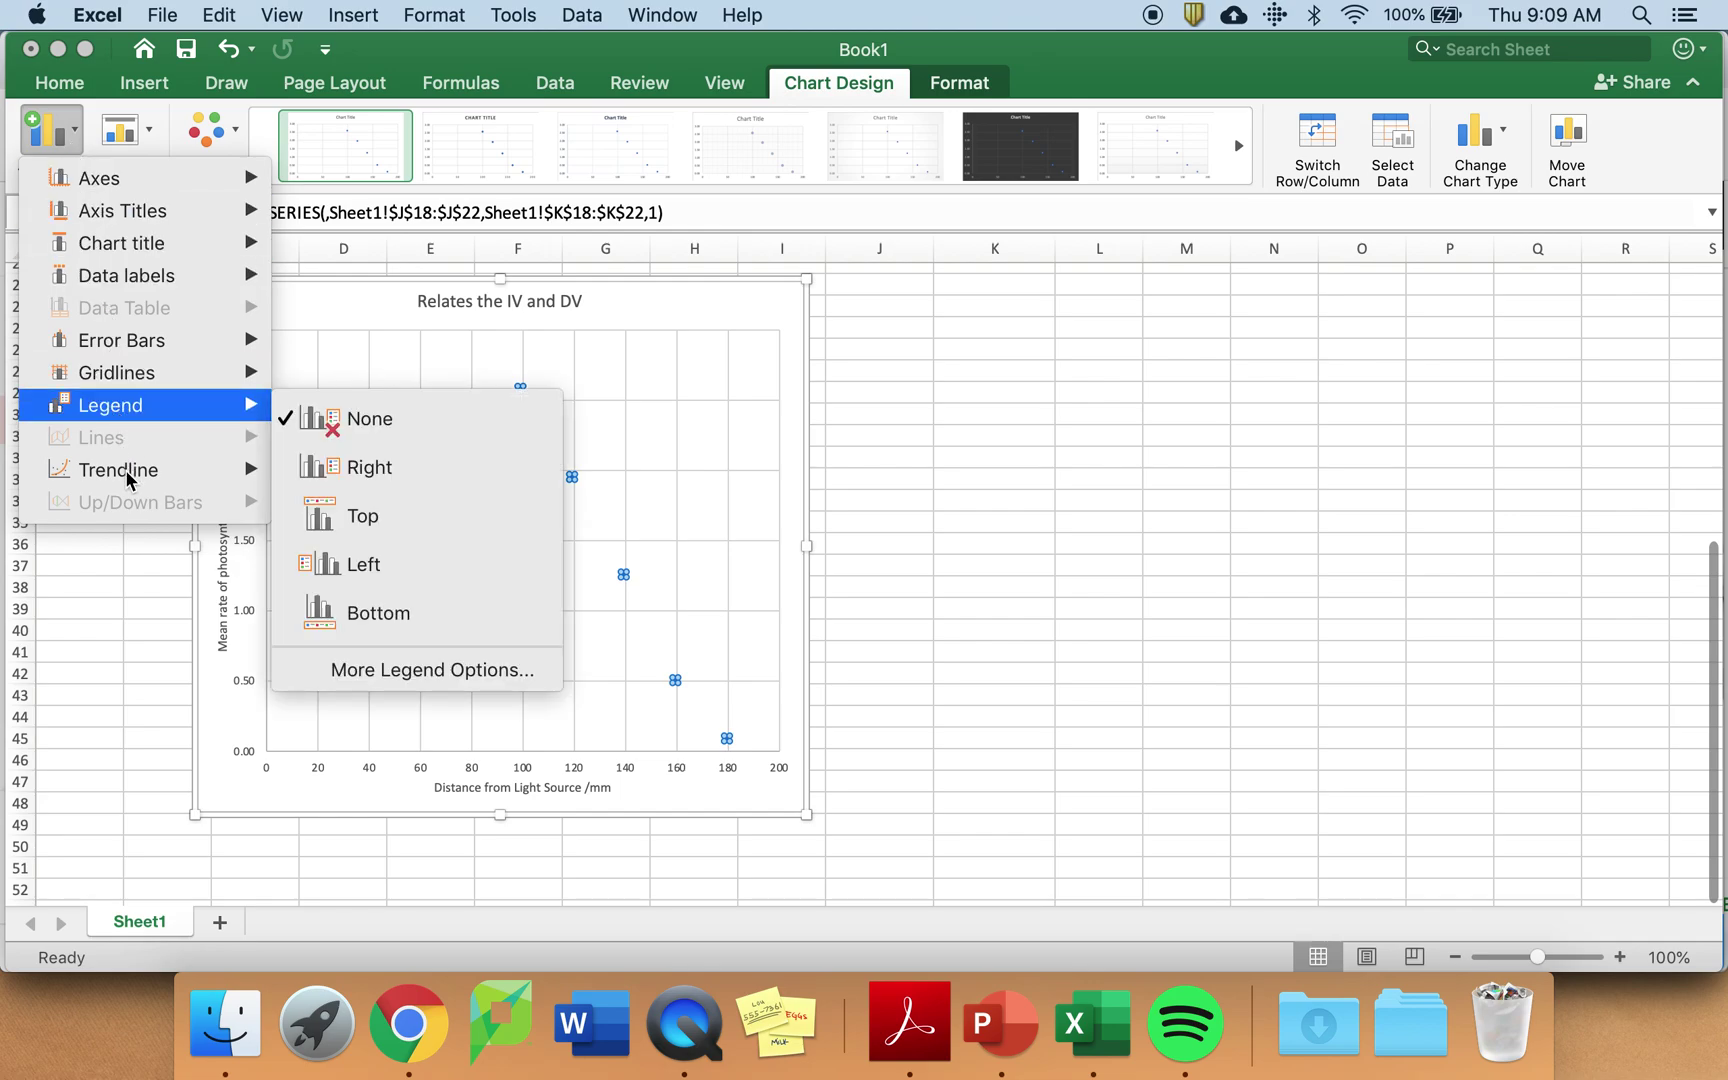
mouse_move(126, 470)
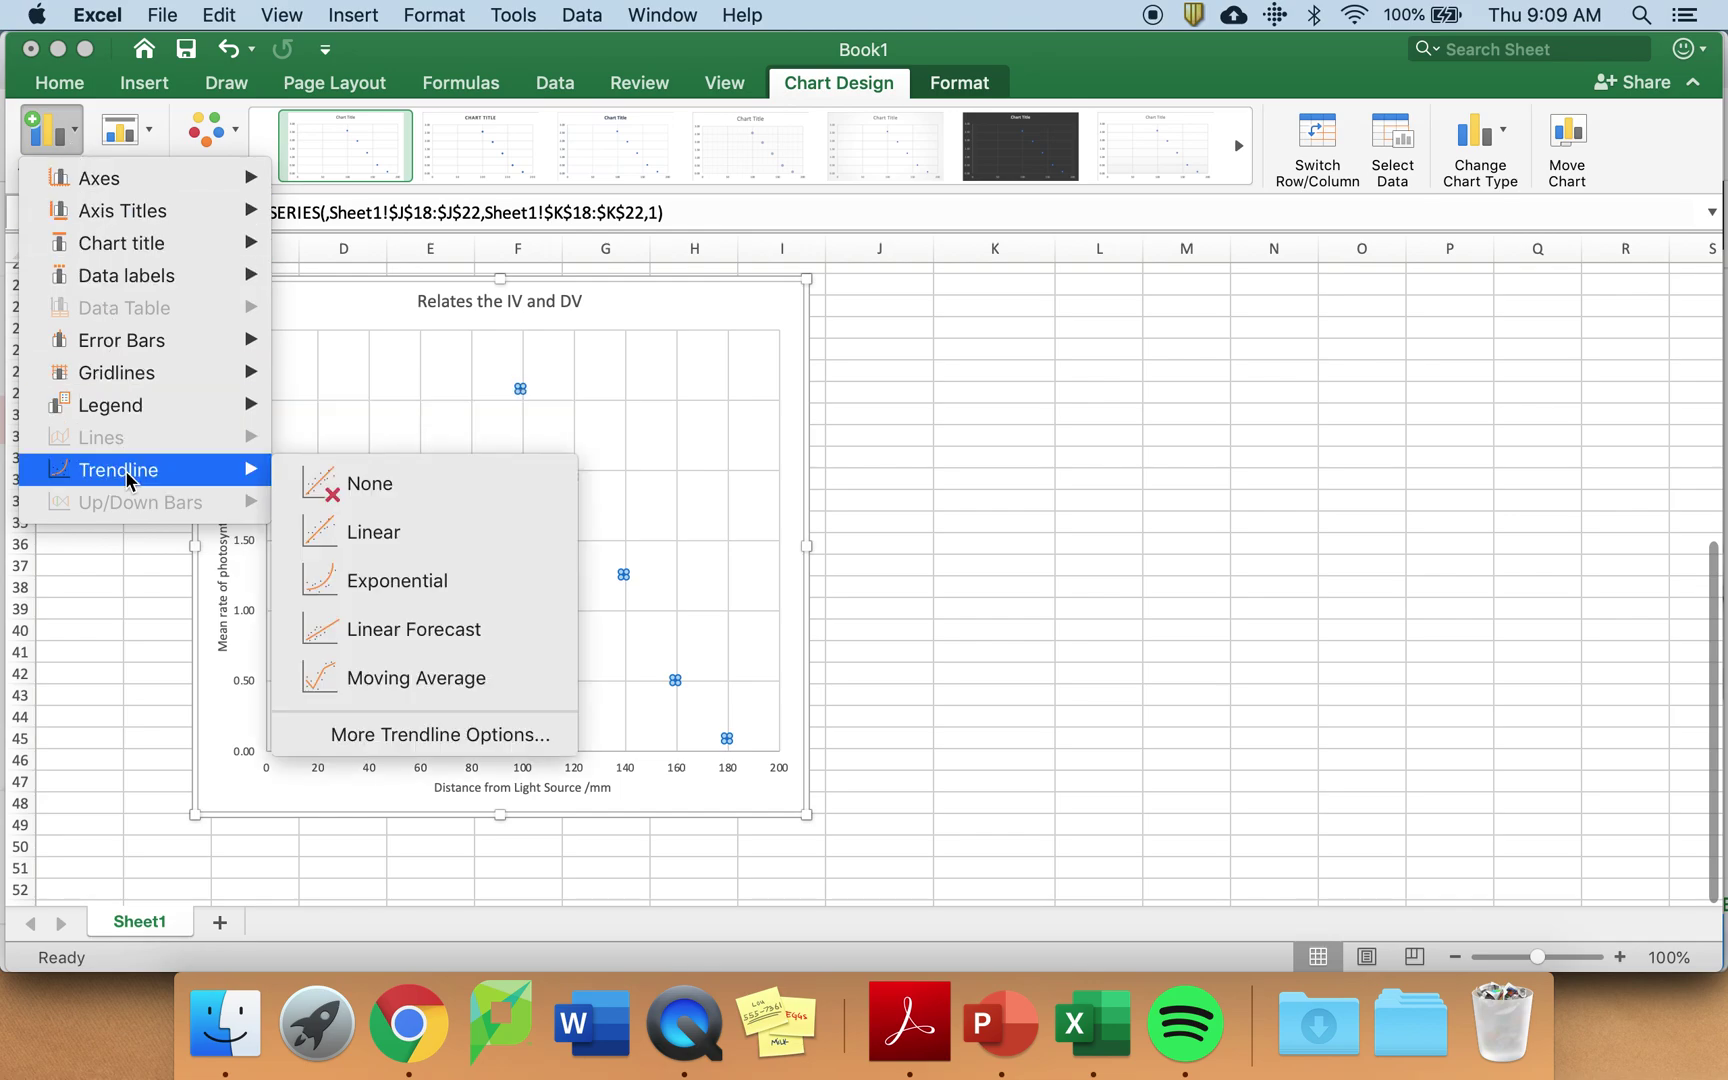
click(357, 732)
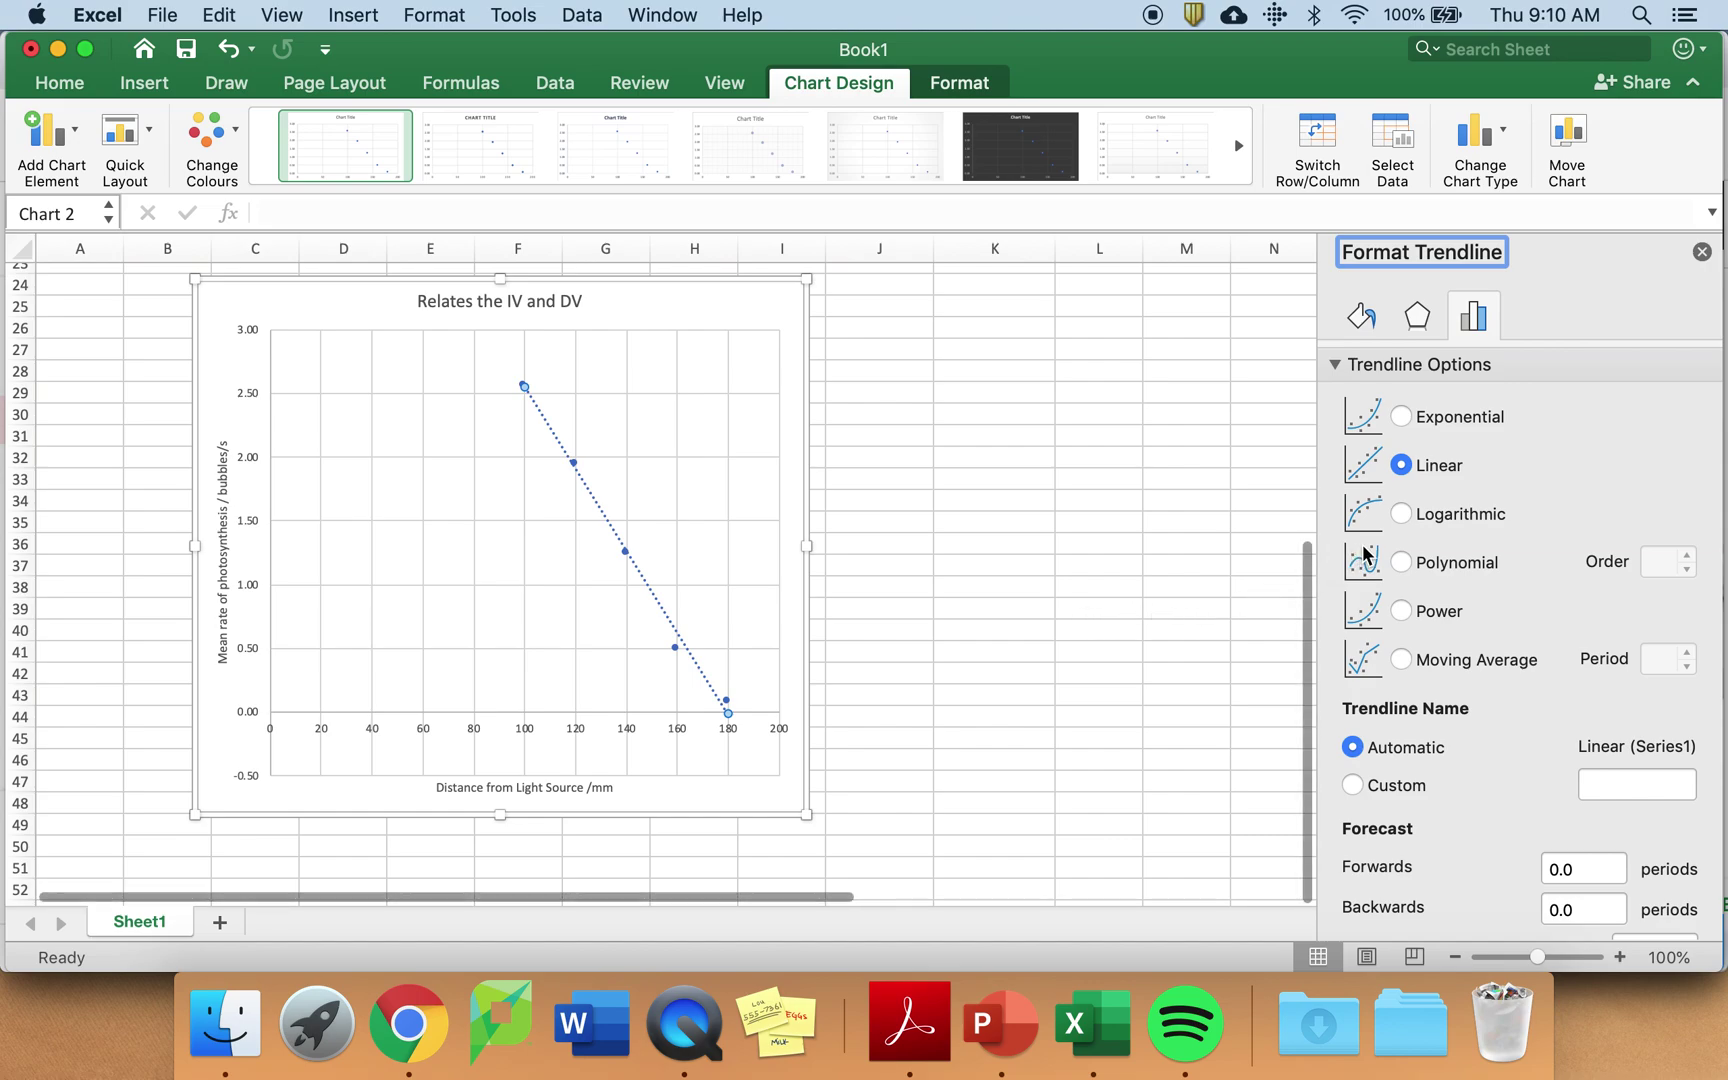
click(1401, 563)
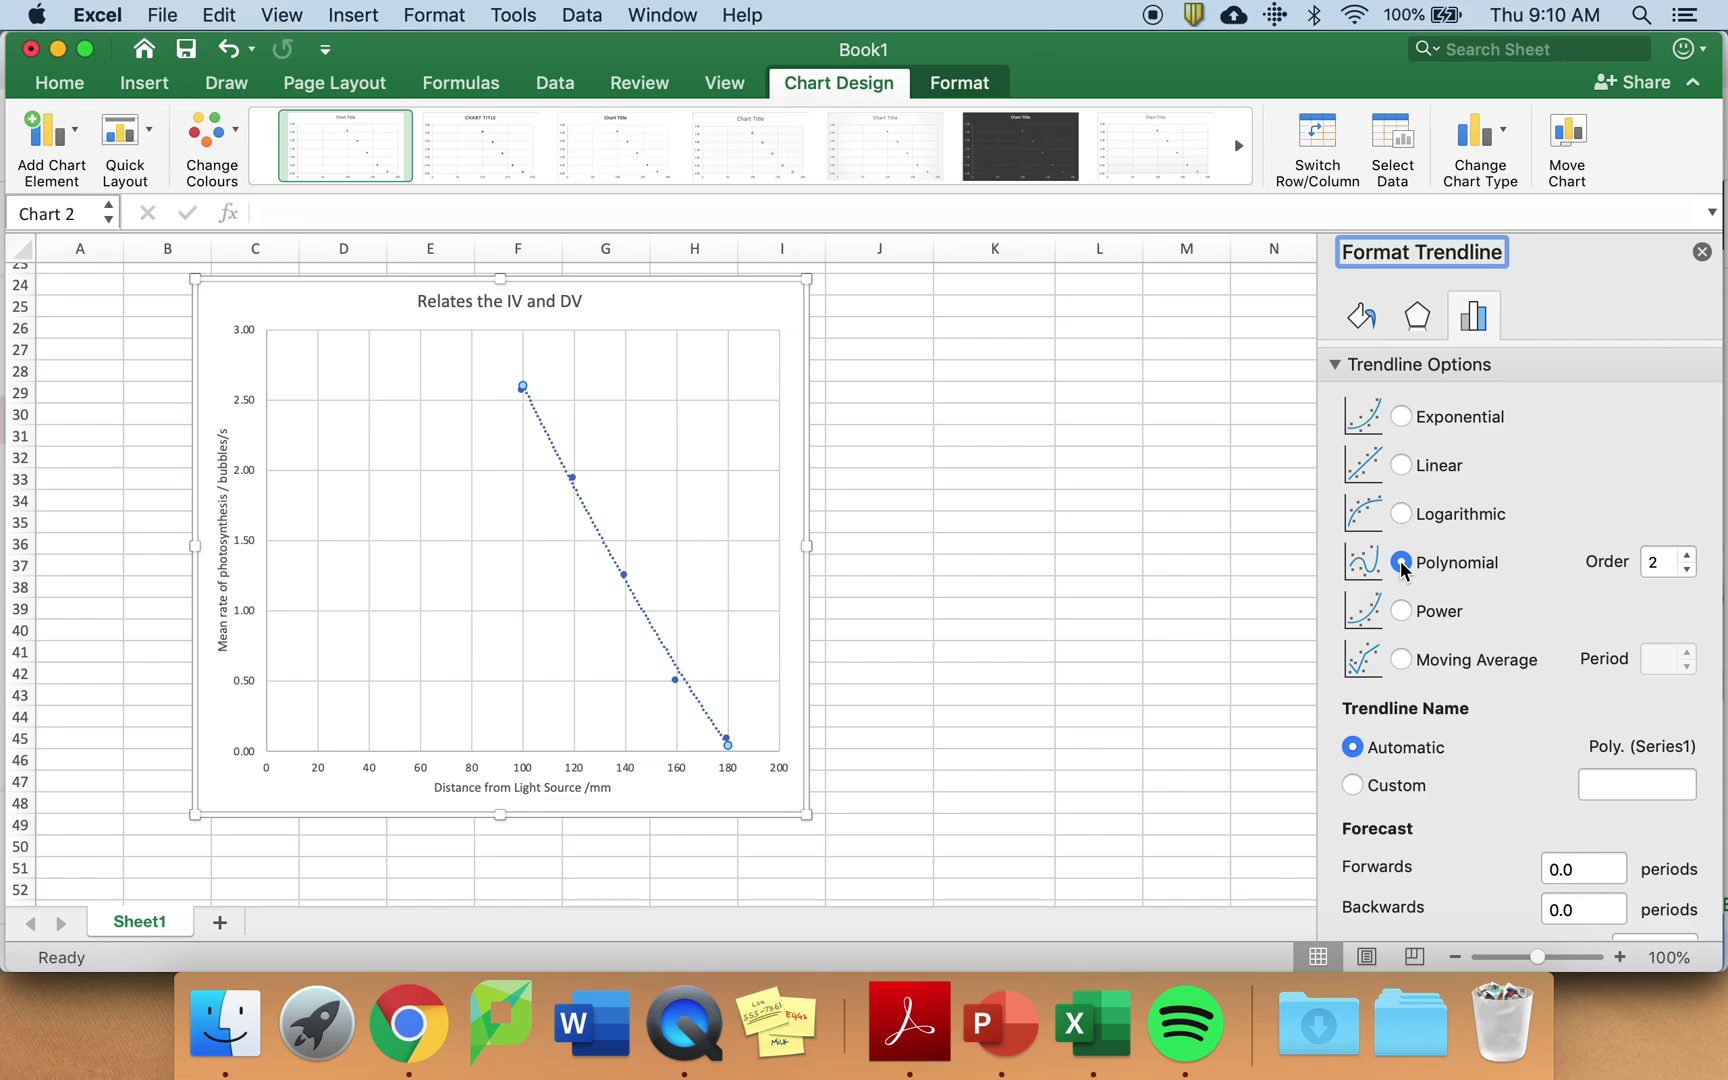
click(1400, 418)
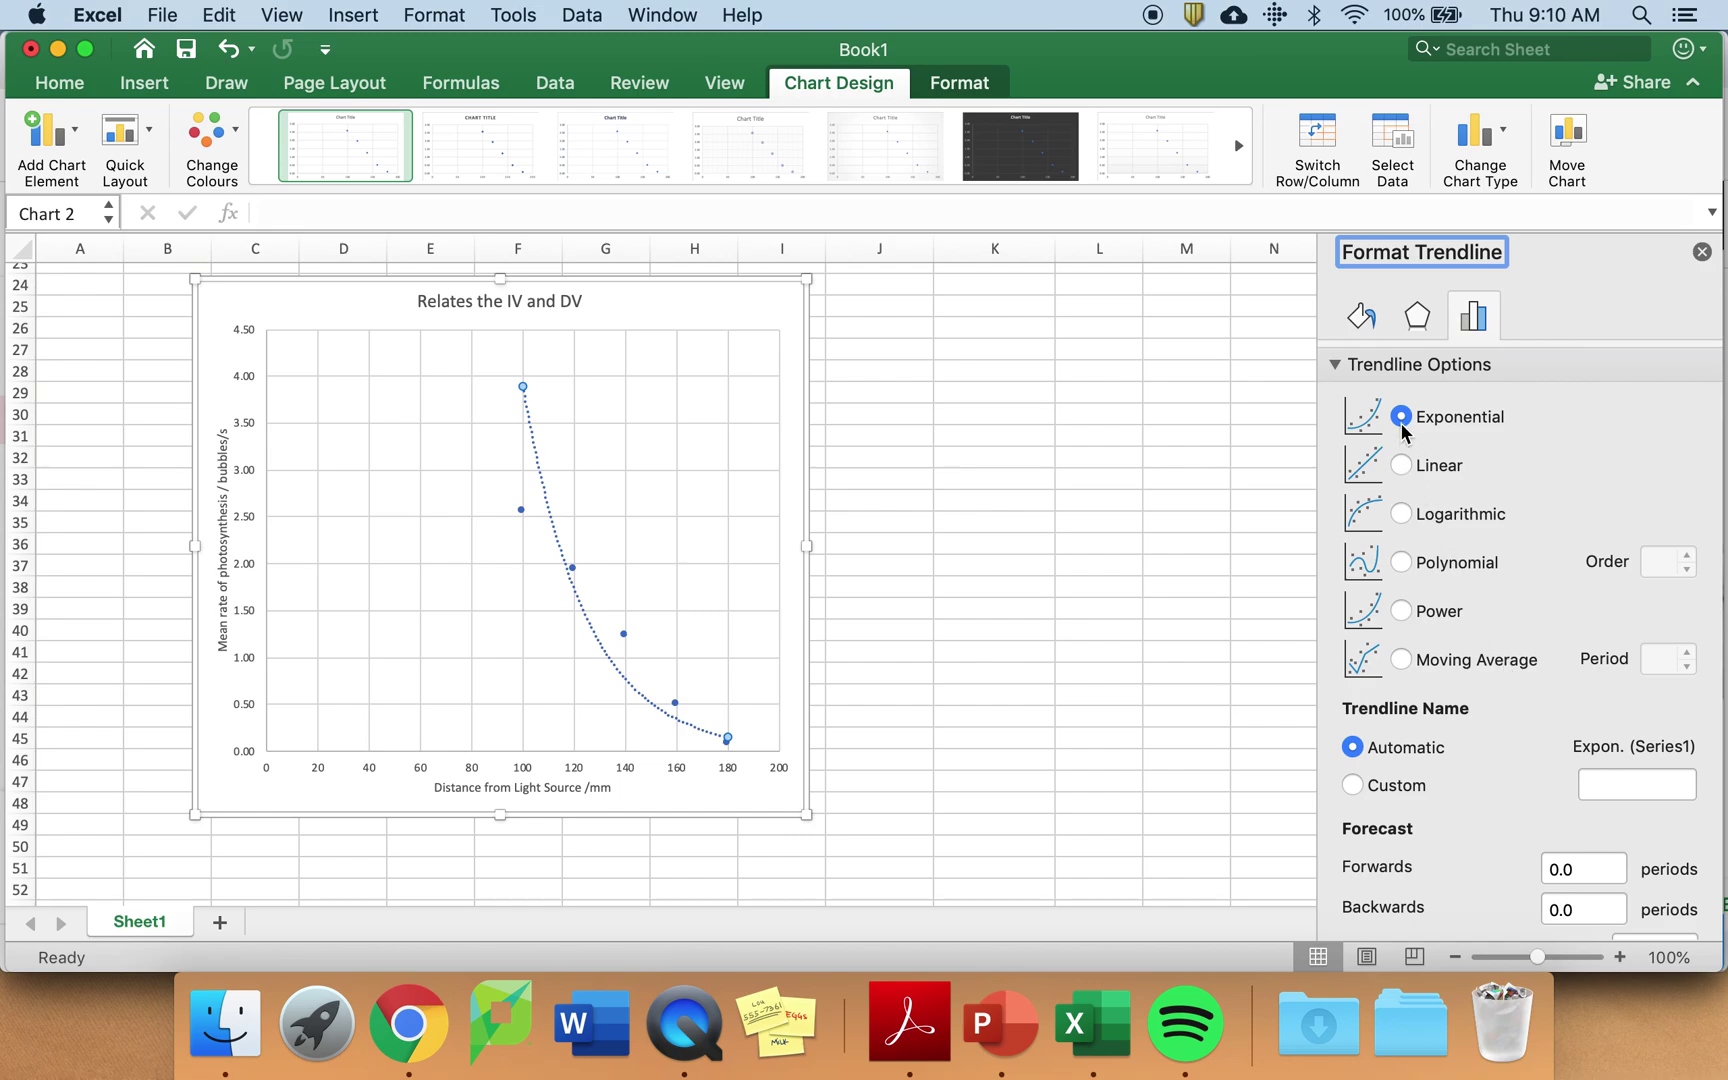
click(1401, 466)
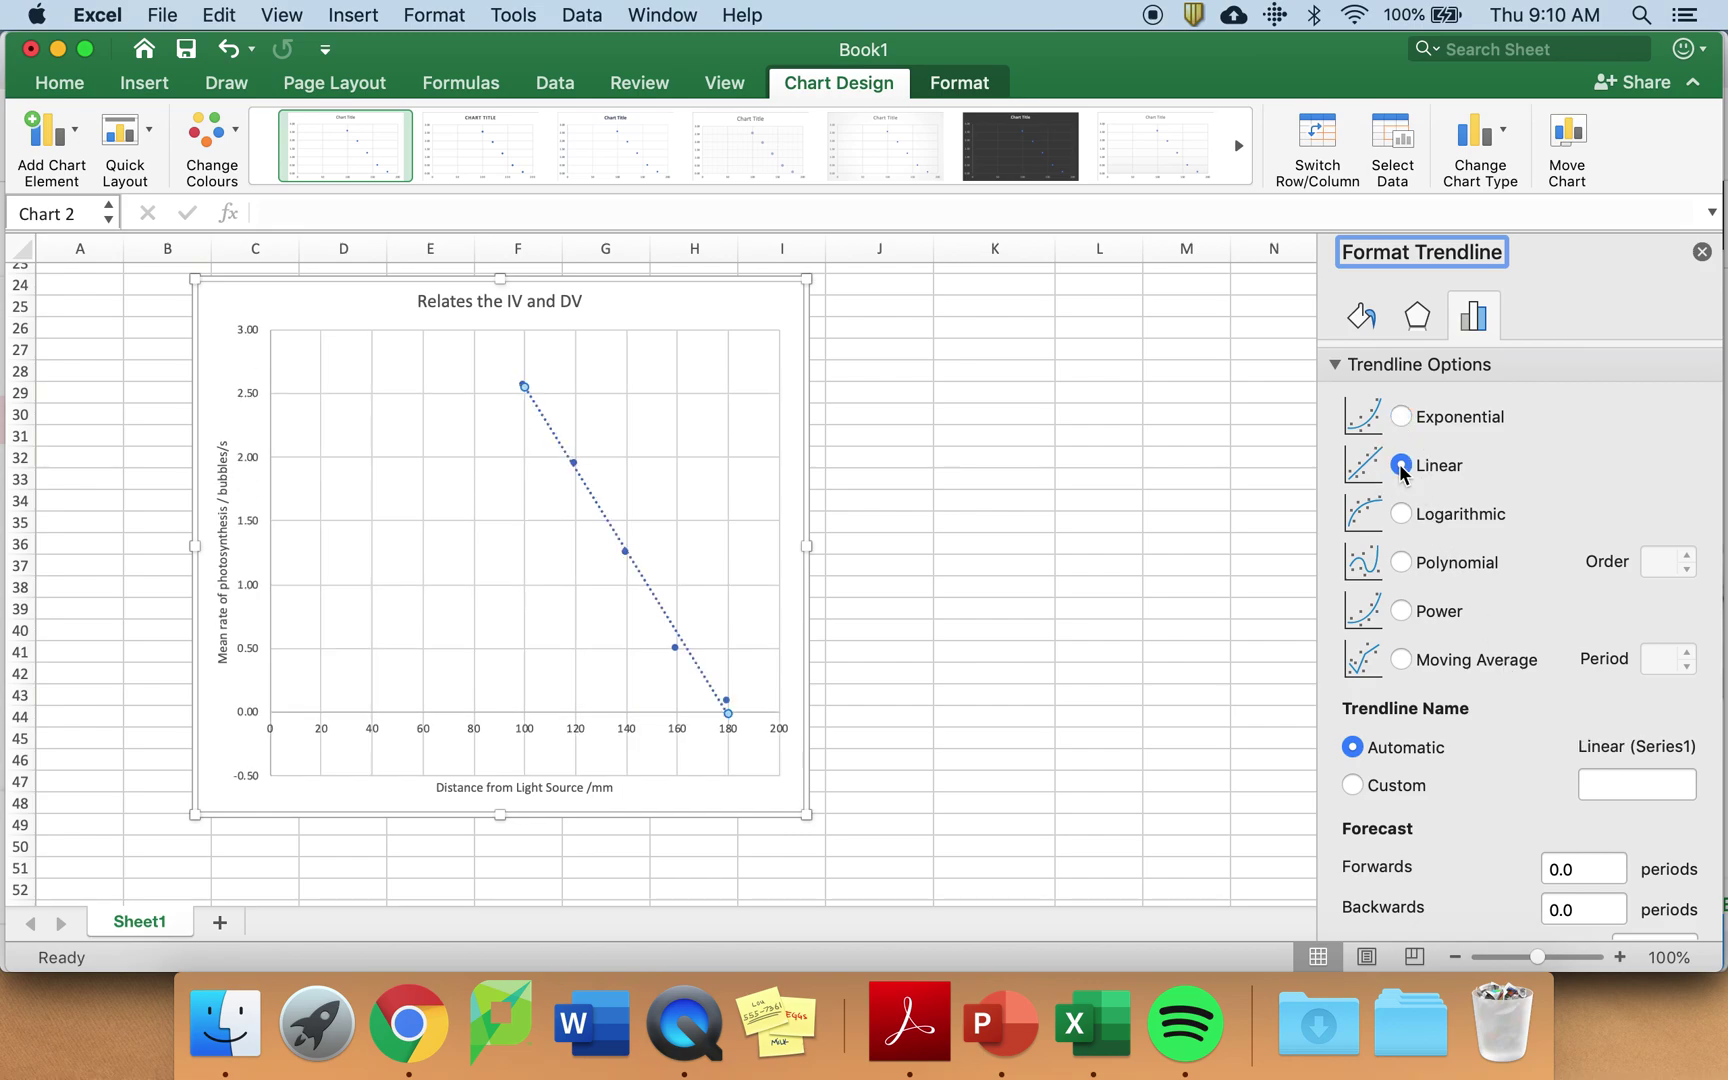
Close the trendline settings and bring up the context menu for the chart's vertical axis.
click(1701, 251)
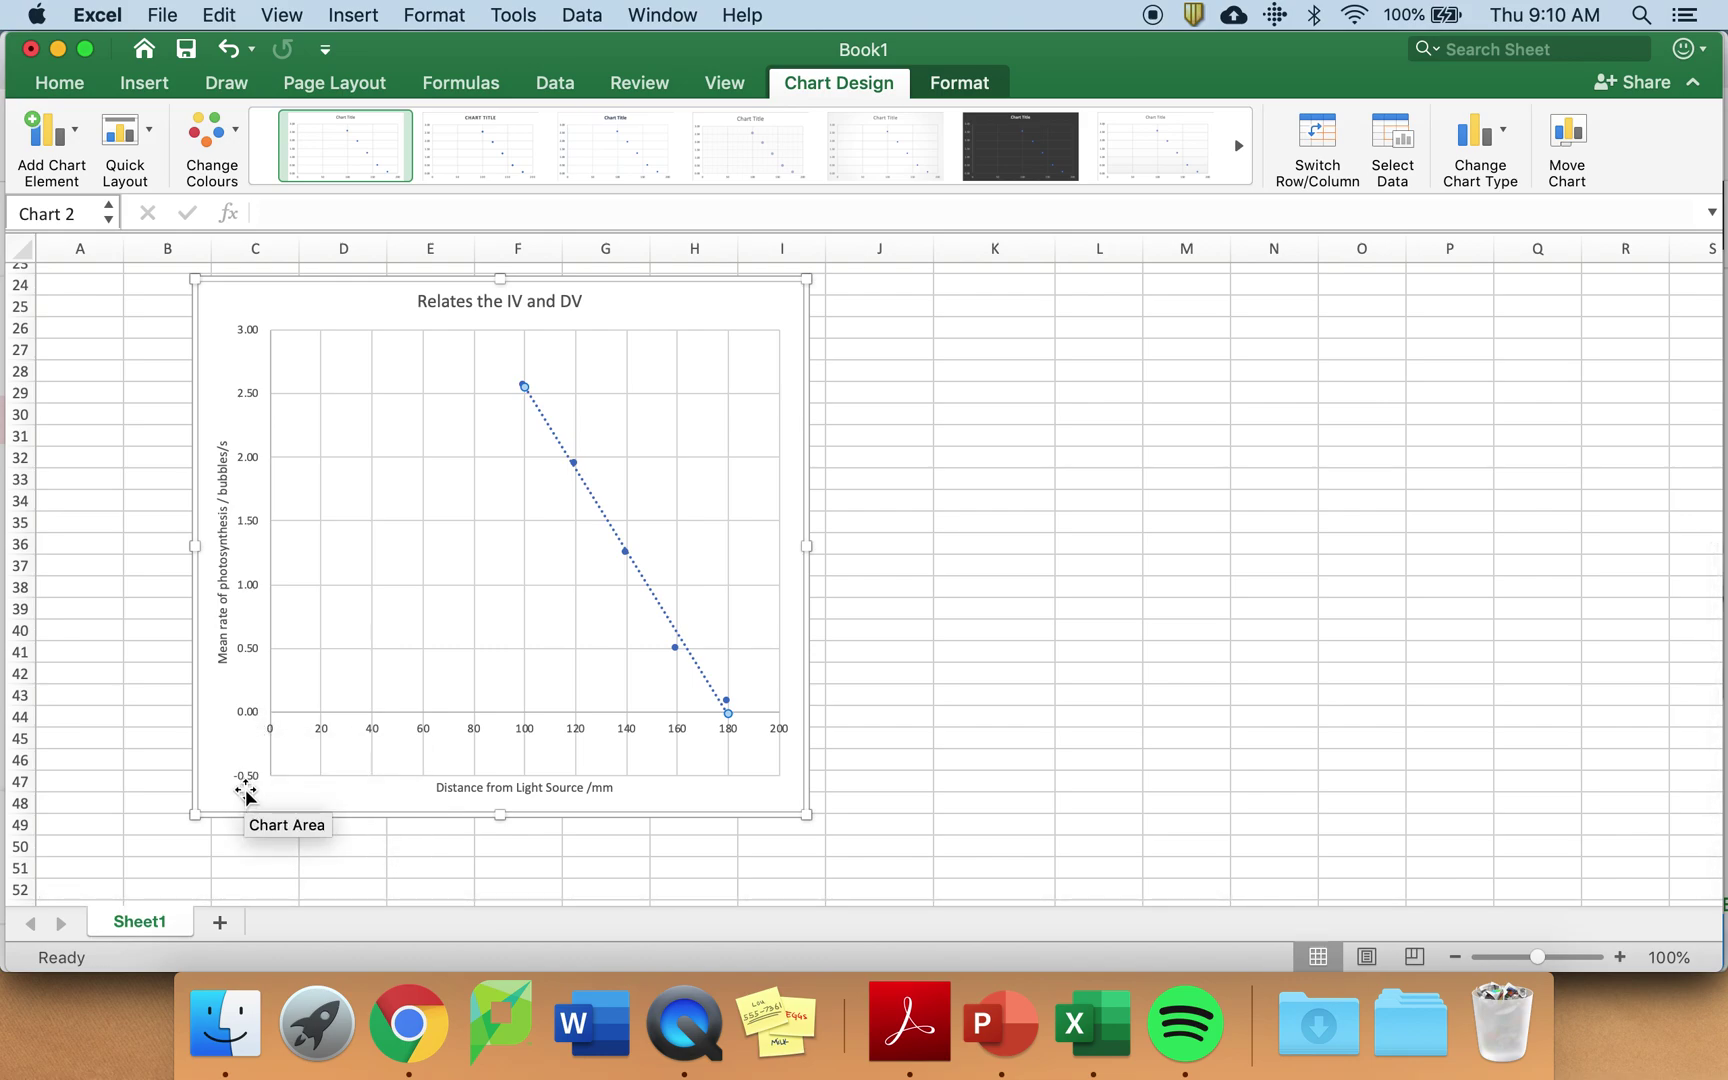
click(248, 650)
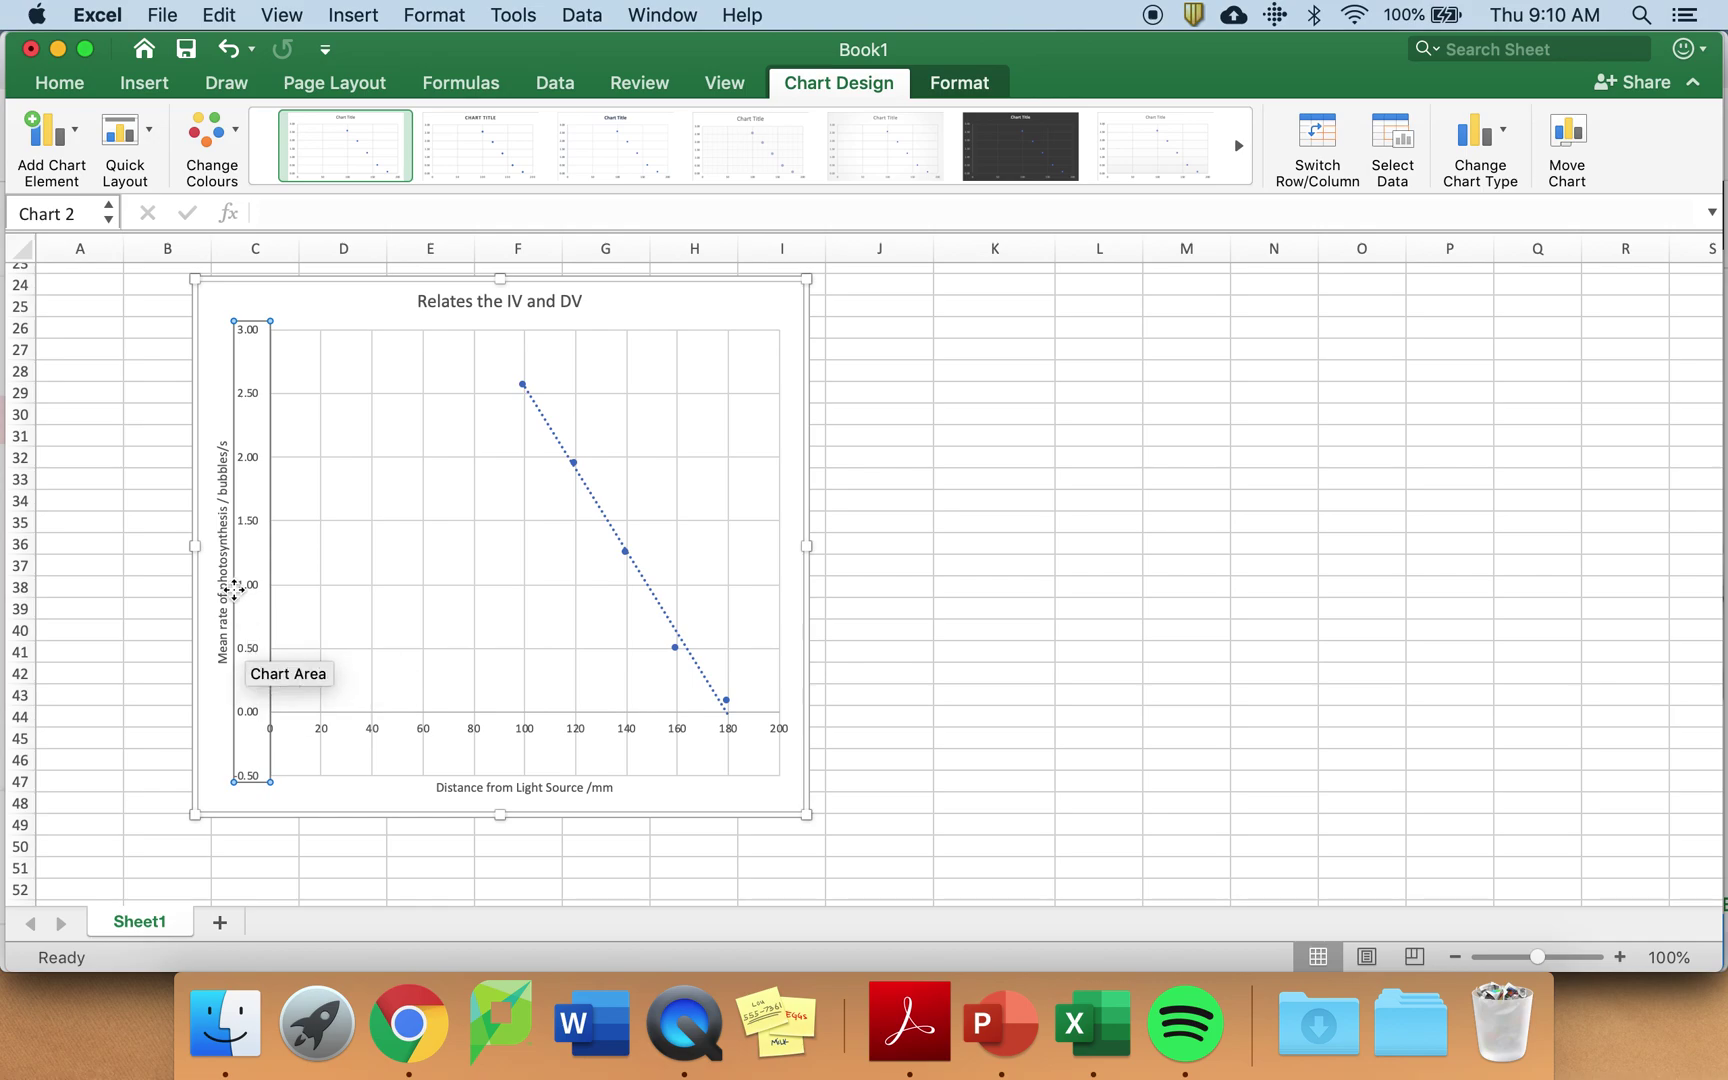
right_click(253, 532)
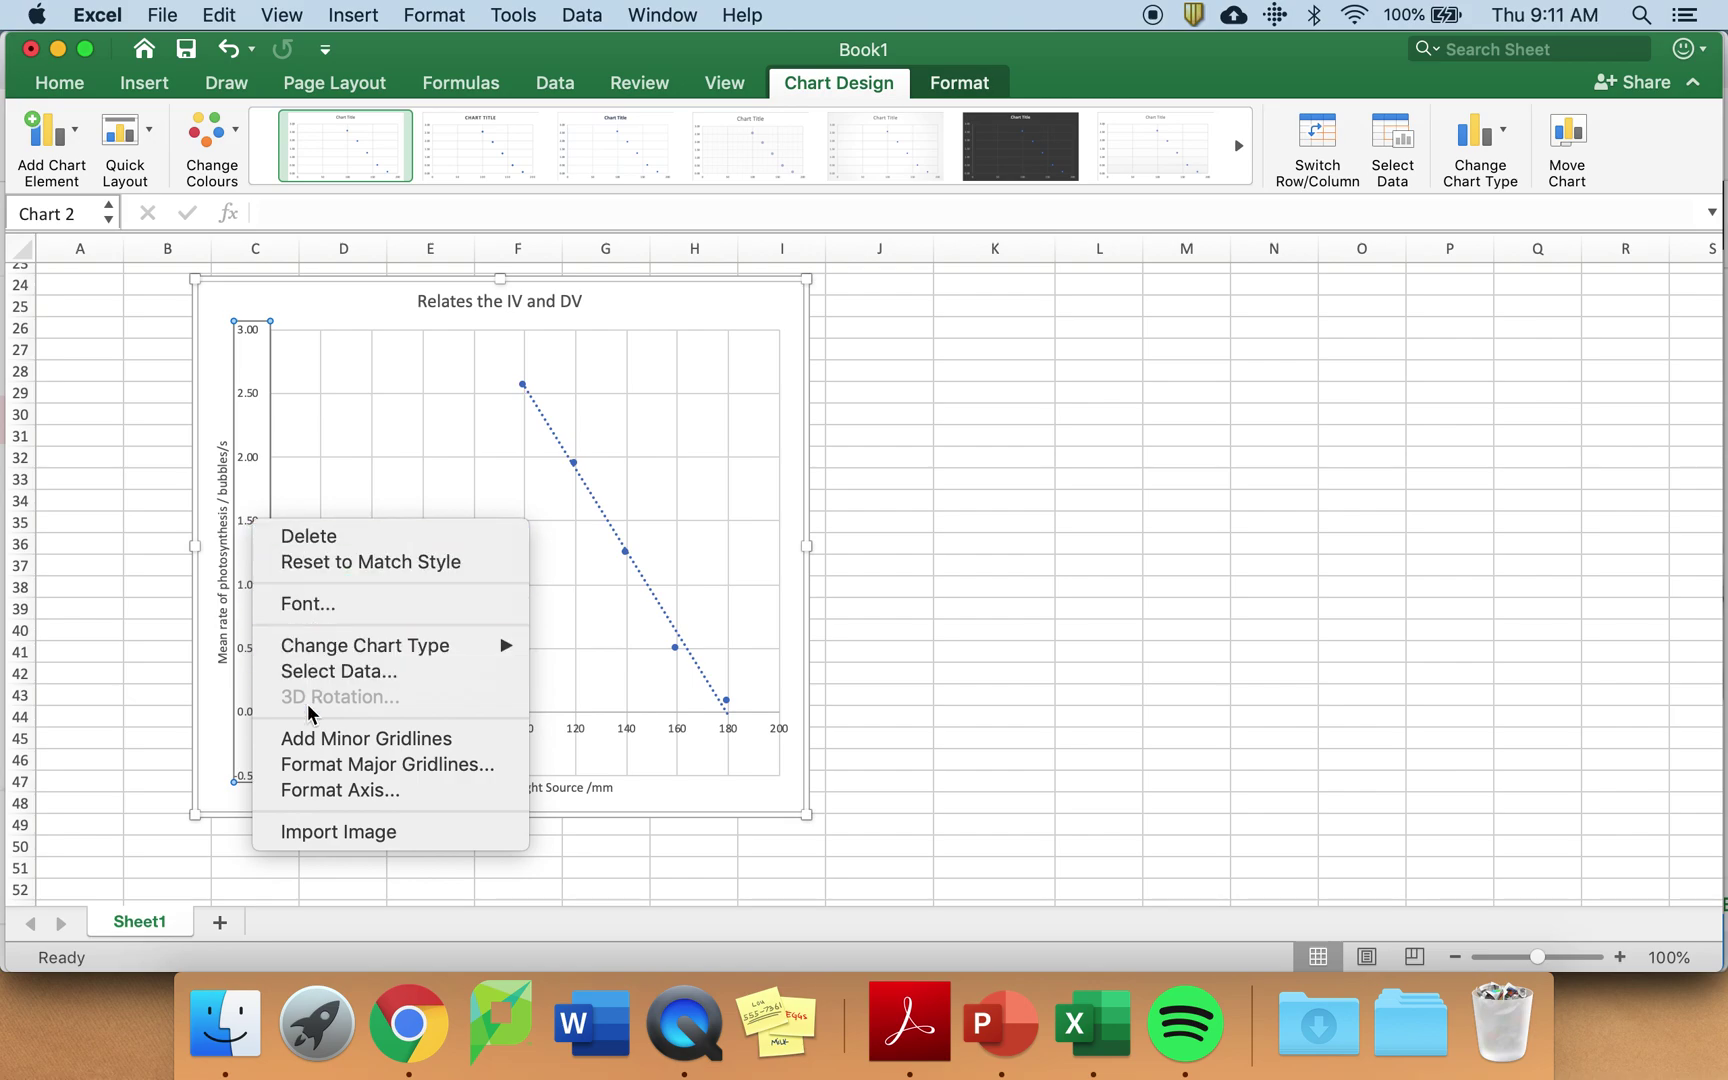
Change the vertical axis minimum bound from -0.5 to 0 in Format Axis.
click(325, 790)
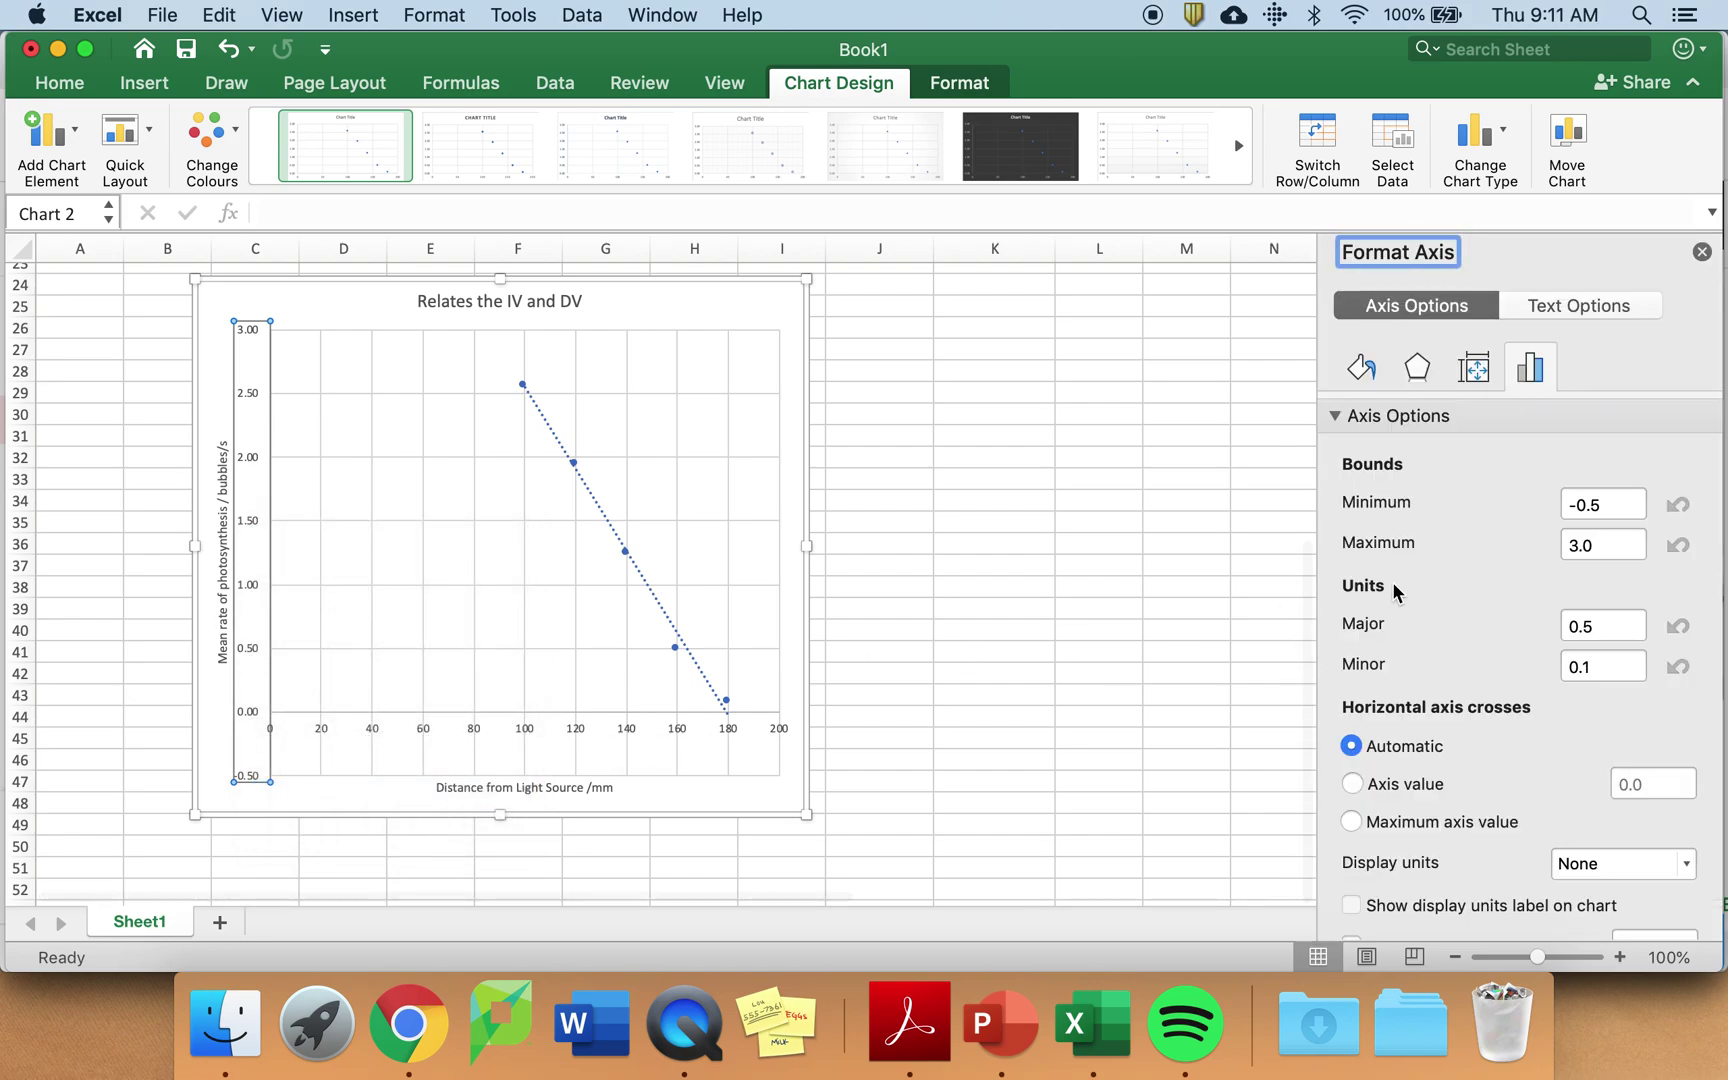
click(1585, 505)
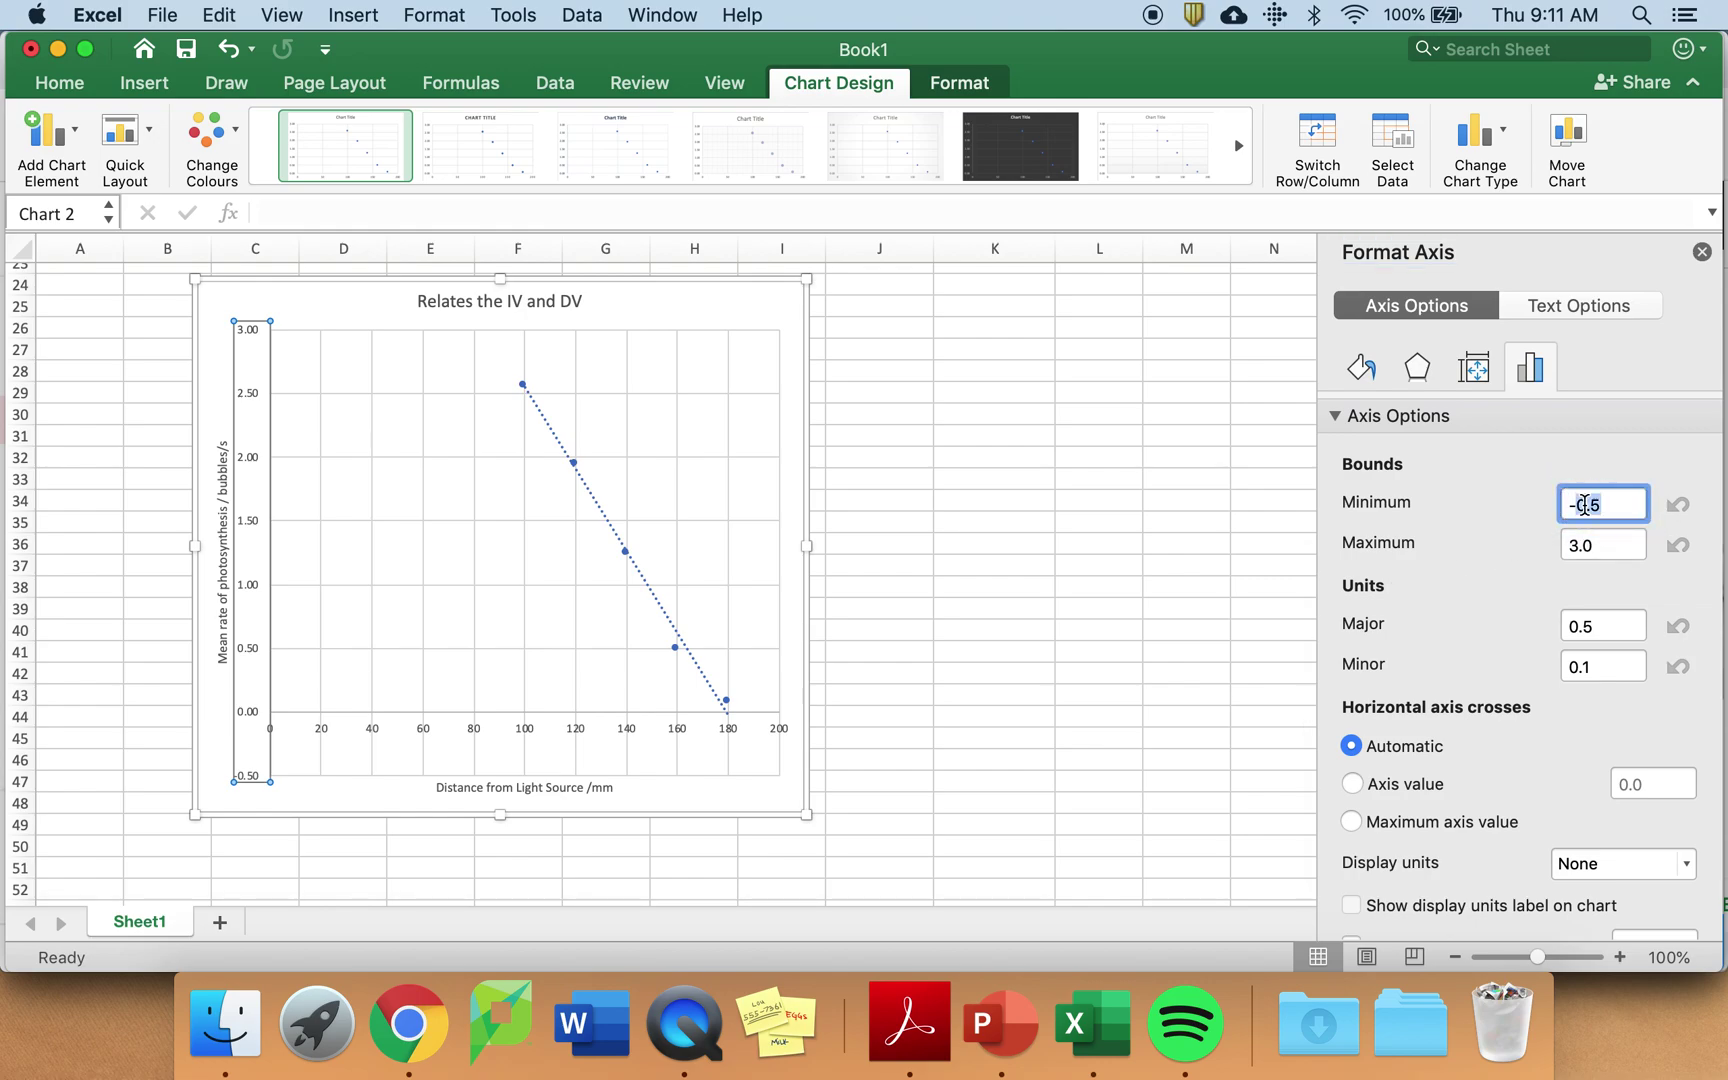
key(BackSpace)
key(Return)
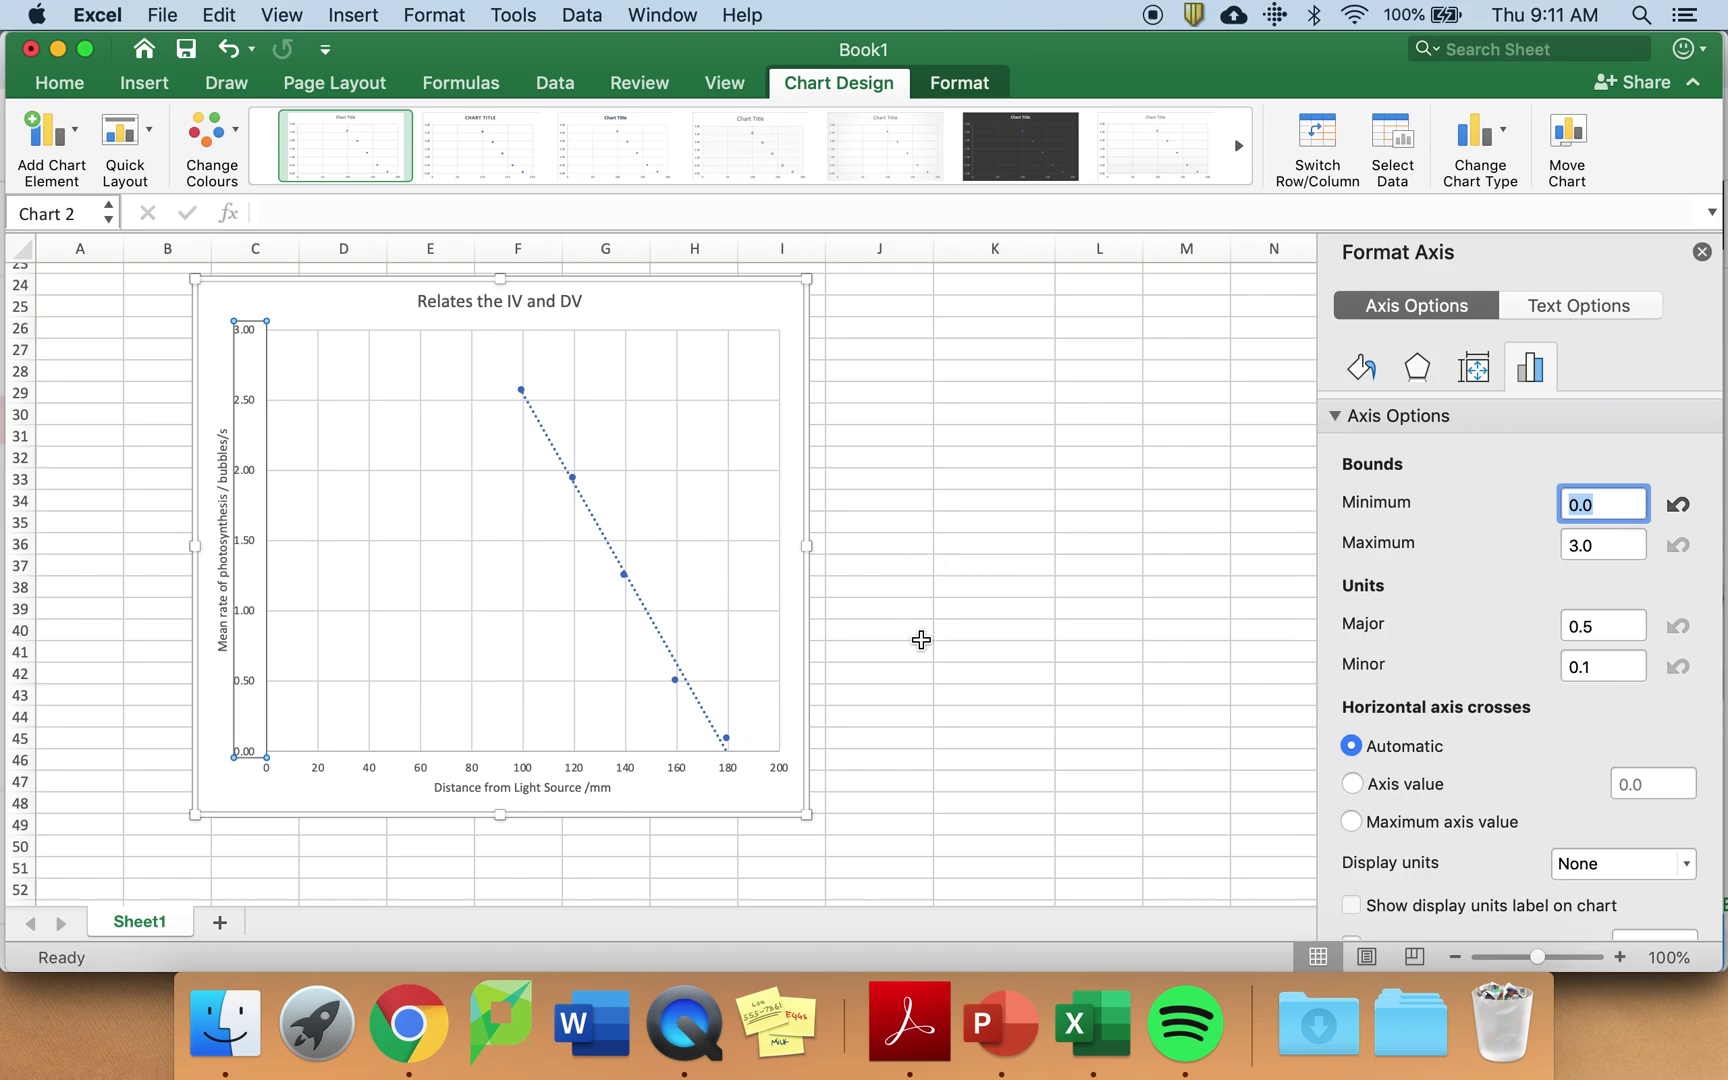
scroll(921, 640, up, 5)
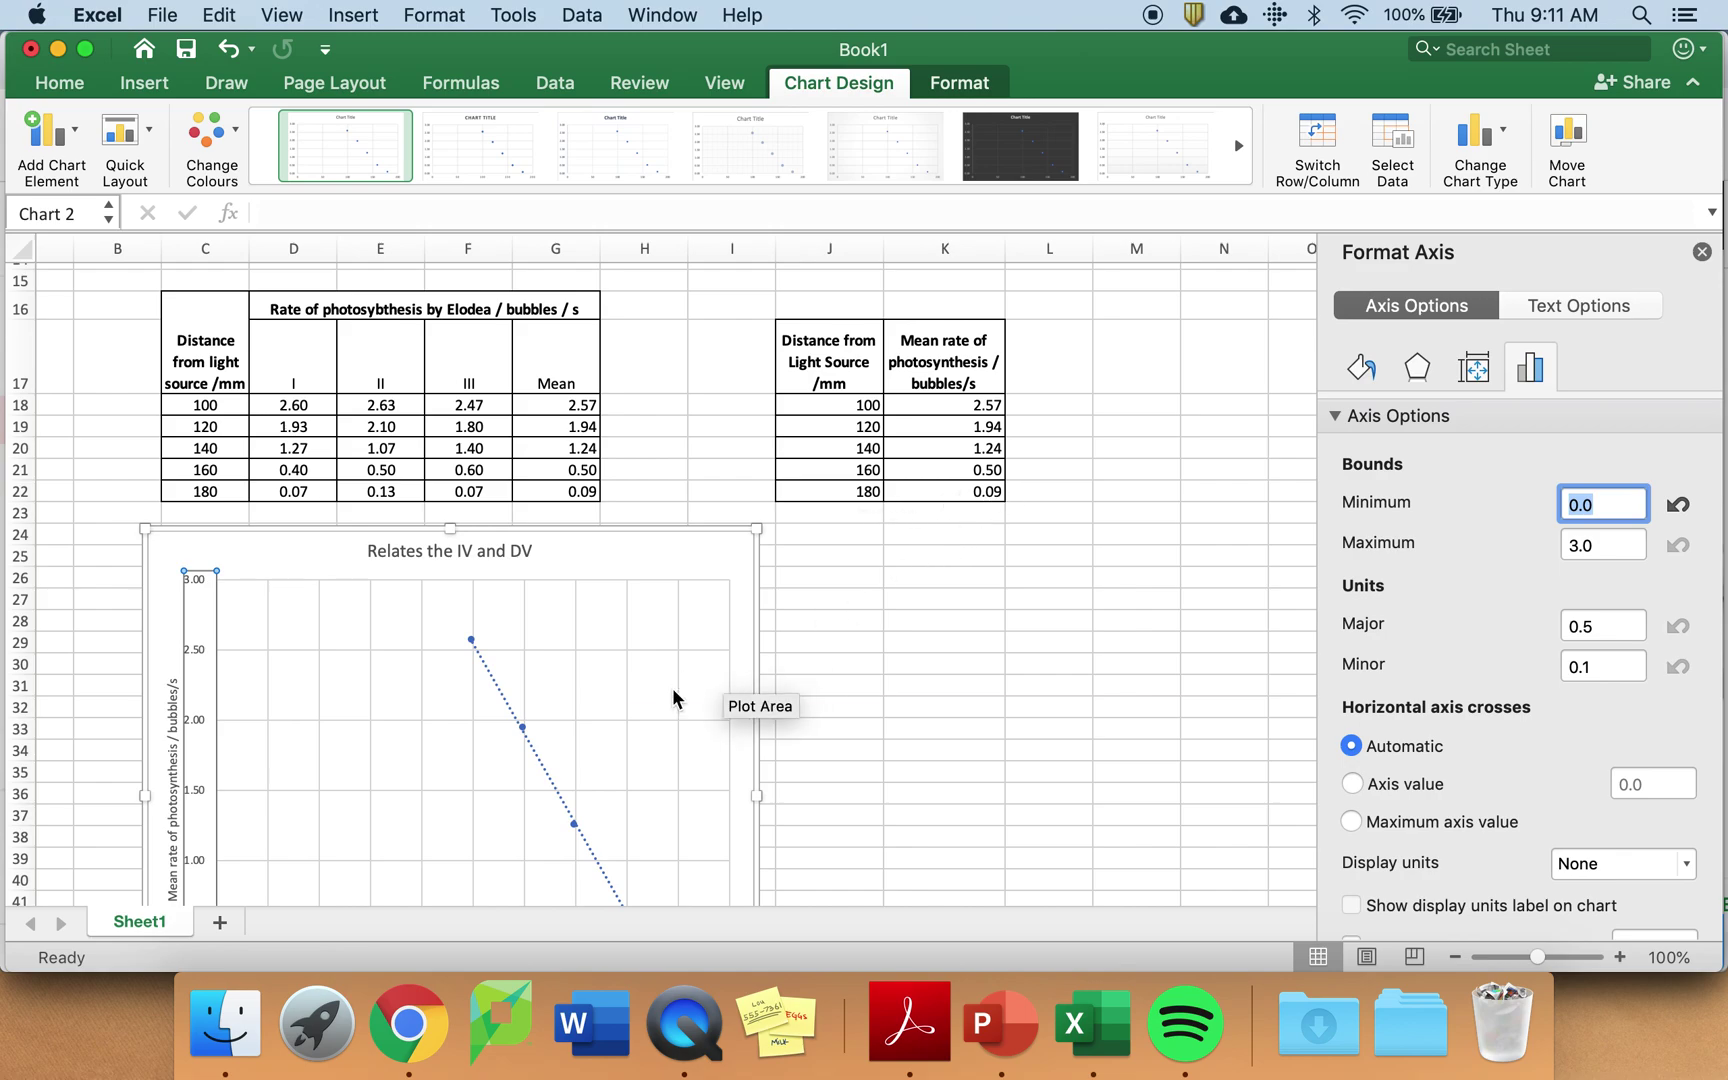
scroll(645, 698, down, 5)
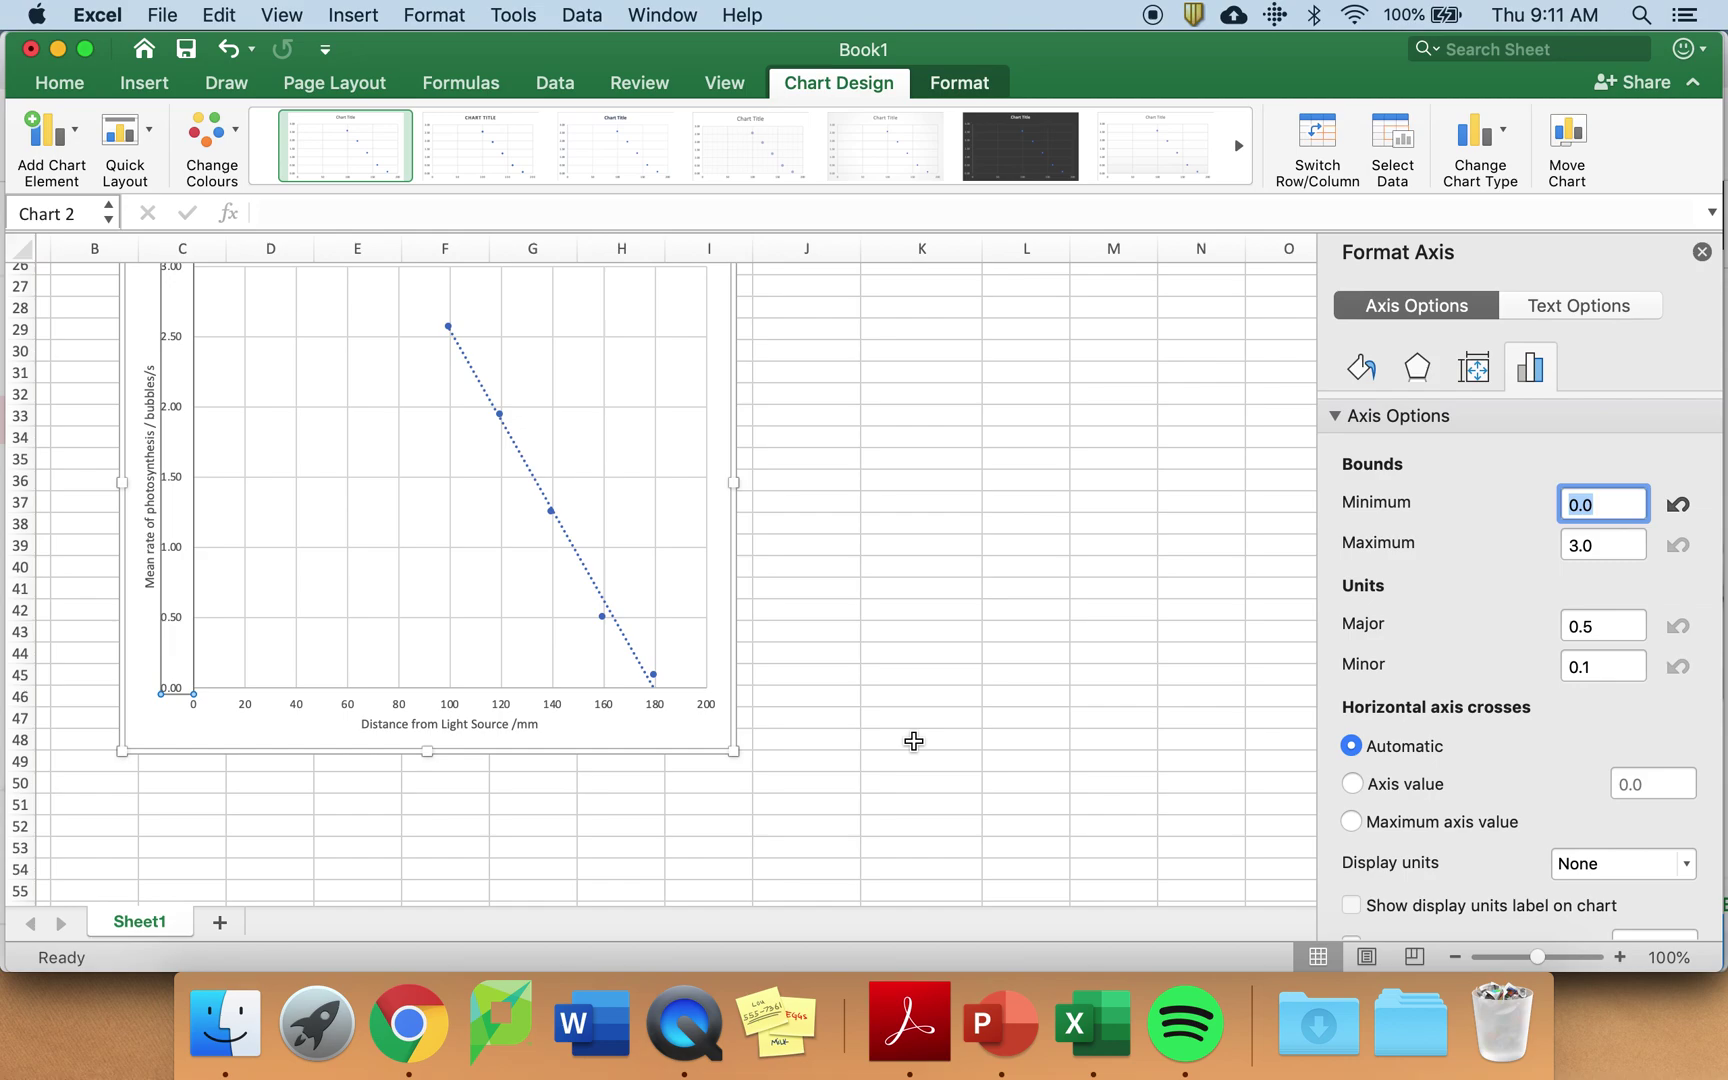
scroll(913, 740, up, 3)
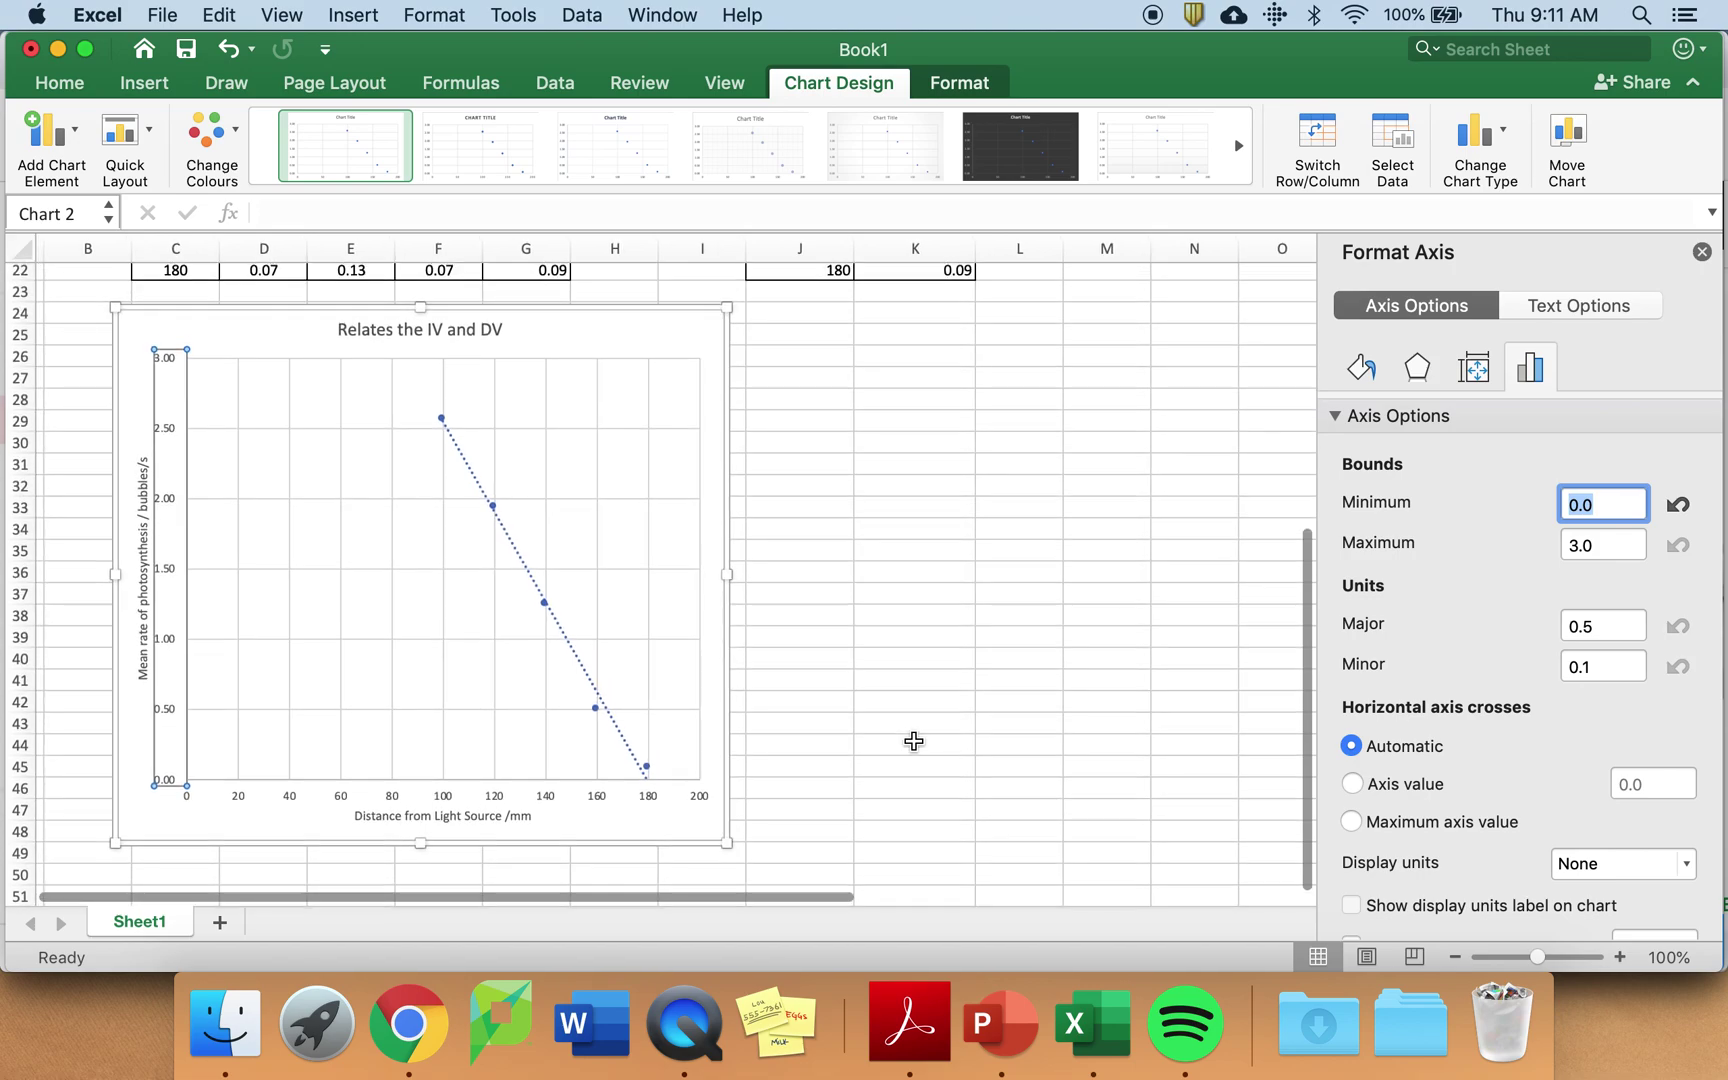
Add primary minor horizontal and primary minor vertical gridlines to the scatter chart.
click(75, 136)
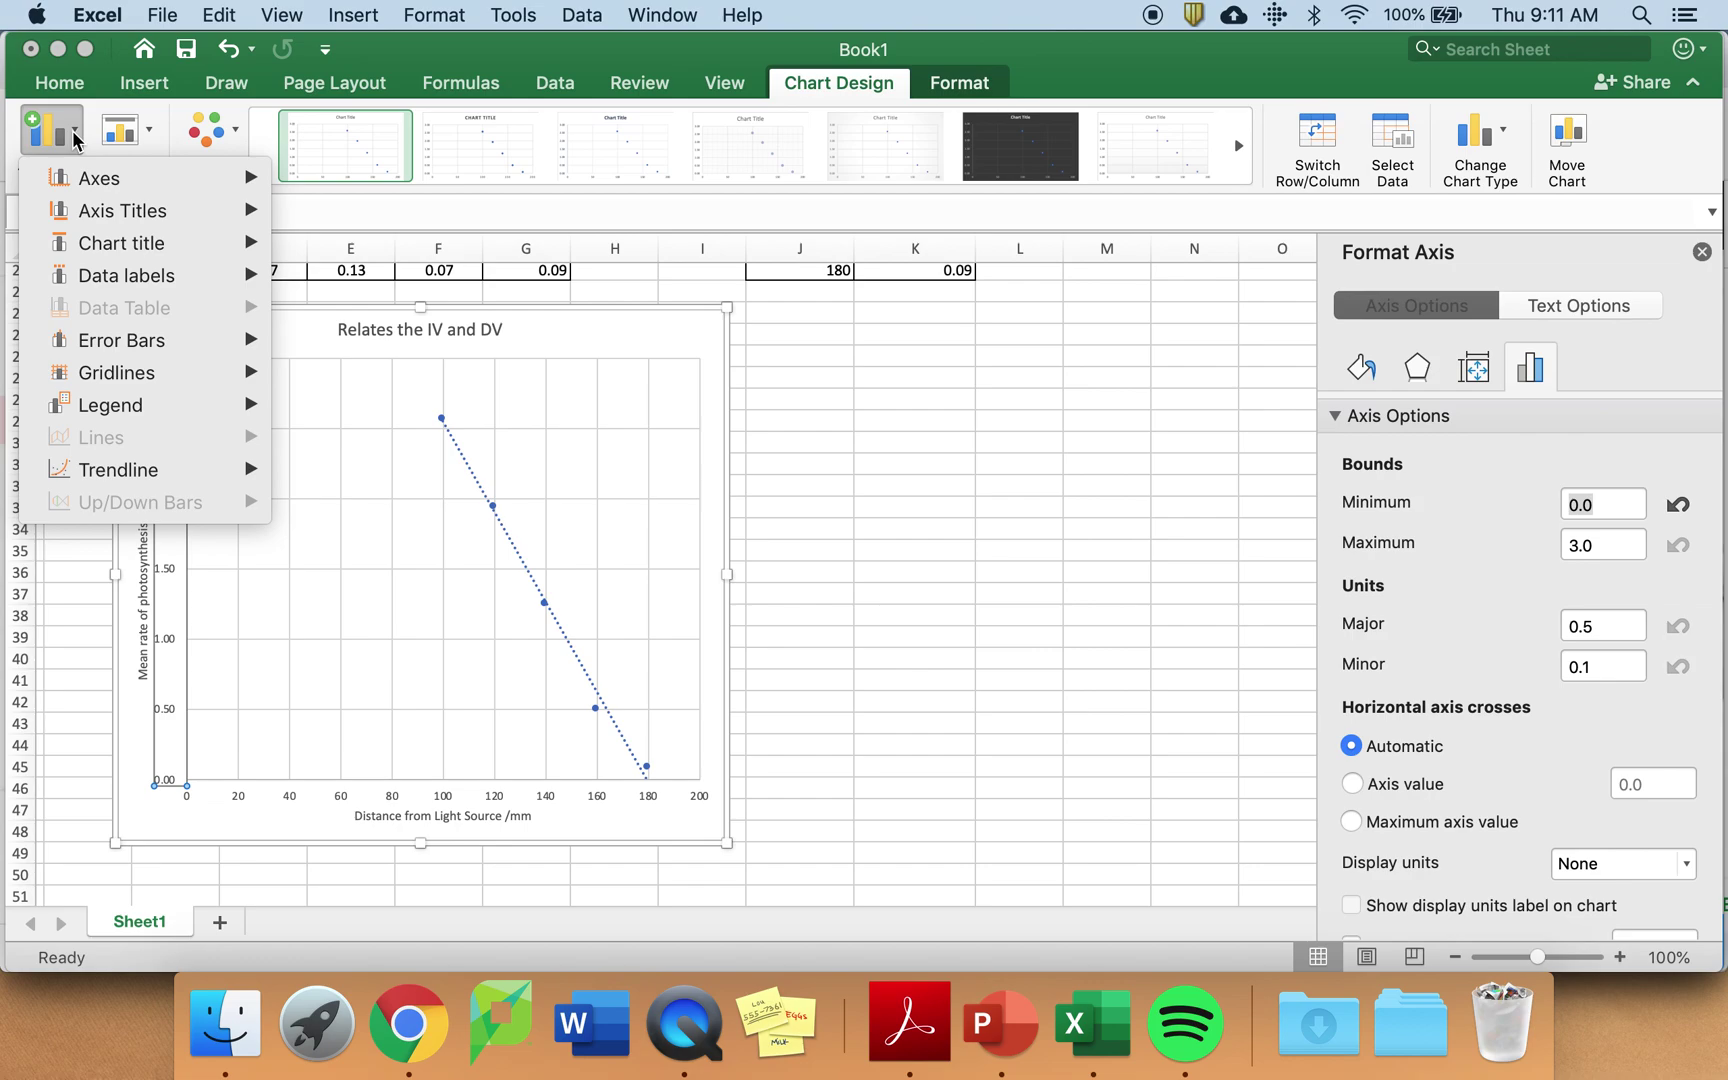
mouse_move(100, 374)
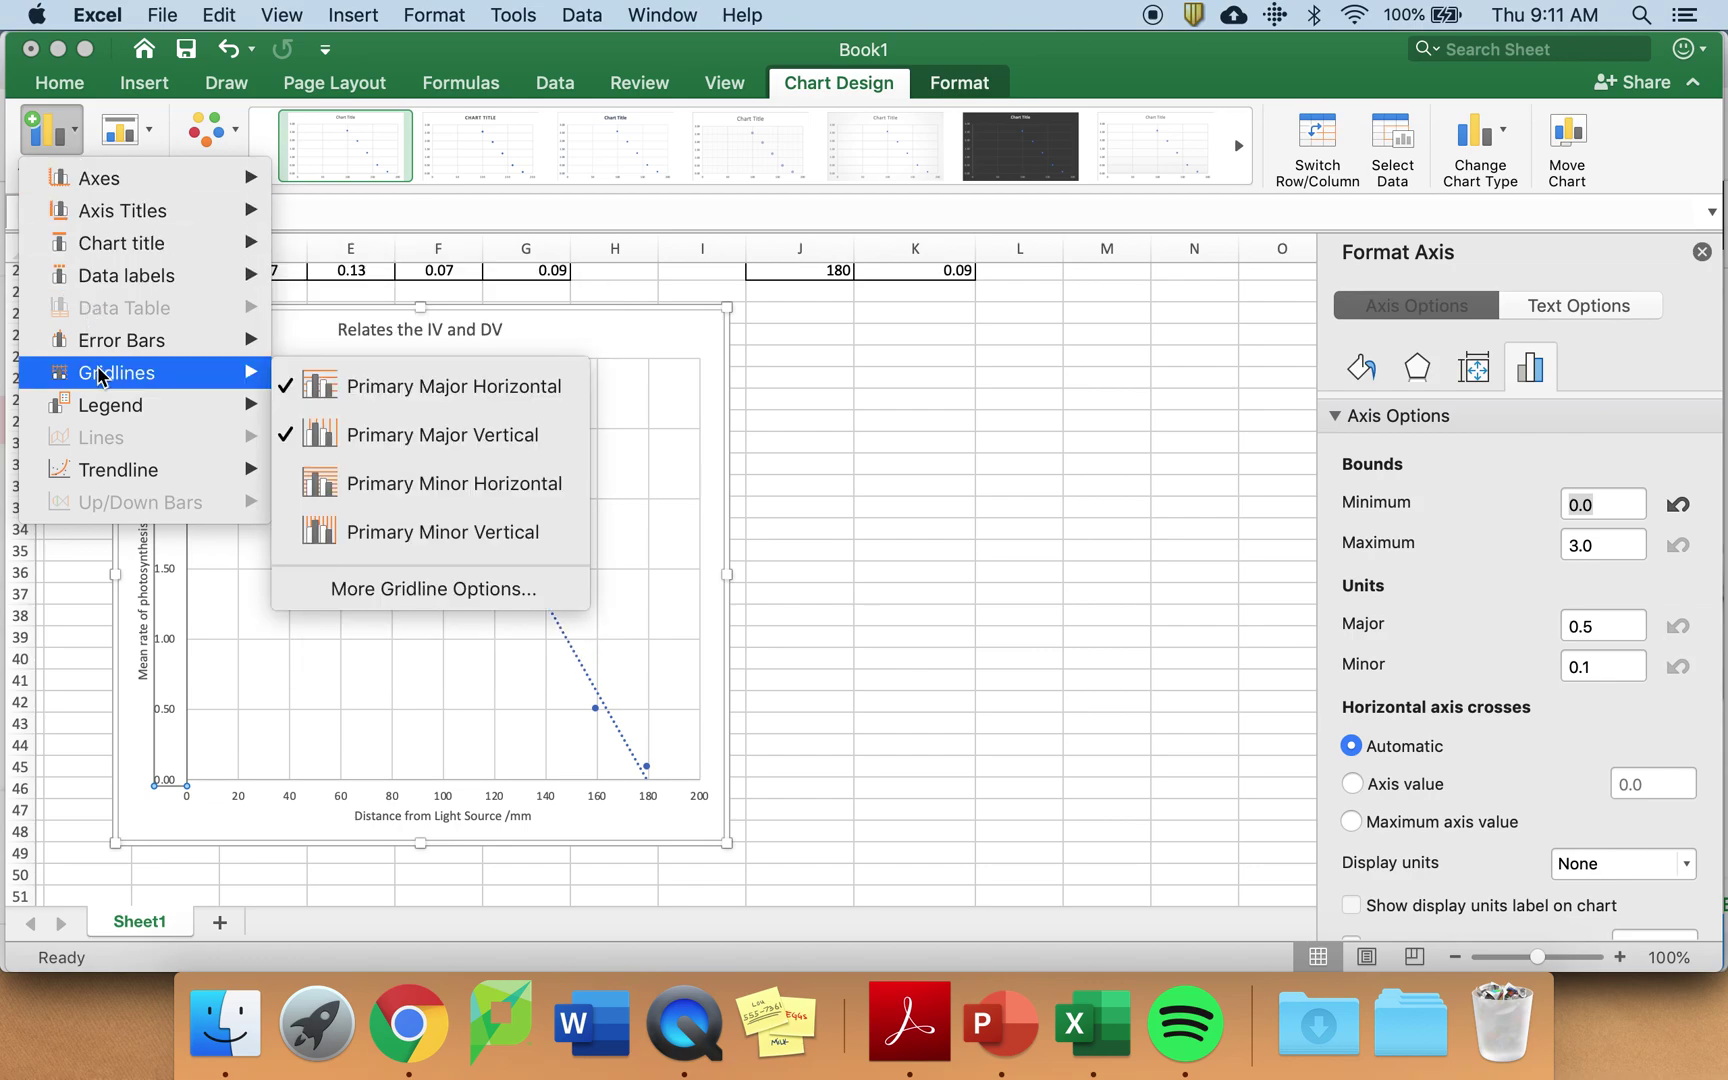
click(364, 486)
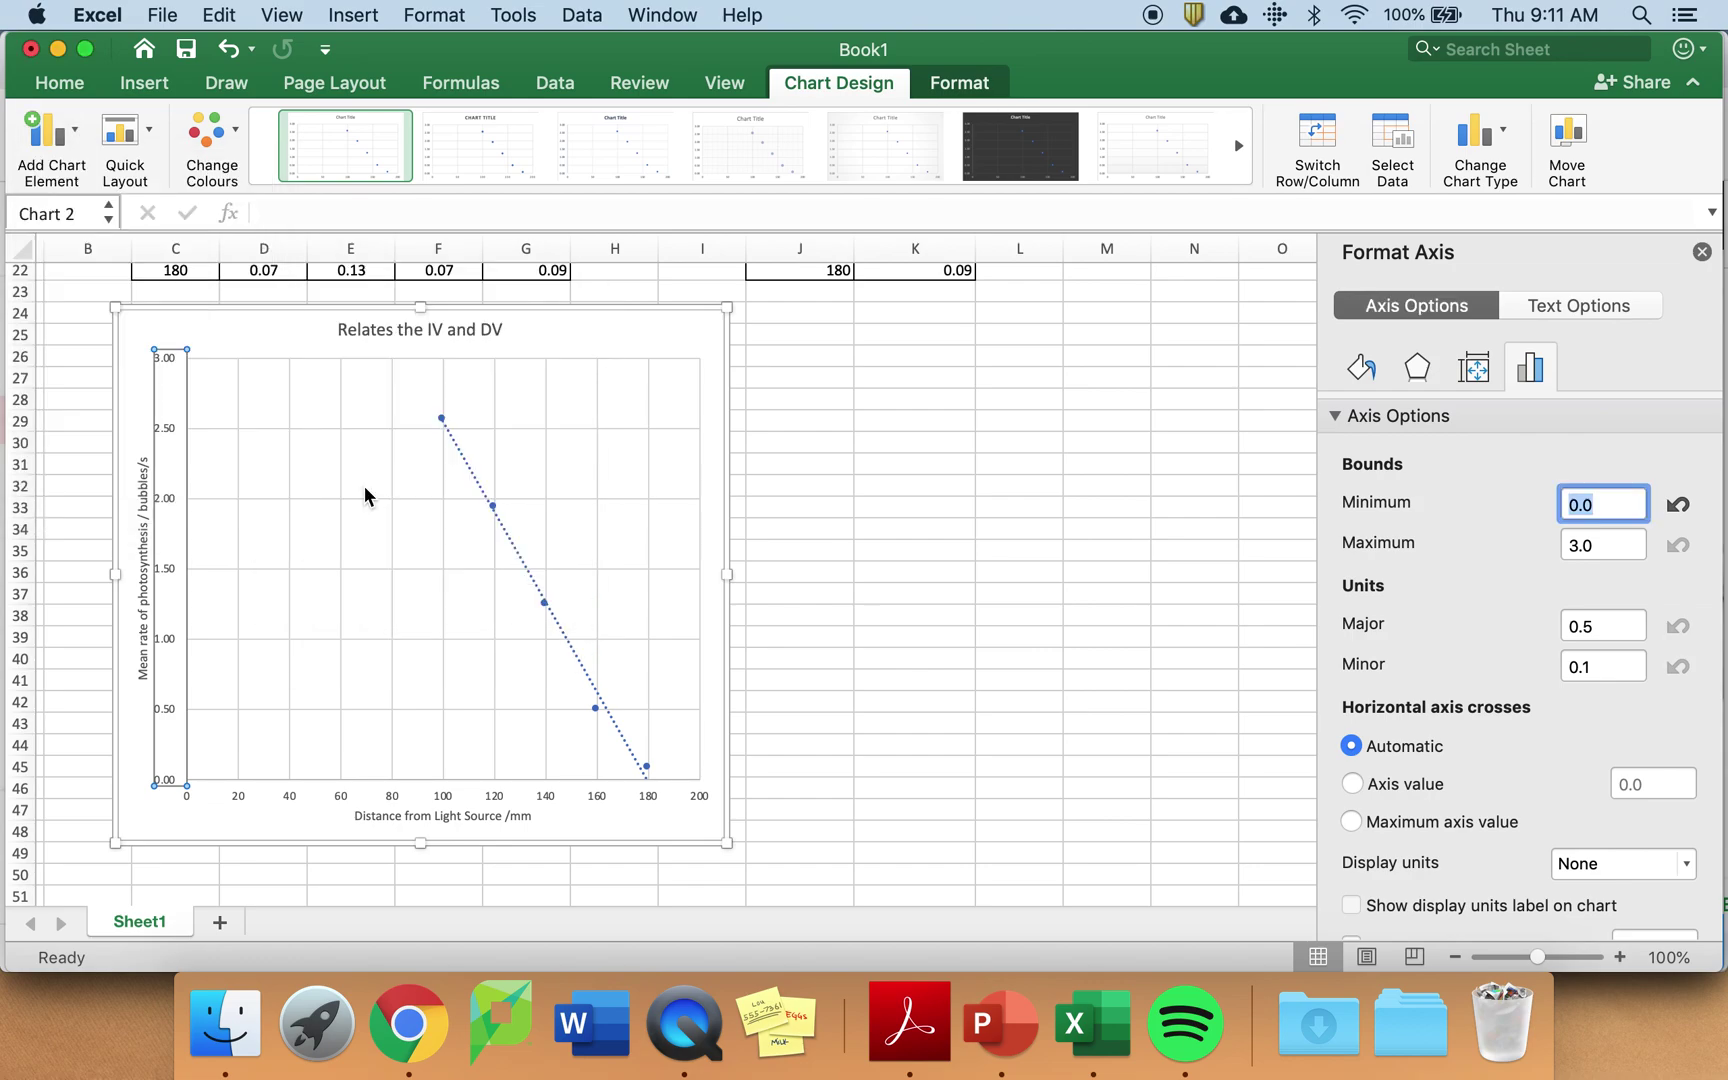
click(70, 138)
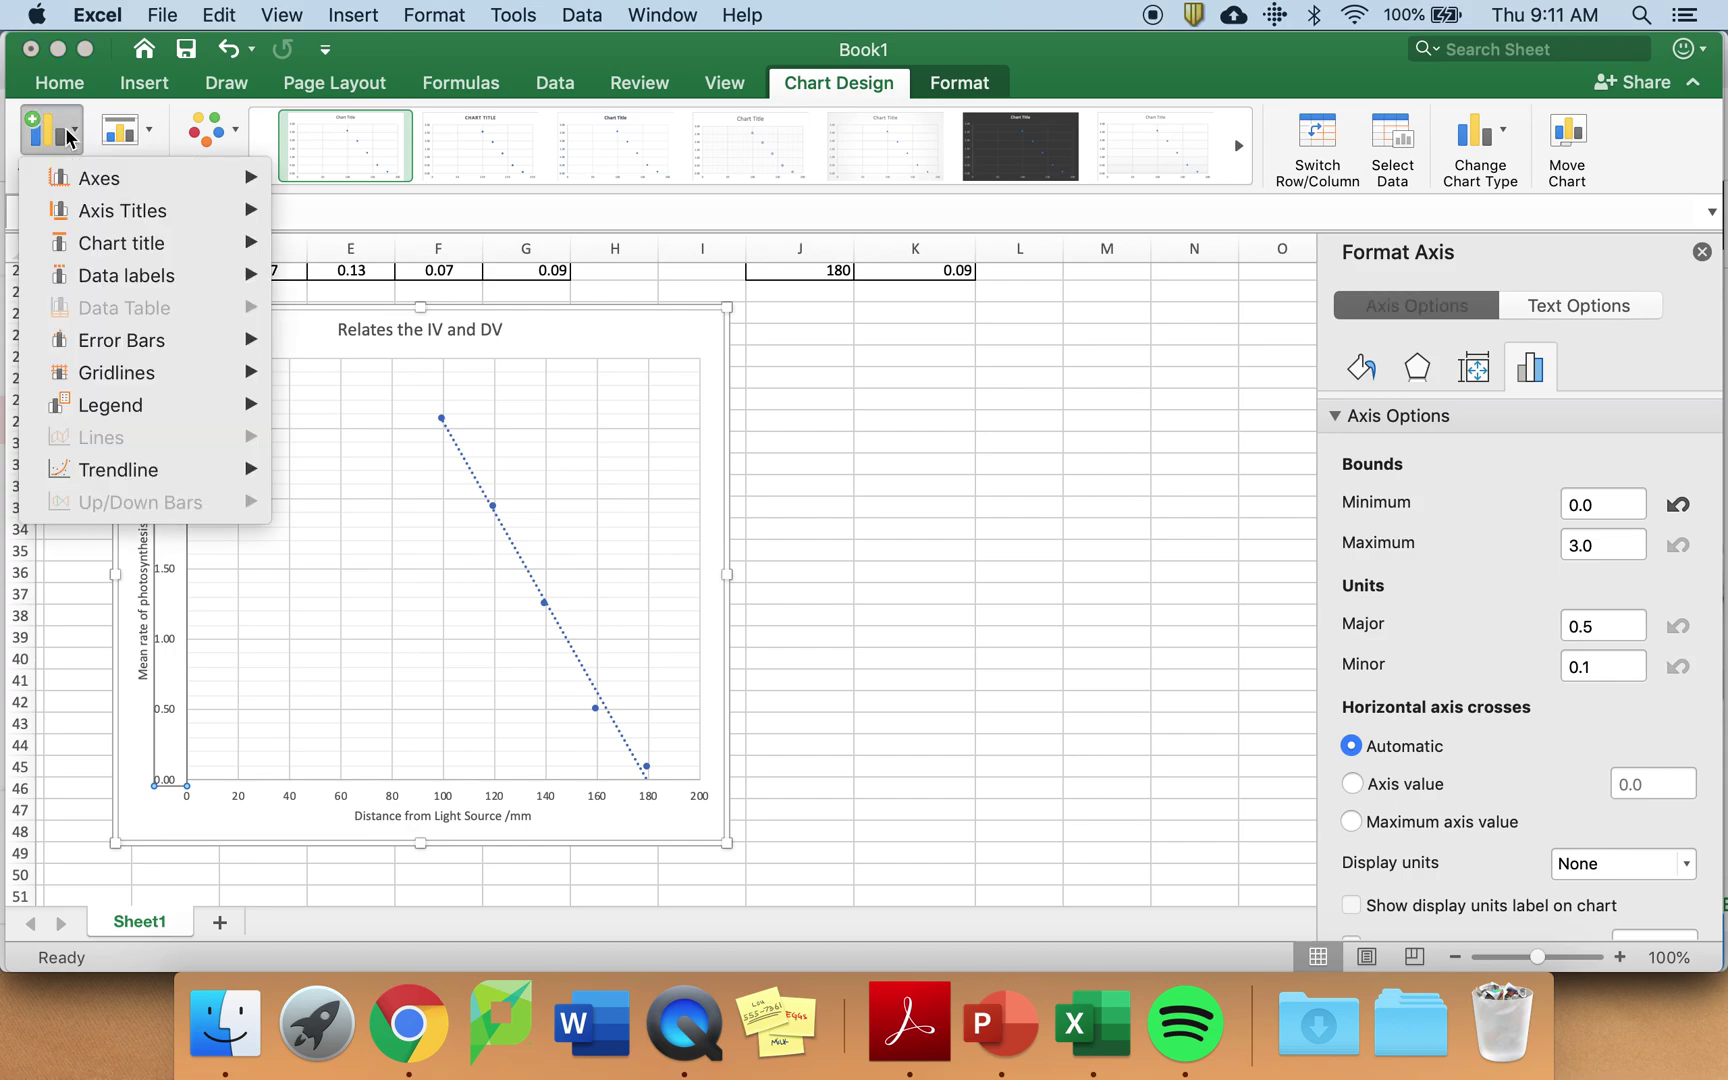
mouse_move(112, 383)
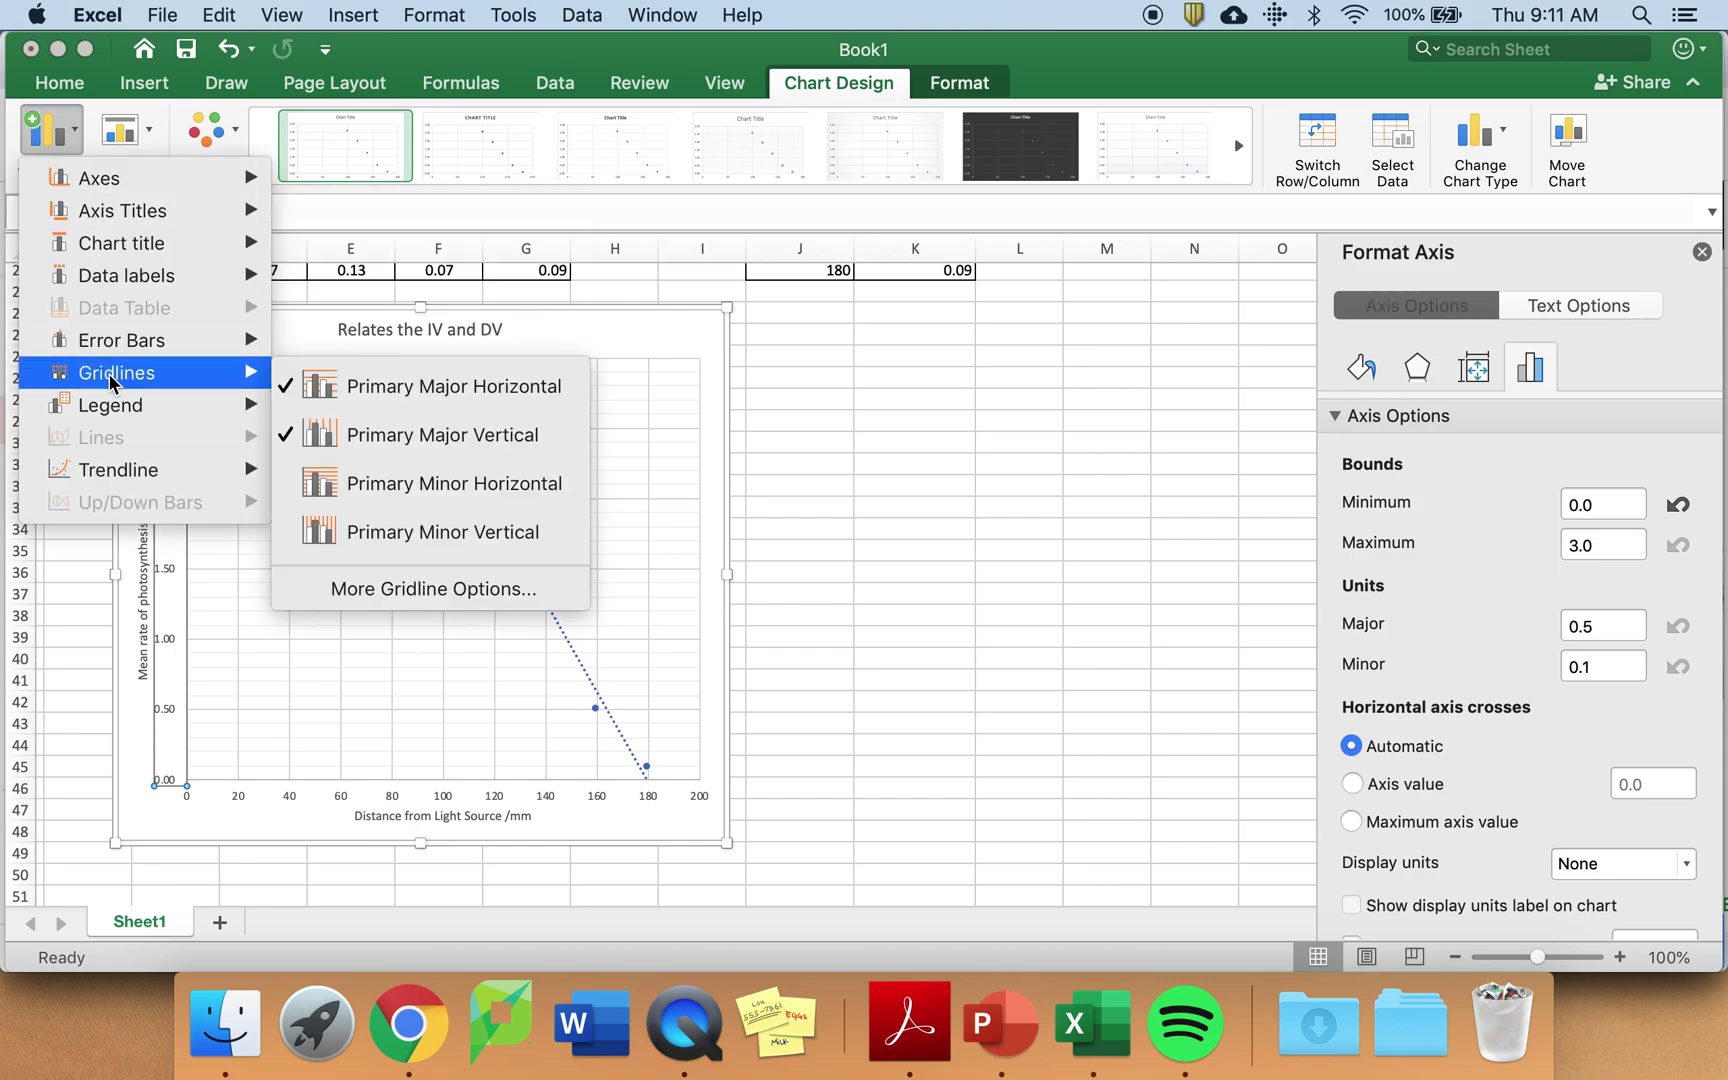
click(393, 540)
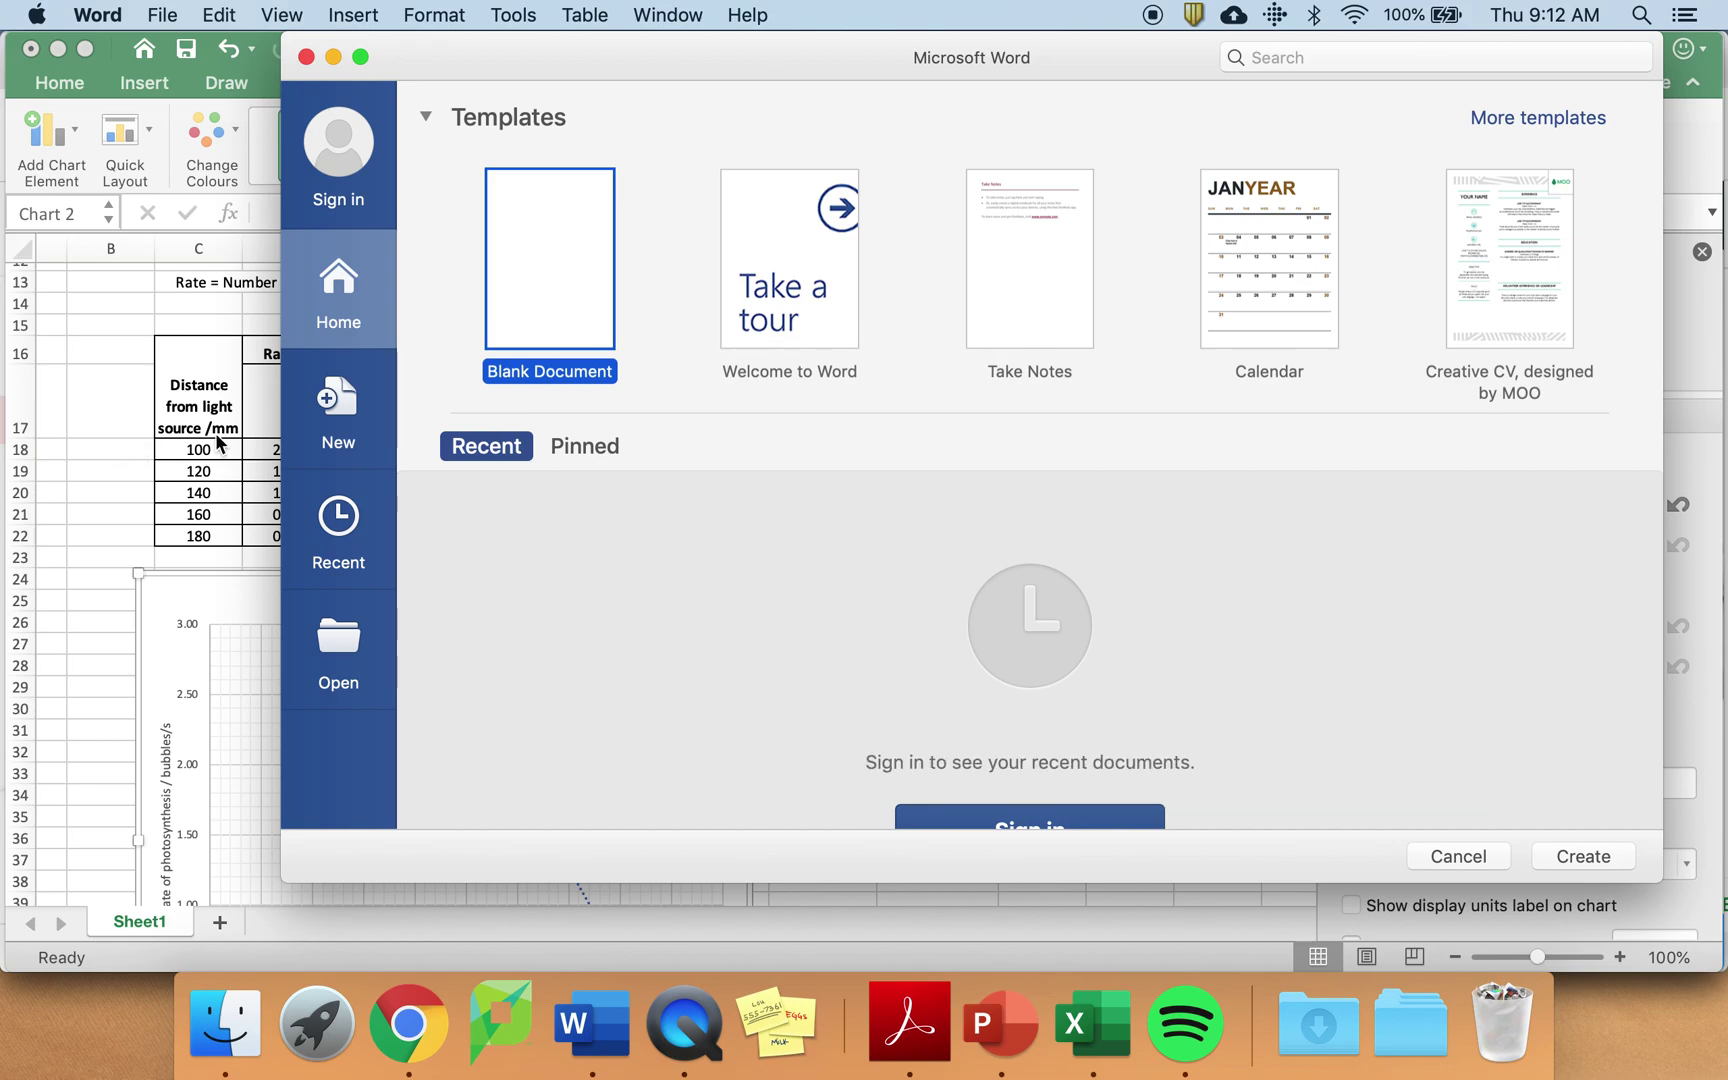
Create a blank Word document, then switch back to the Excel workbook.
click(1584, 857)
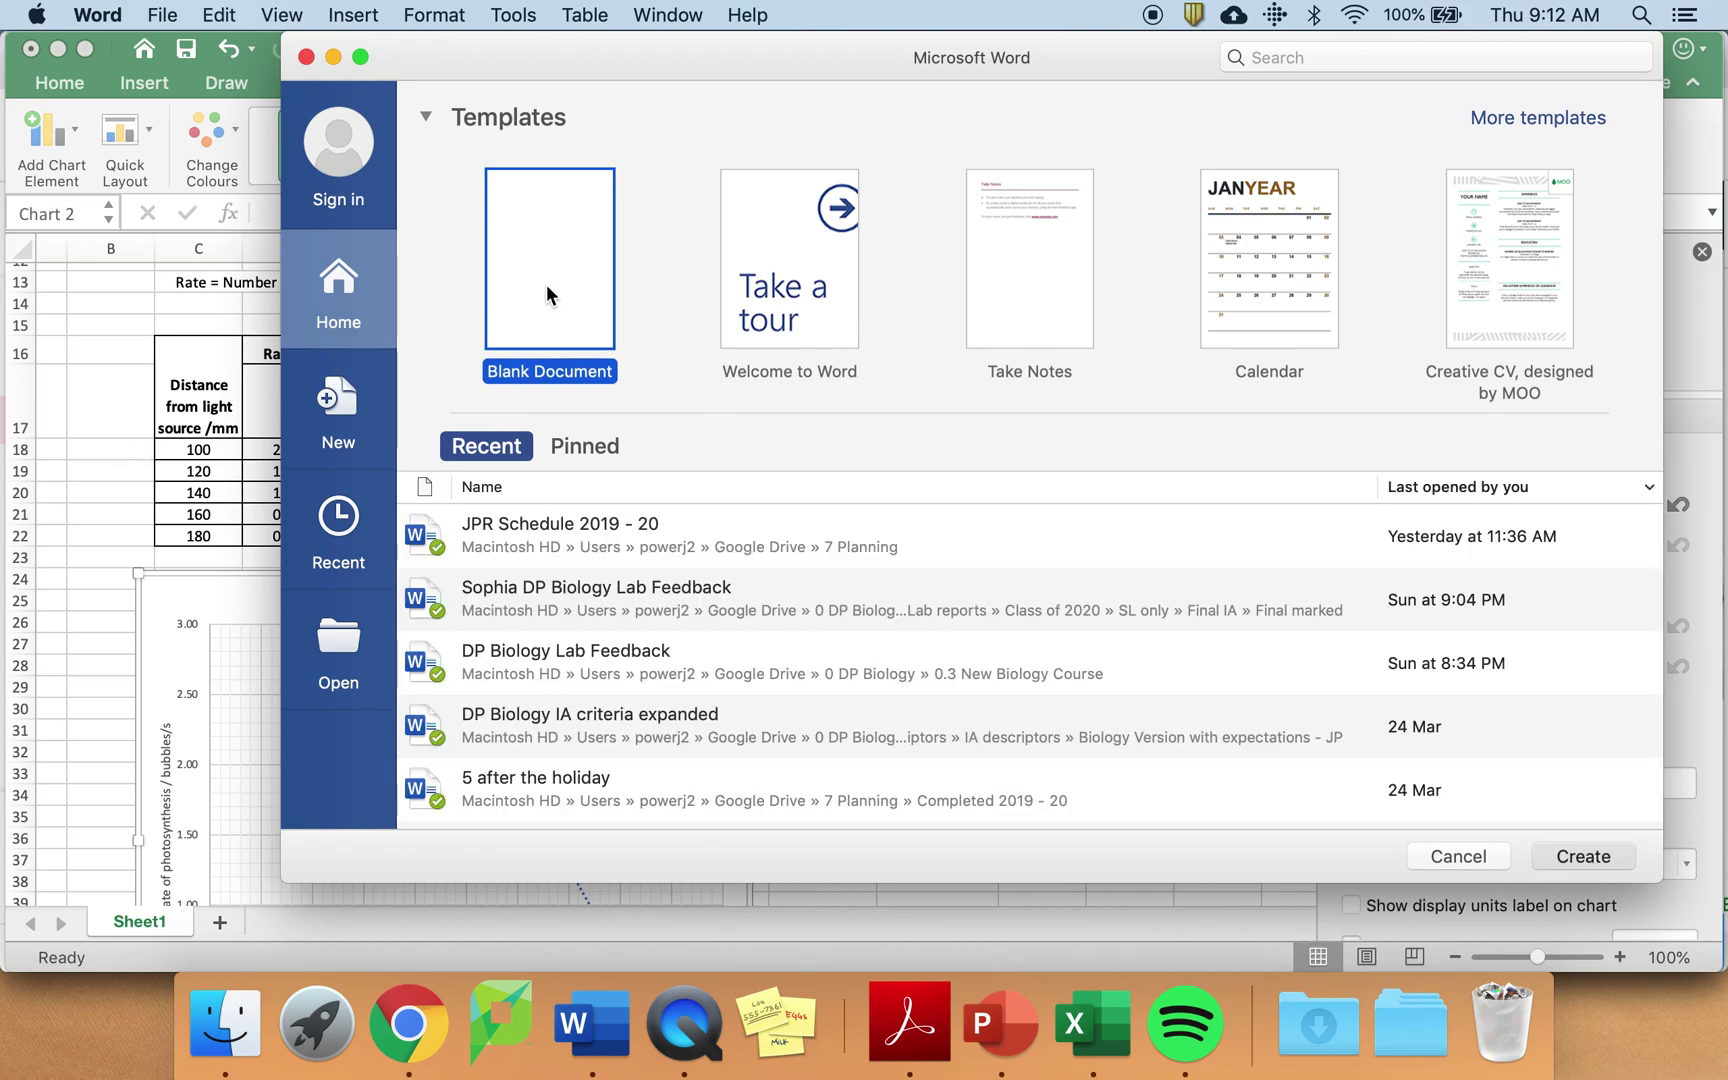
click(407, 1035)
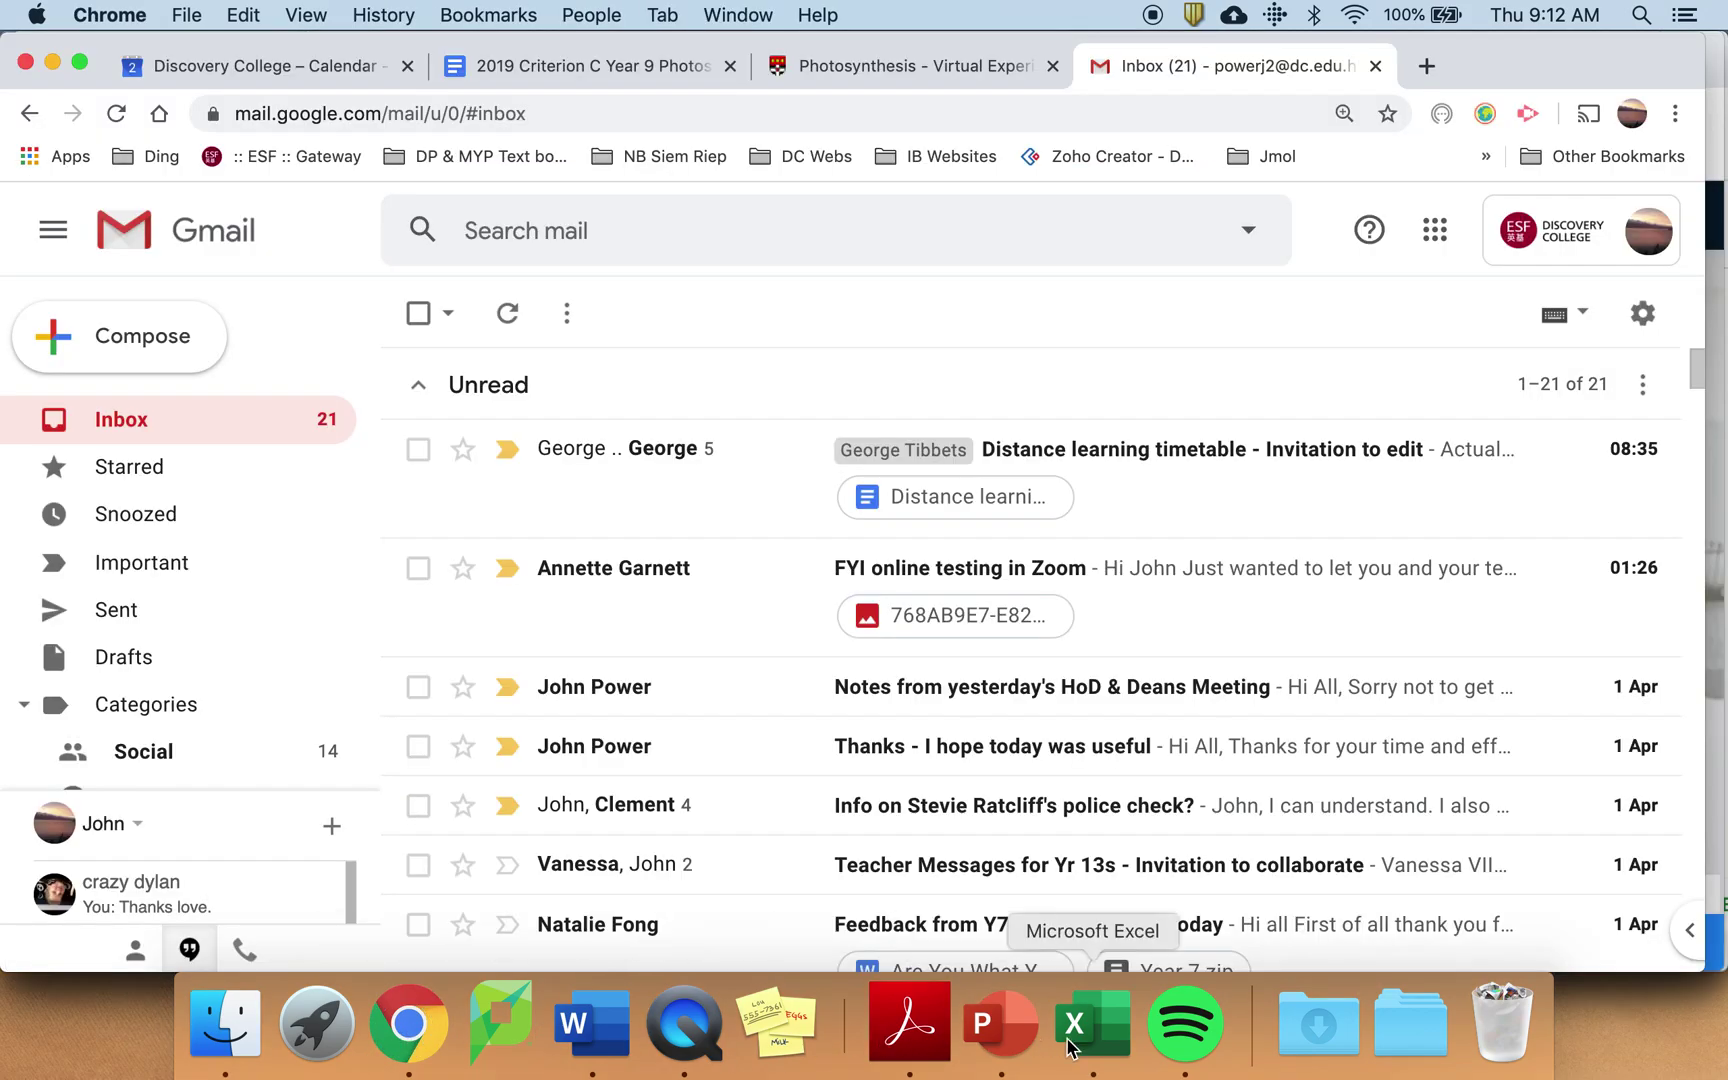
click(1100, 1040)
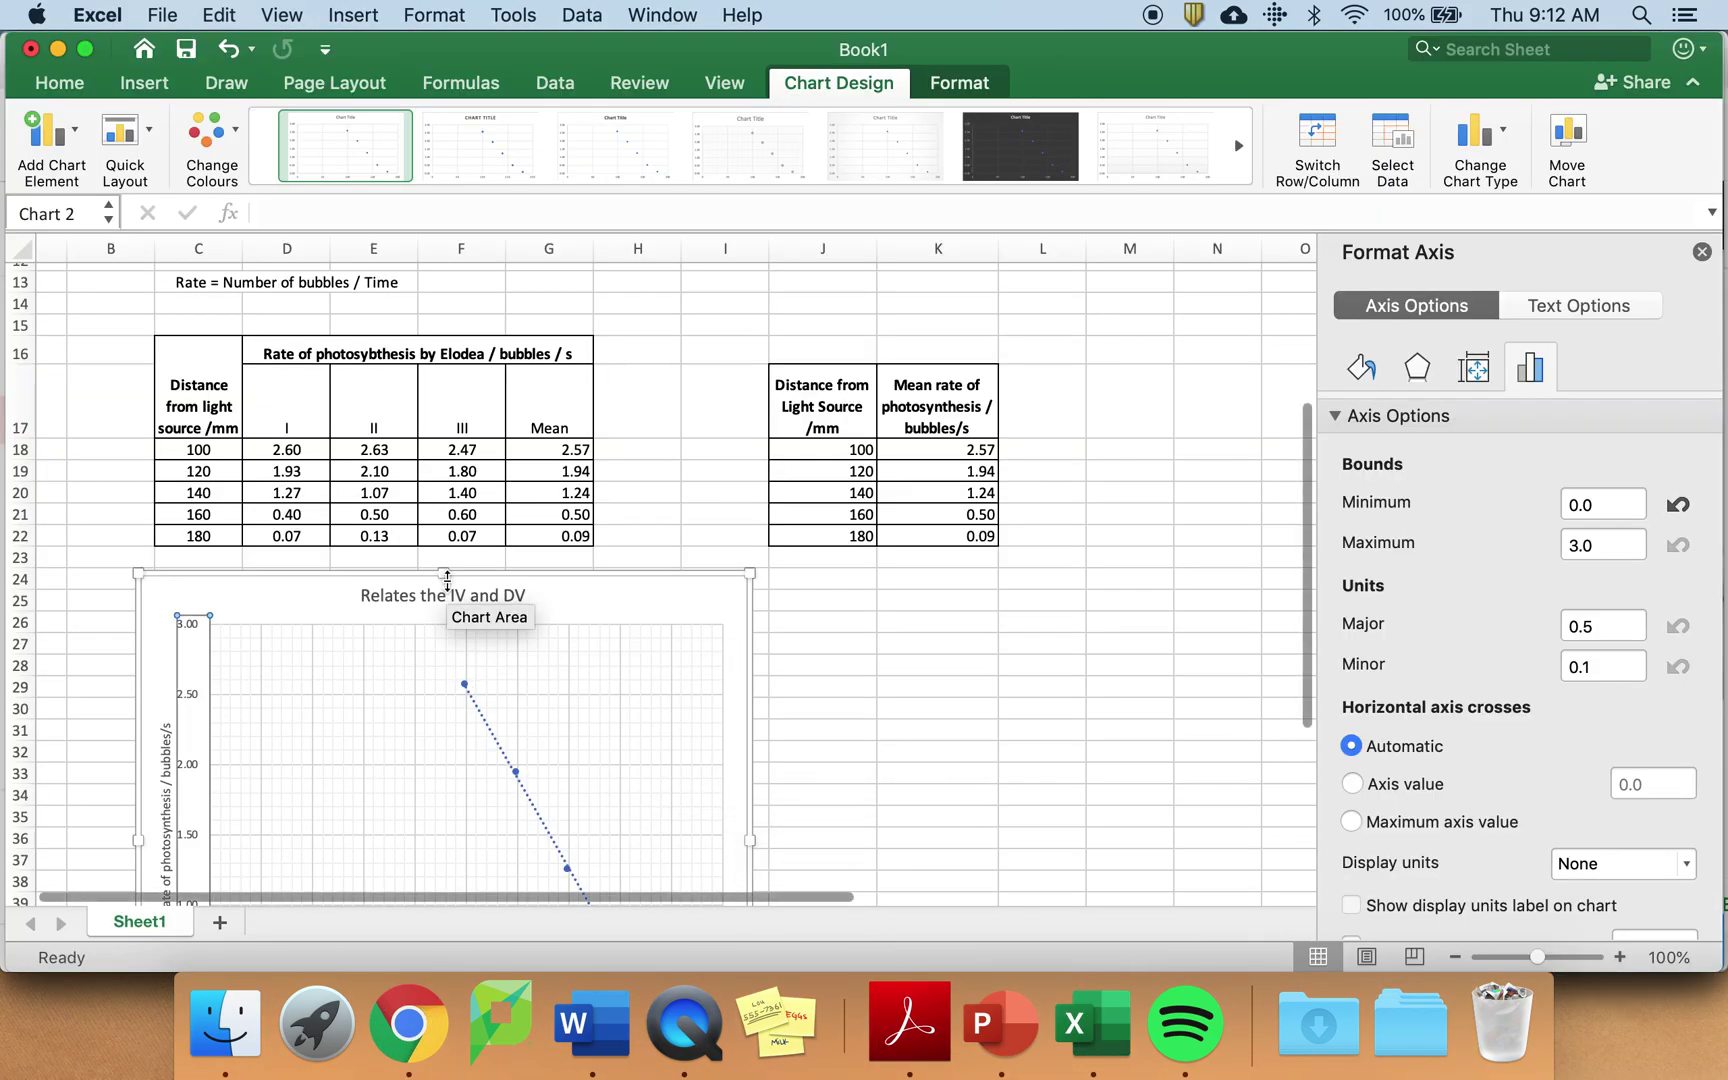
Copy the raw bubble-count table C4:F10 and switch to the blank Word document.
scroll(445, 580, up, 6)
click(199, 365)
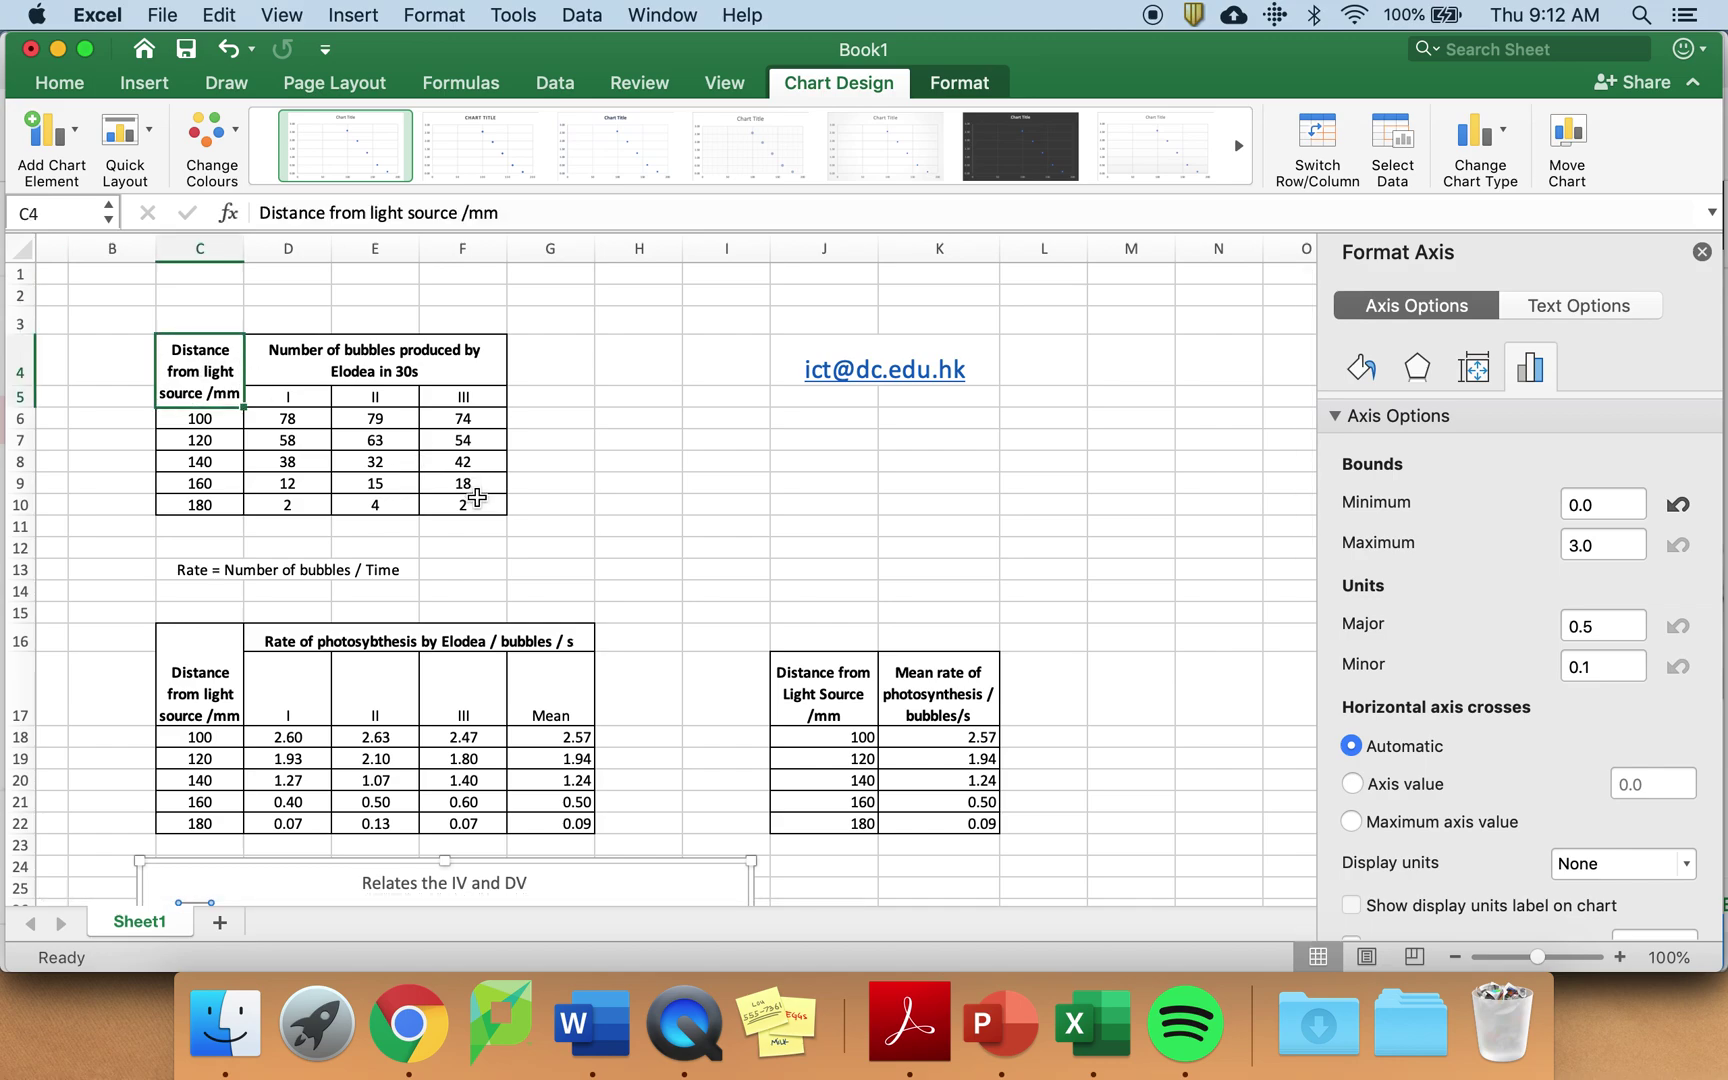
shift+click(475, 507)
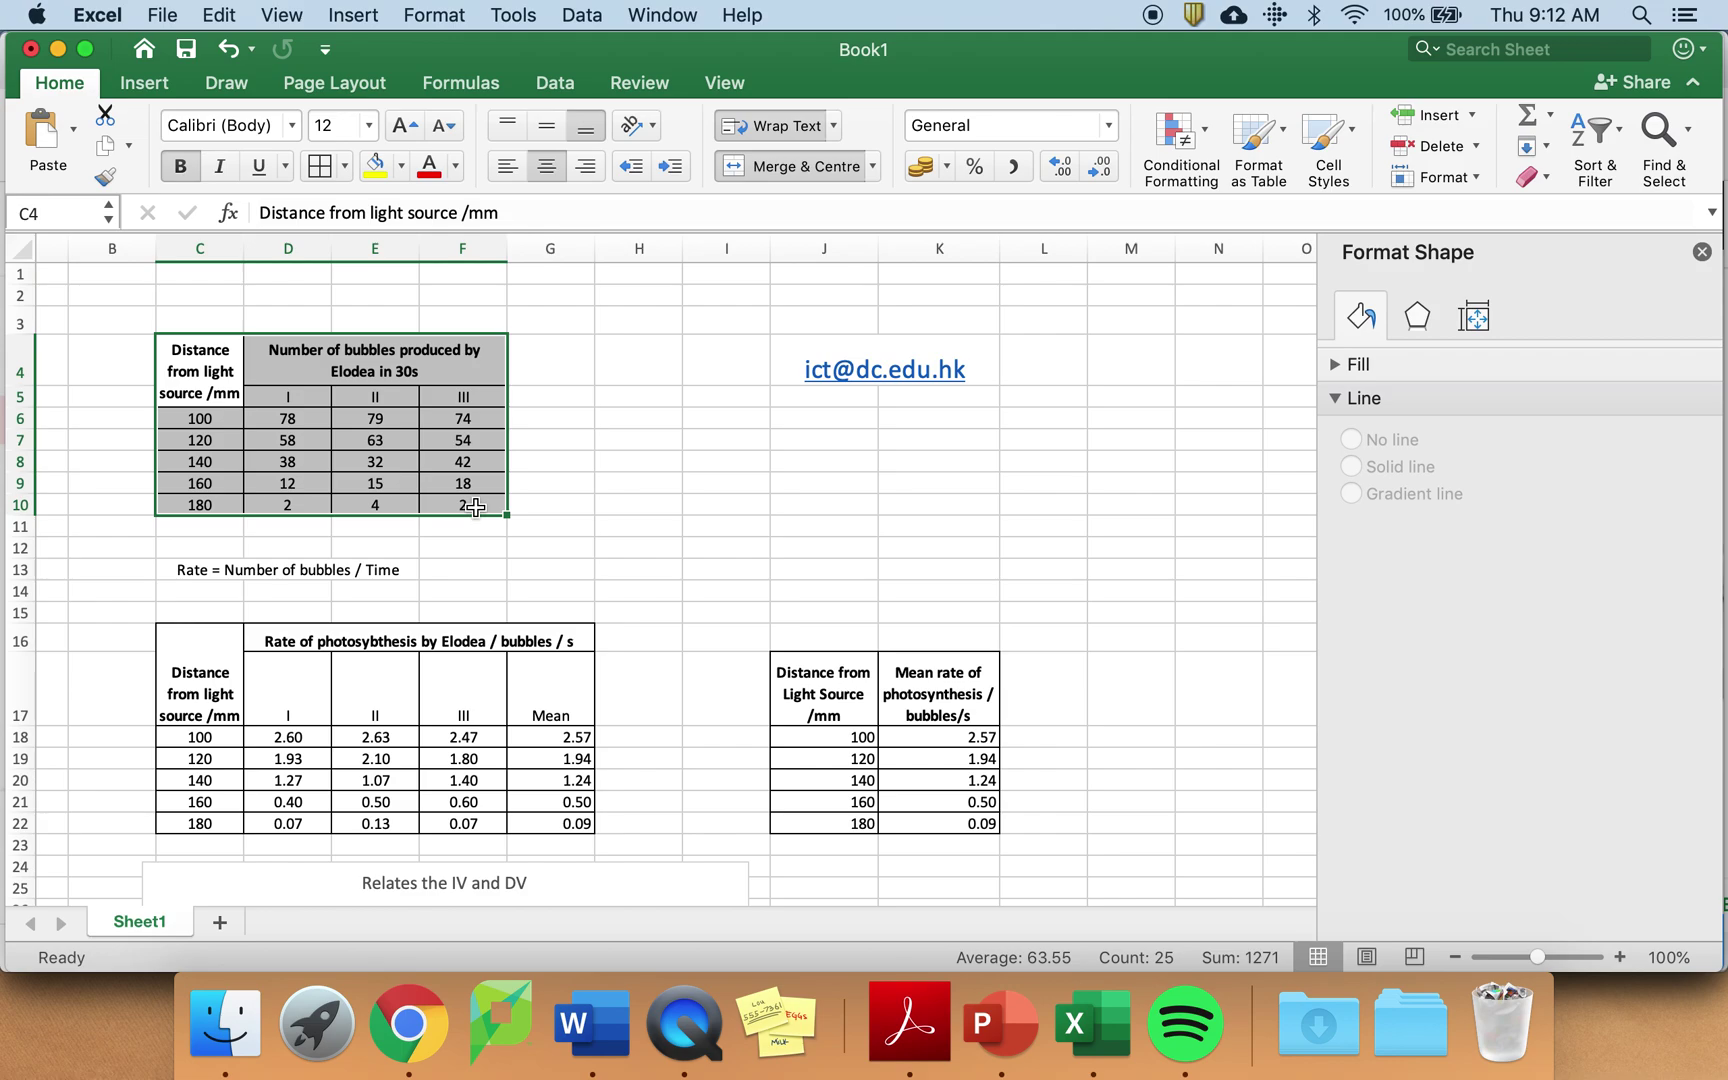
key(super+c)
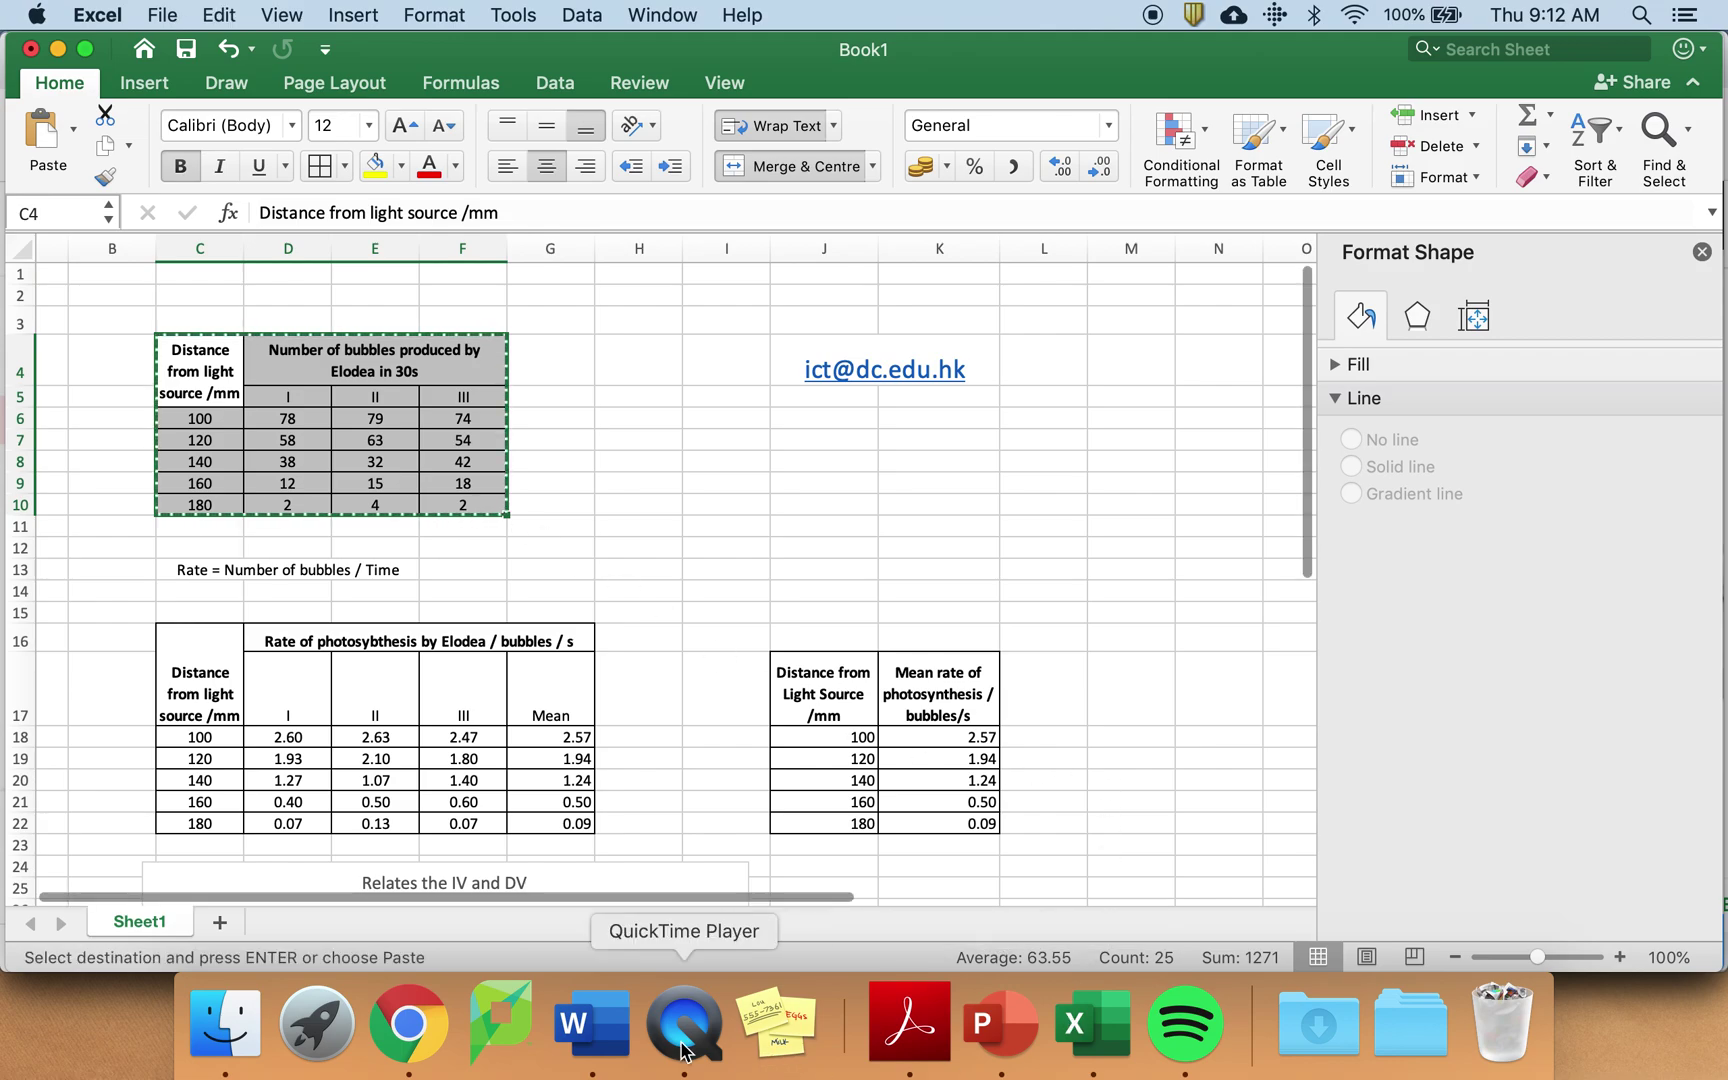
click(592, 1025)
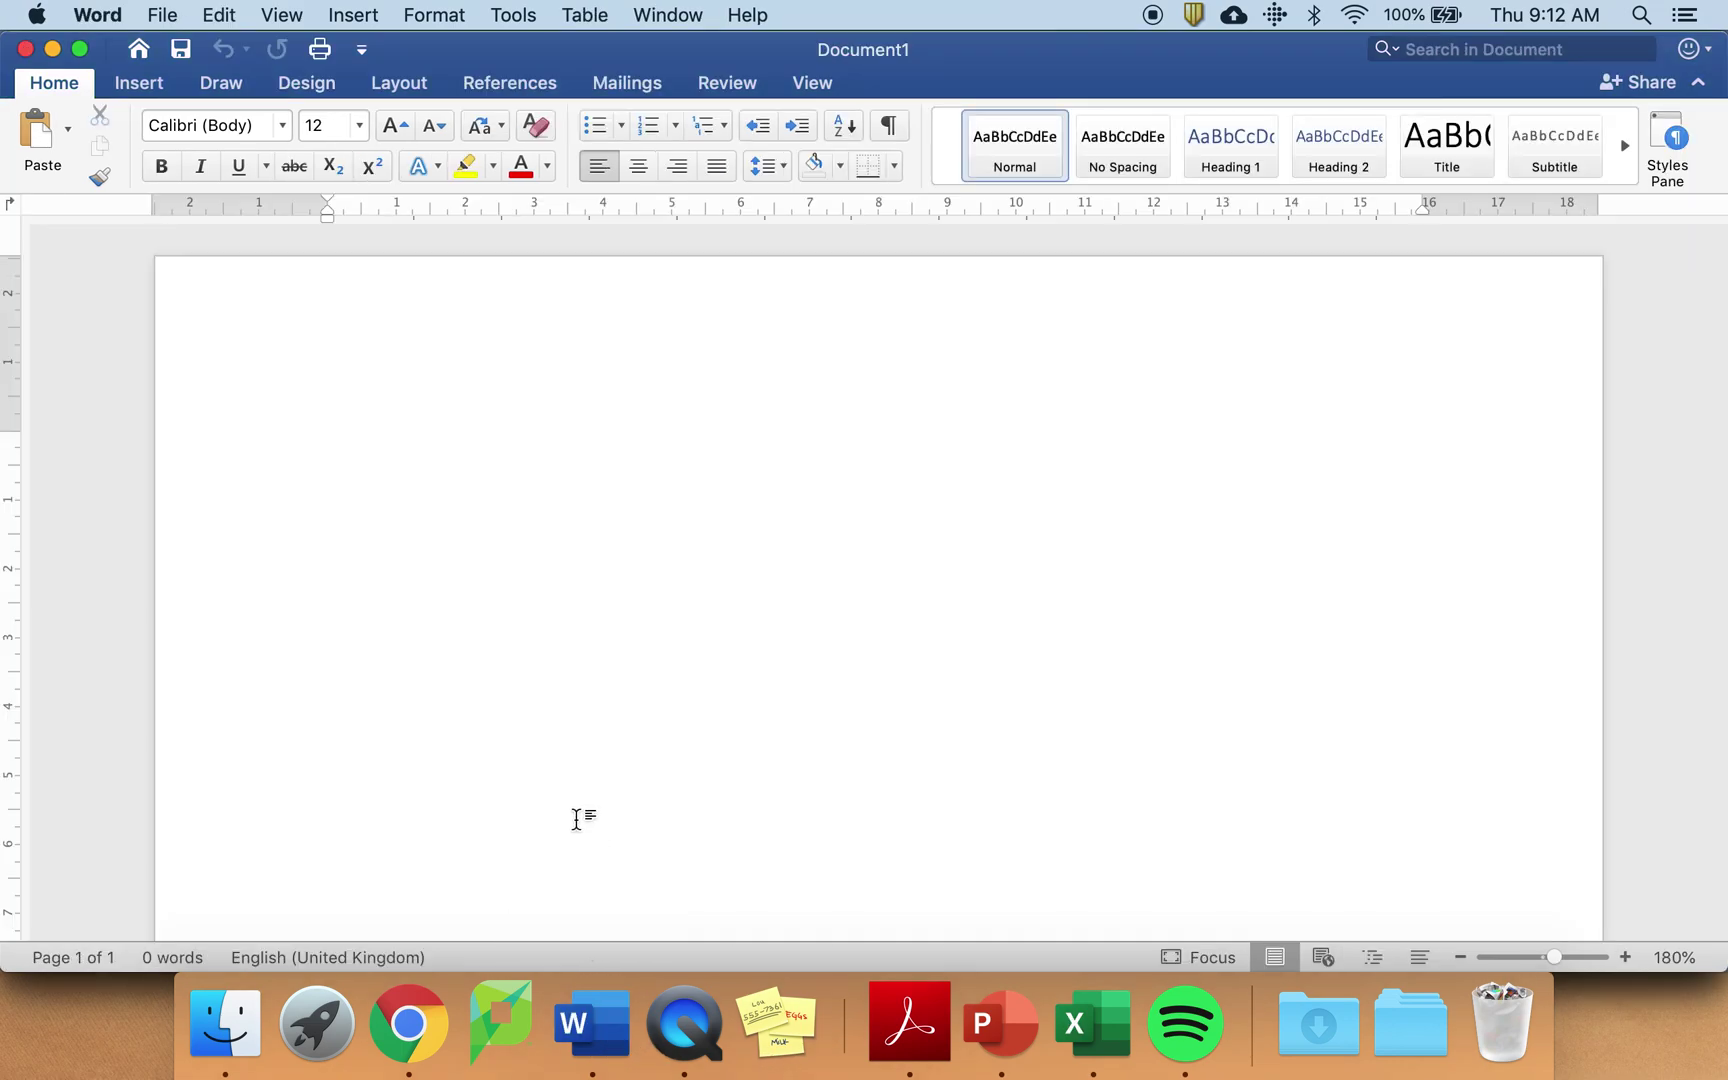
Paste the Elodea bubble-count table below a blank line and select the whole table.
key(Return)
key(Return)
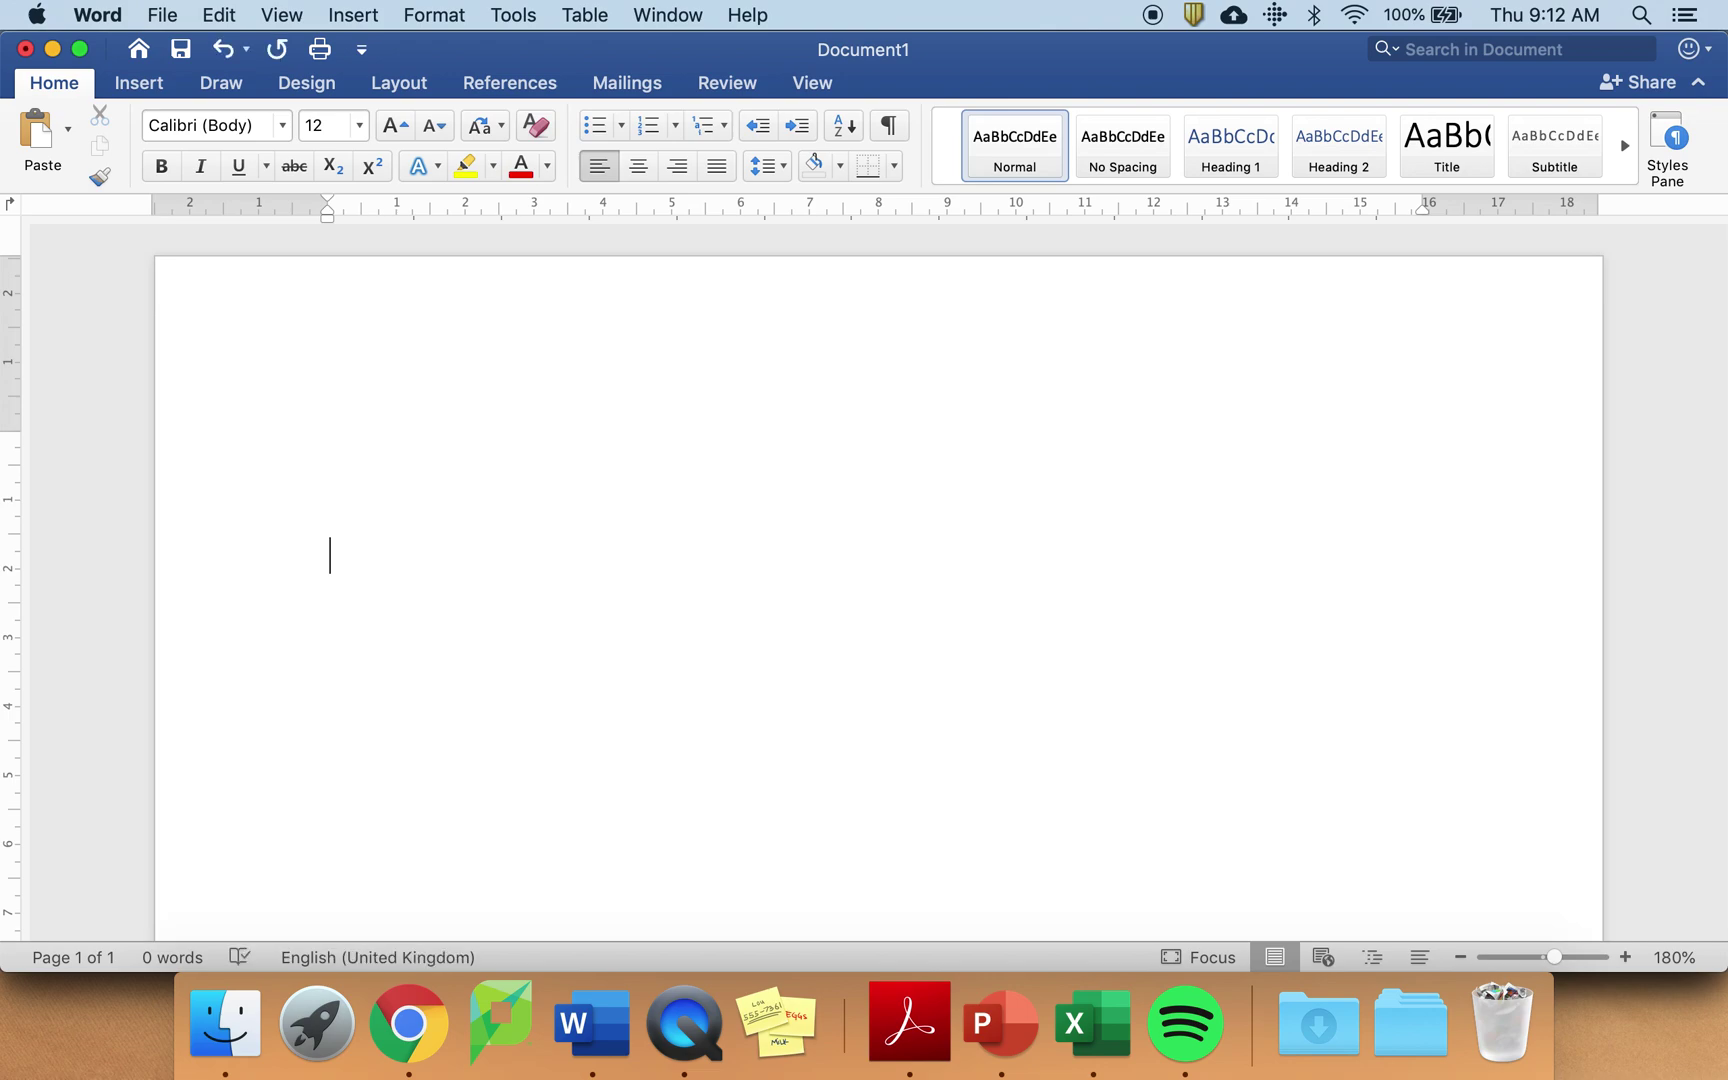
key(super+v)
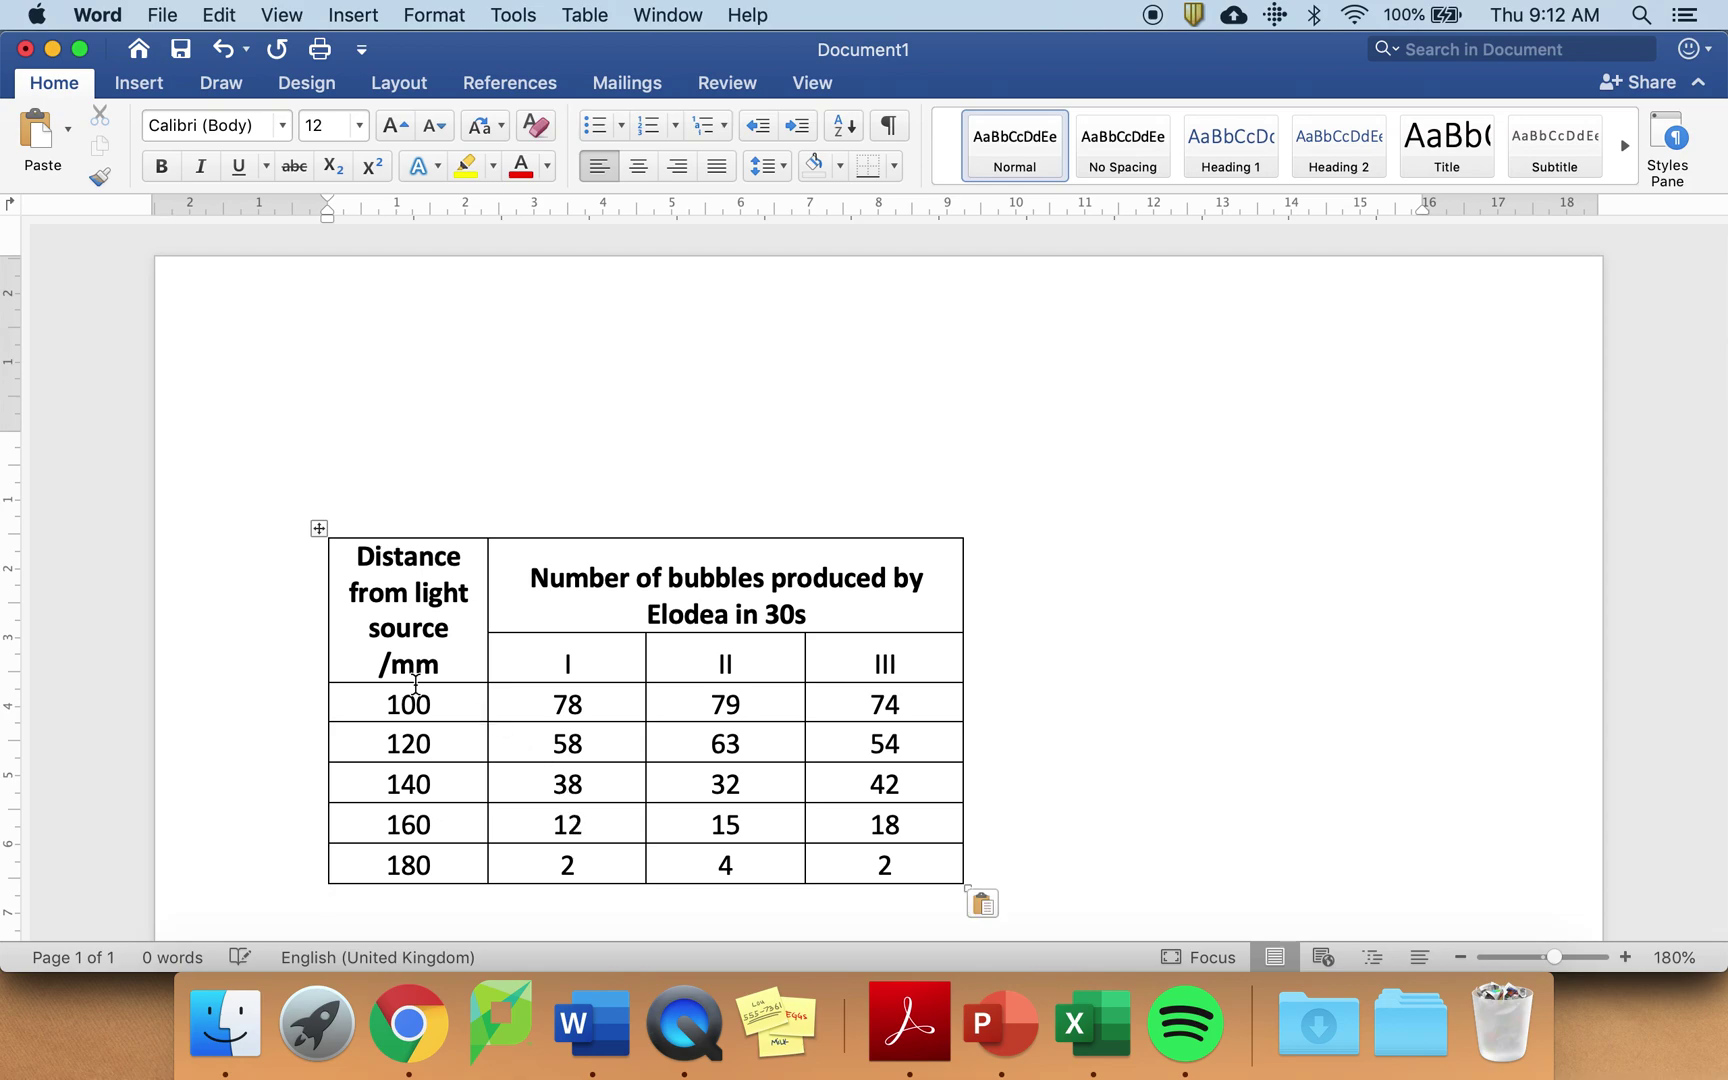
click(318, 529)
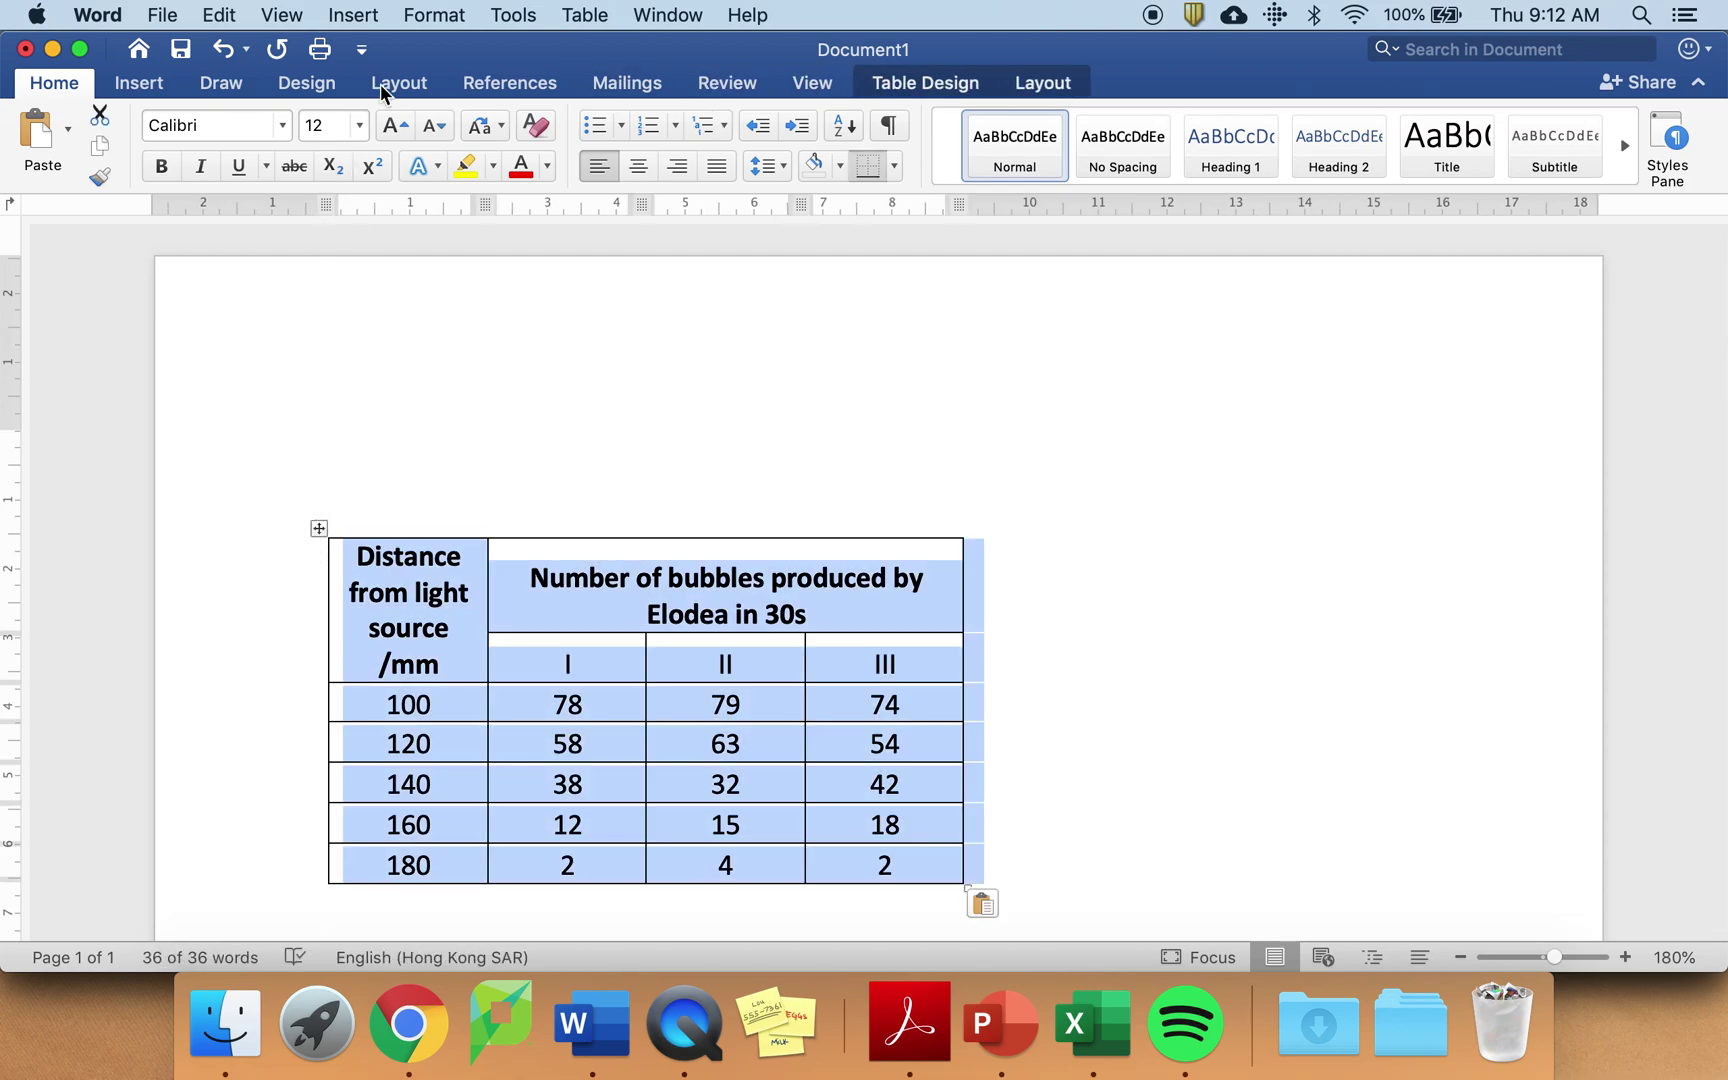
click(141, 88)
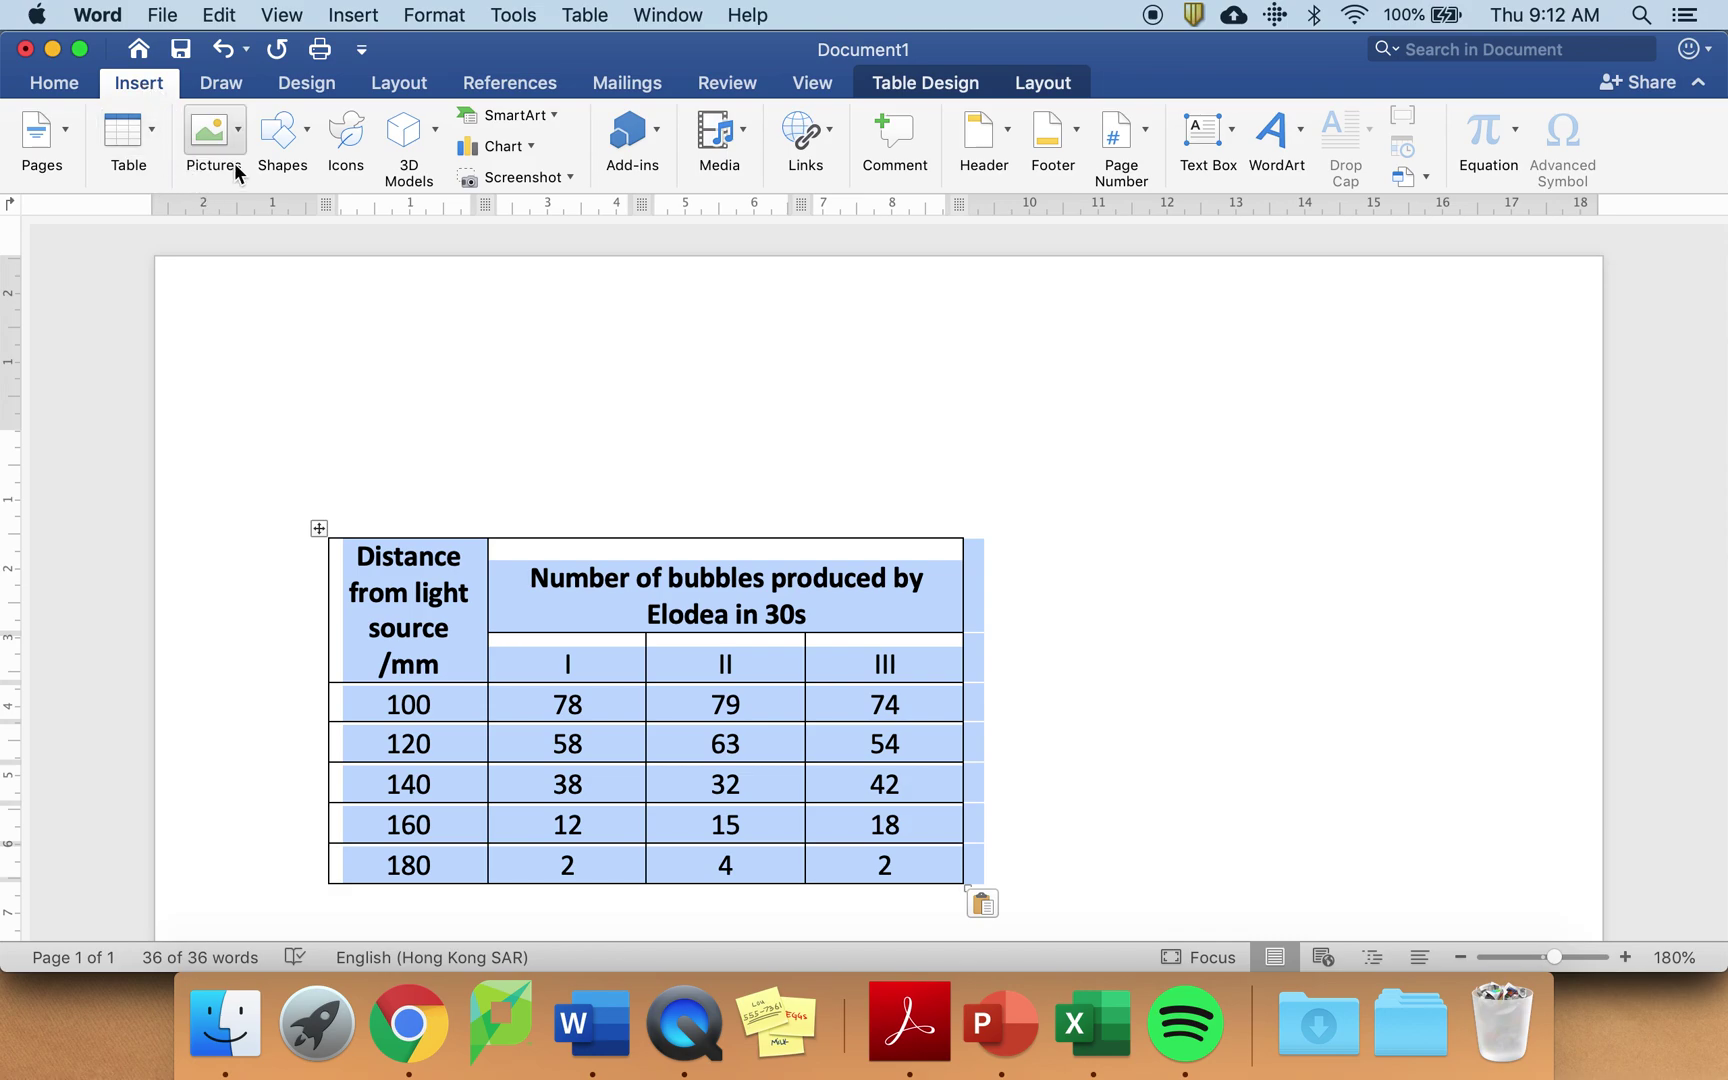
click(360, 16)
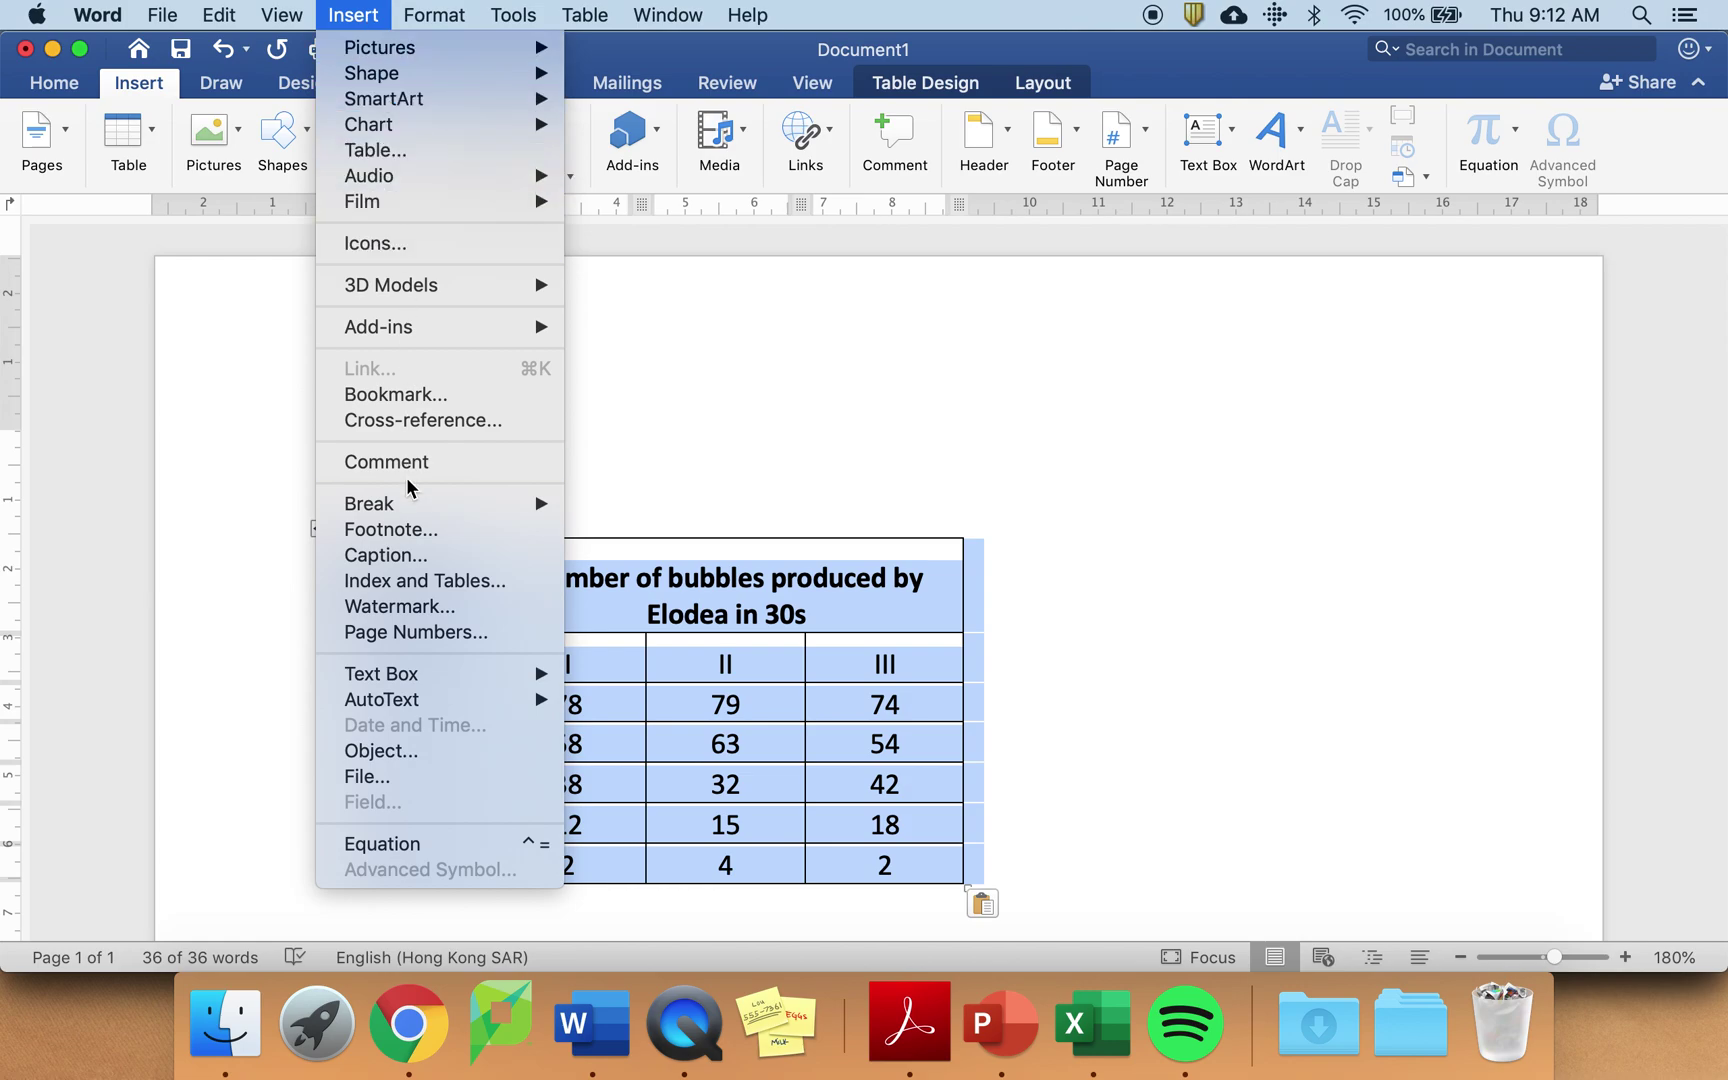
Caption the table 'Table 1: IV related to DV' and place the caret below it.
click(400, 557)
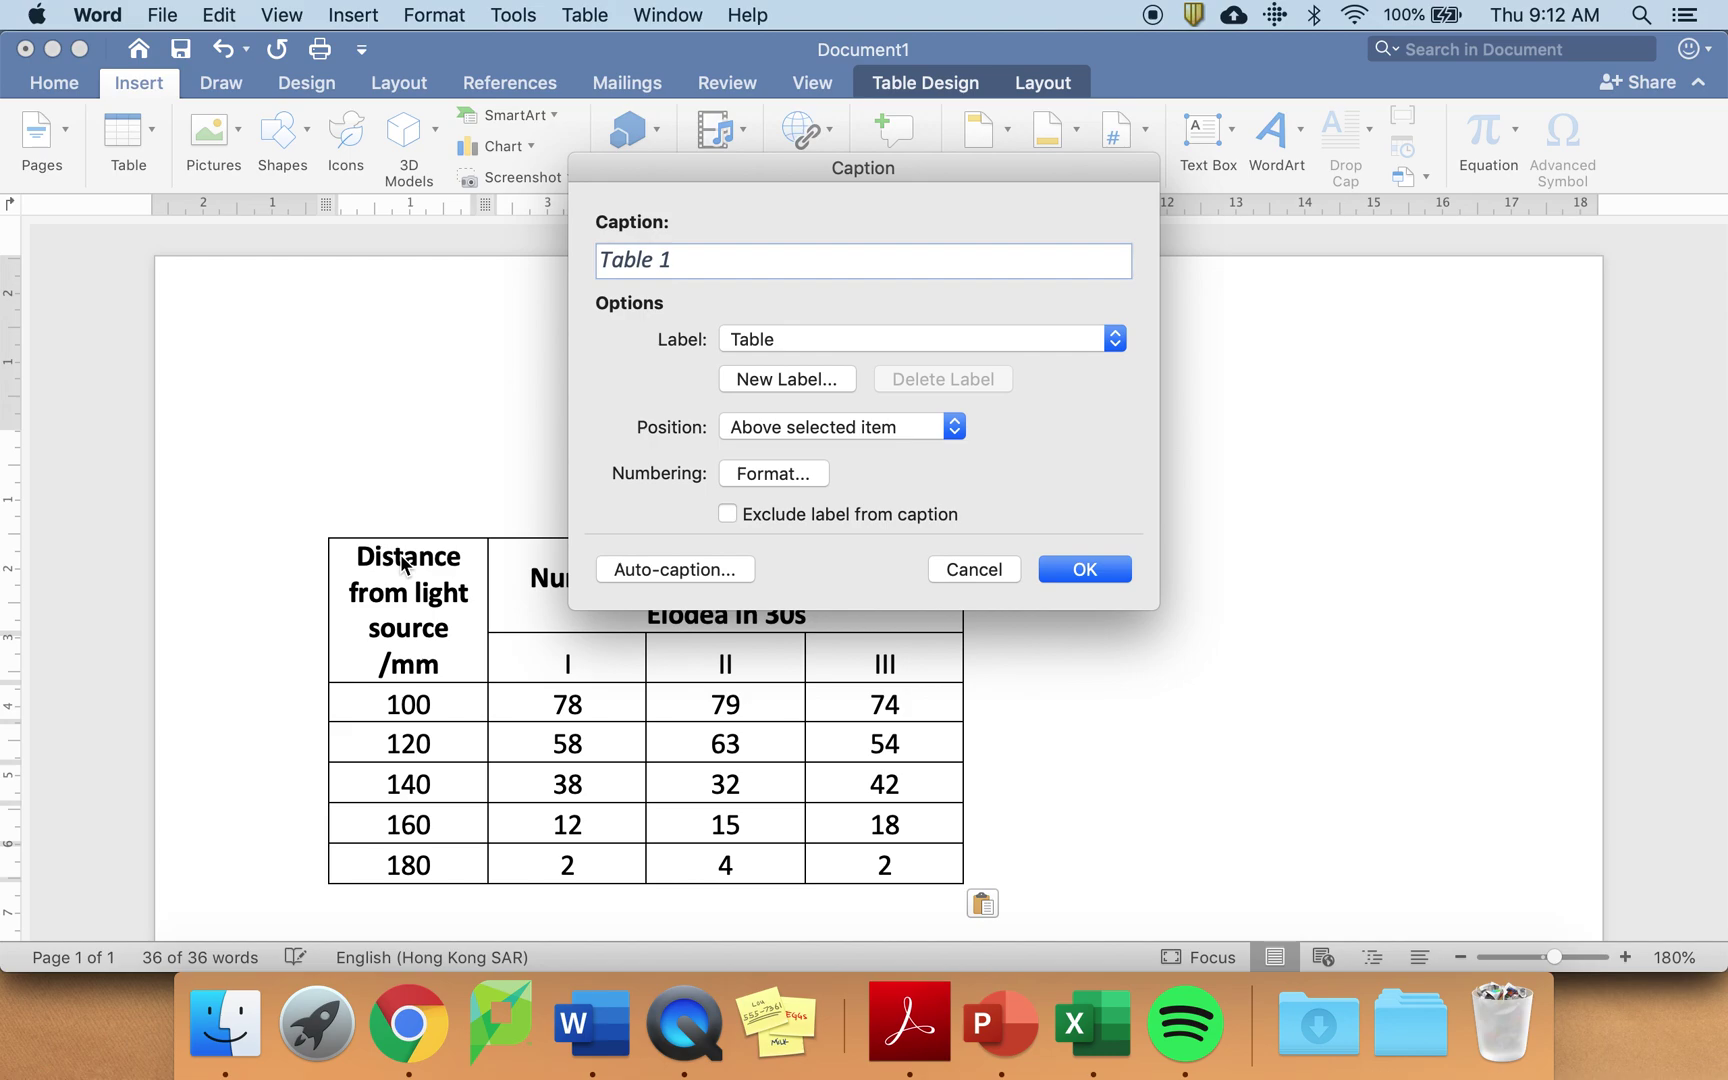
text(: IV related to DV)
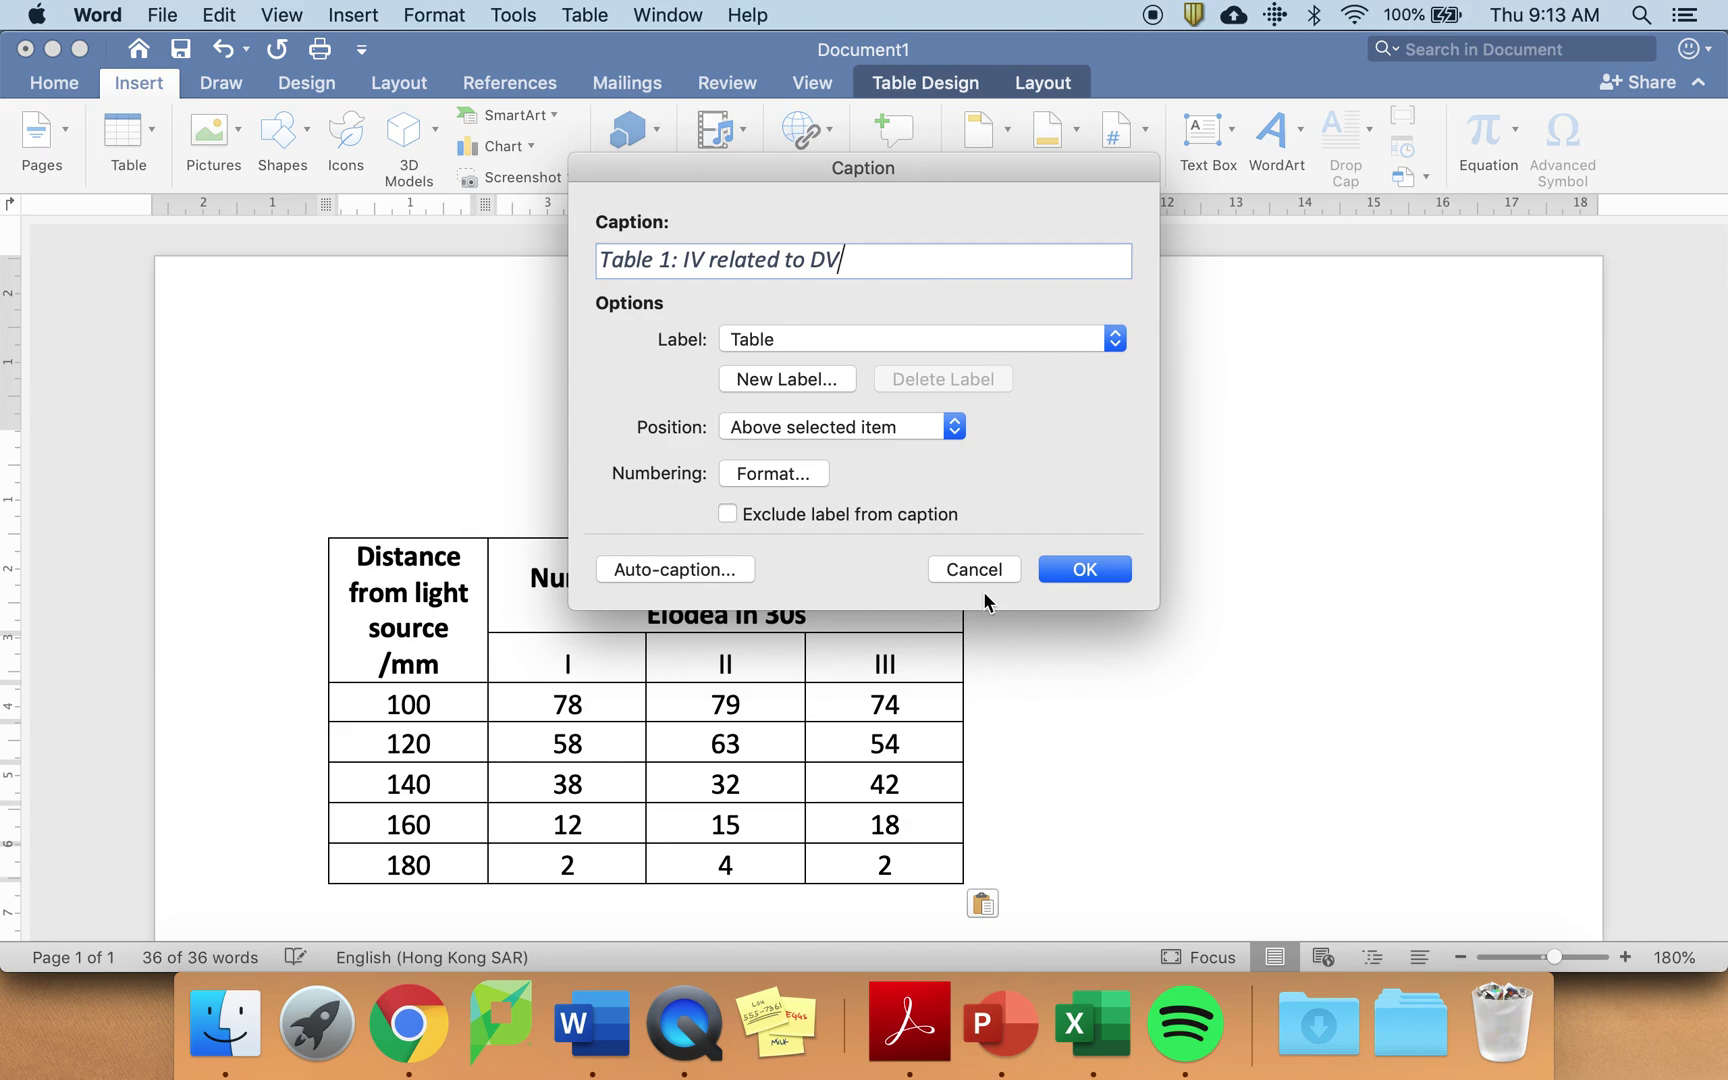
click(1092, 568)
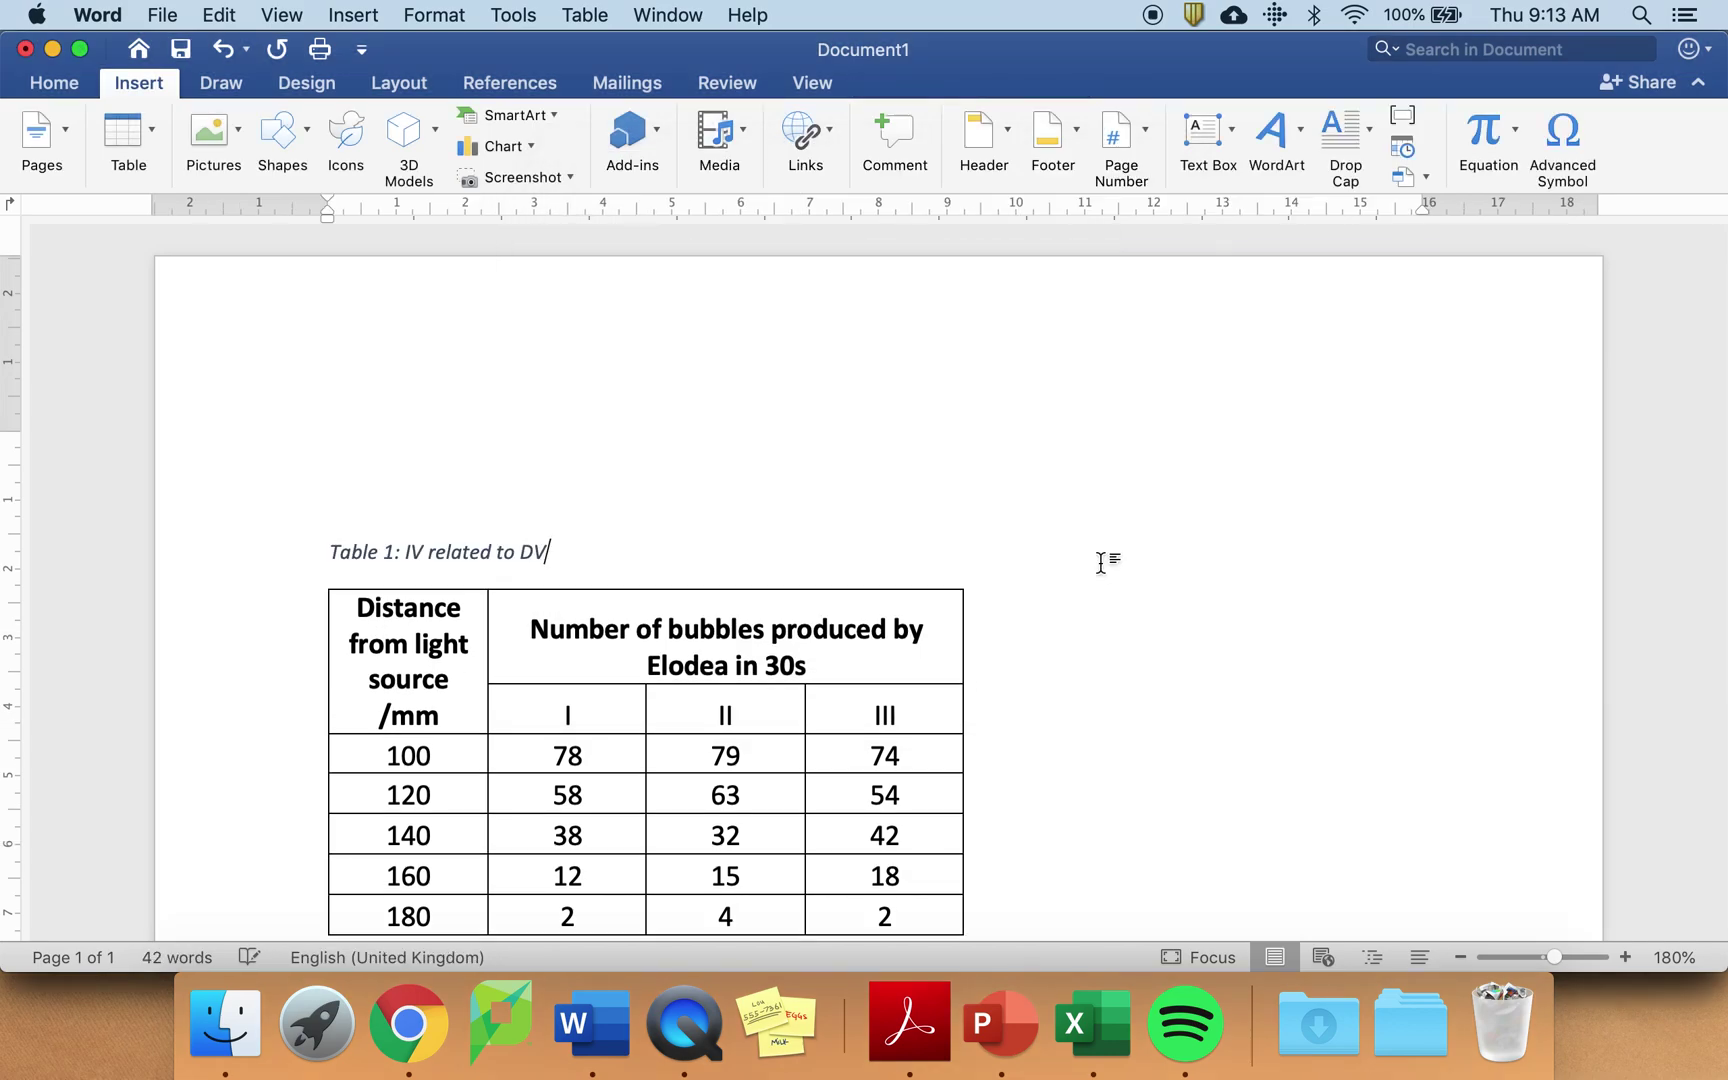
scroll(1165, 614, down, 5)
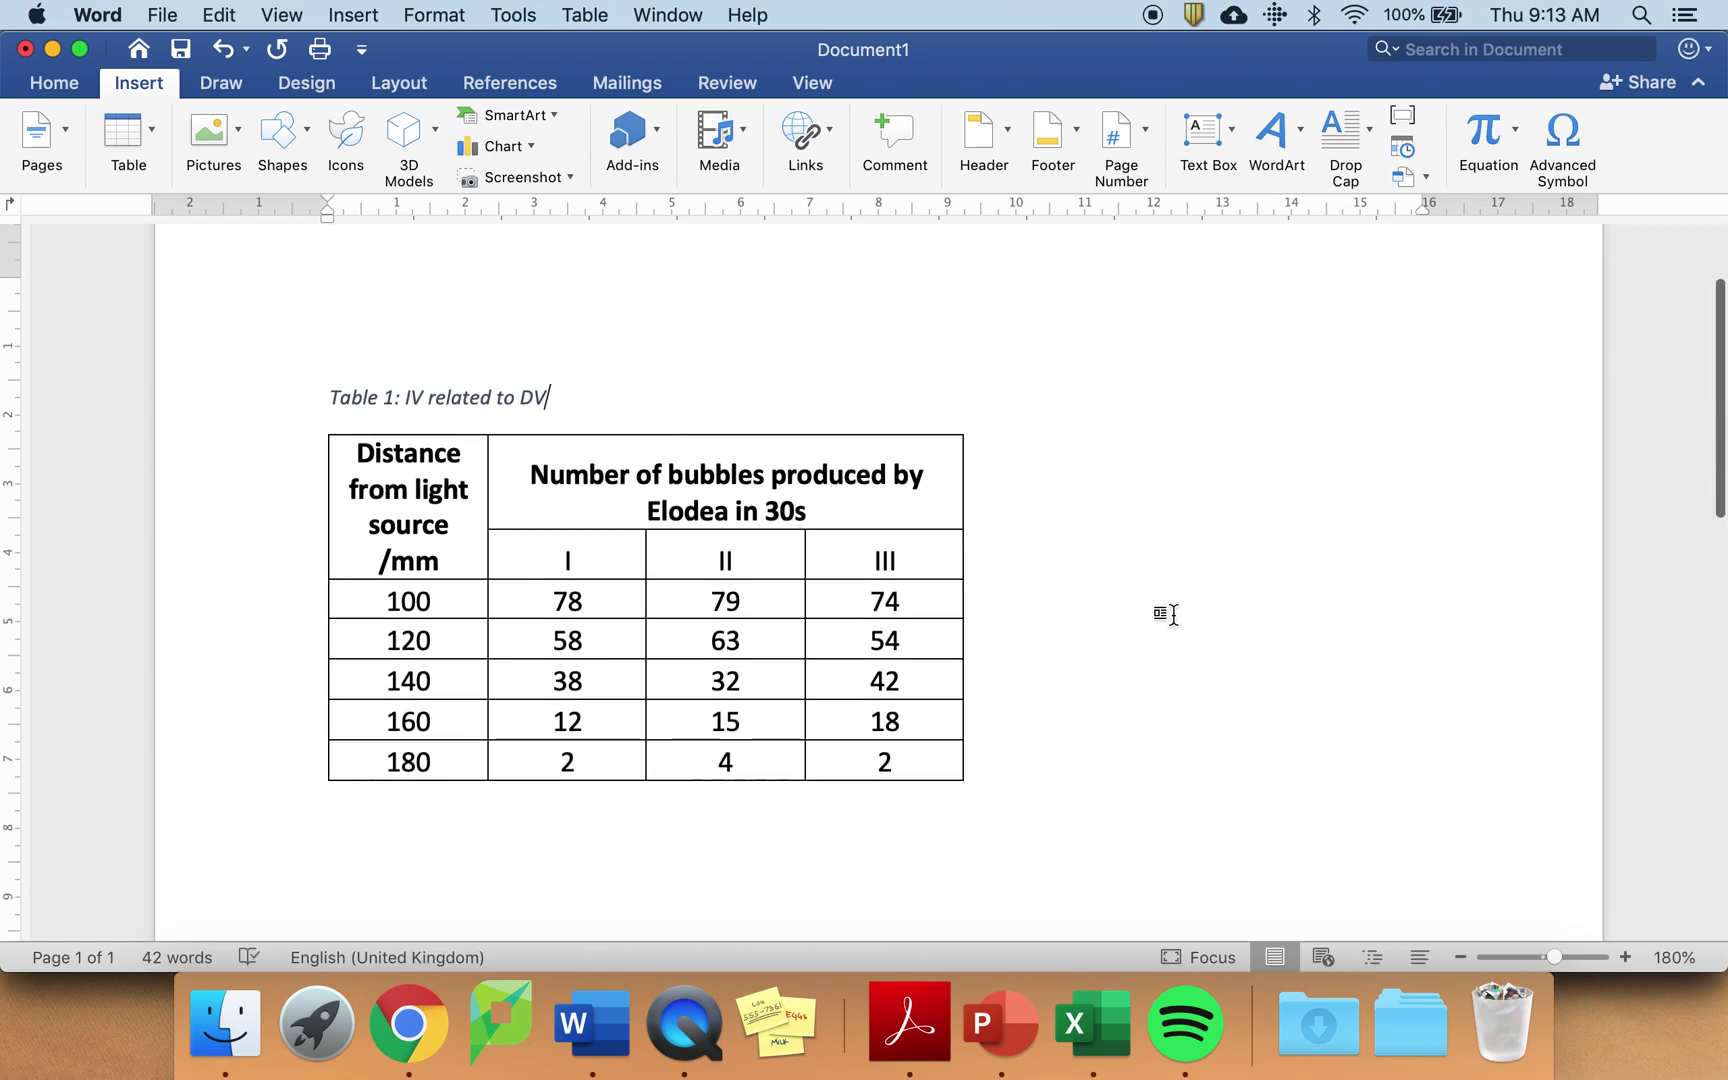
scroll(1165, 614, down, 3)
click(368, 763)
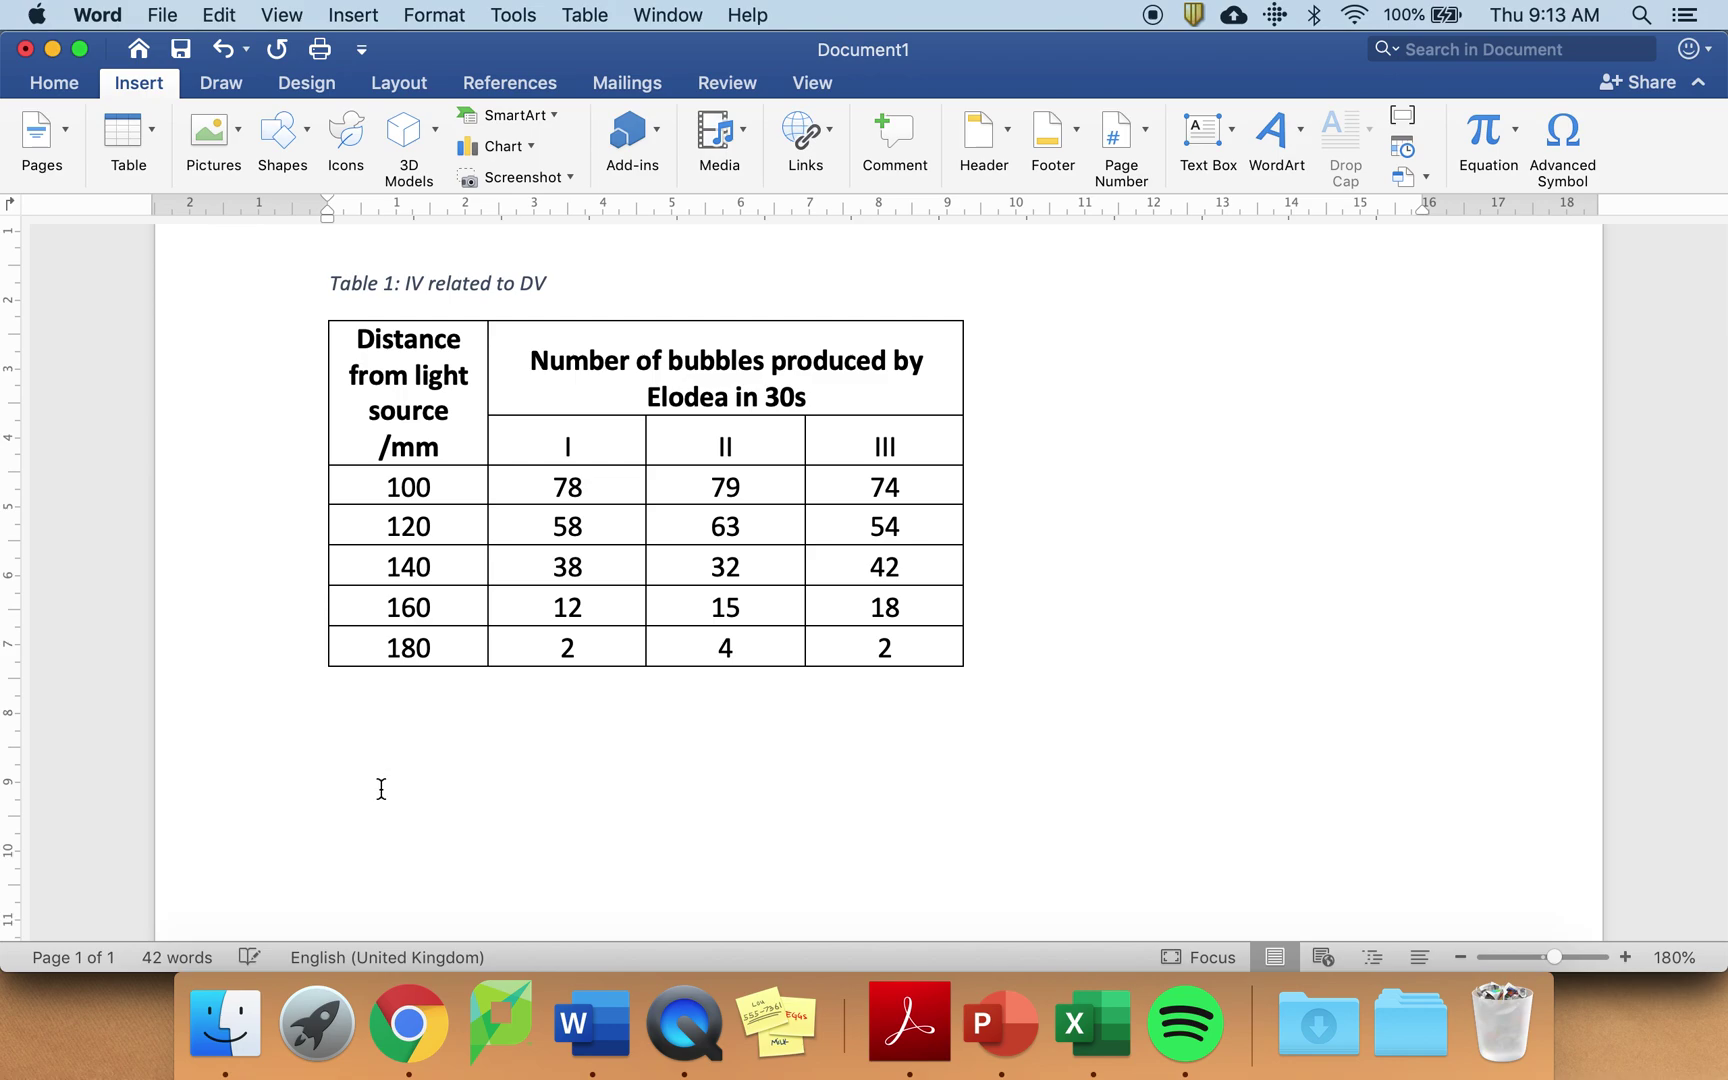
Copy the processed rate table C16:G22 and add a blank line below Table 1 in Word.
click(1090, 1040)
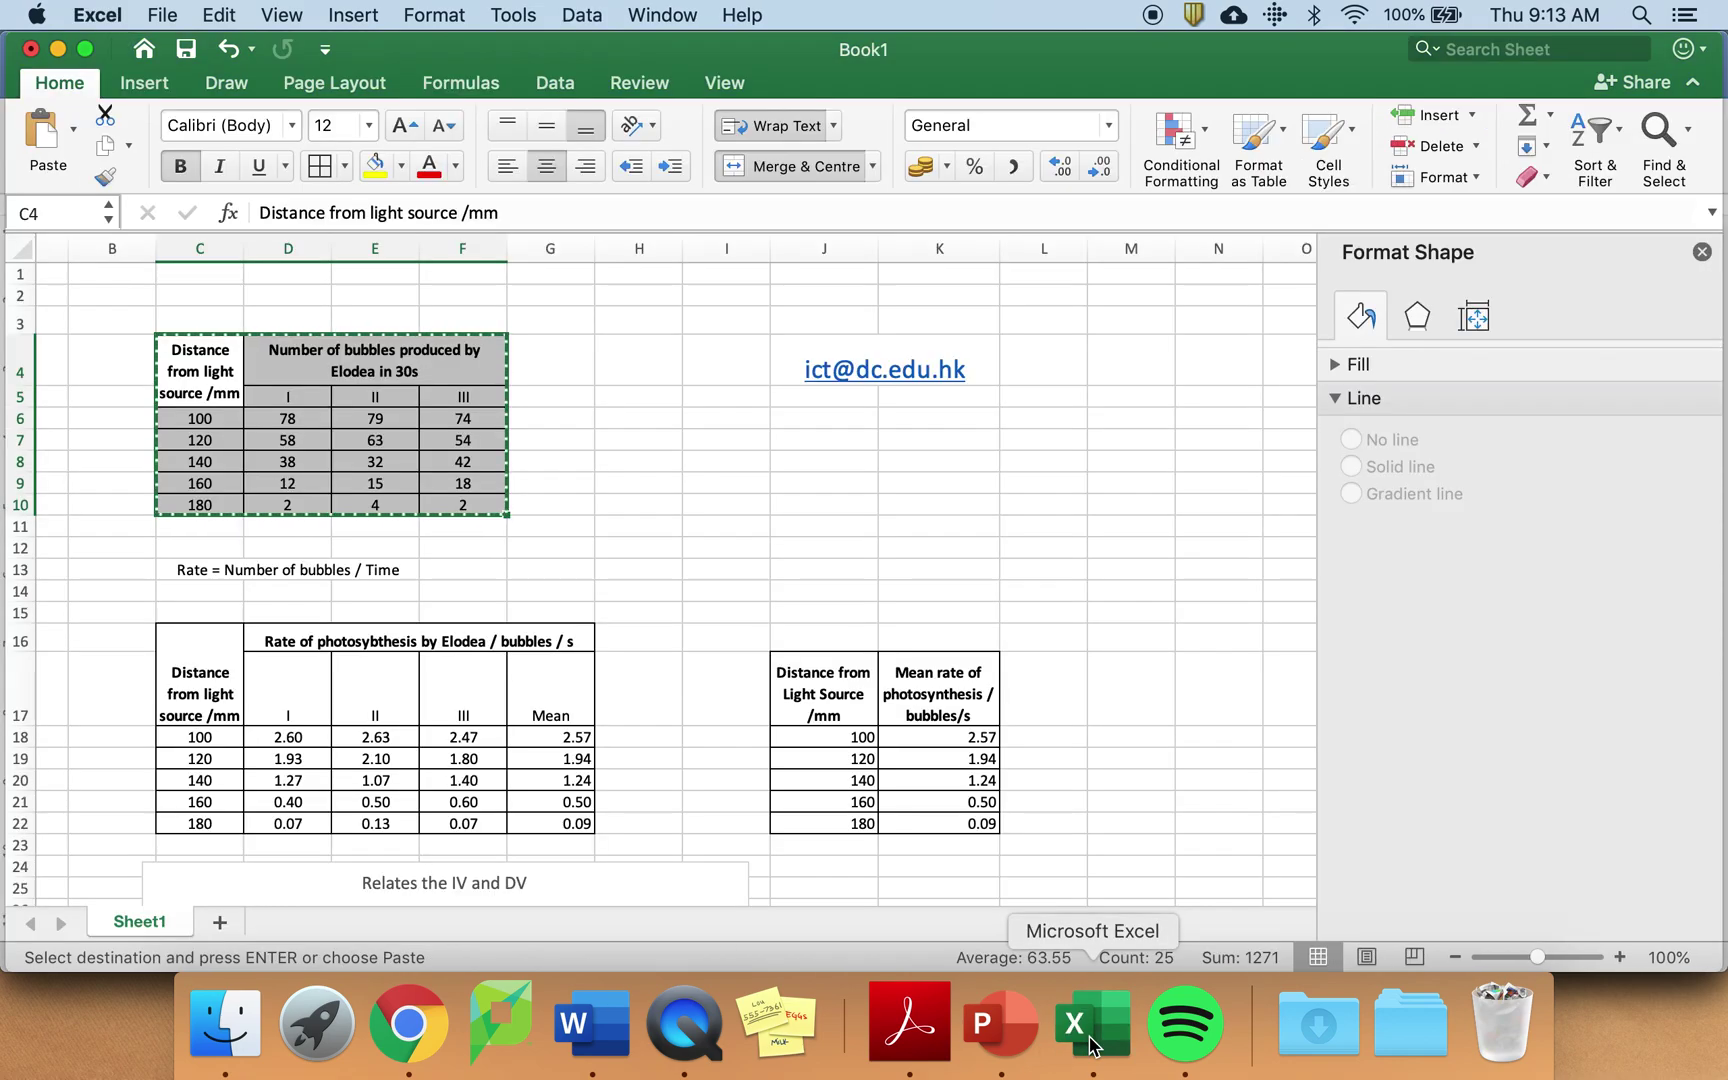
click(185, 642)
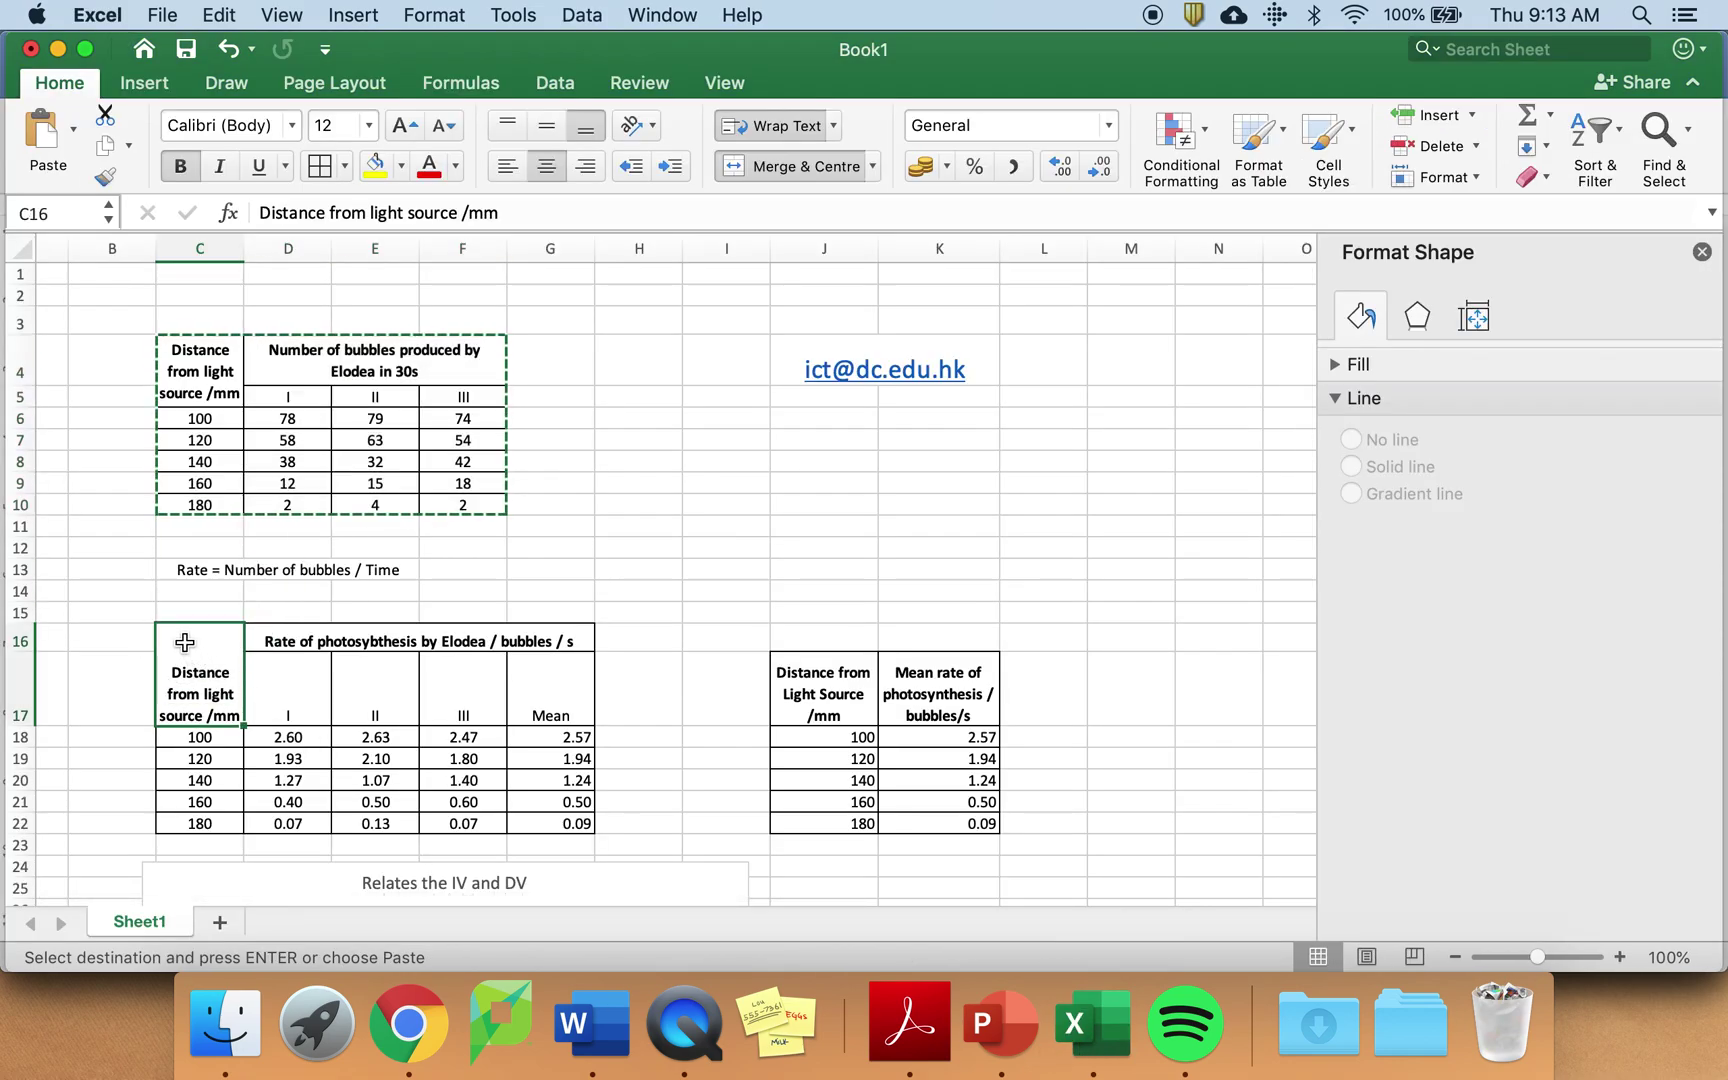
shift+click(566, 827)
key(super+c)
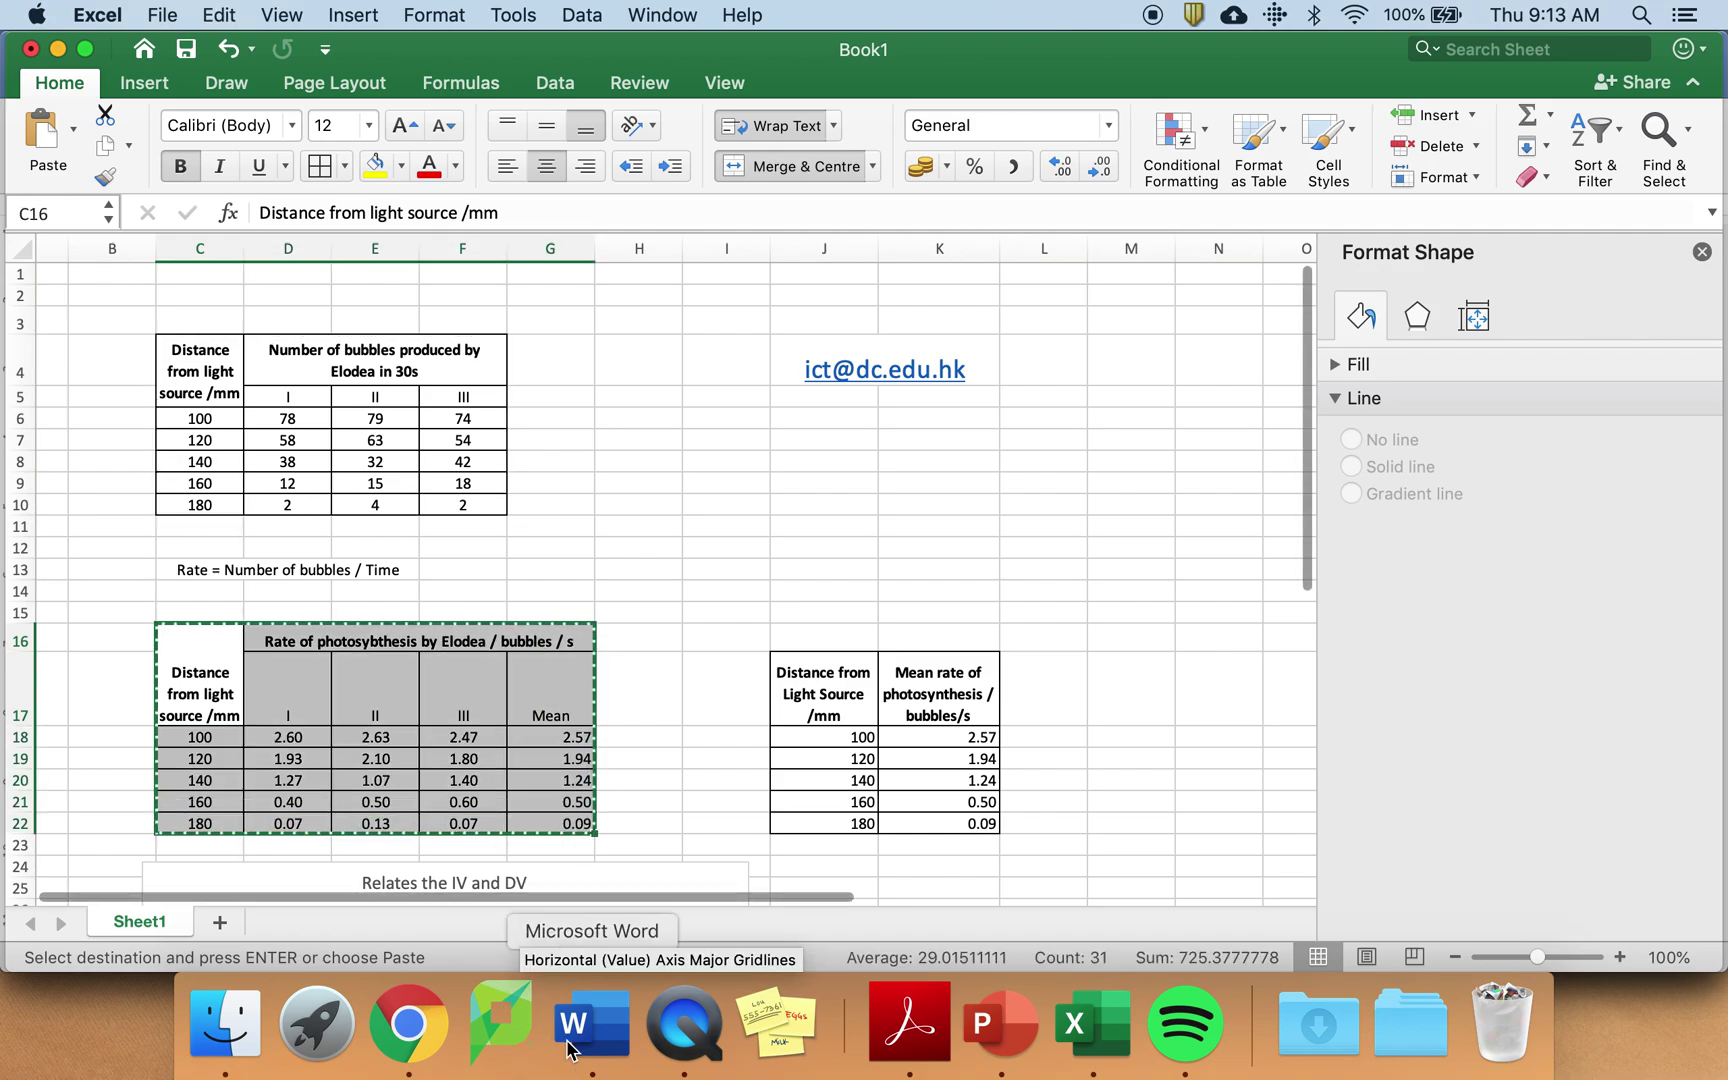
click(585, 1045)
key(Return)
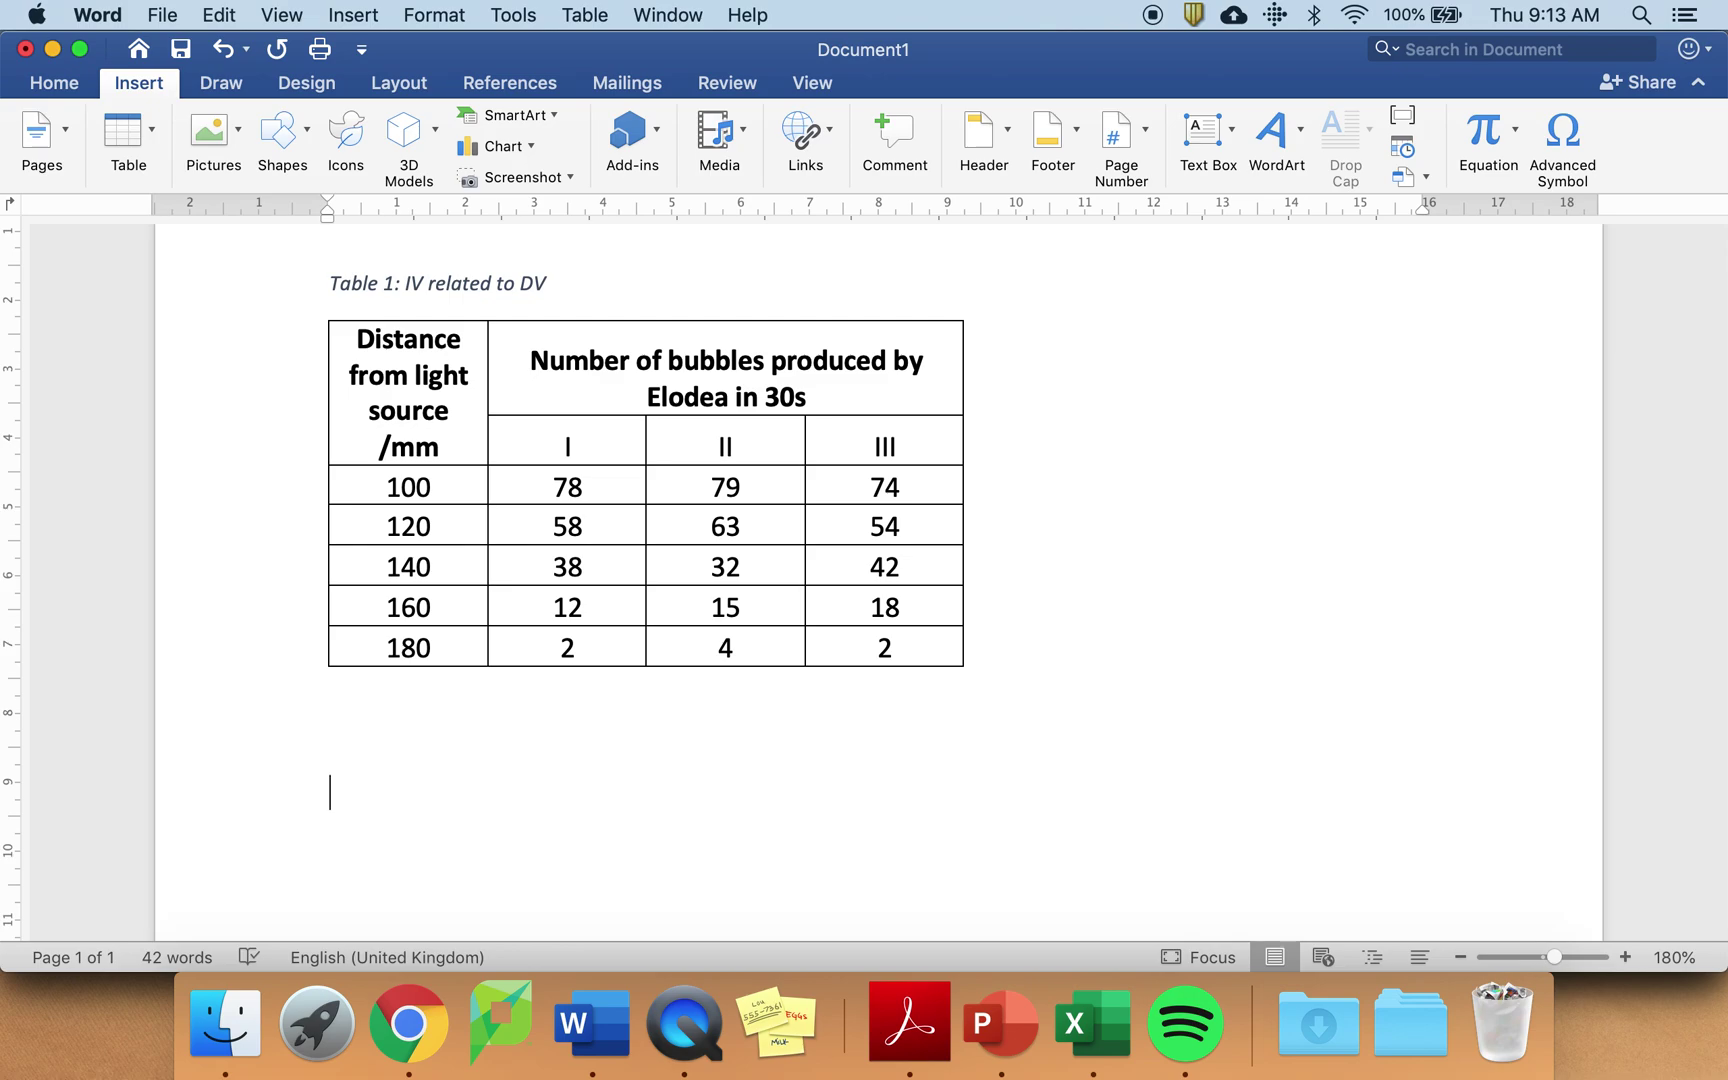
Paste the processed rate table, select it, and caption it 'Table 2: IV to processed DV'.
key(super+v)
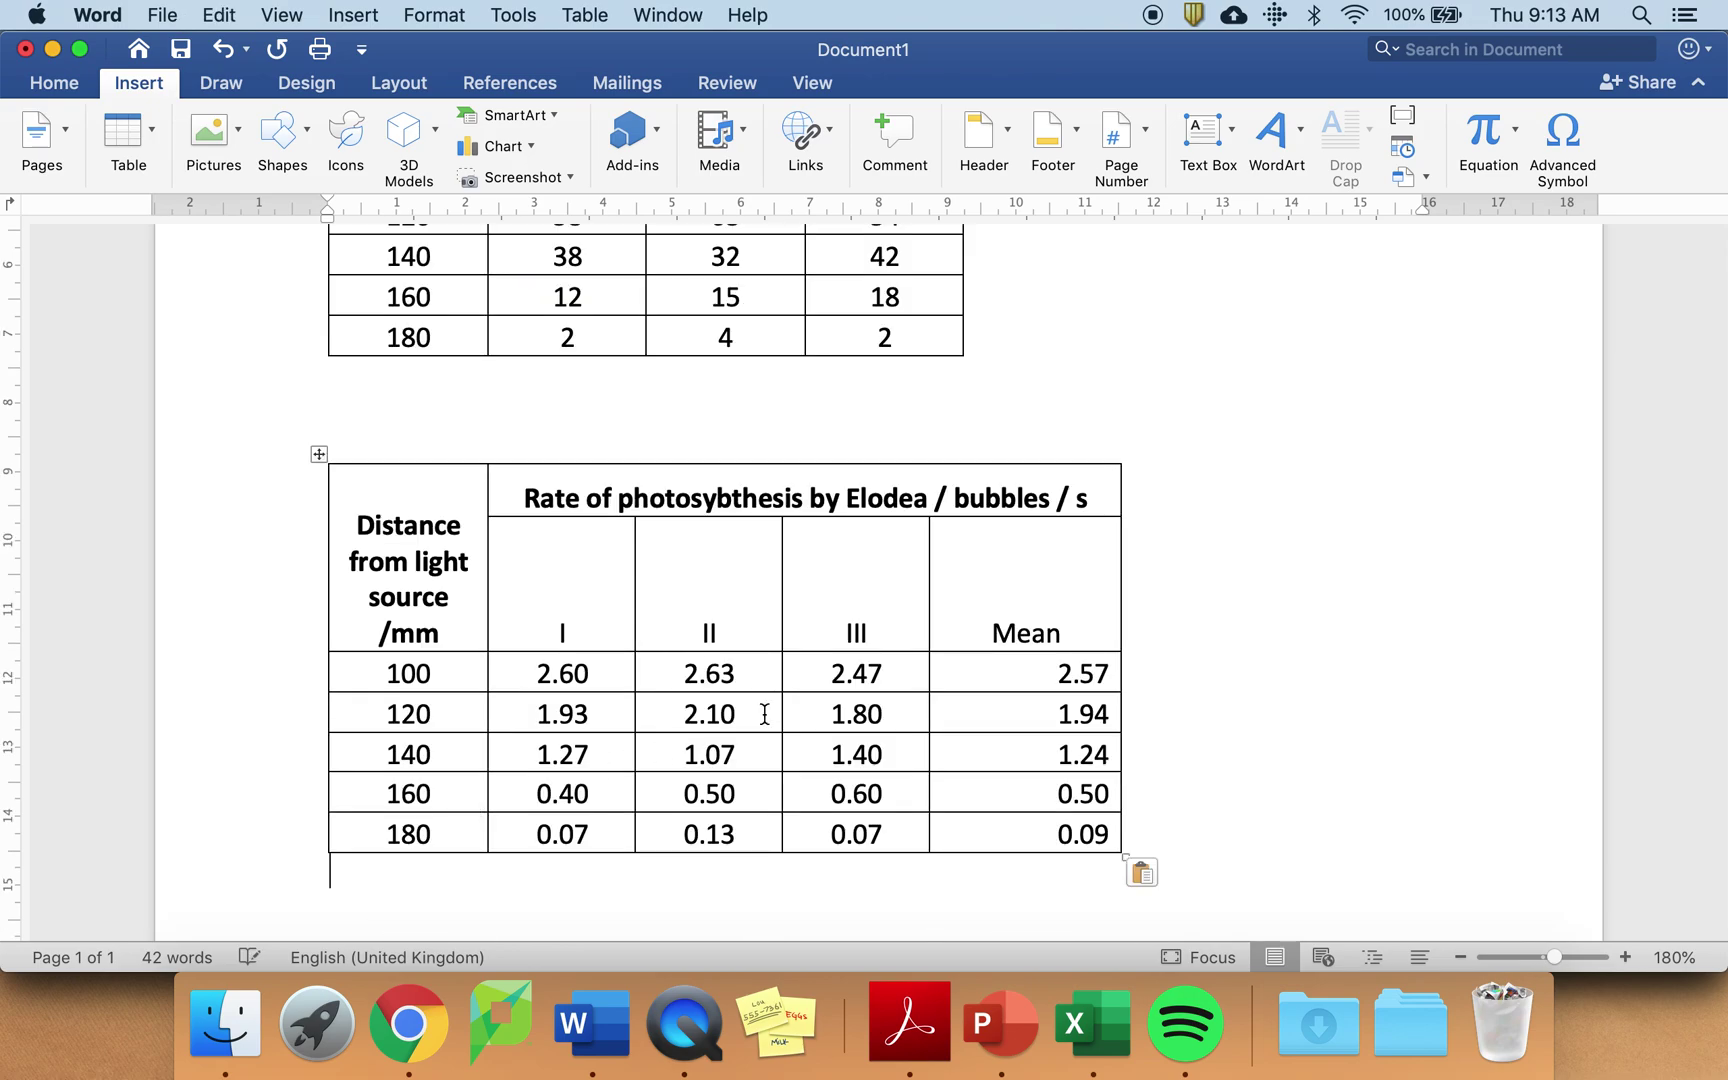
click(318, 453)
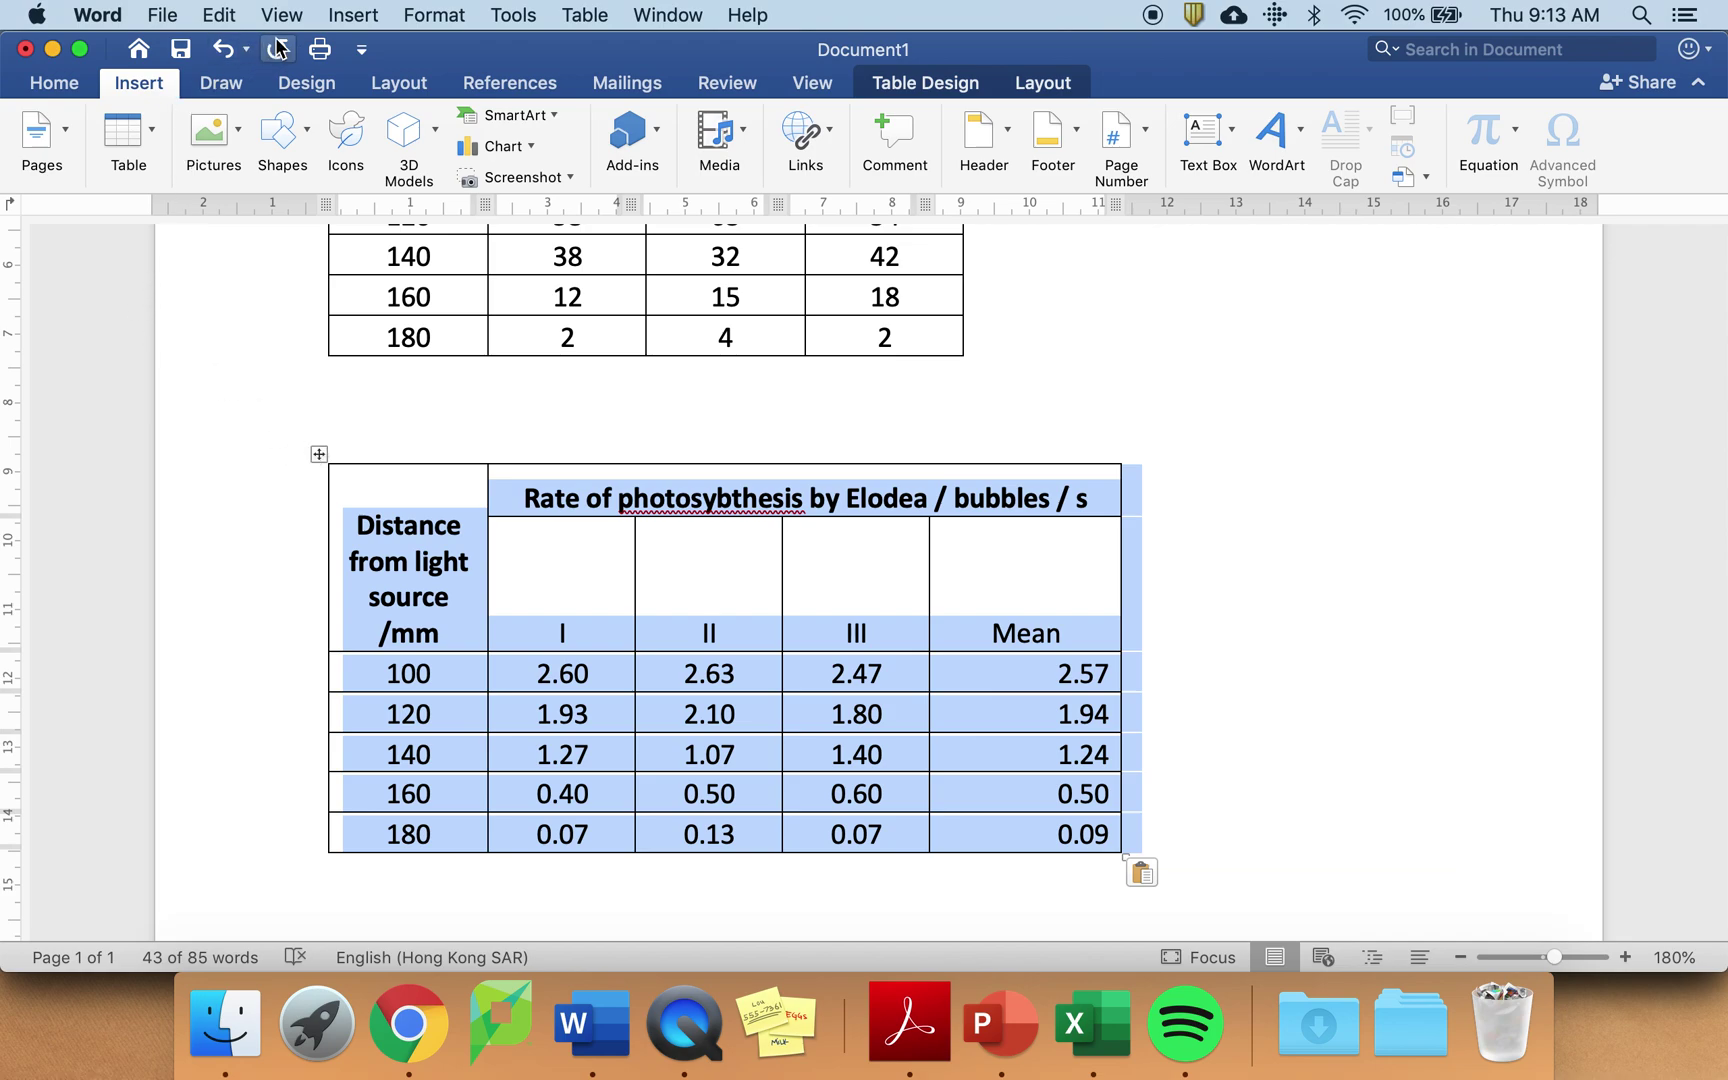
click(355, 15)
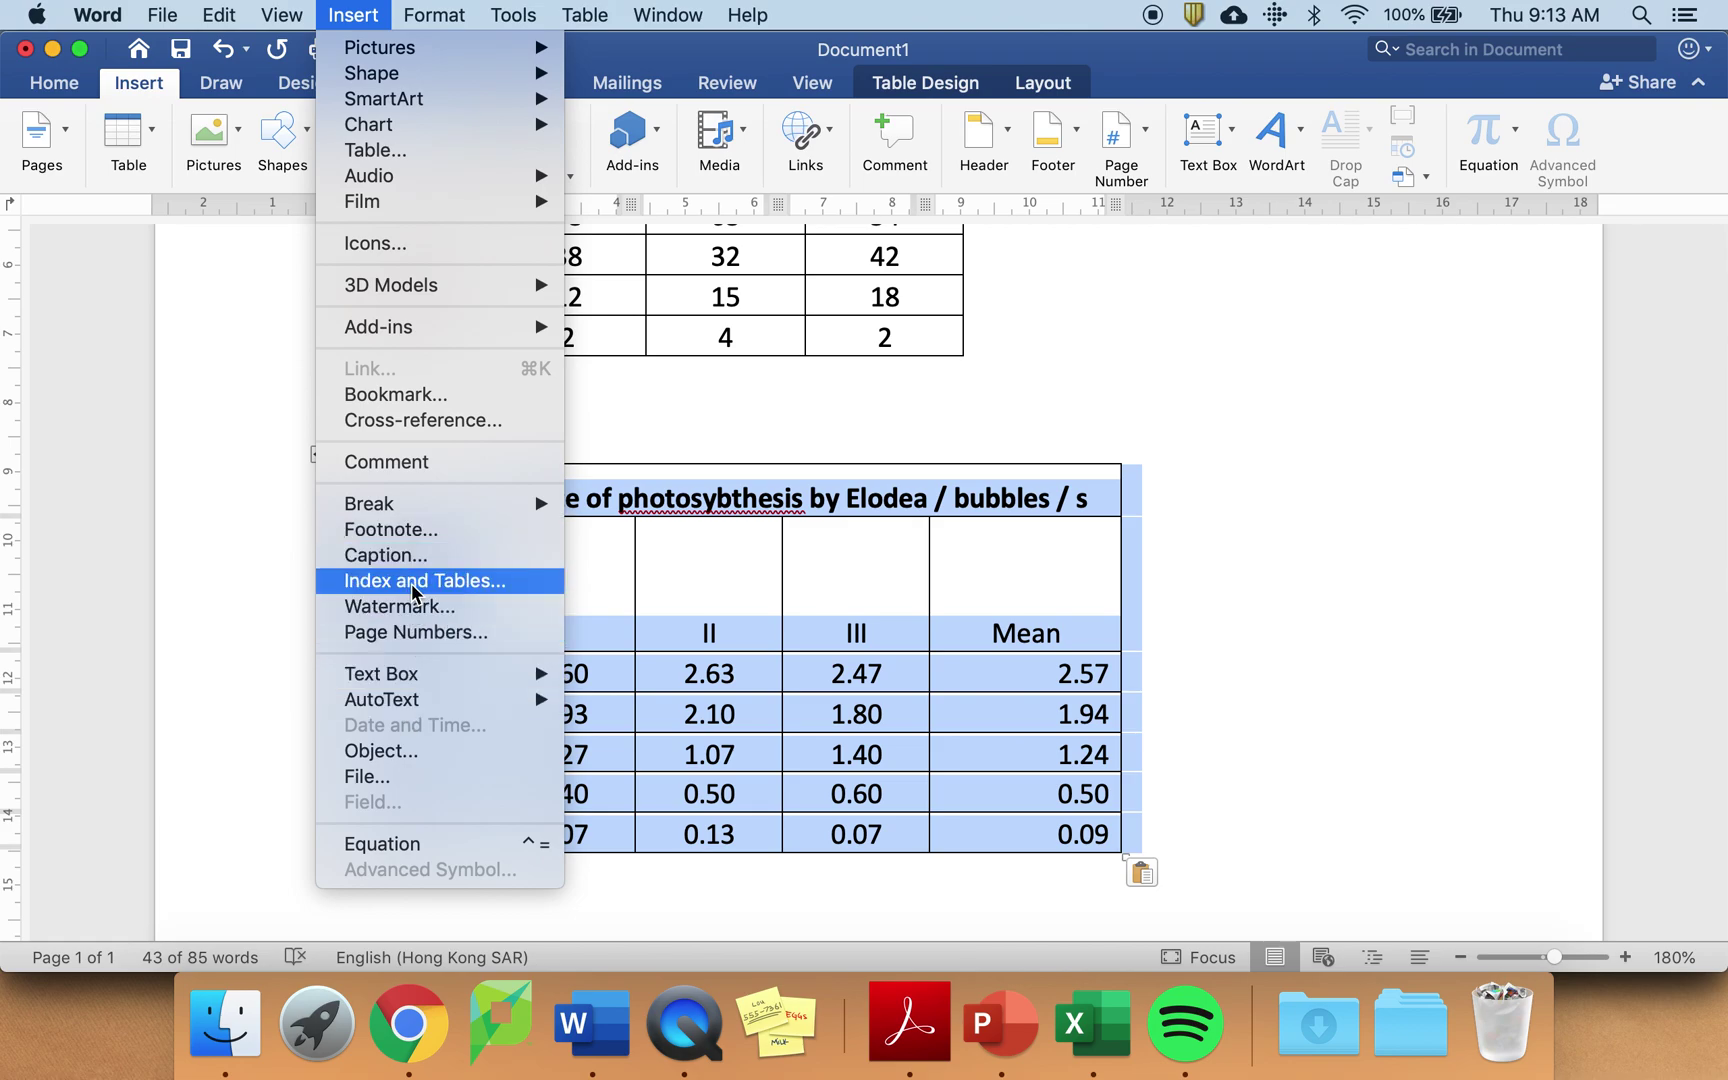
click(400, 556)
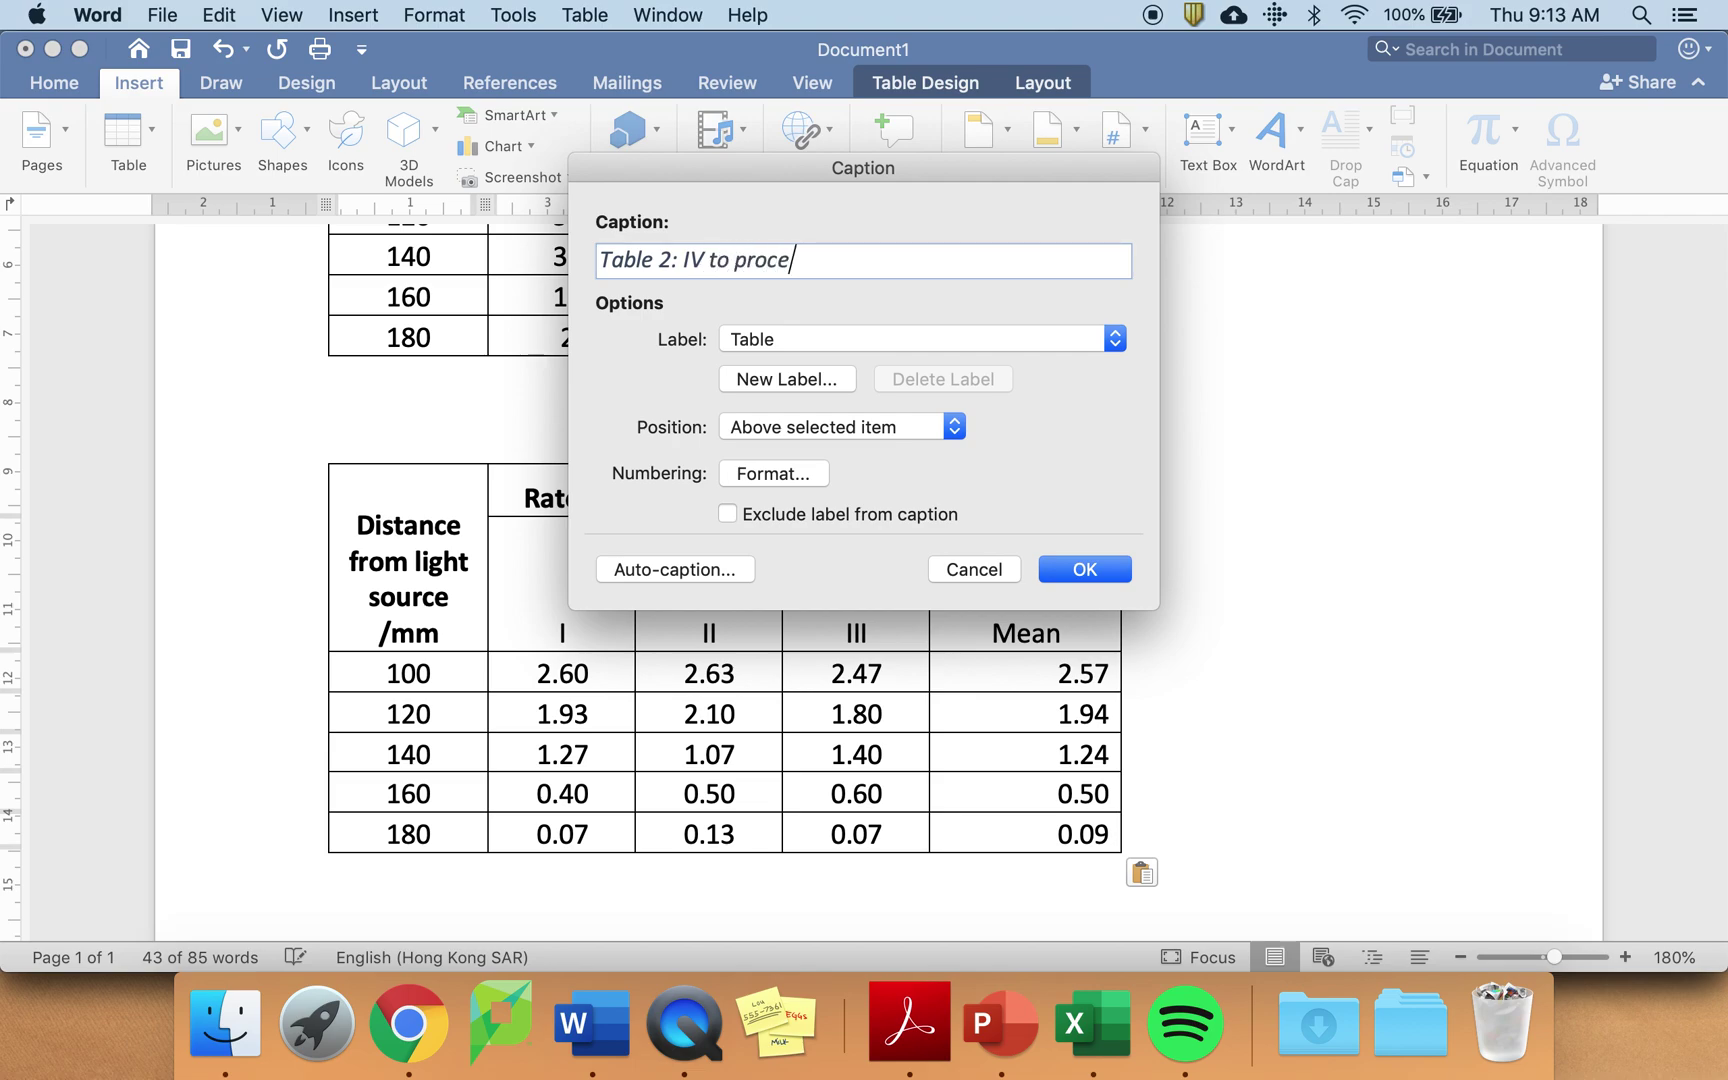
text(sed DV)
Add the Table 2 caption and correct the header word 'photosybthesis' to 'photosynthesis'.
click(1085, 568)
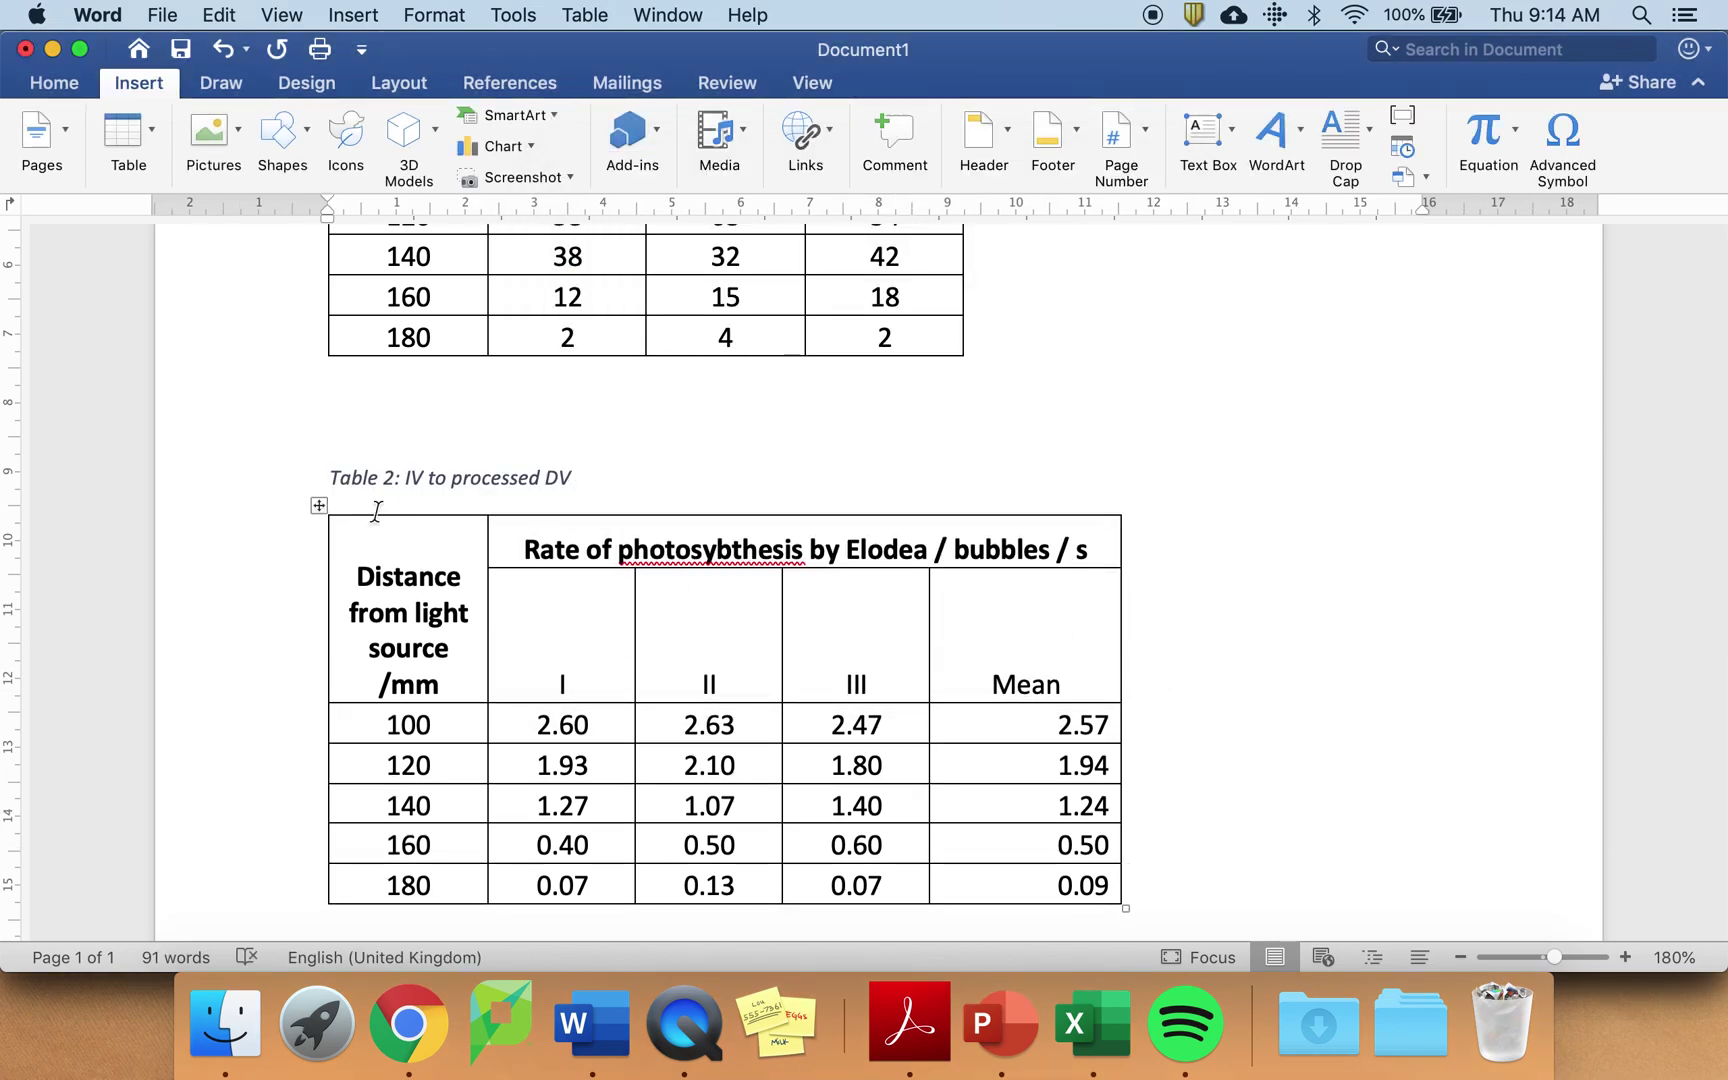
click(389, 478)
scroll(891, 482, down, 1)
click(717, 502)
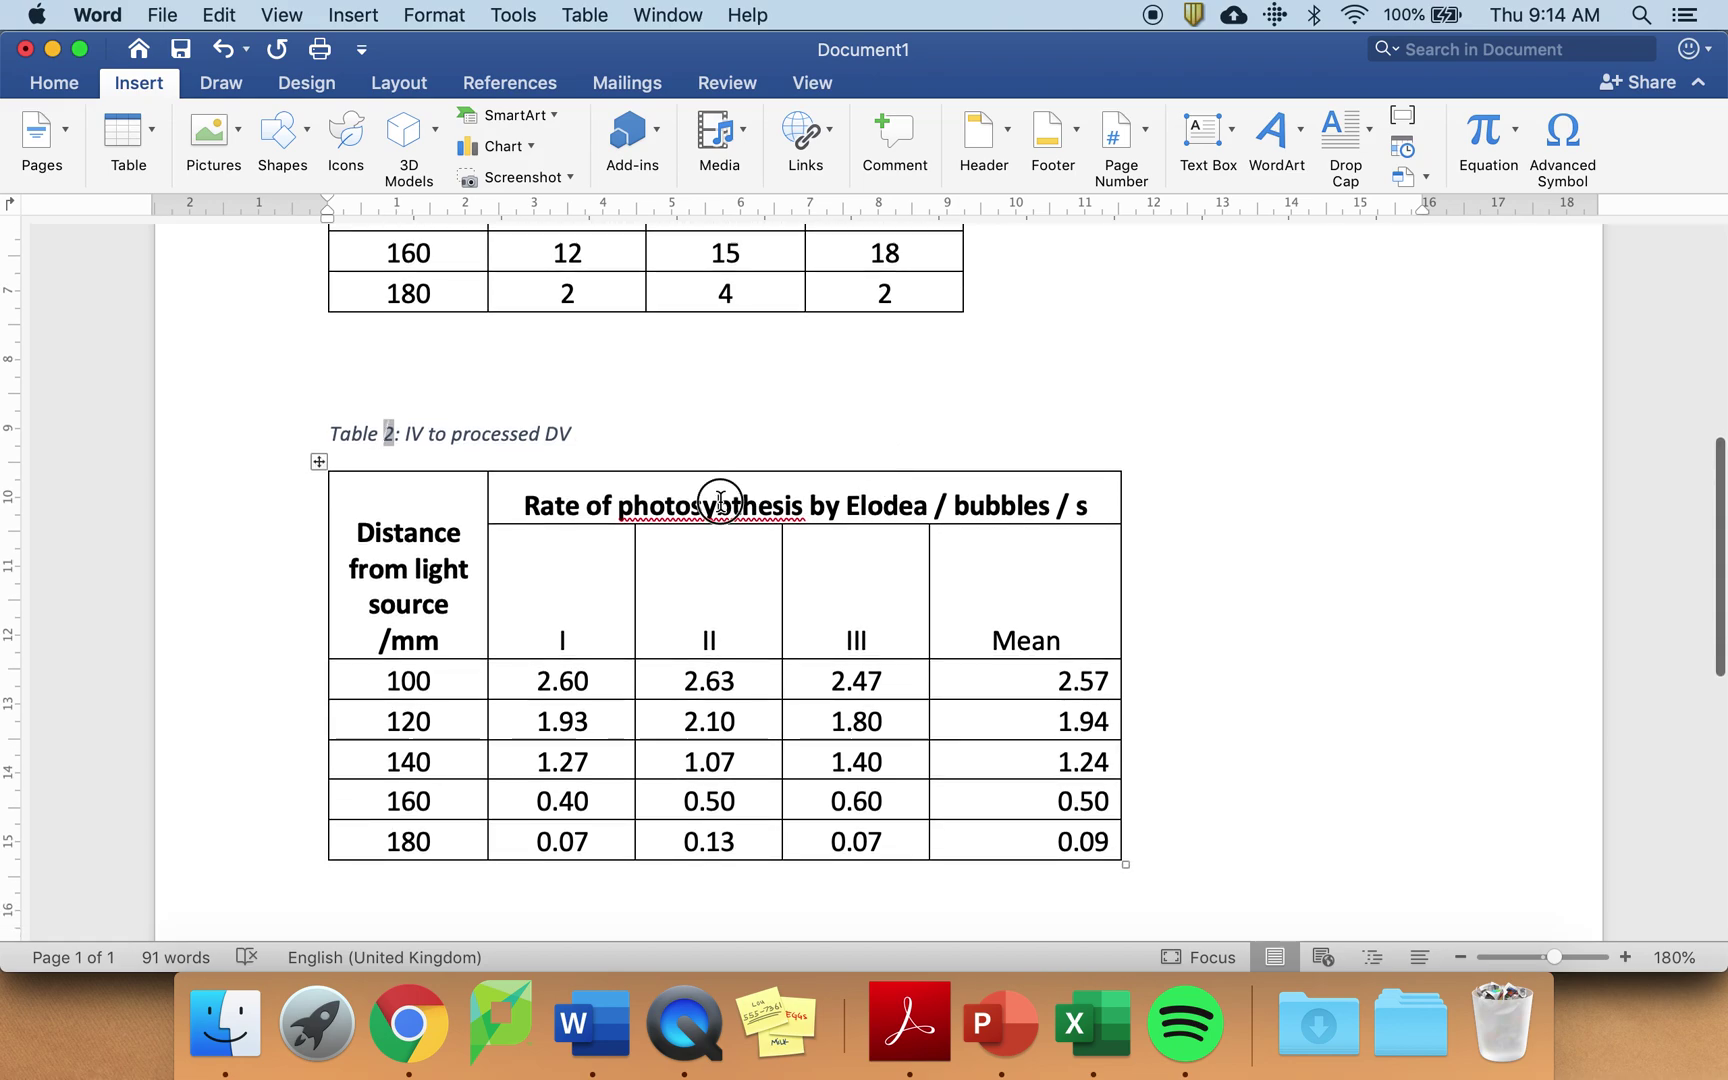
right_click(804, 518)
click(811, 534)
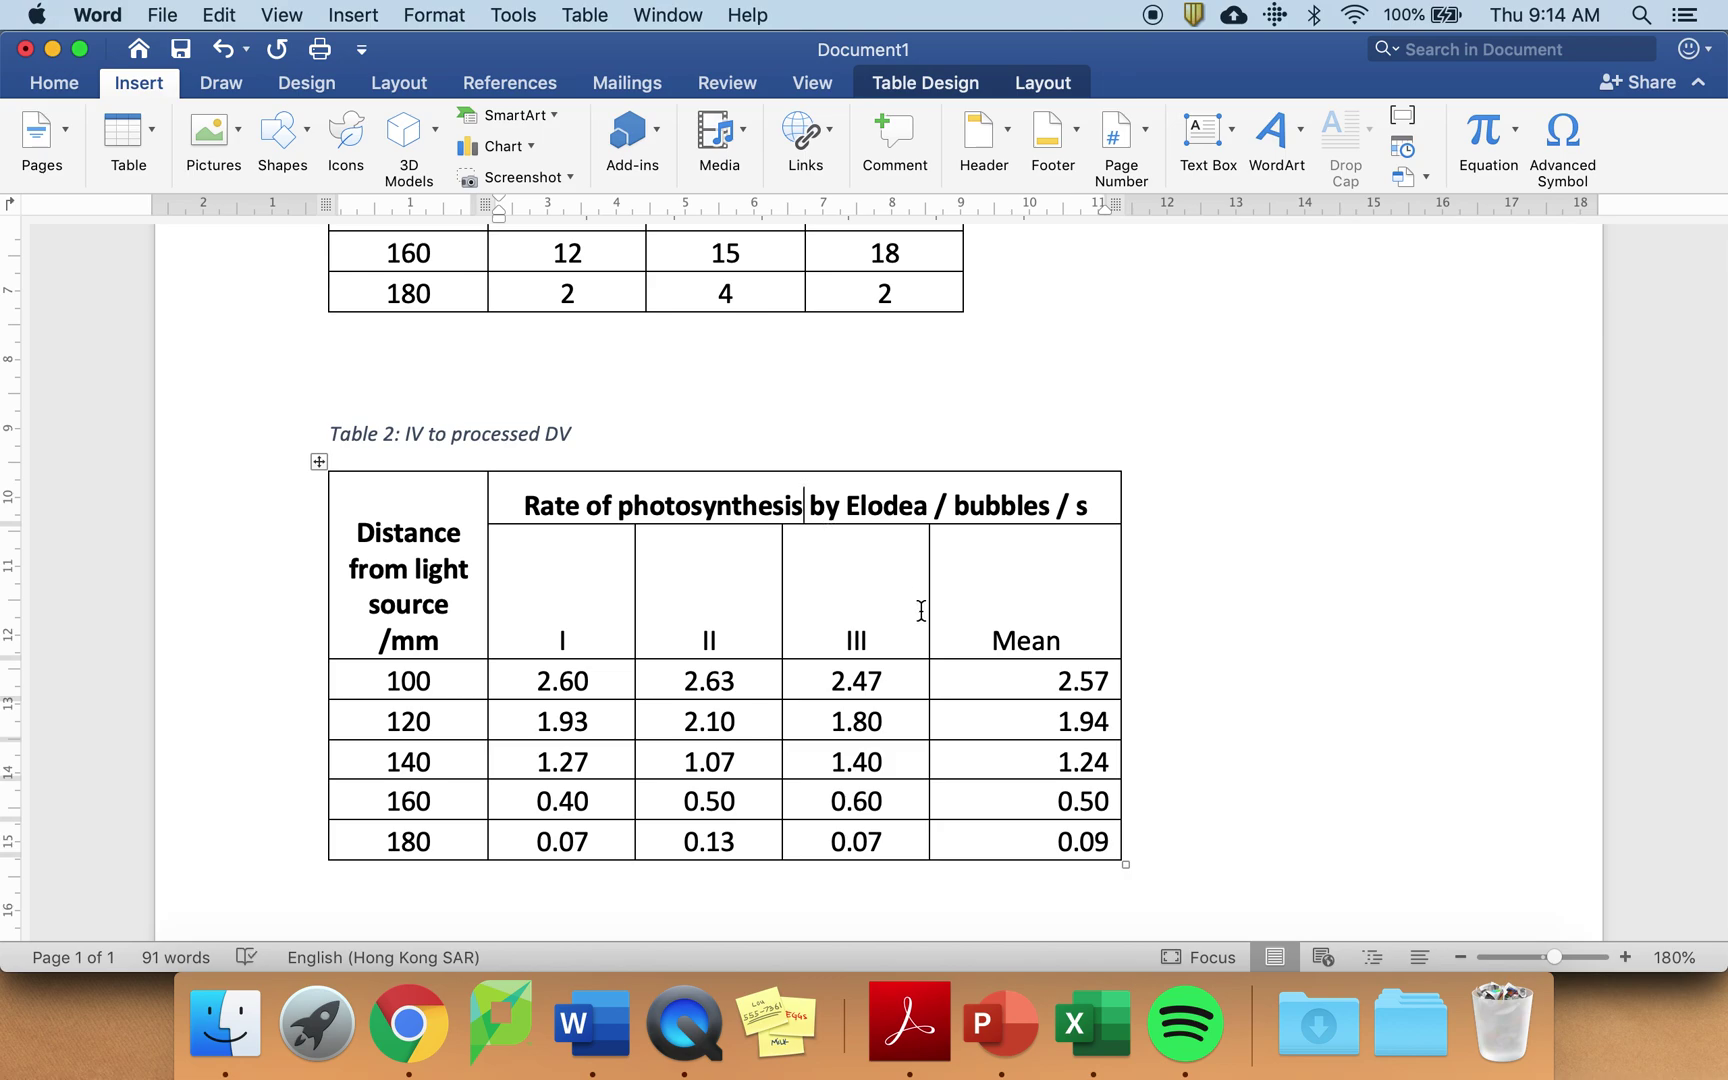
Undo the accidental blank row under the 180 row and move the caret below the table.
scroll(921, 611, down, 5)
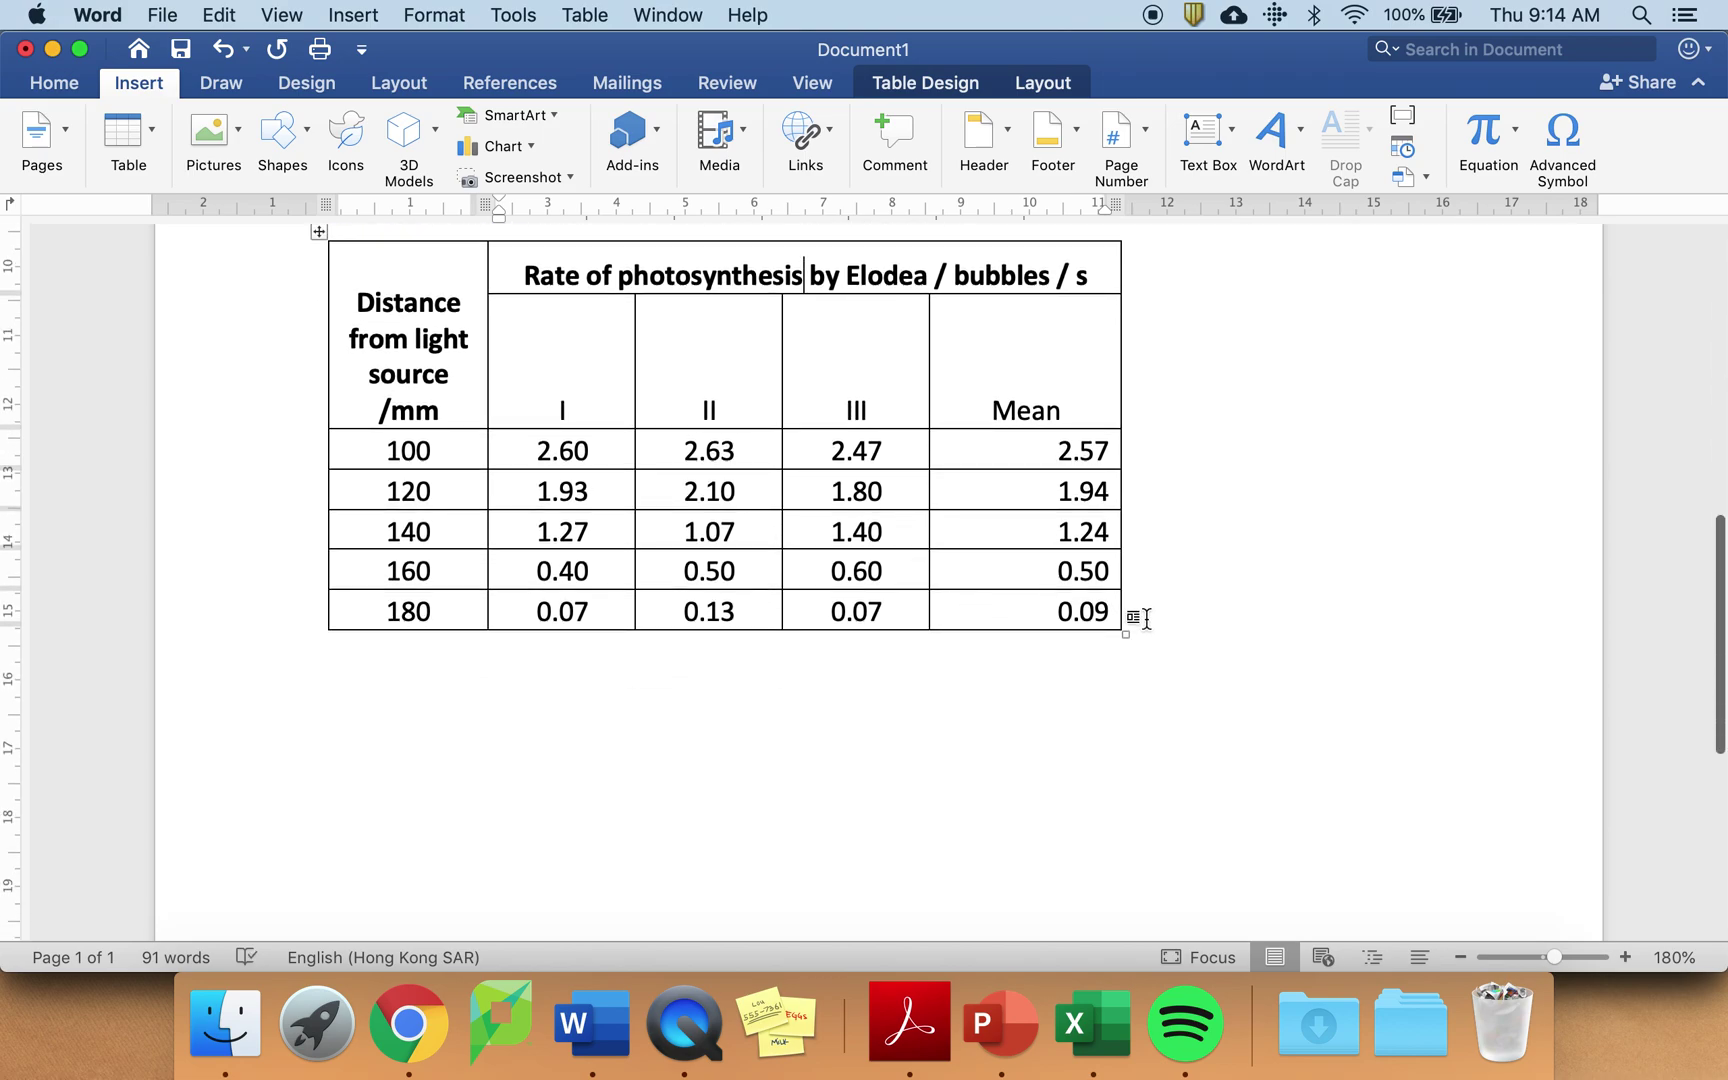
click(1146, 618)
key(Return)
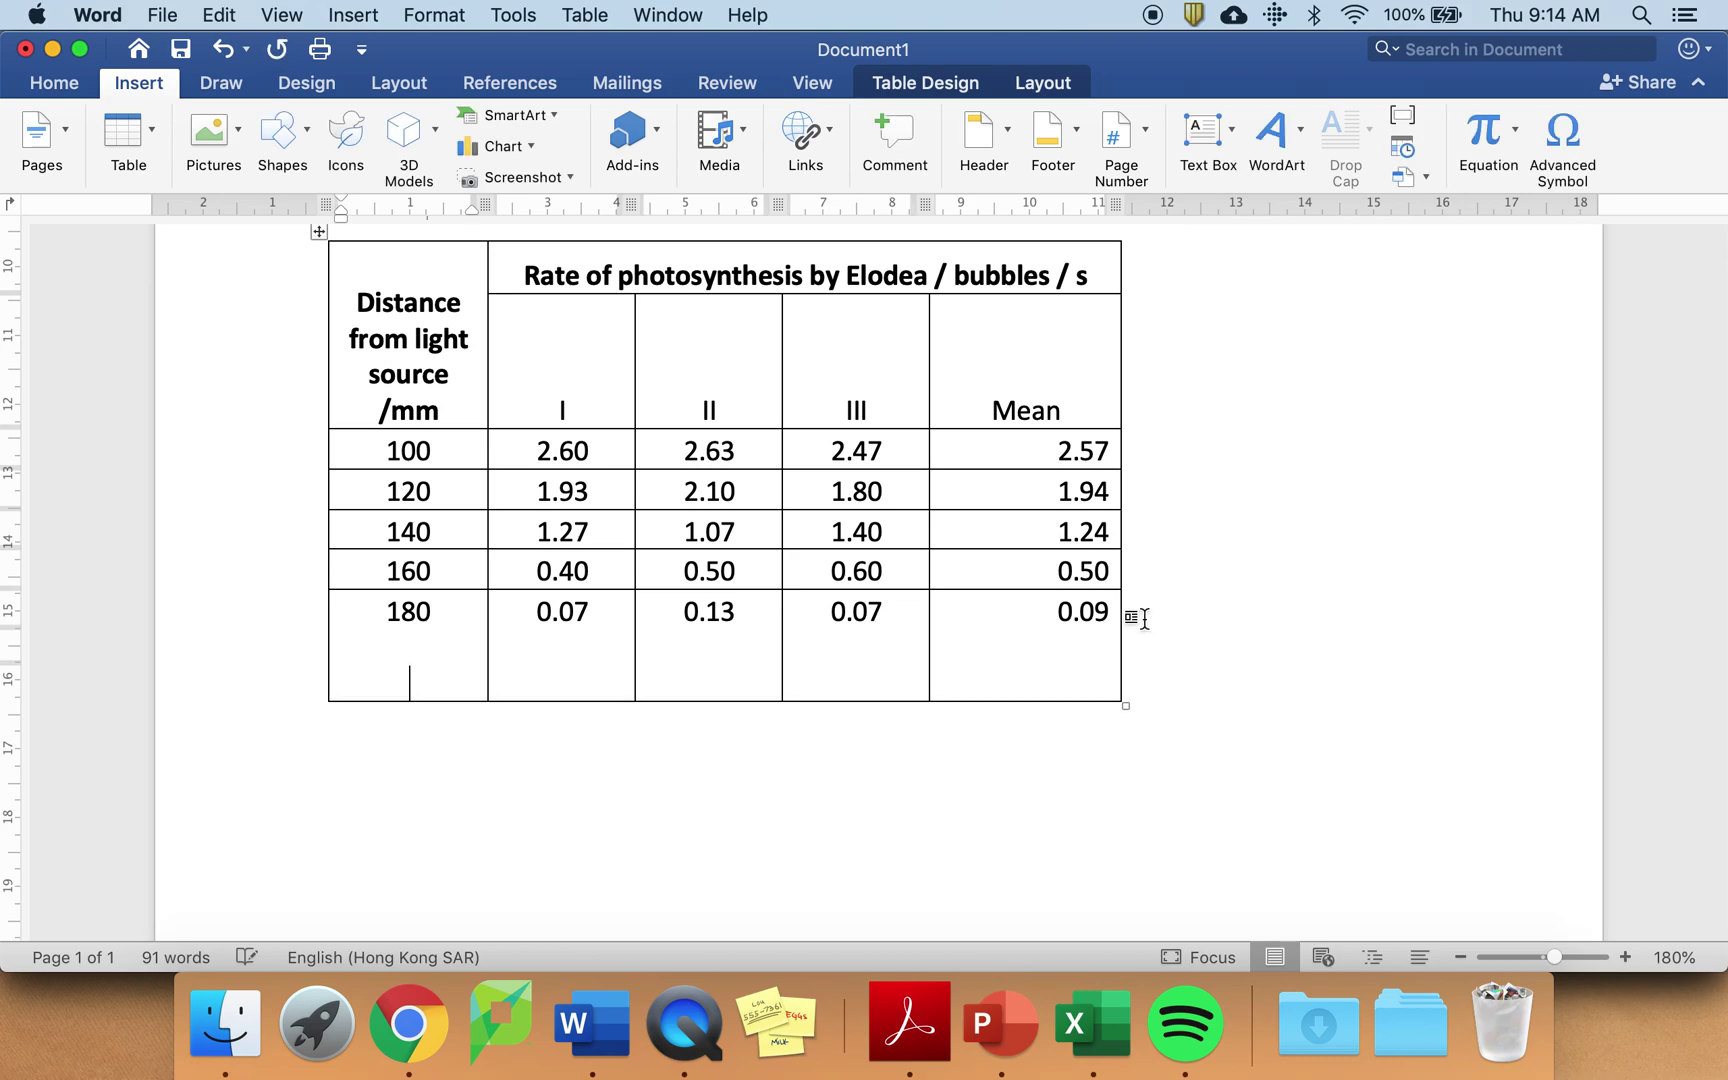
click(222, 50)
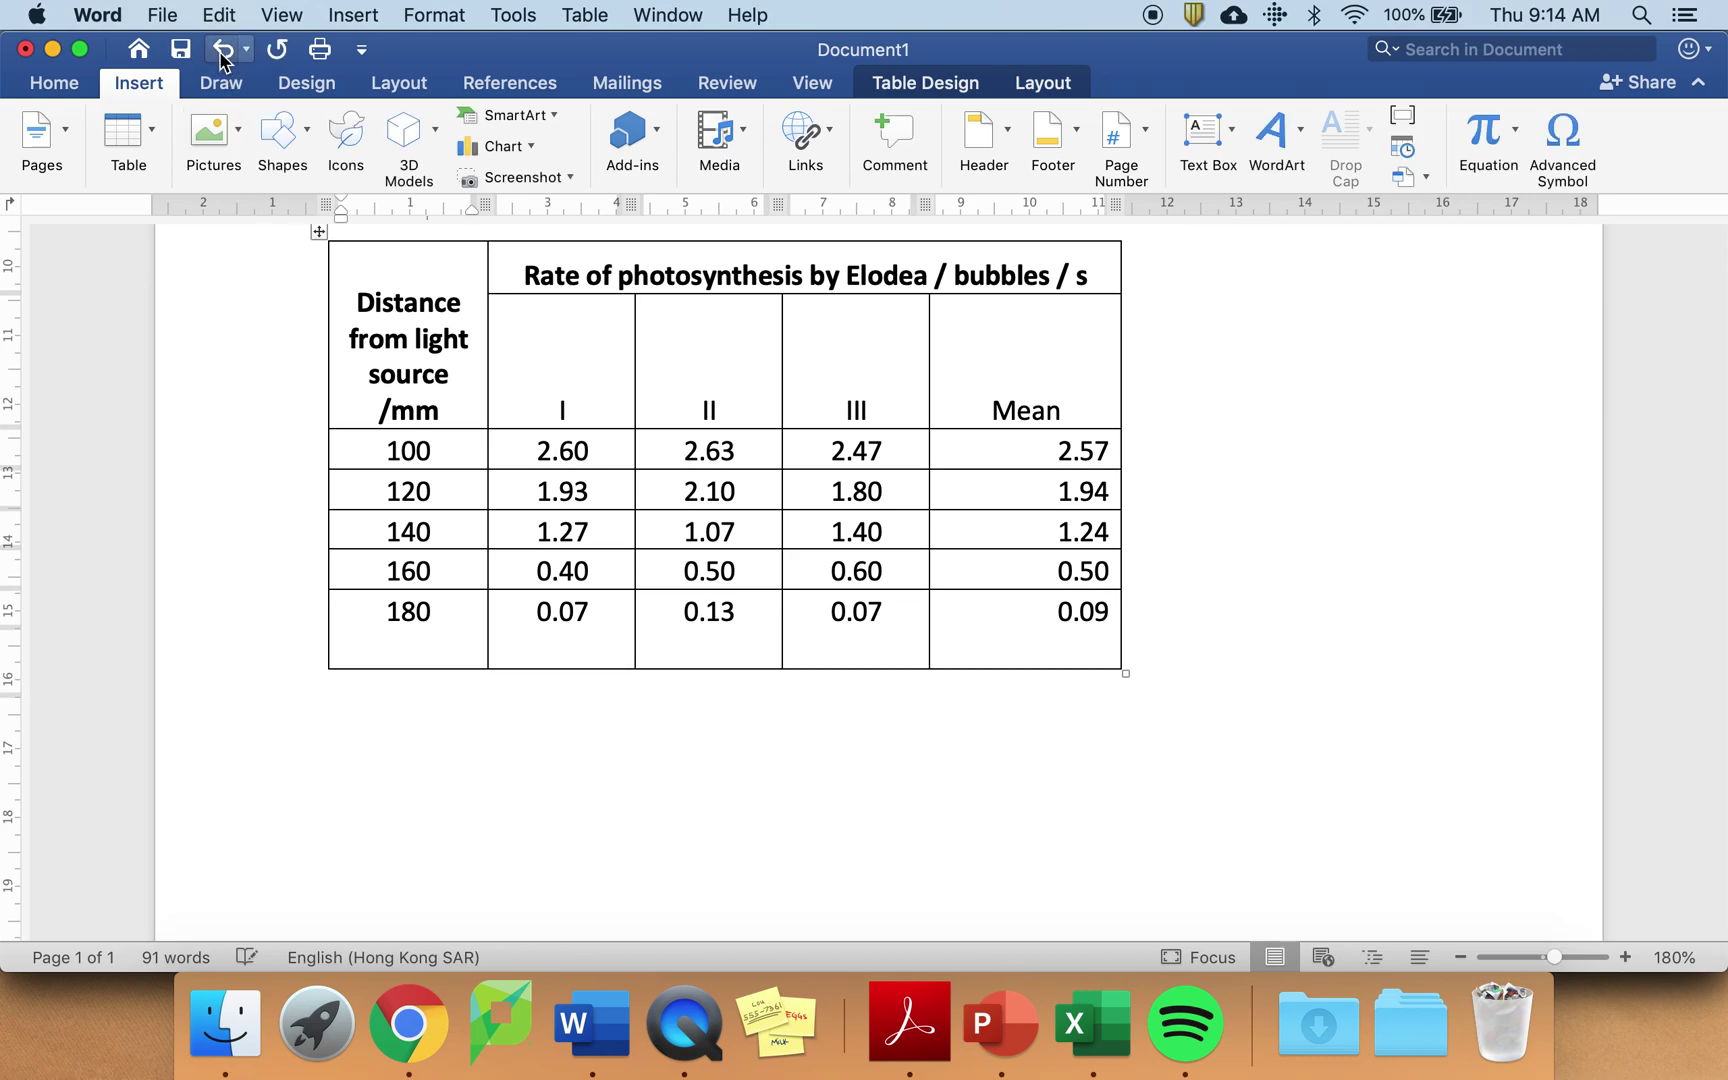
click(370, 752)
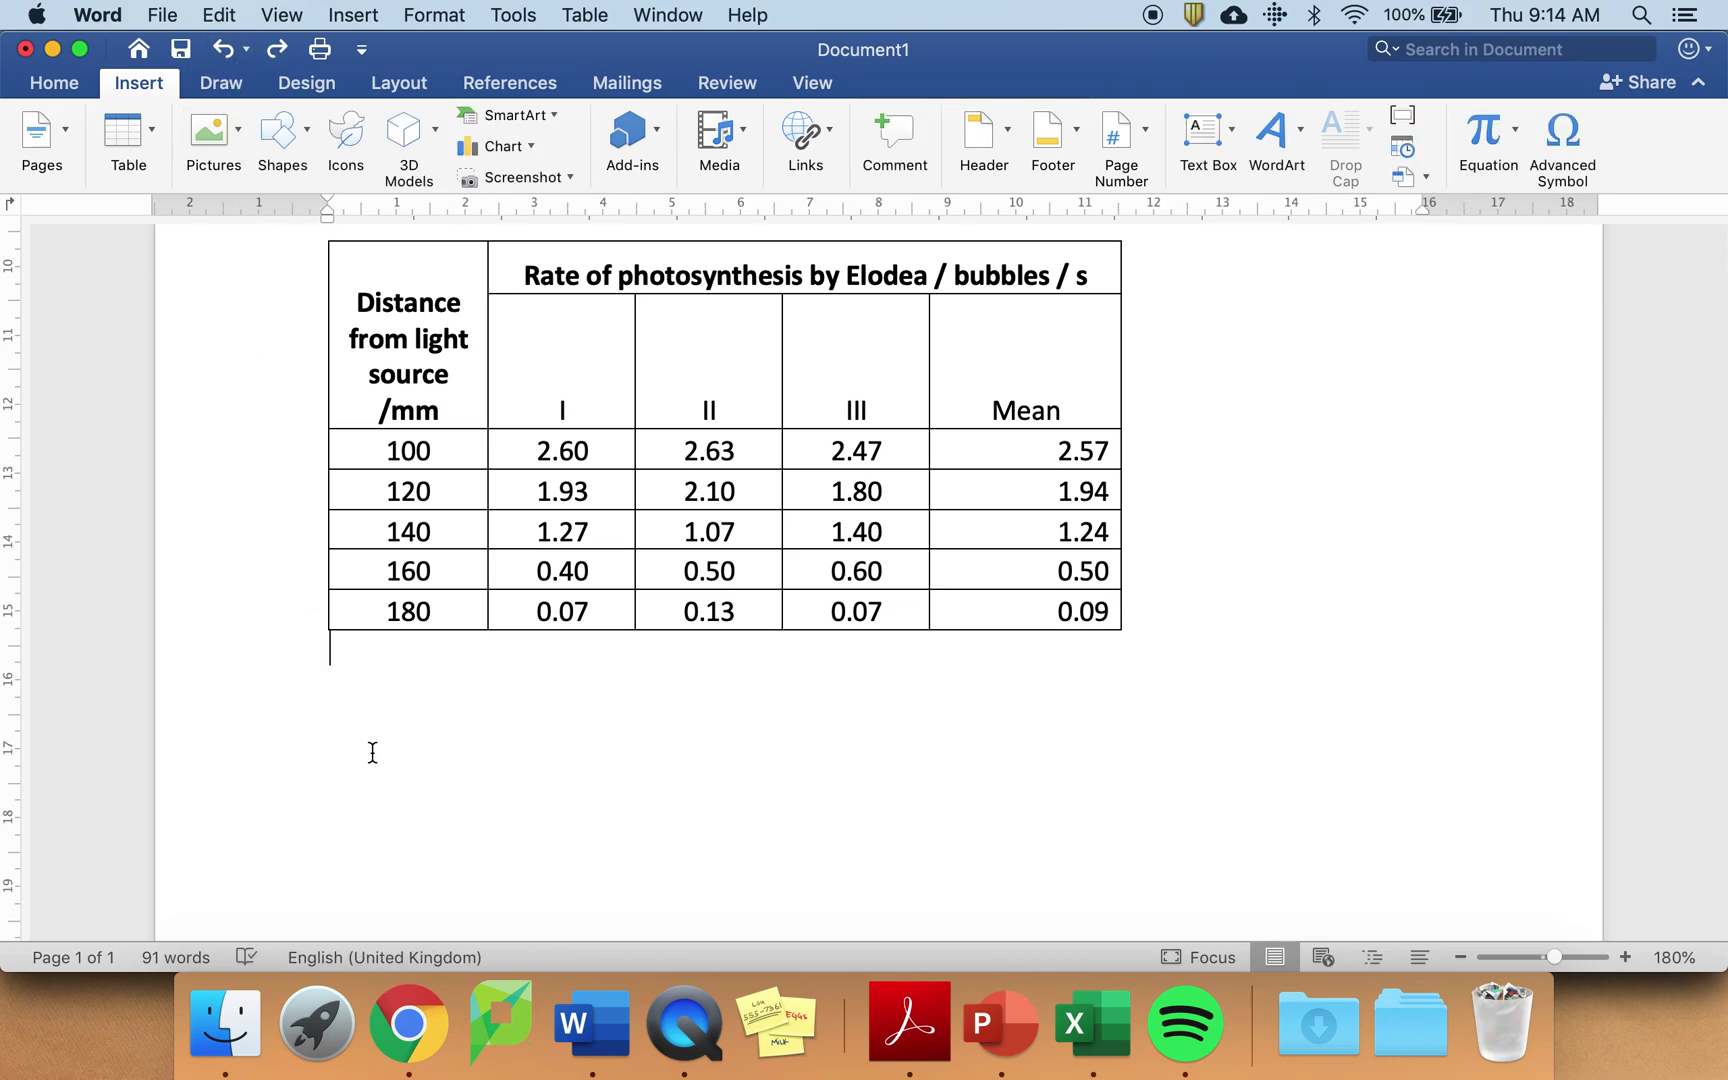
key(BackSpace)
scroll(387, 264, up, 10)
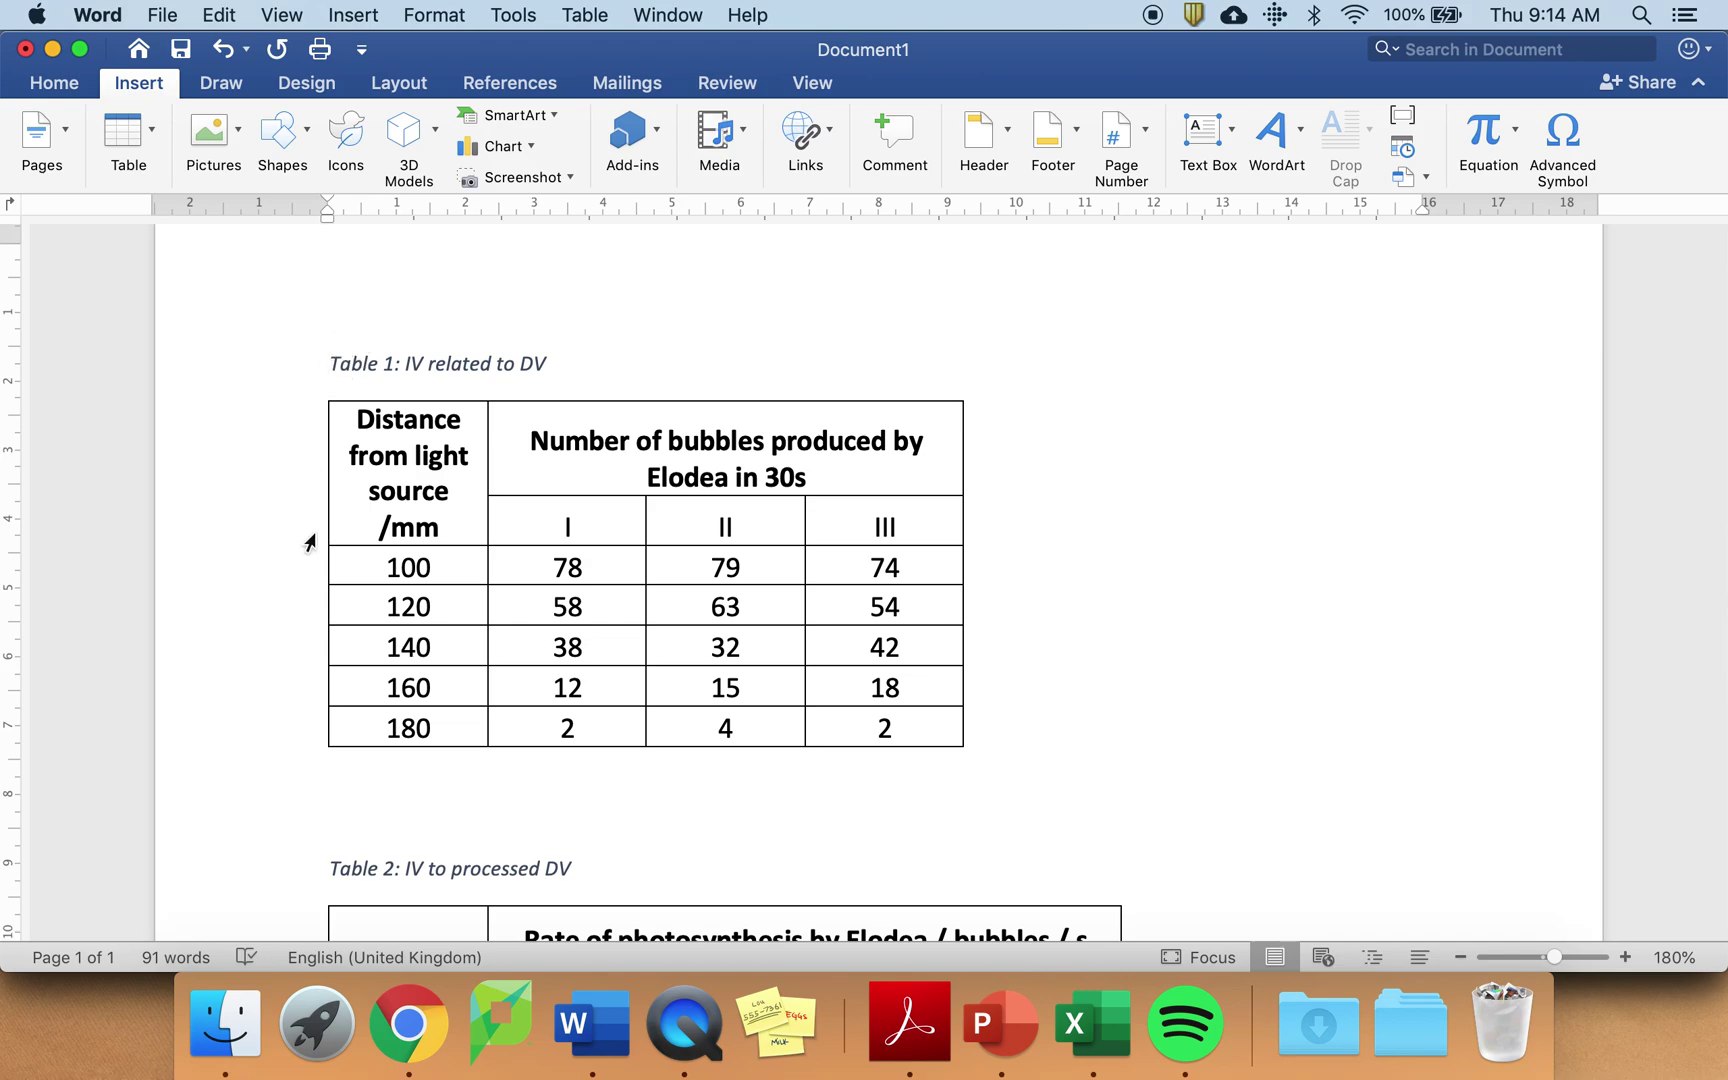
Start a new empty line below Table 2.
scroll(326, 637, down, 12)
scroll(328, 637, down, 3)
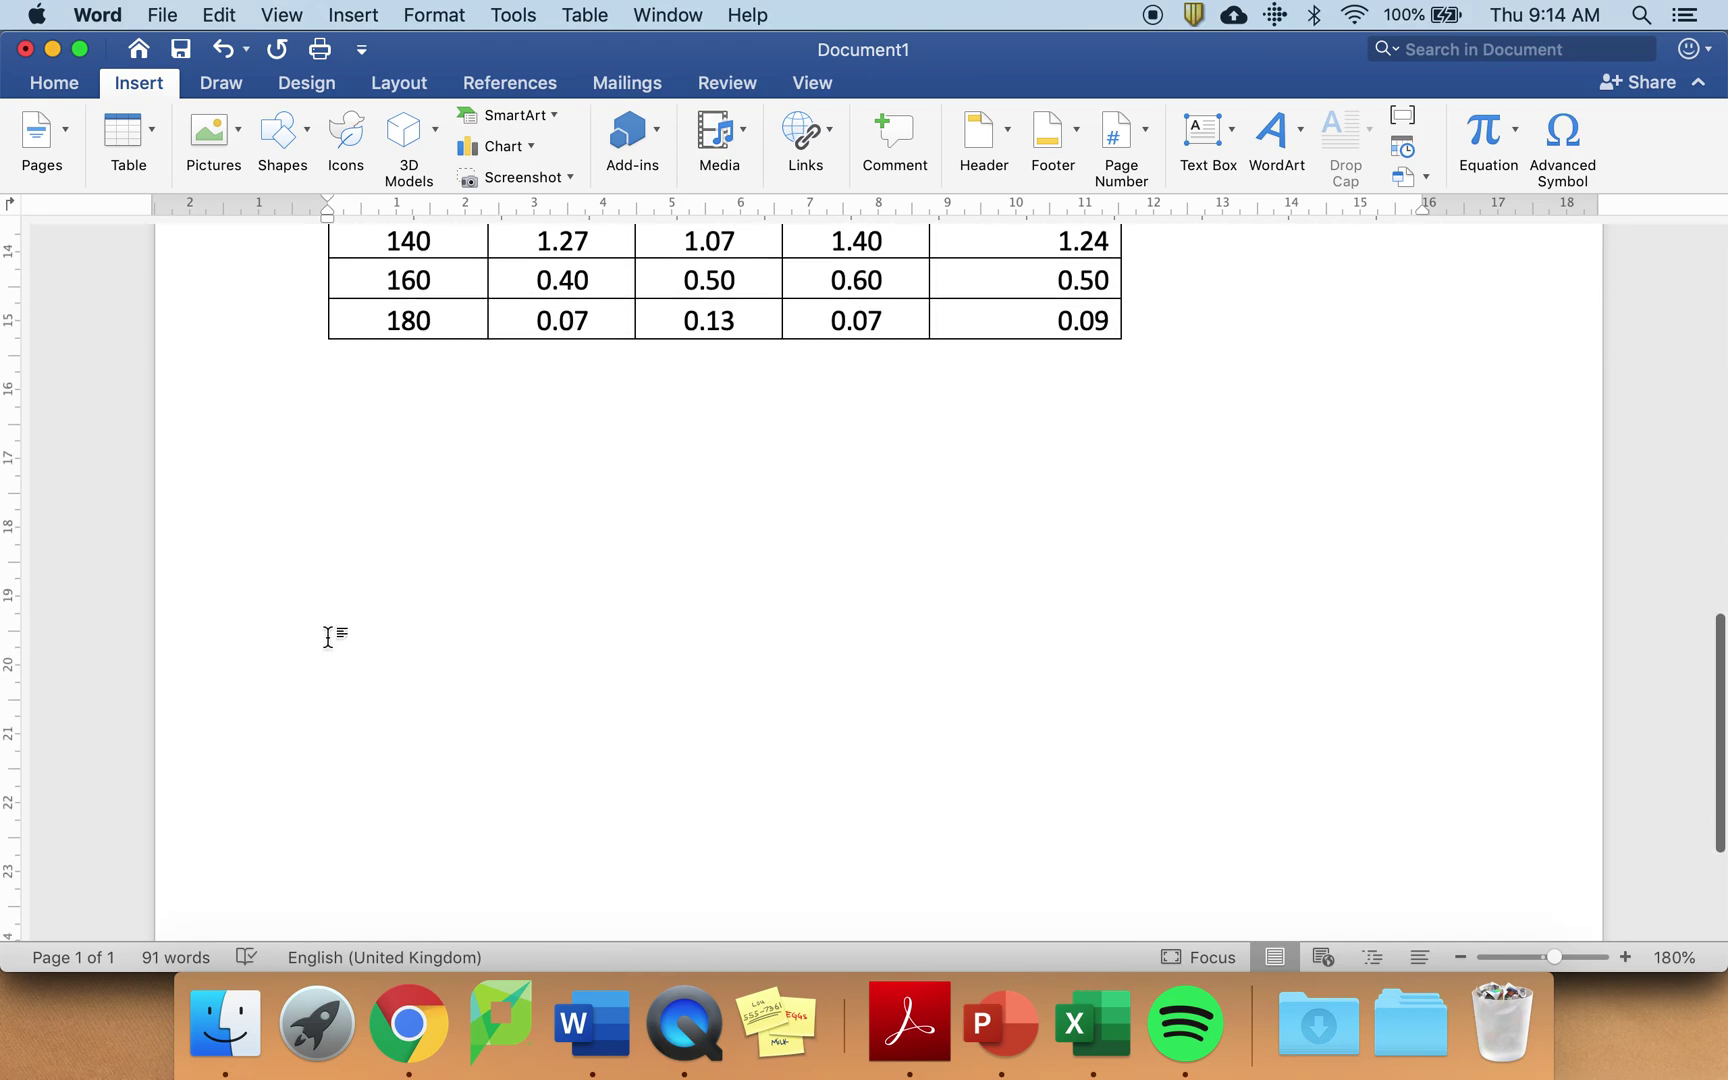
key(Return)
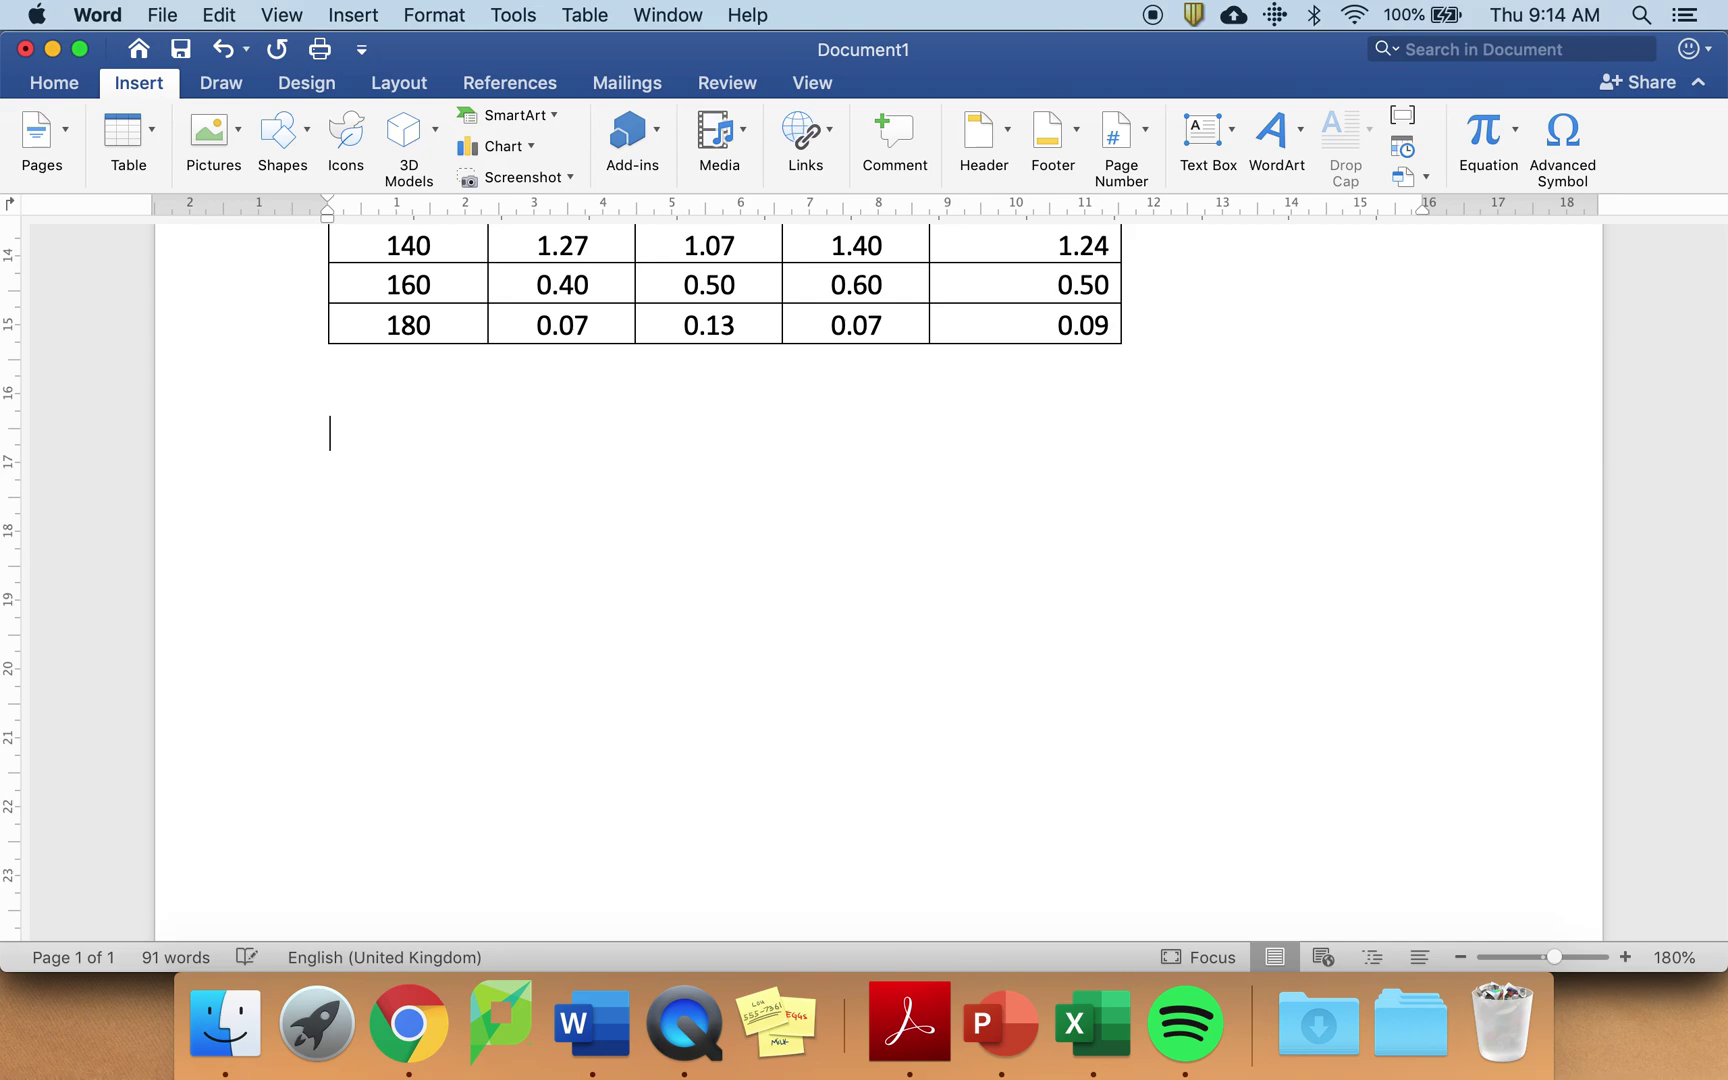
Copy the Relates the IV and DV scatter chart in Excel and return to Word.
click(1105, 1000)
scroll(650, 575, down, 5)
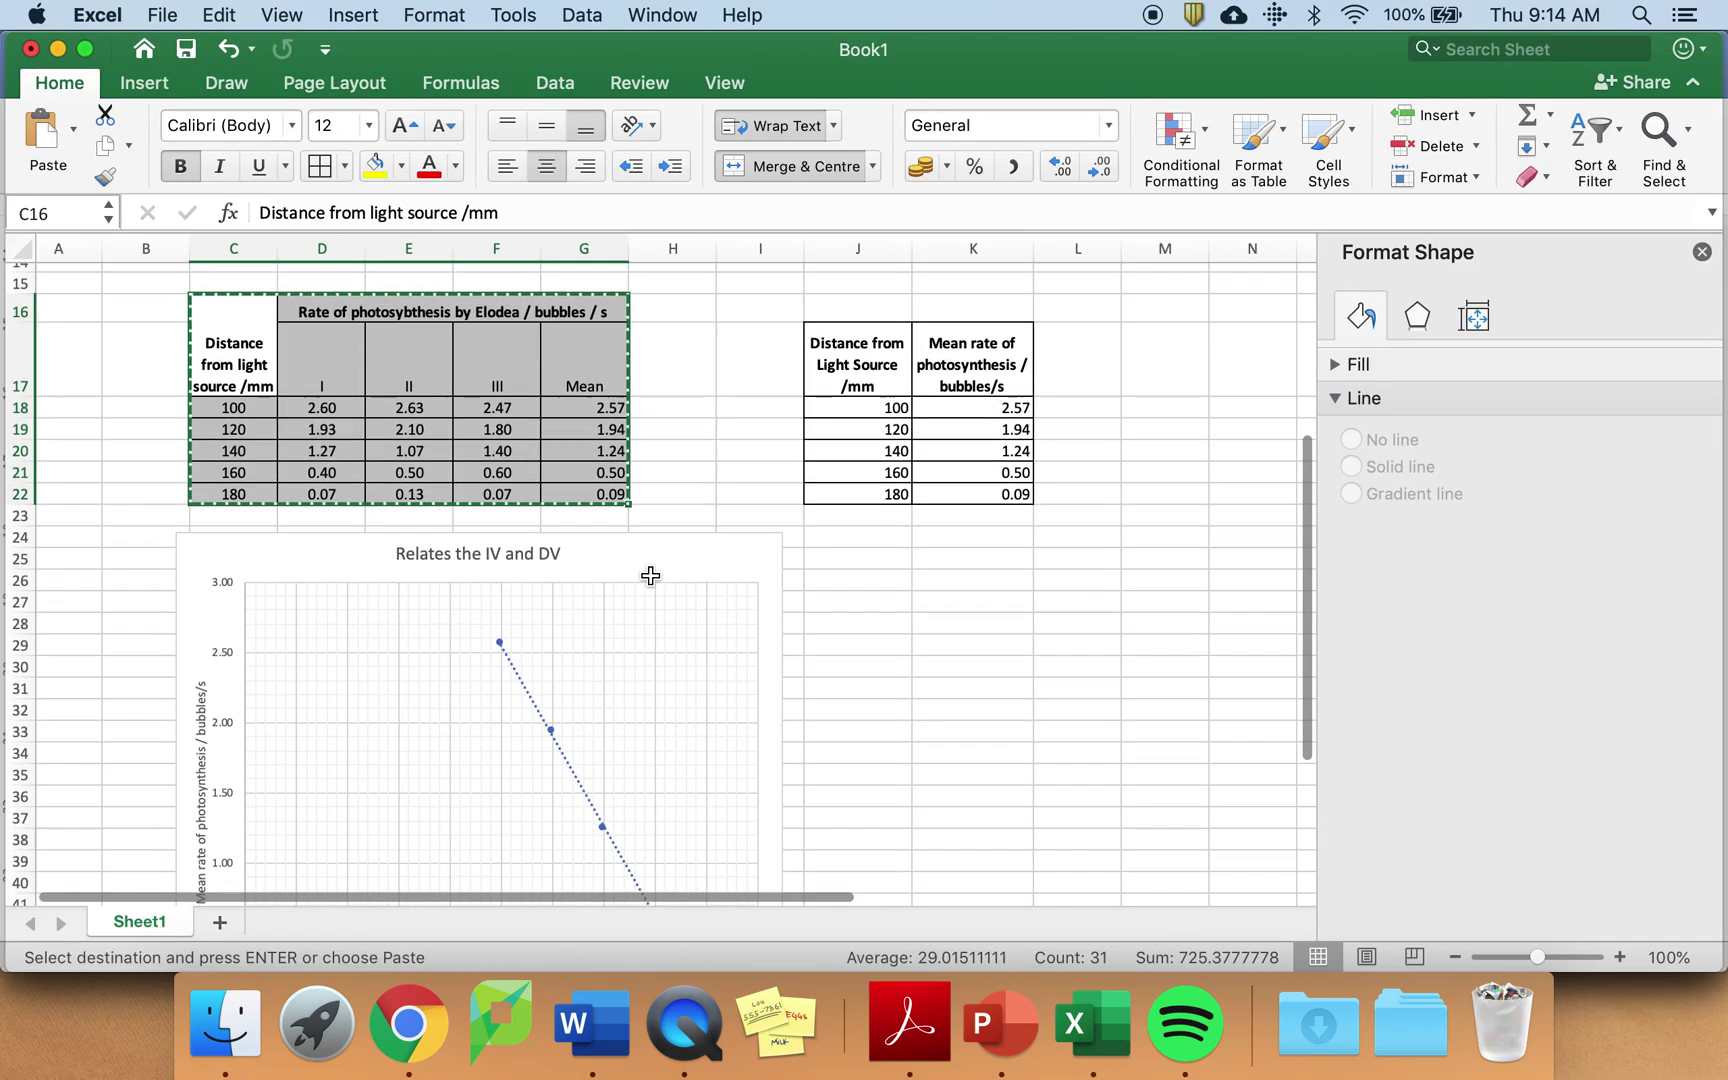
click(377, 497)
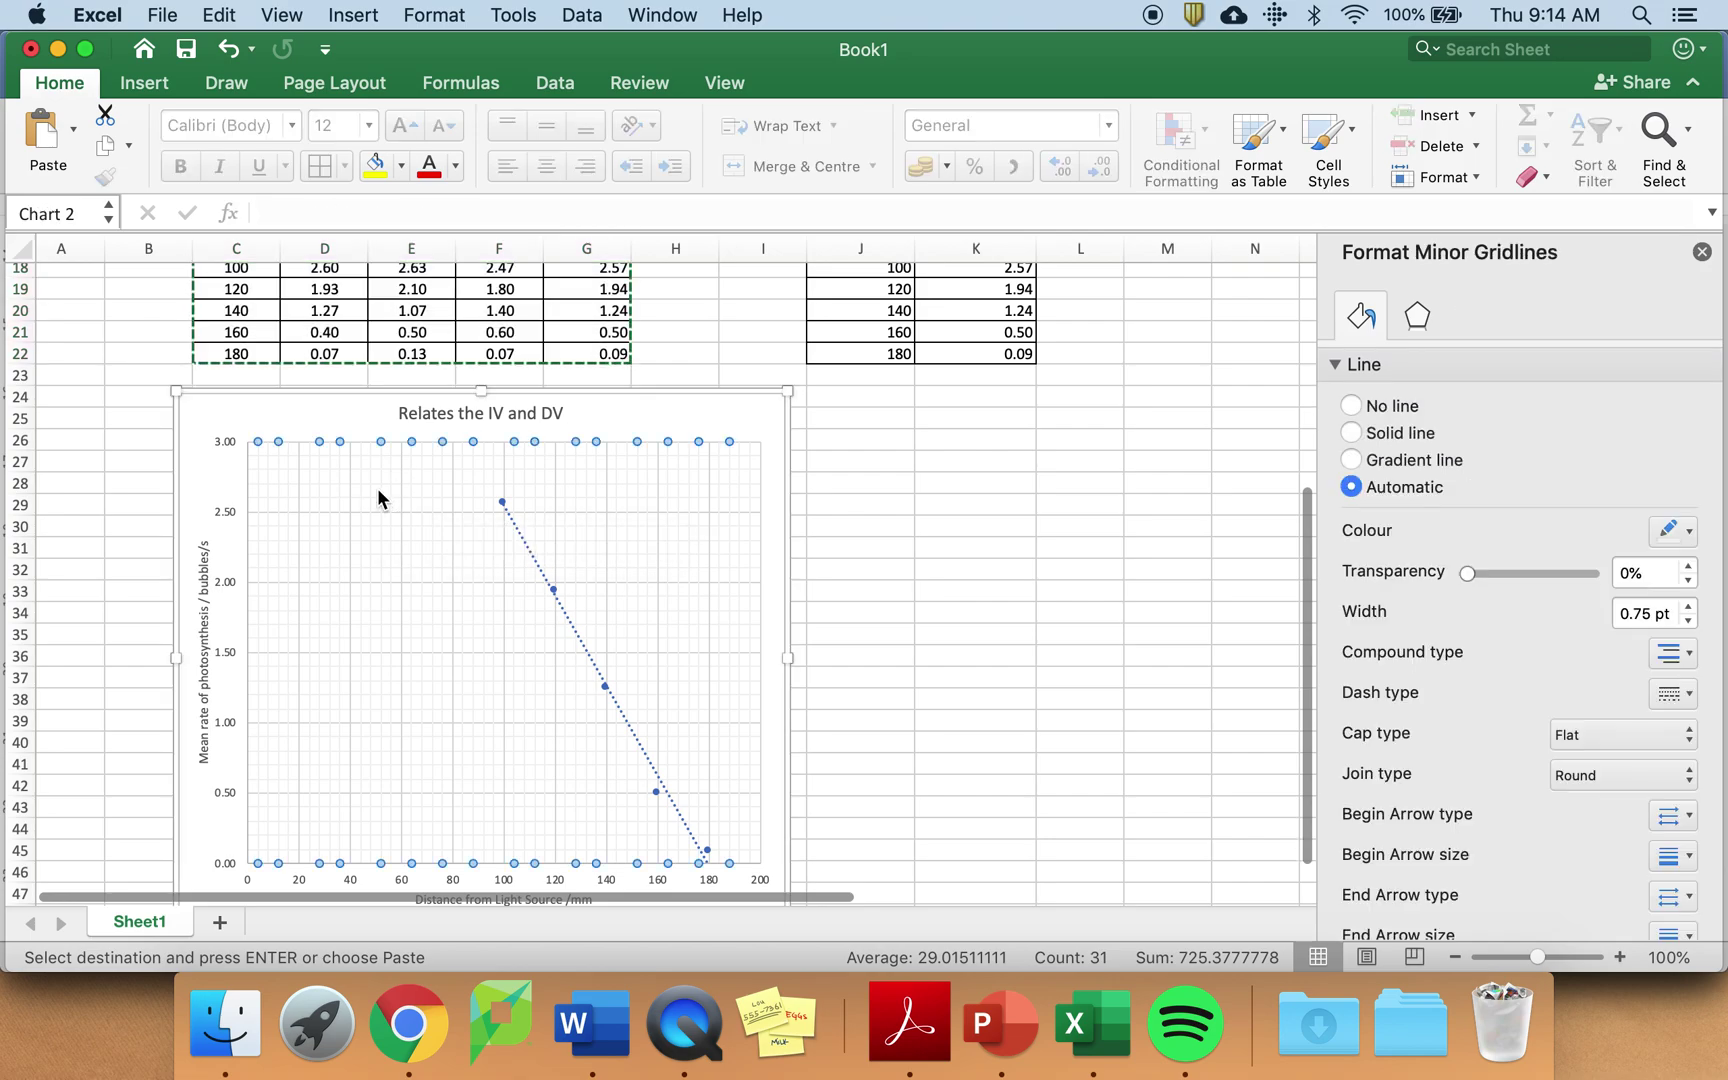
click(591, 1025)
Paste the Relates the IV and DV scatter chart into the Word document.
key(super+v)
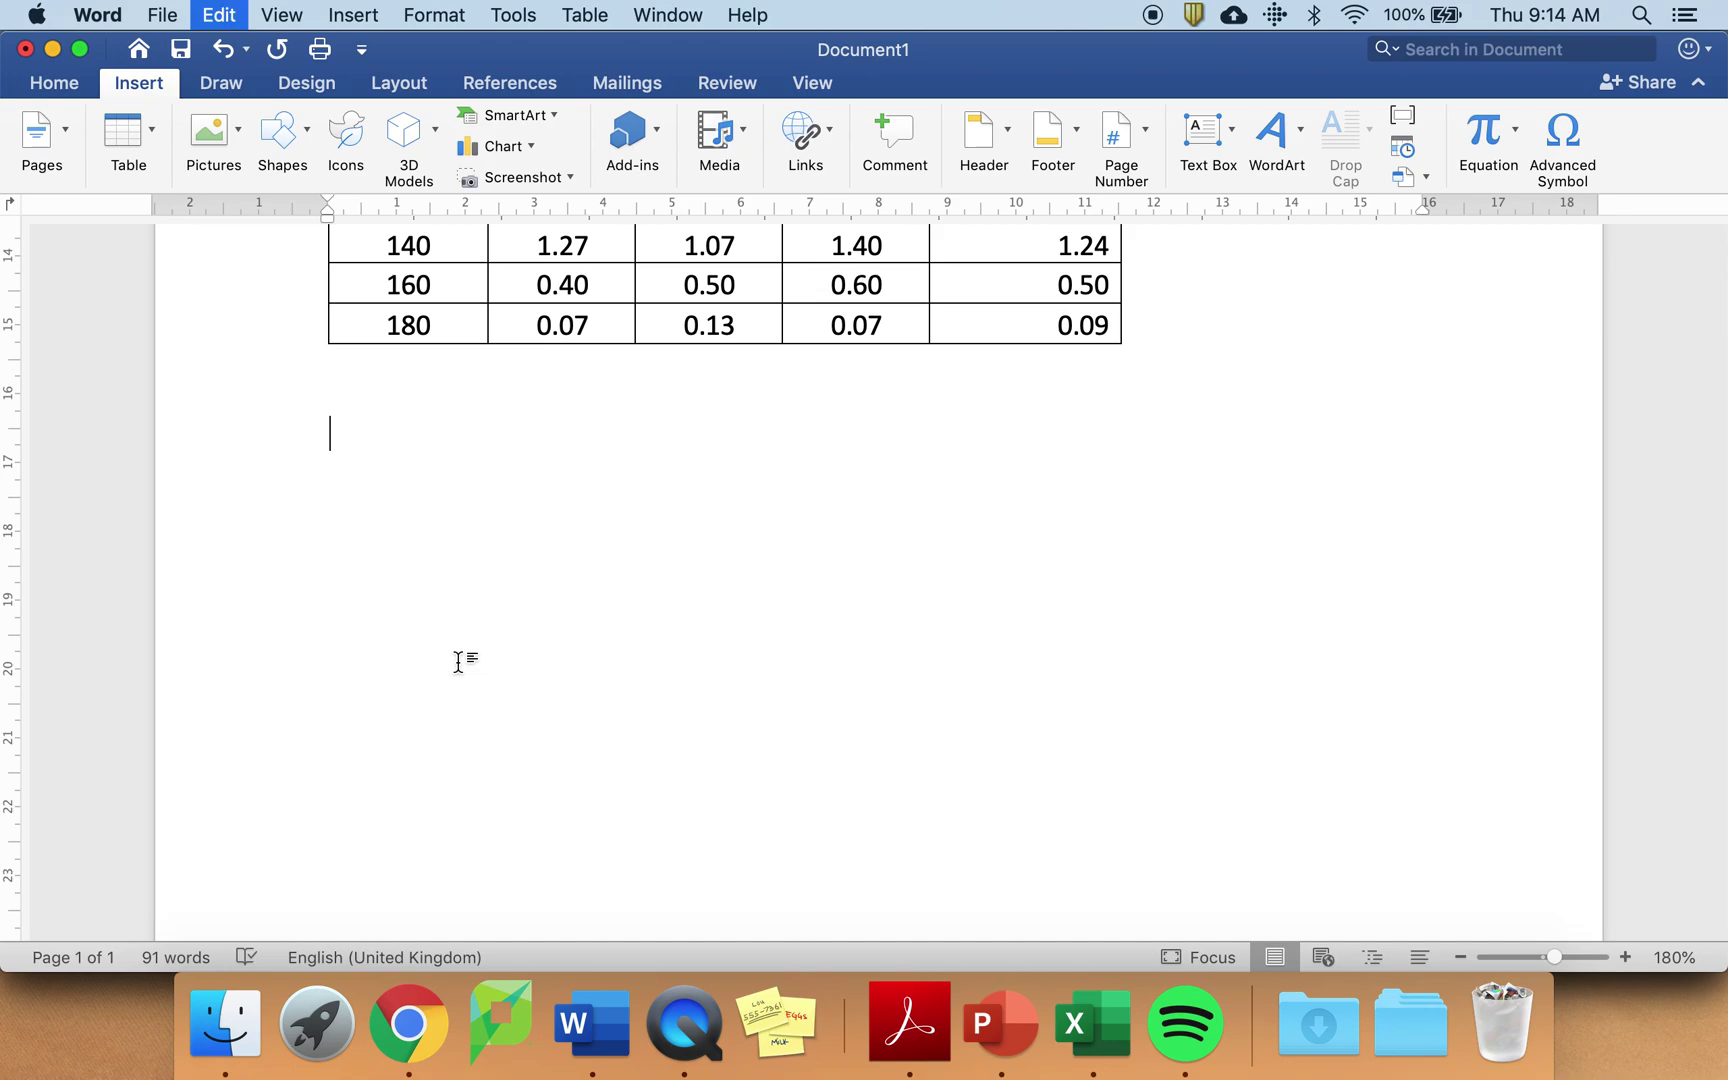
scroll(734, 599, up, 5)
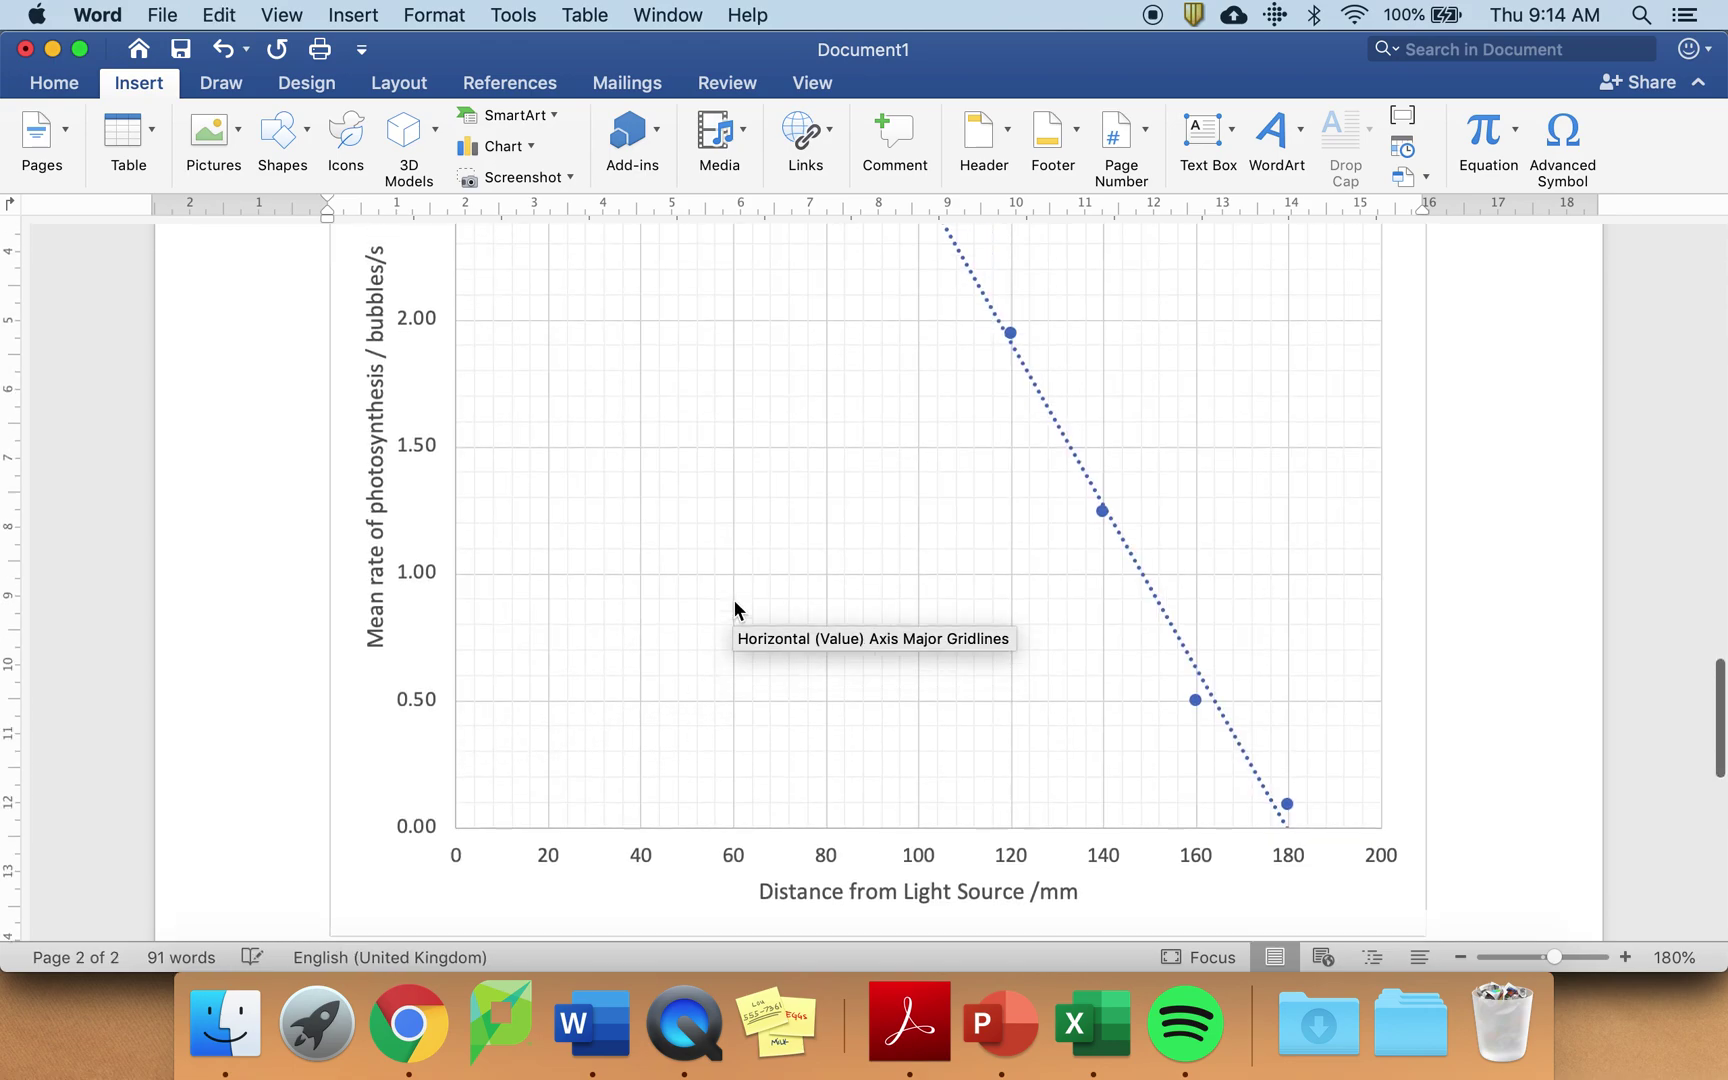
scroll(734, 599, down, 10)
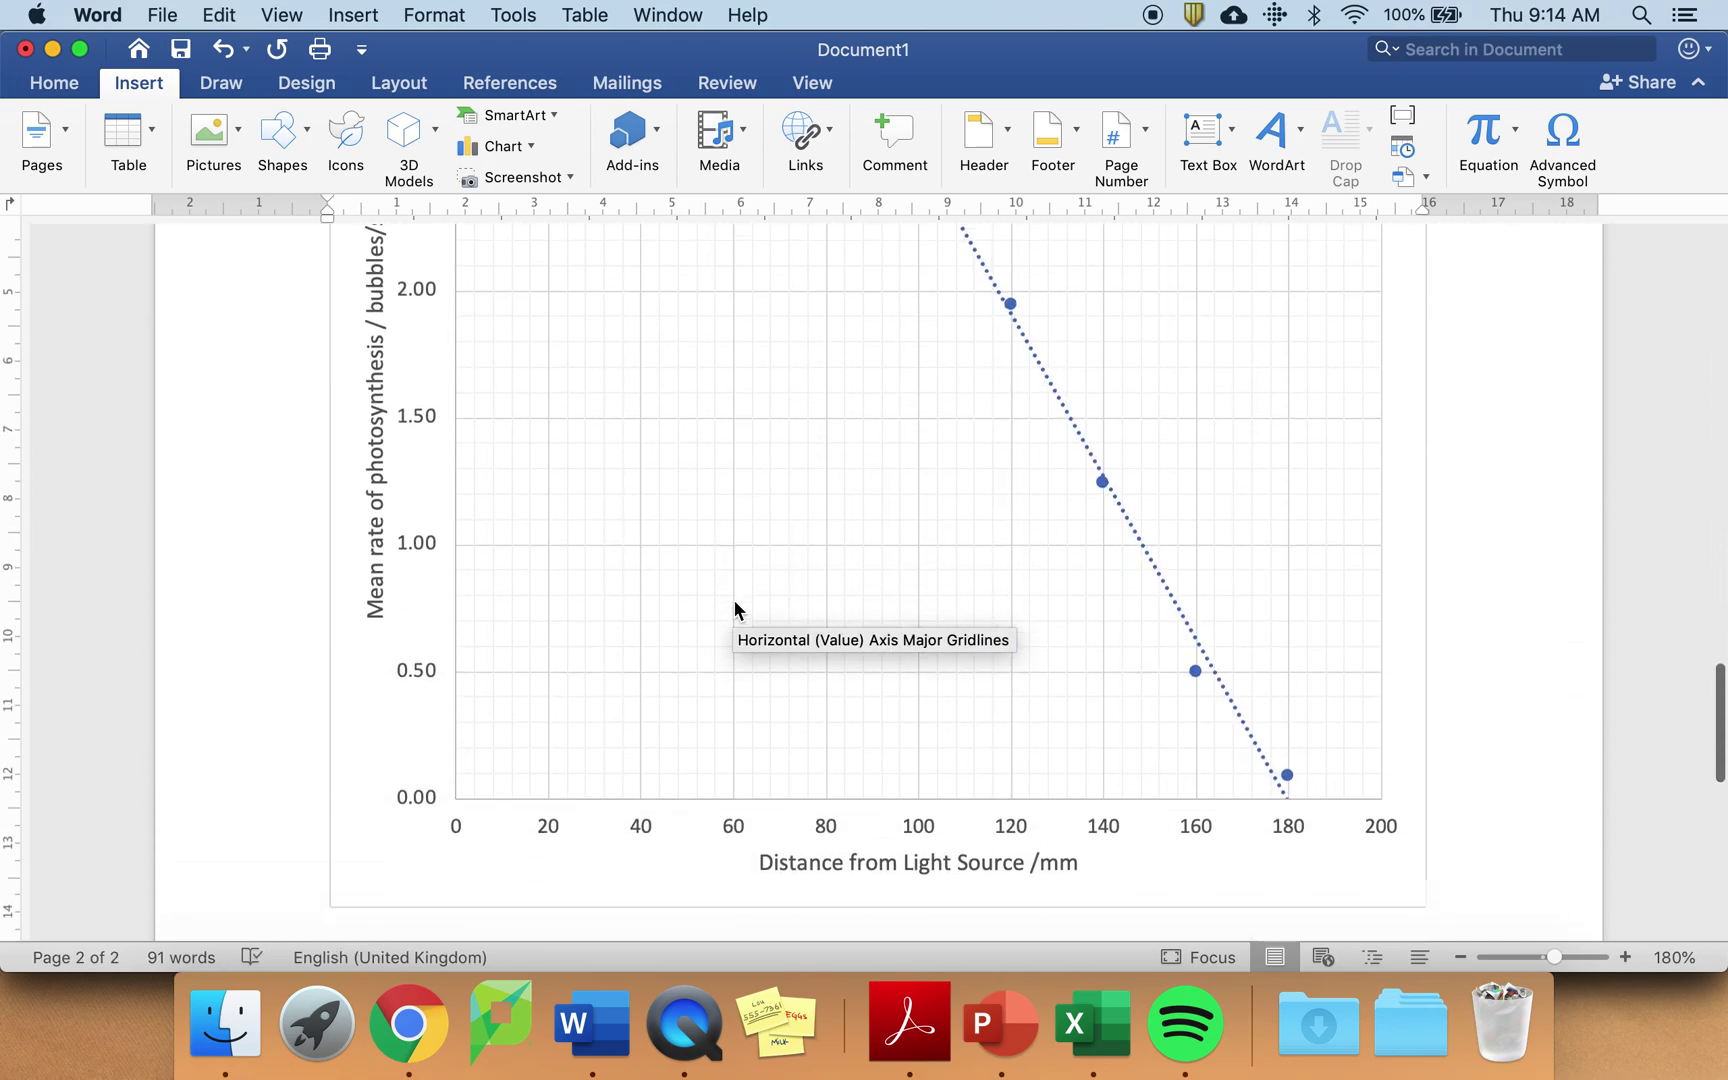
scroll(734, 606, up, 6)
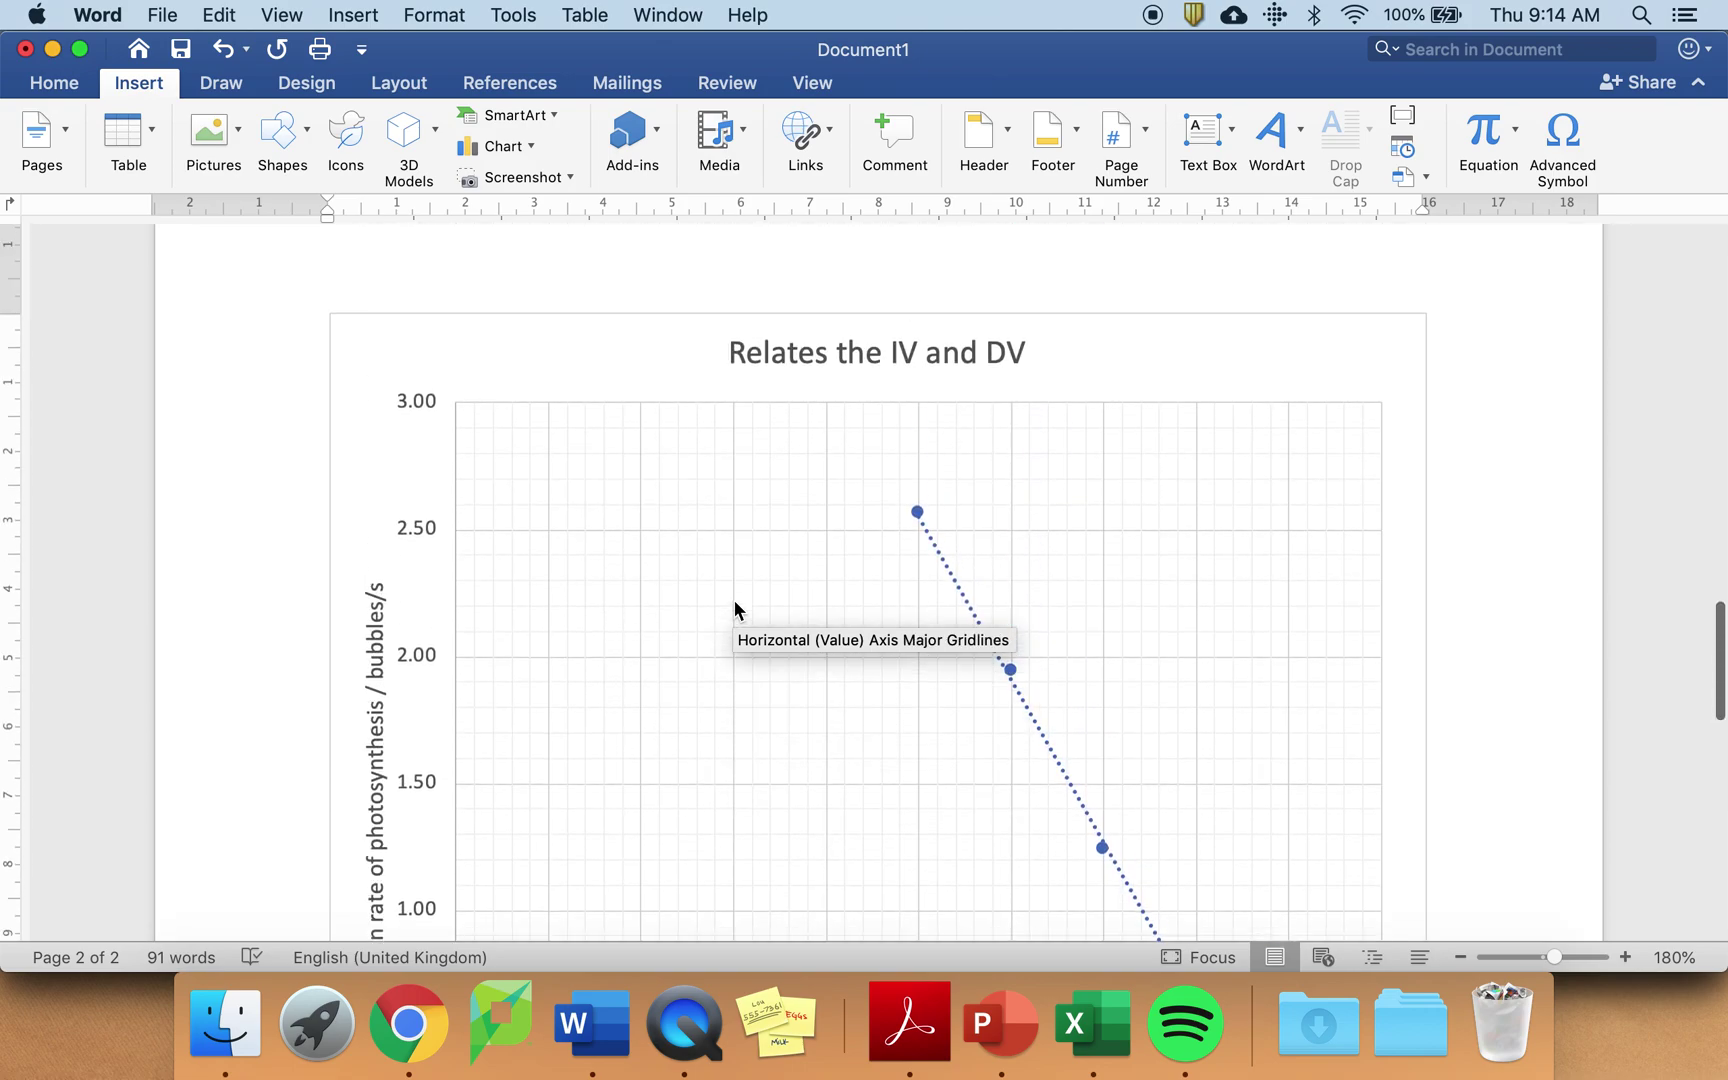
scroll(733, 606, down, 10)
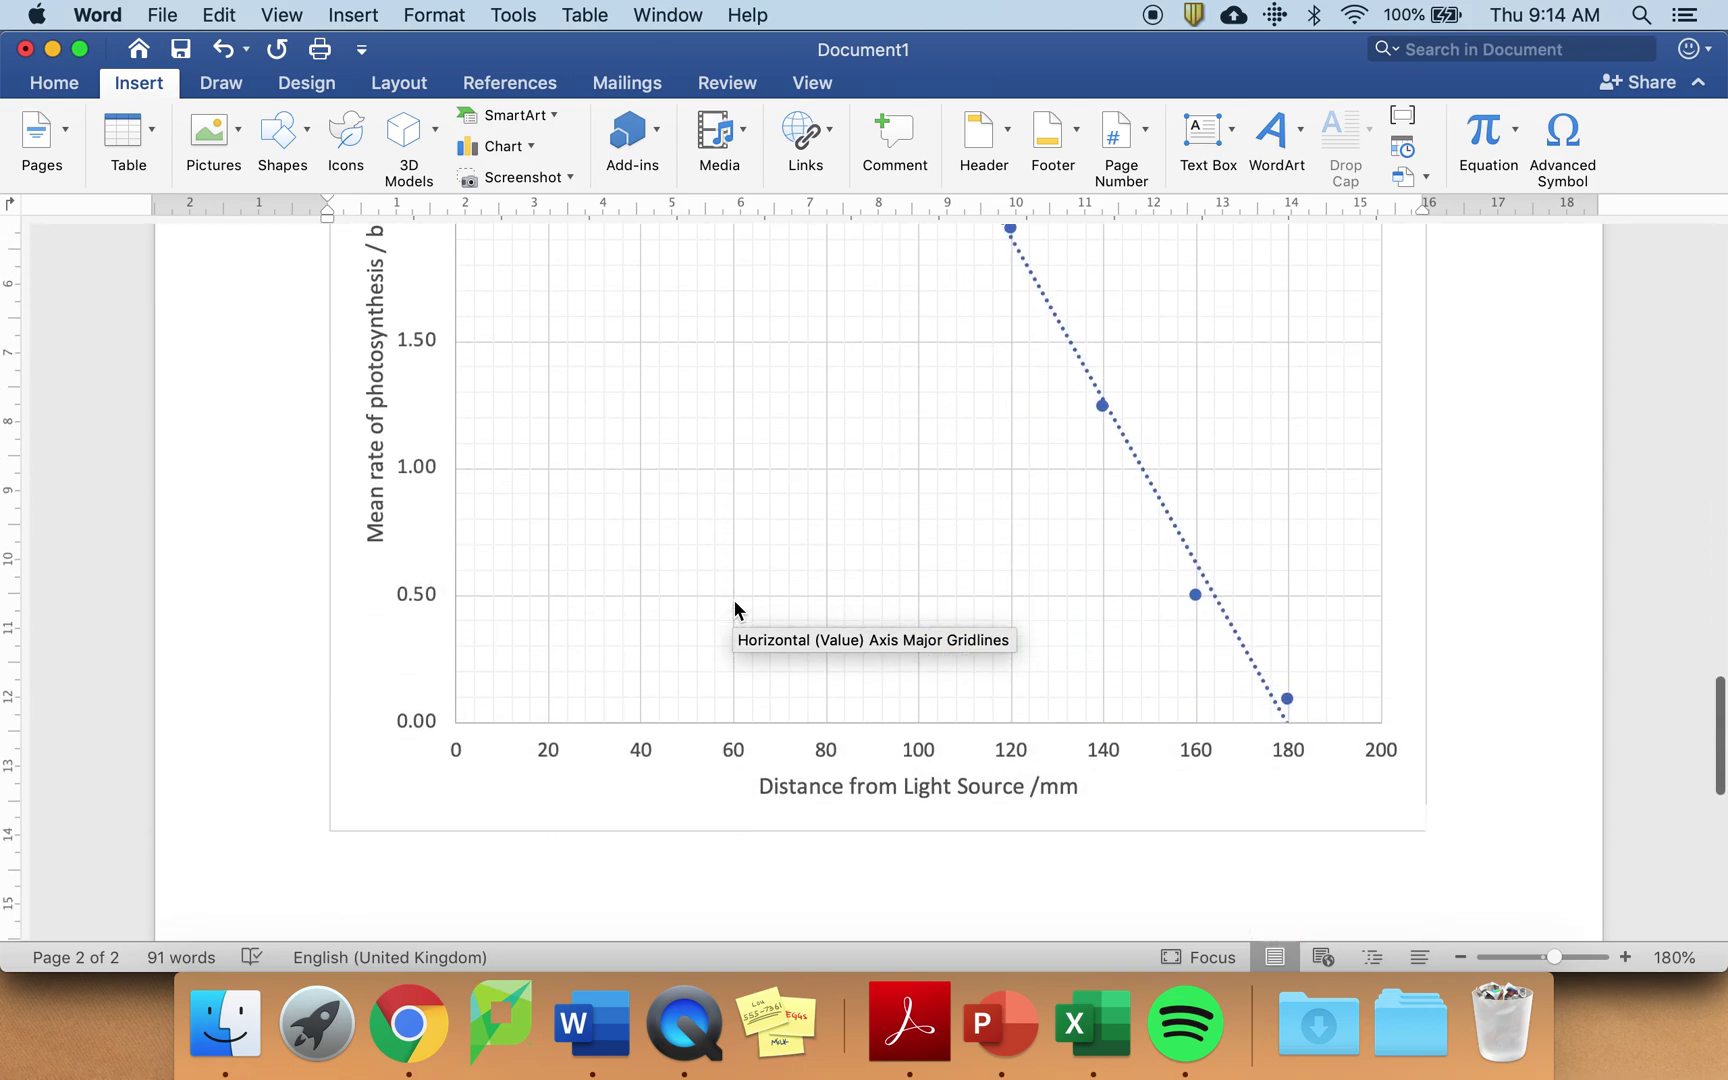
Shrink the pasted chart slightly using its bottom-right handle, then switch back to Excel.
mouse_move(1299, 695)
click(1345, 735)
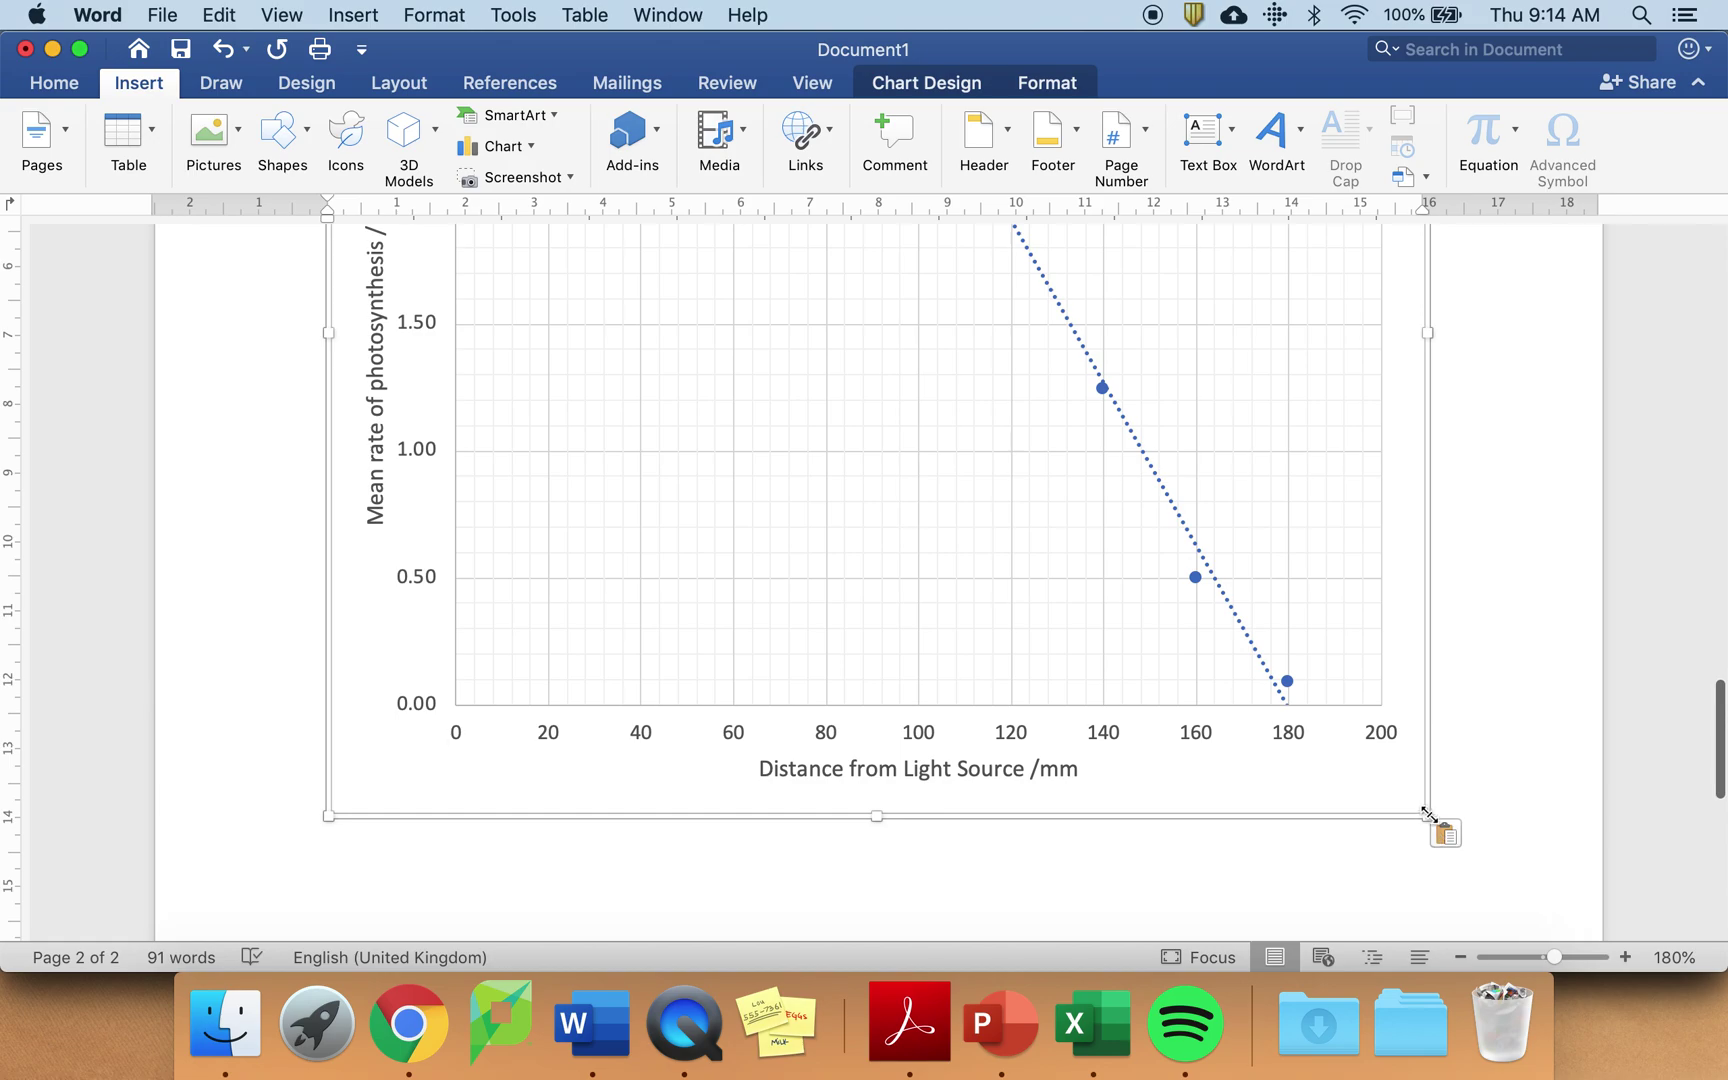
drag(1418, 808, 1383, 790)
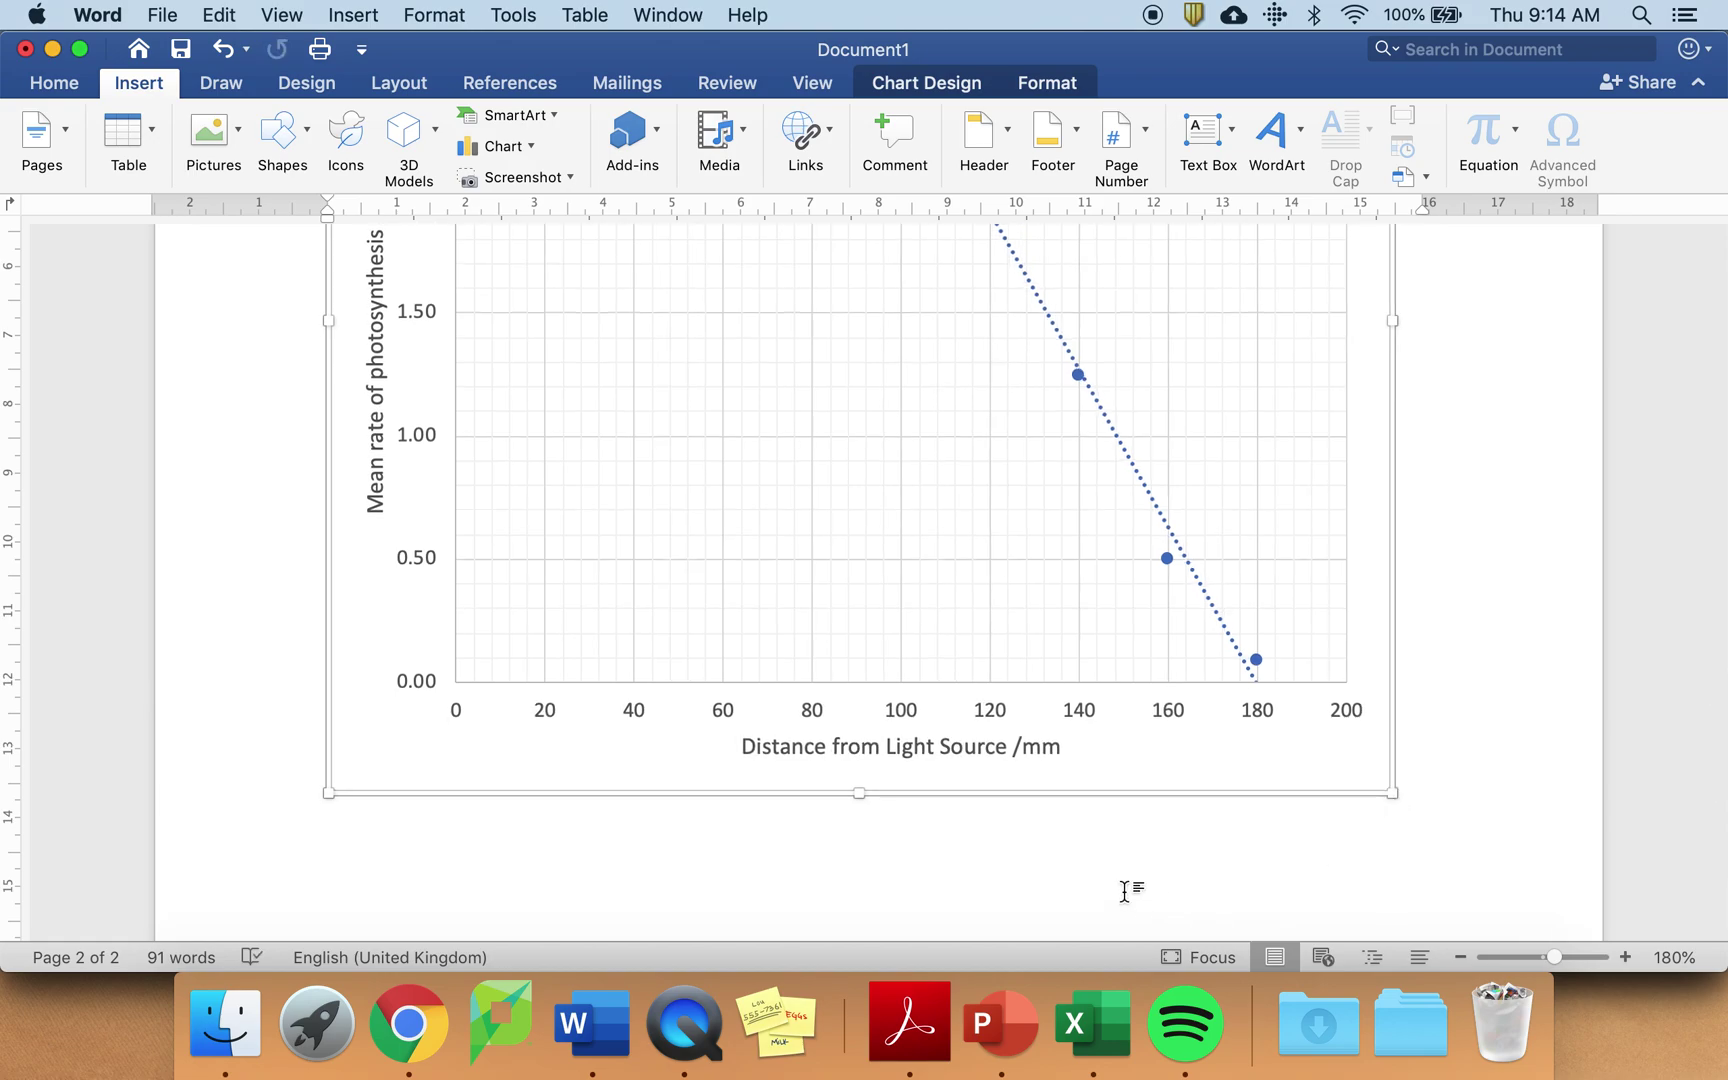
scroll(1128, 893, up, 2)
scroll(1124, 897, up, 10)
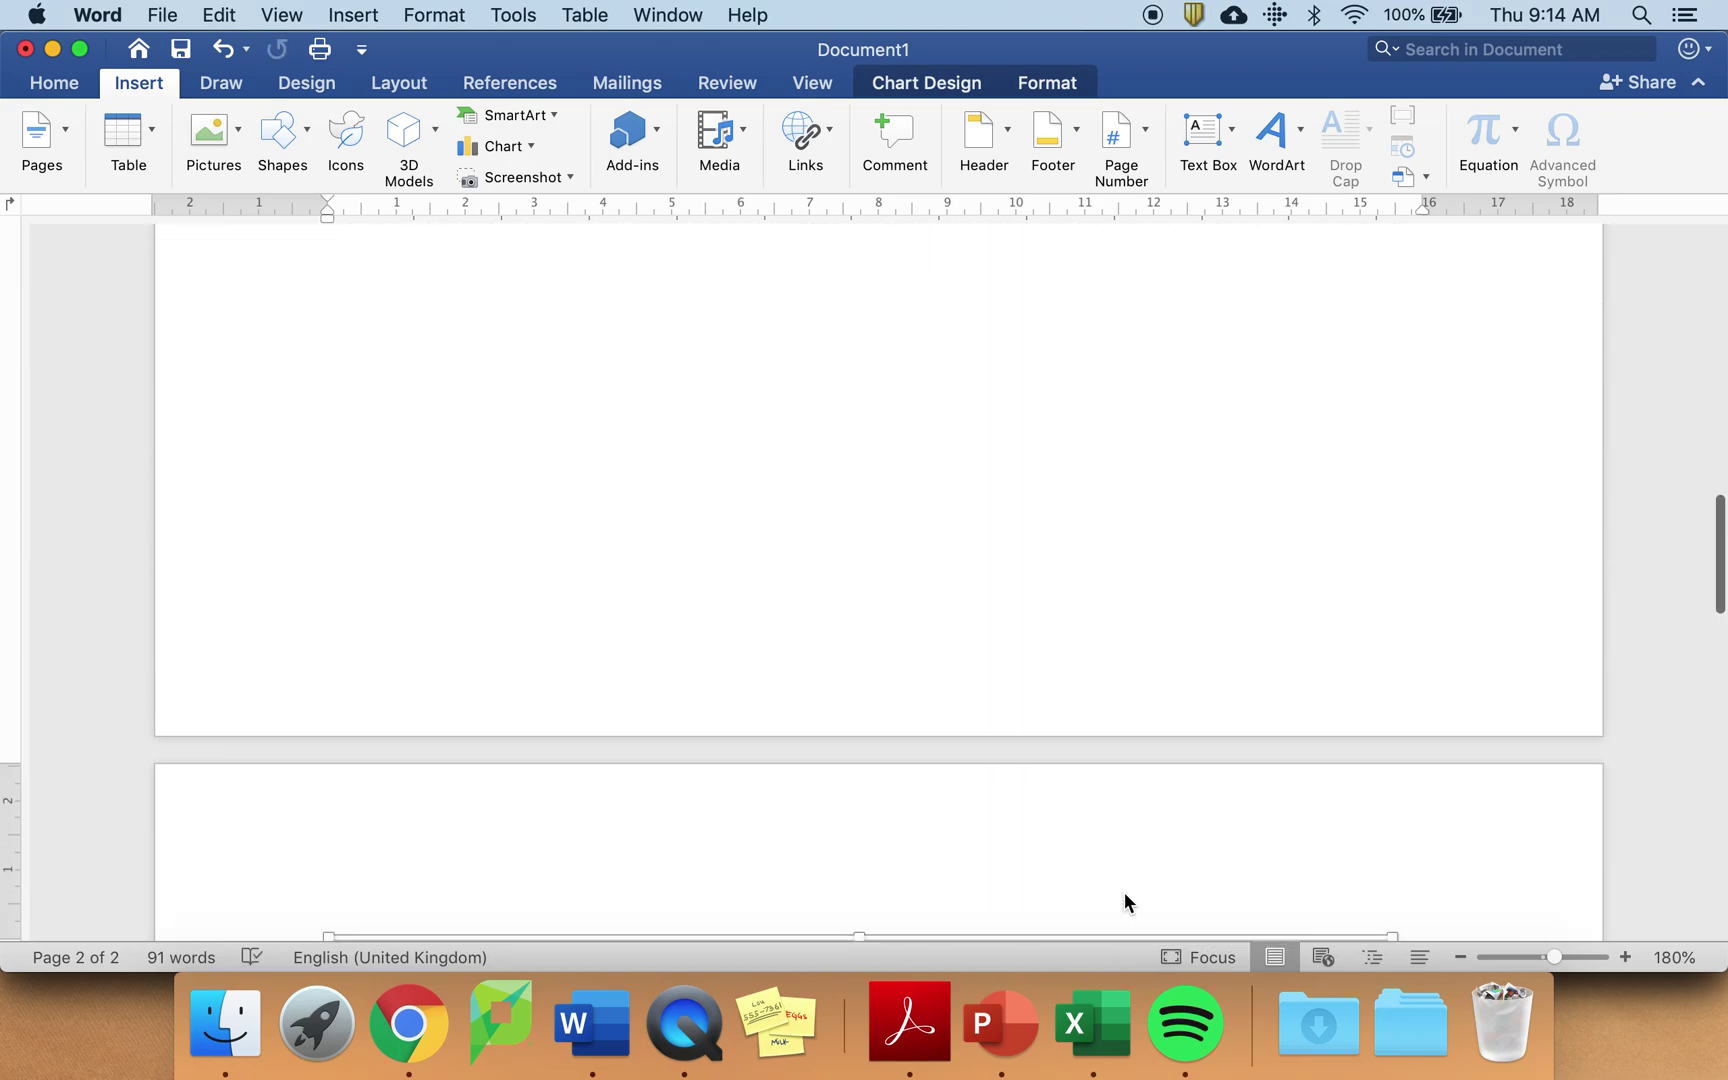
scroll(1124, 897, down, 5)
scroll(1125, 893, down, 8)
scroll(1125, 893, up, 5)
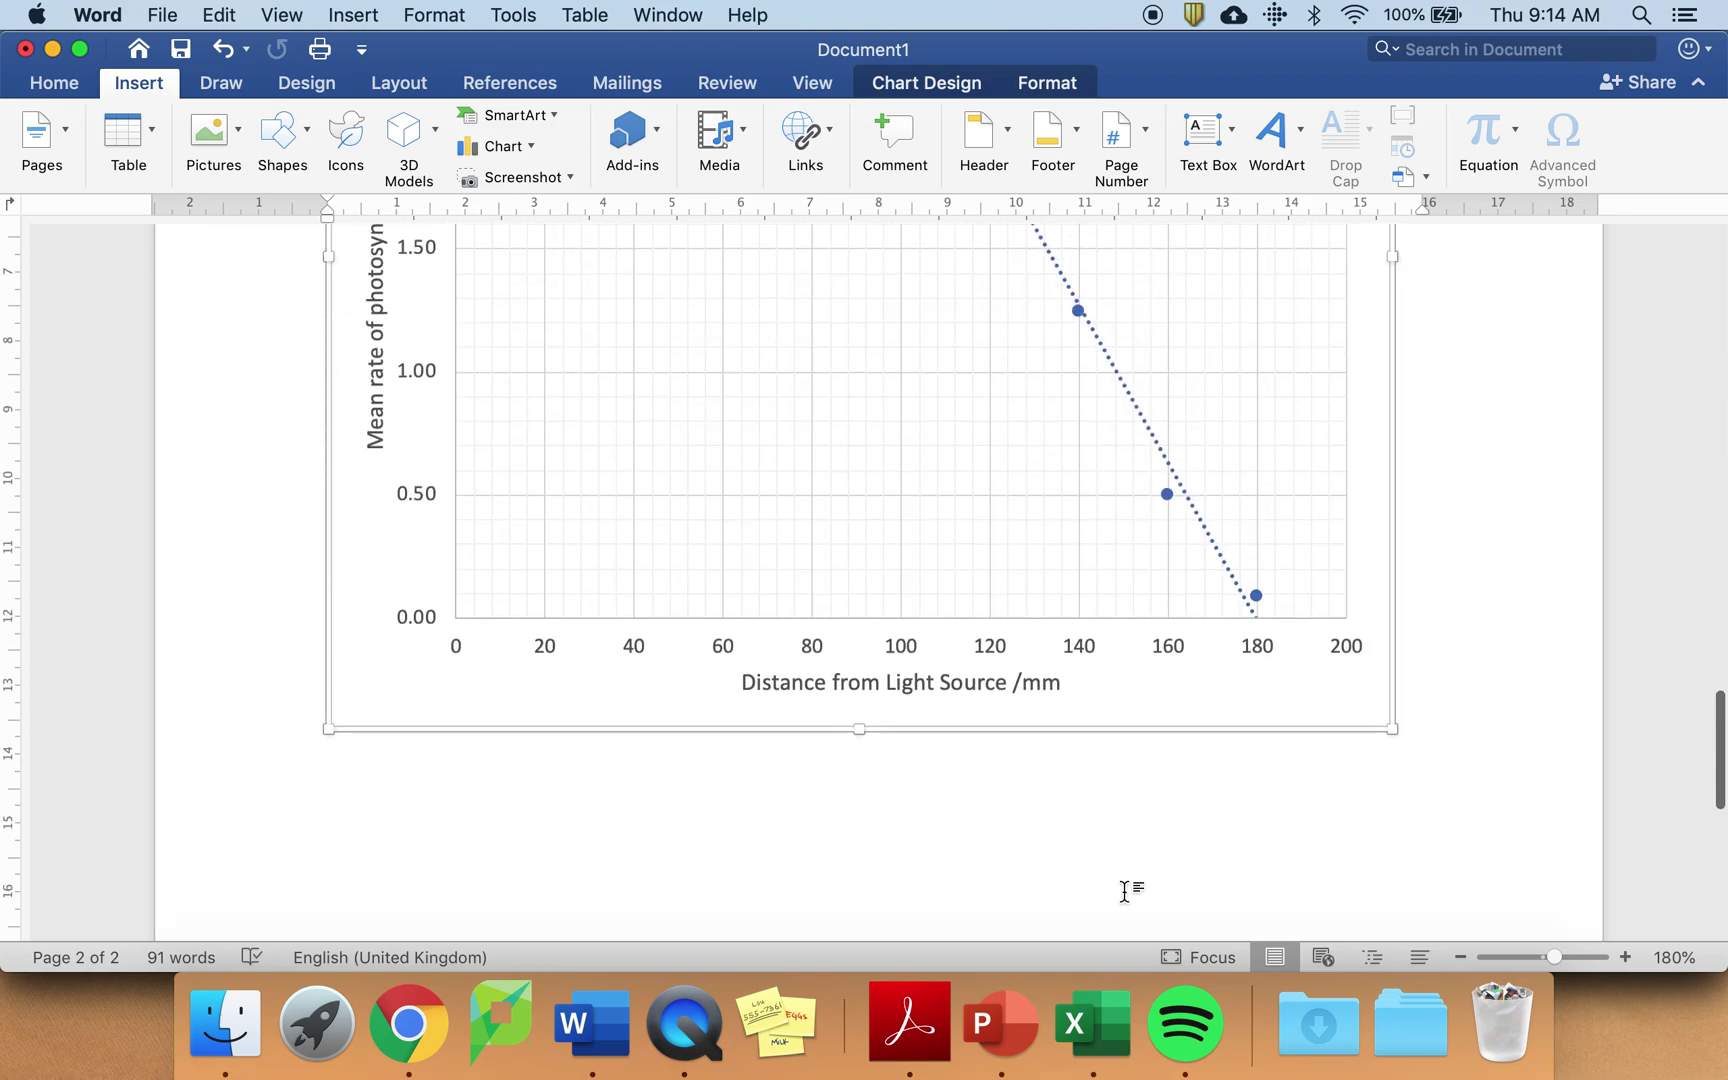
click(1093, 1023)
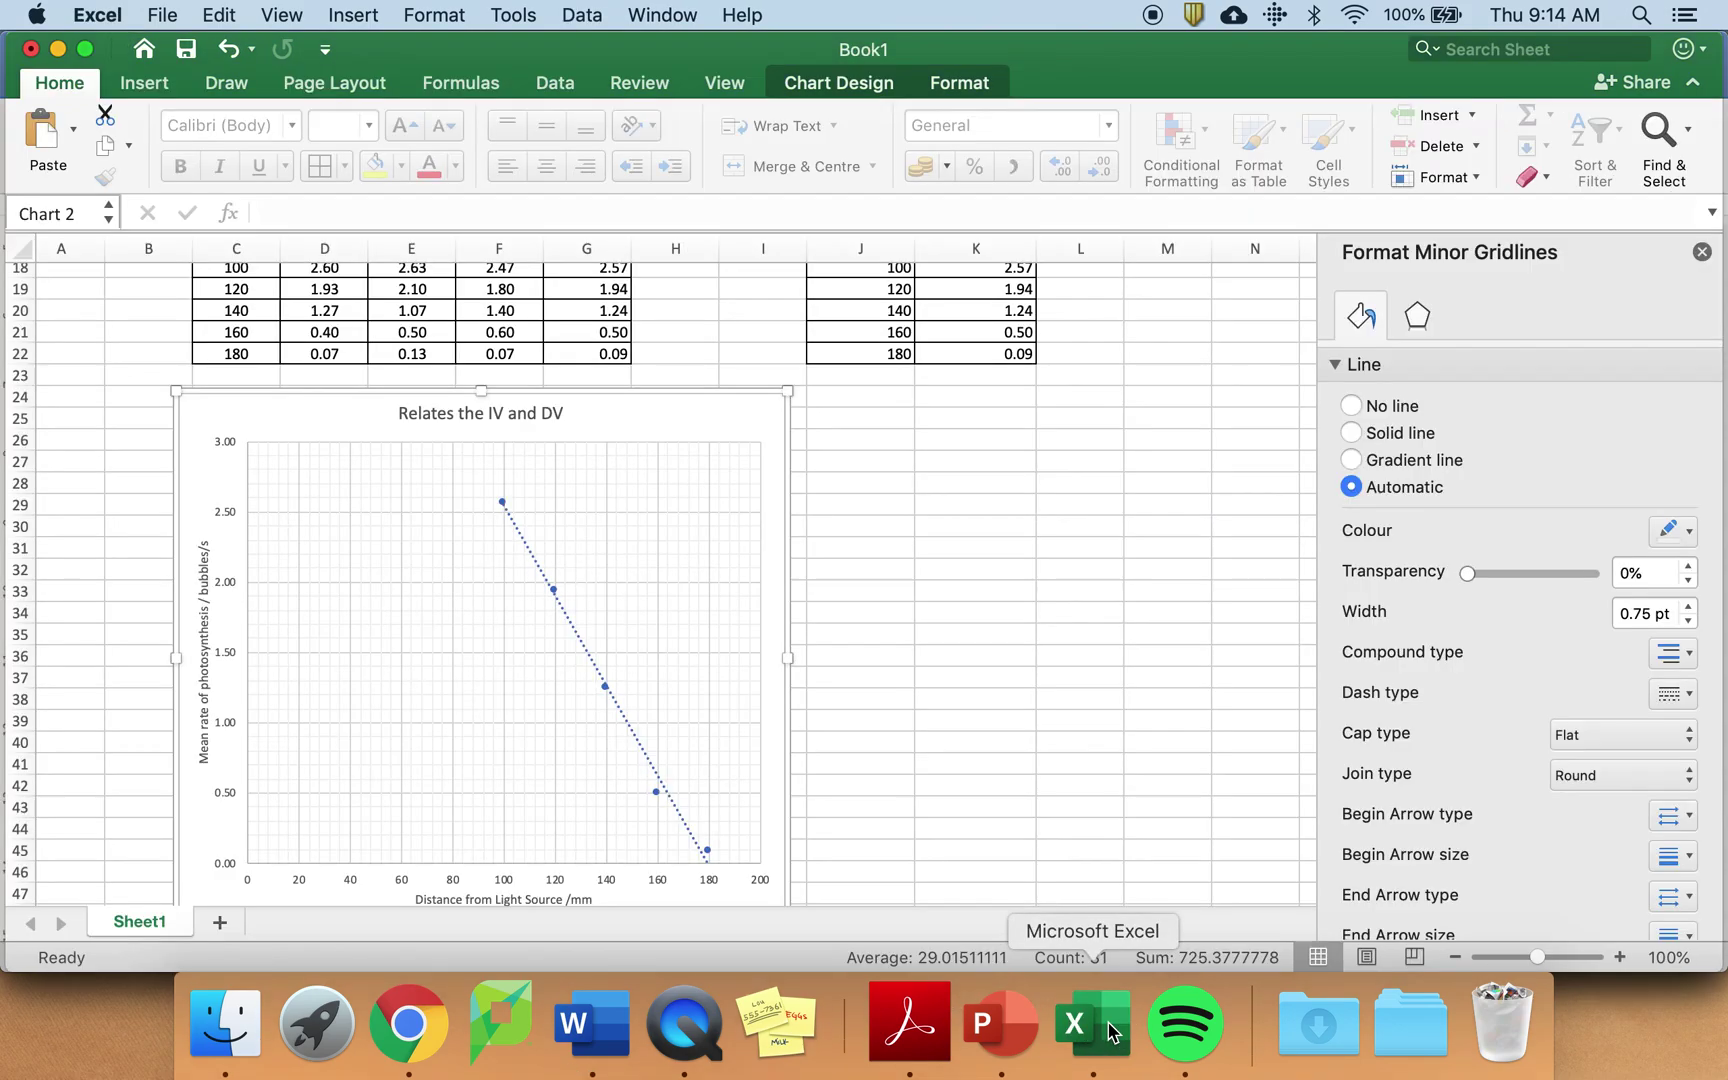
Scroll through the Excel sheet to compare its data tables and chart with the Word copy.
scroll(1008, 688, up, 5)
scroll(1008, 688, right, 1)
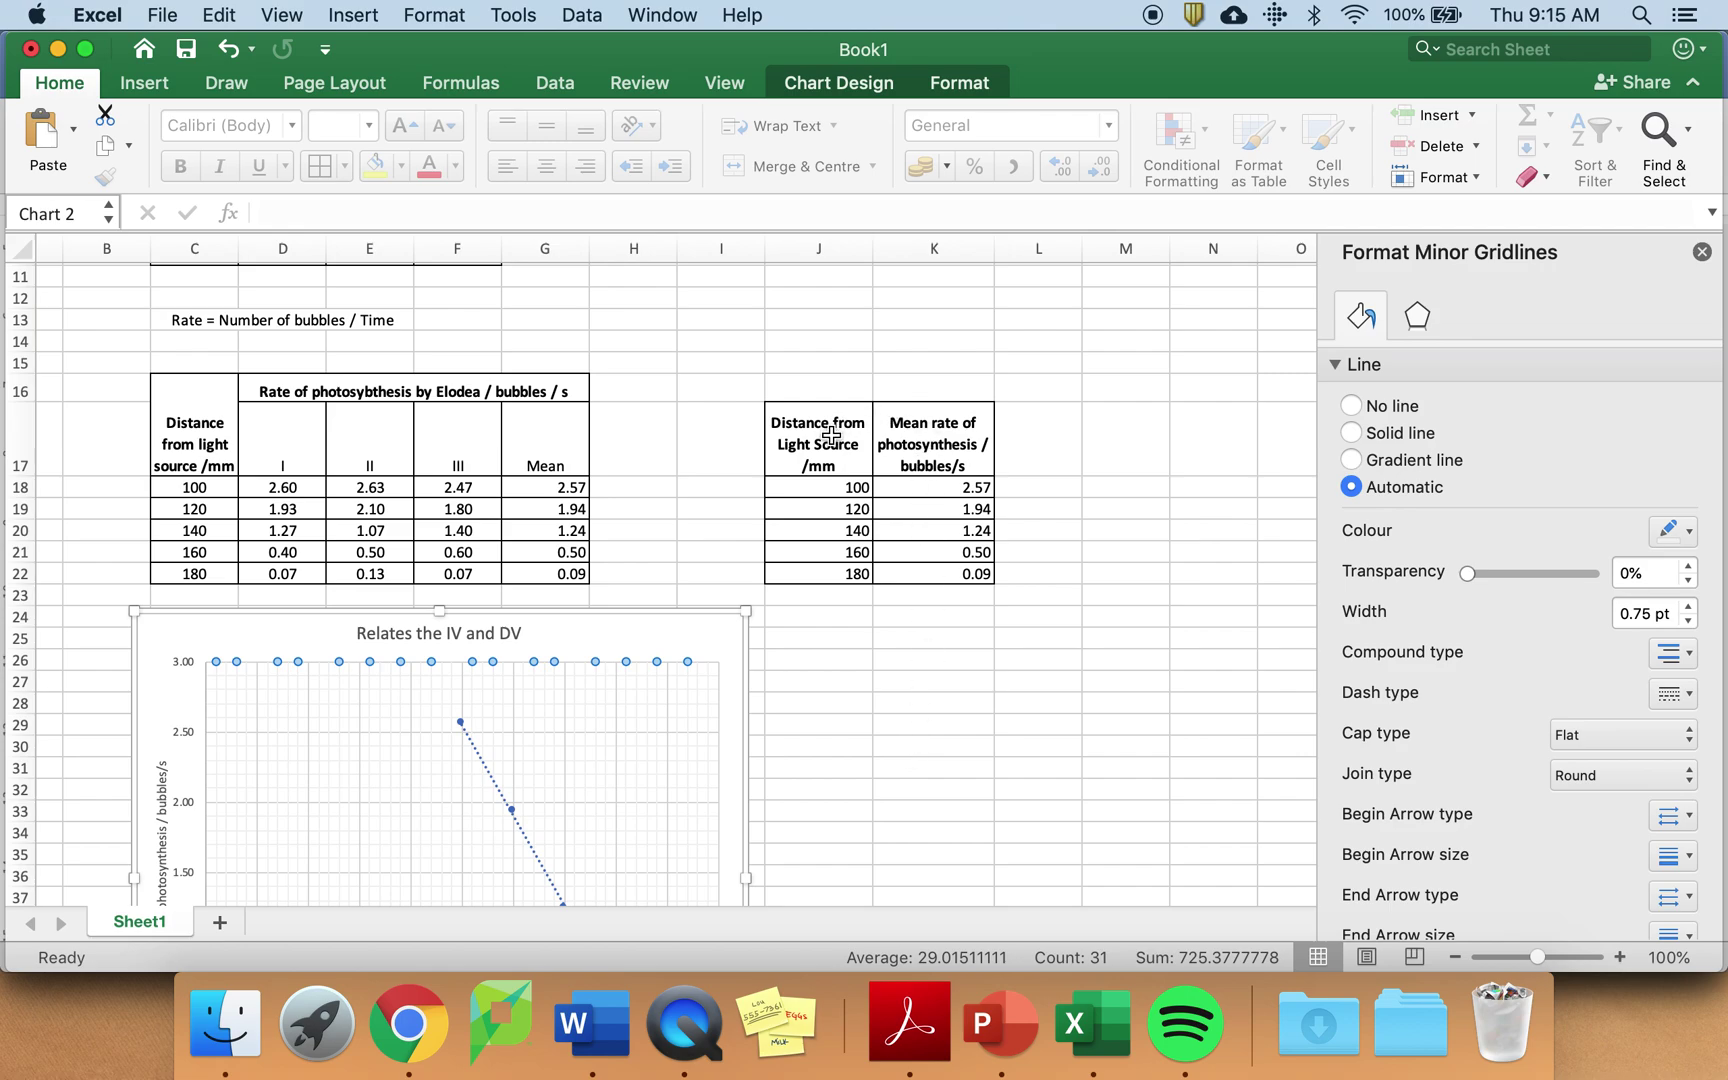
scroll(486, 705, down, 5)
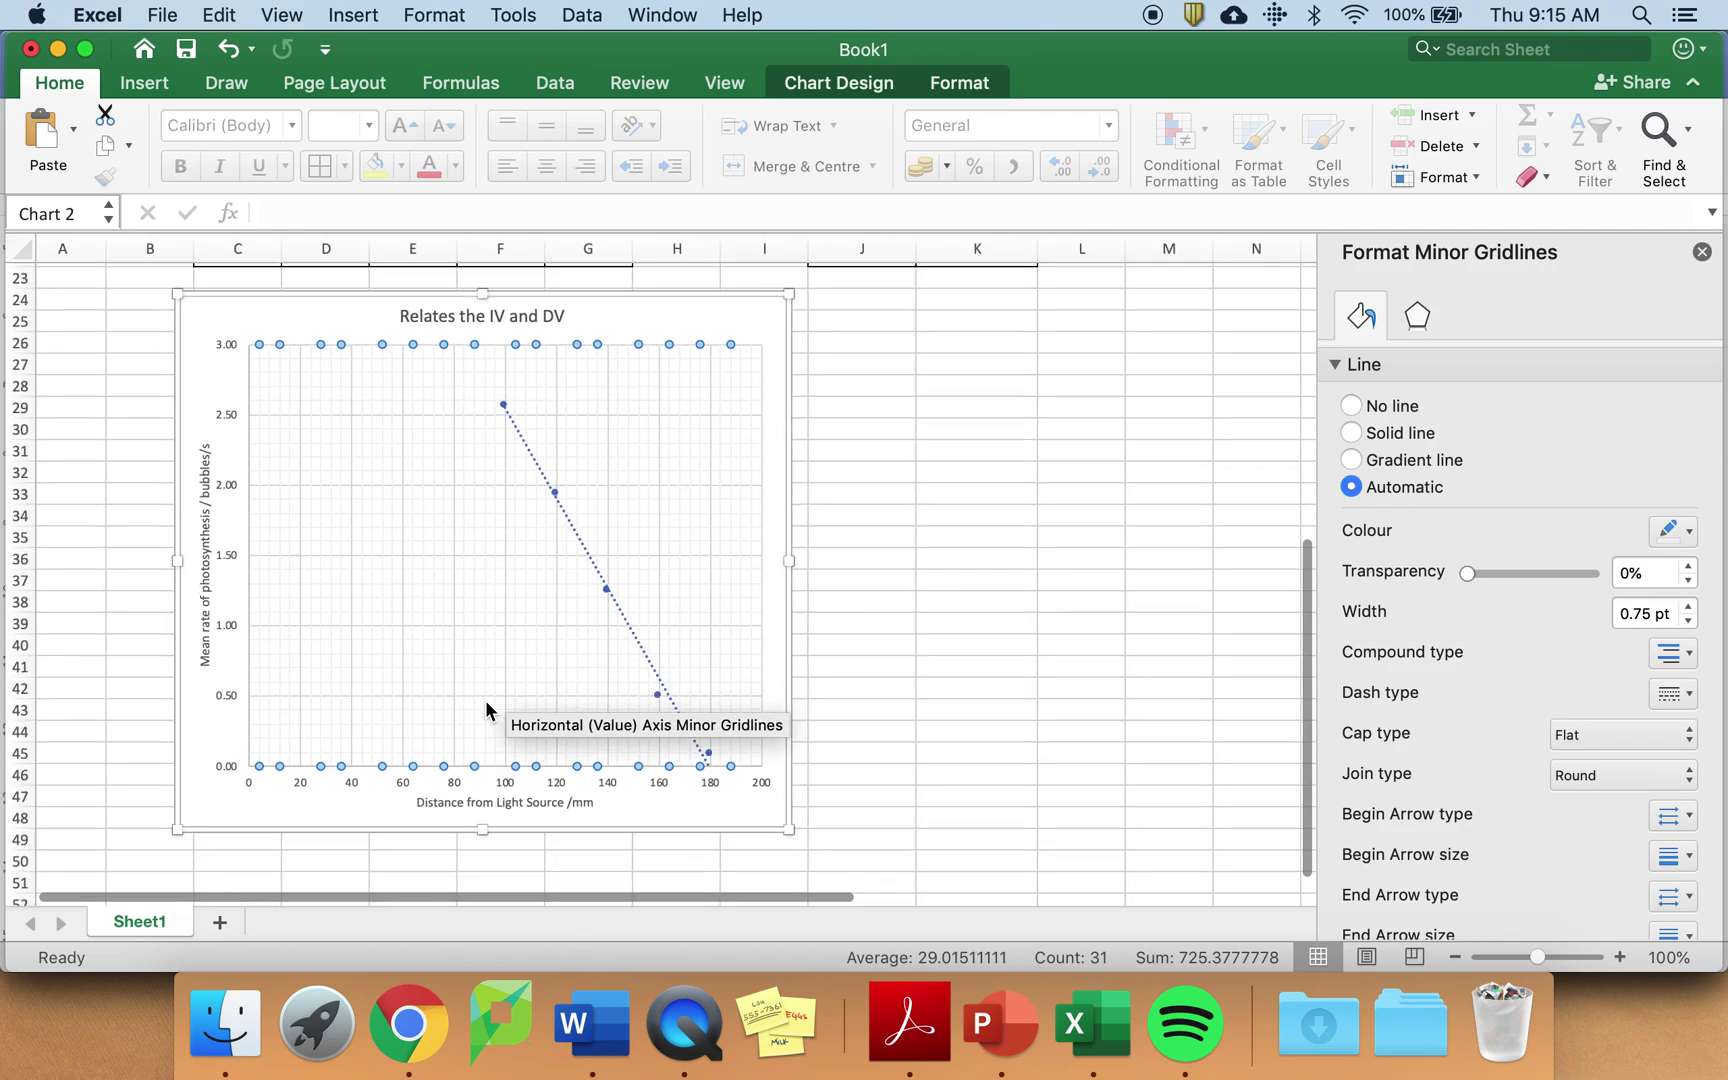
scroll(485, 701, up, 8)
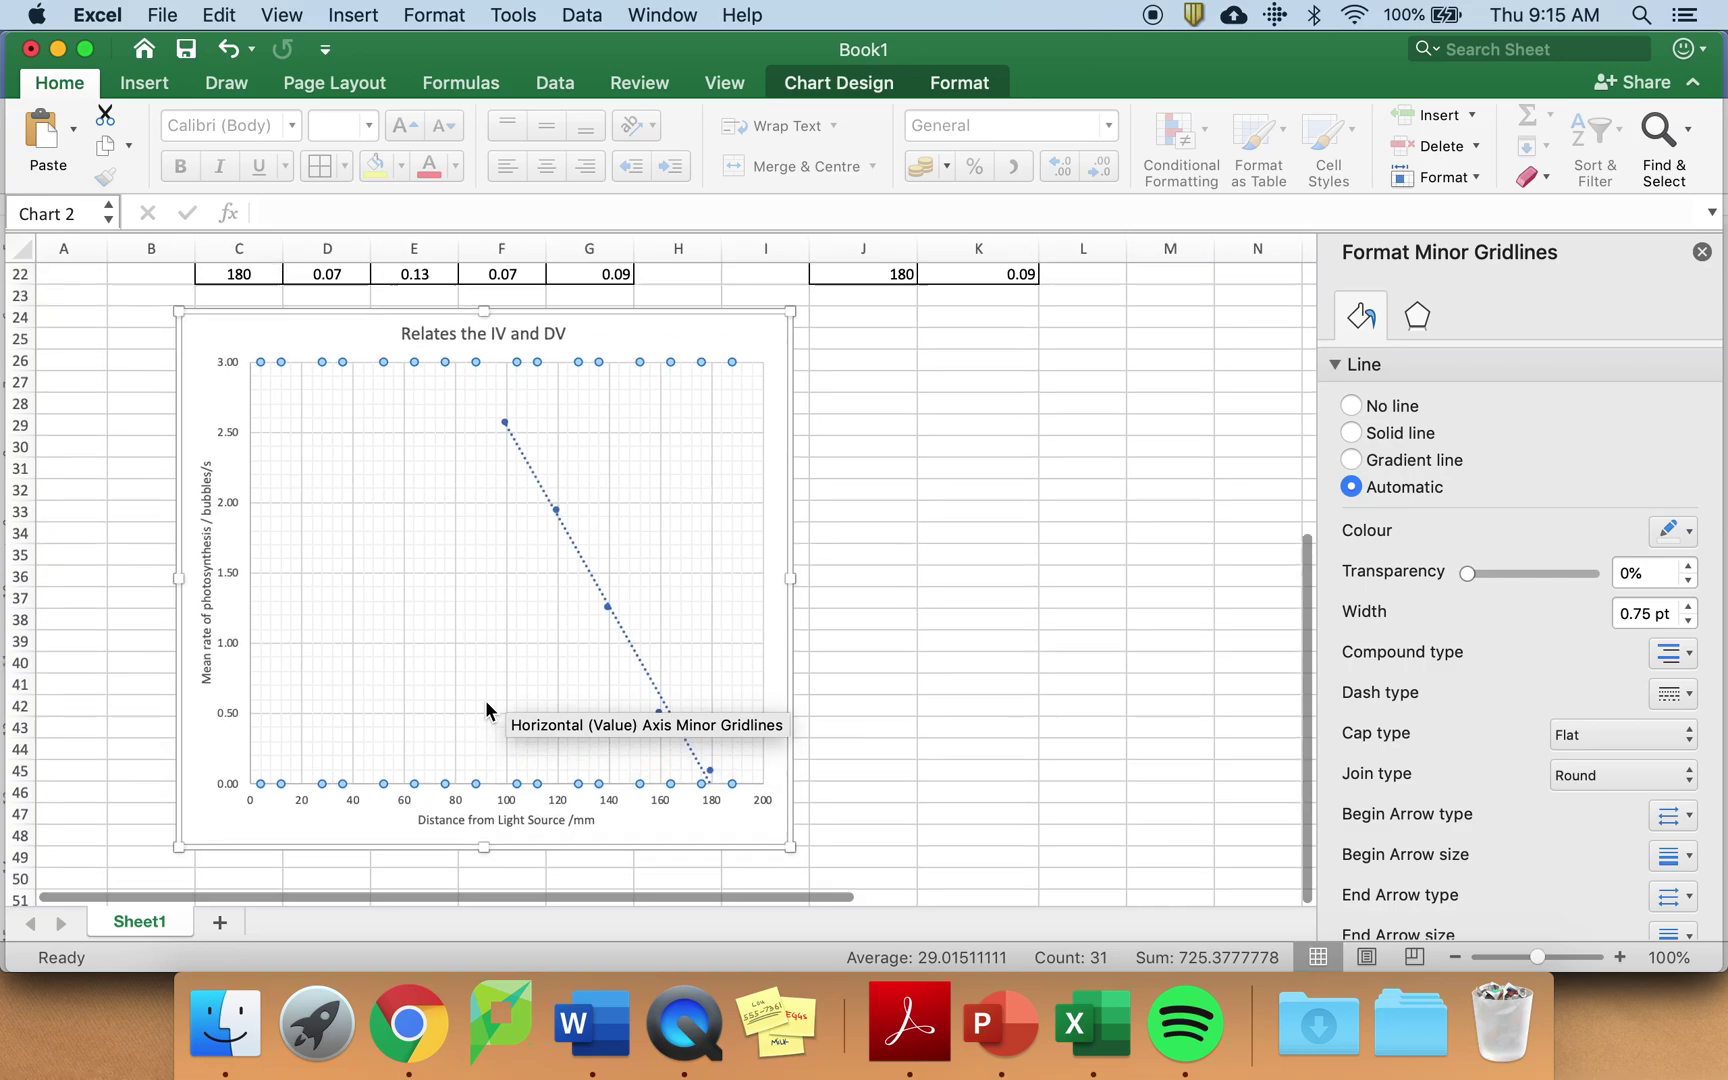
scroll(402, 580, up, 2)
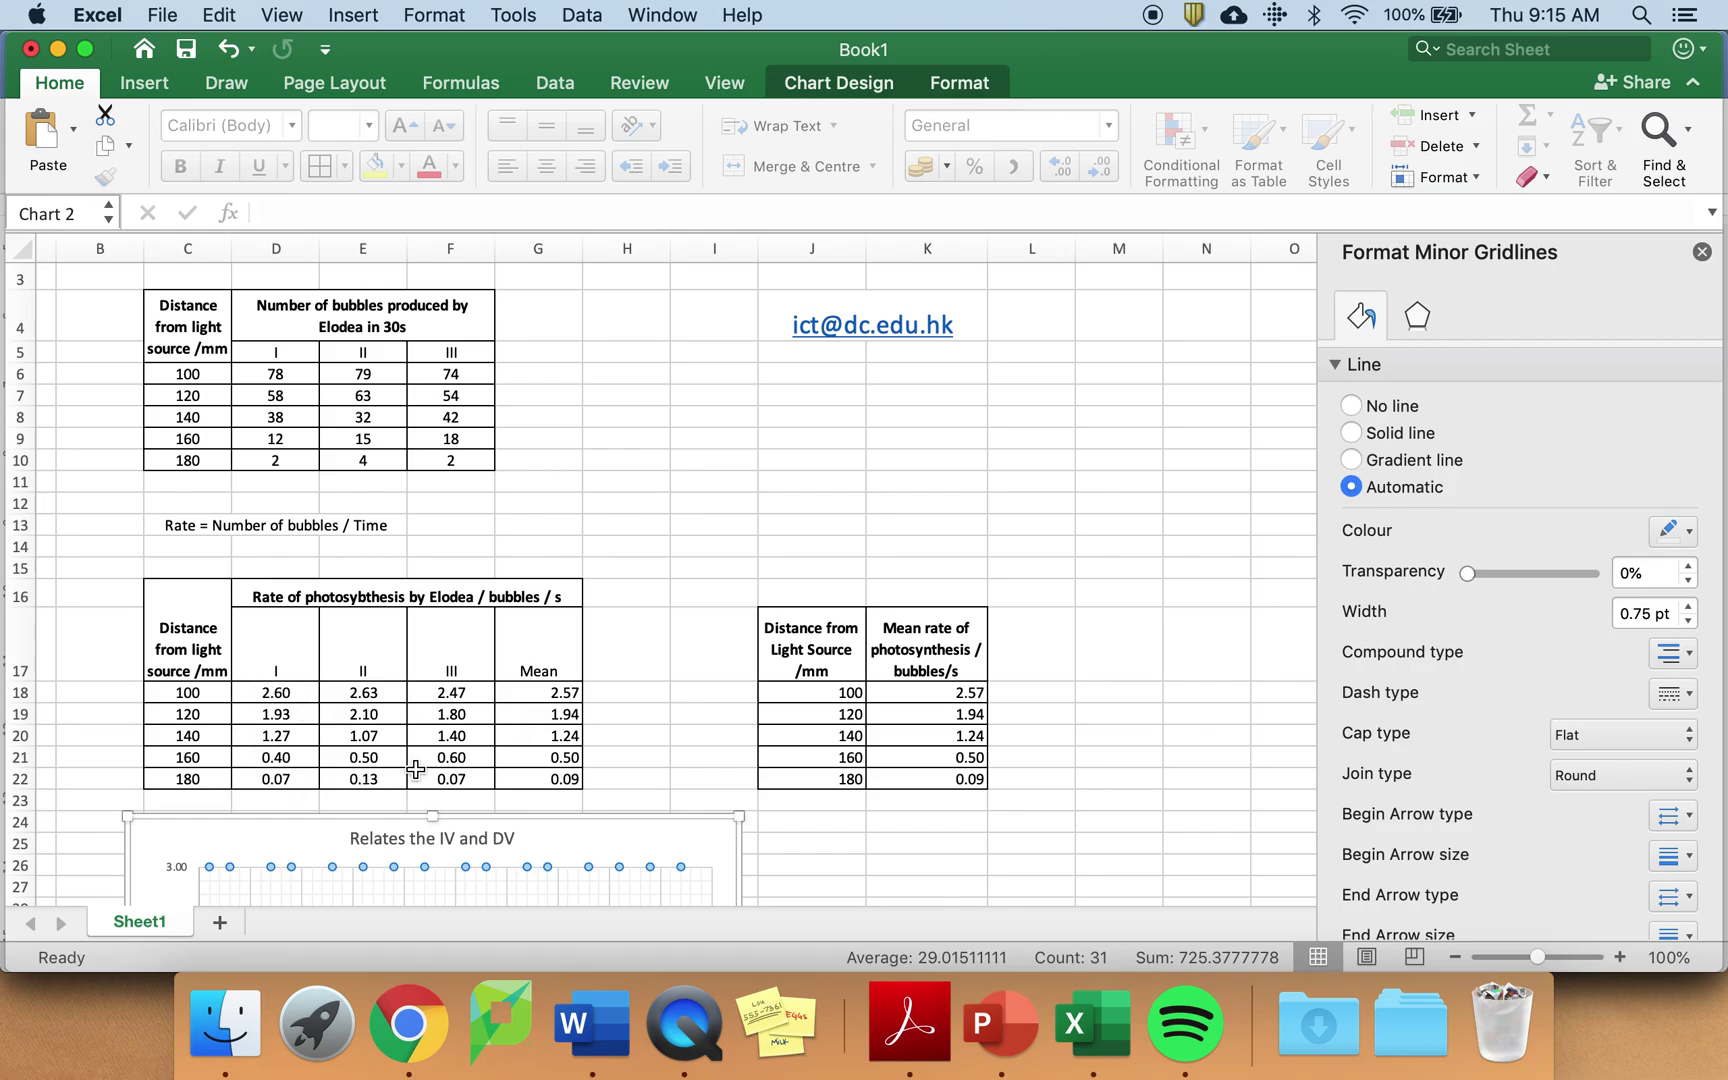
scroll(386, 690, down, 10)
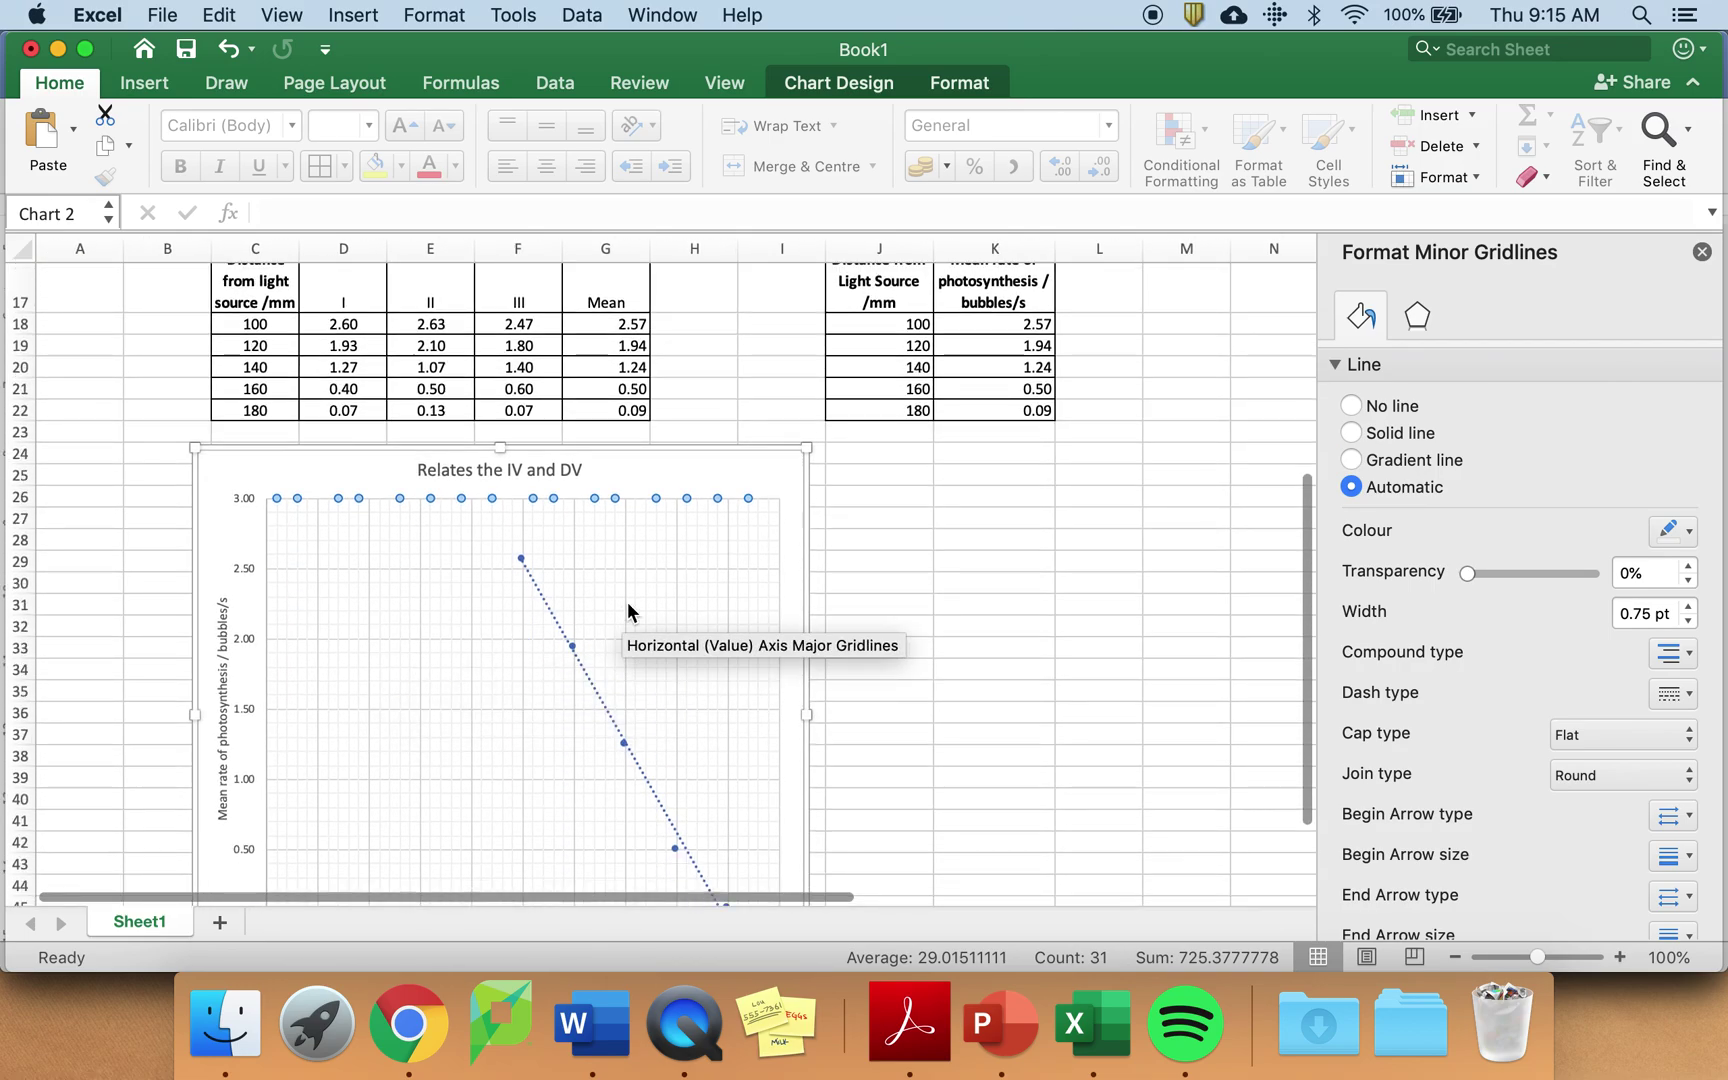
scroll(626, 603, down, 4)
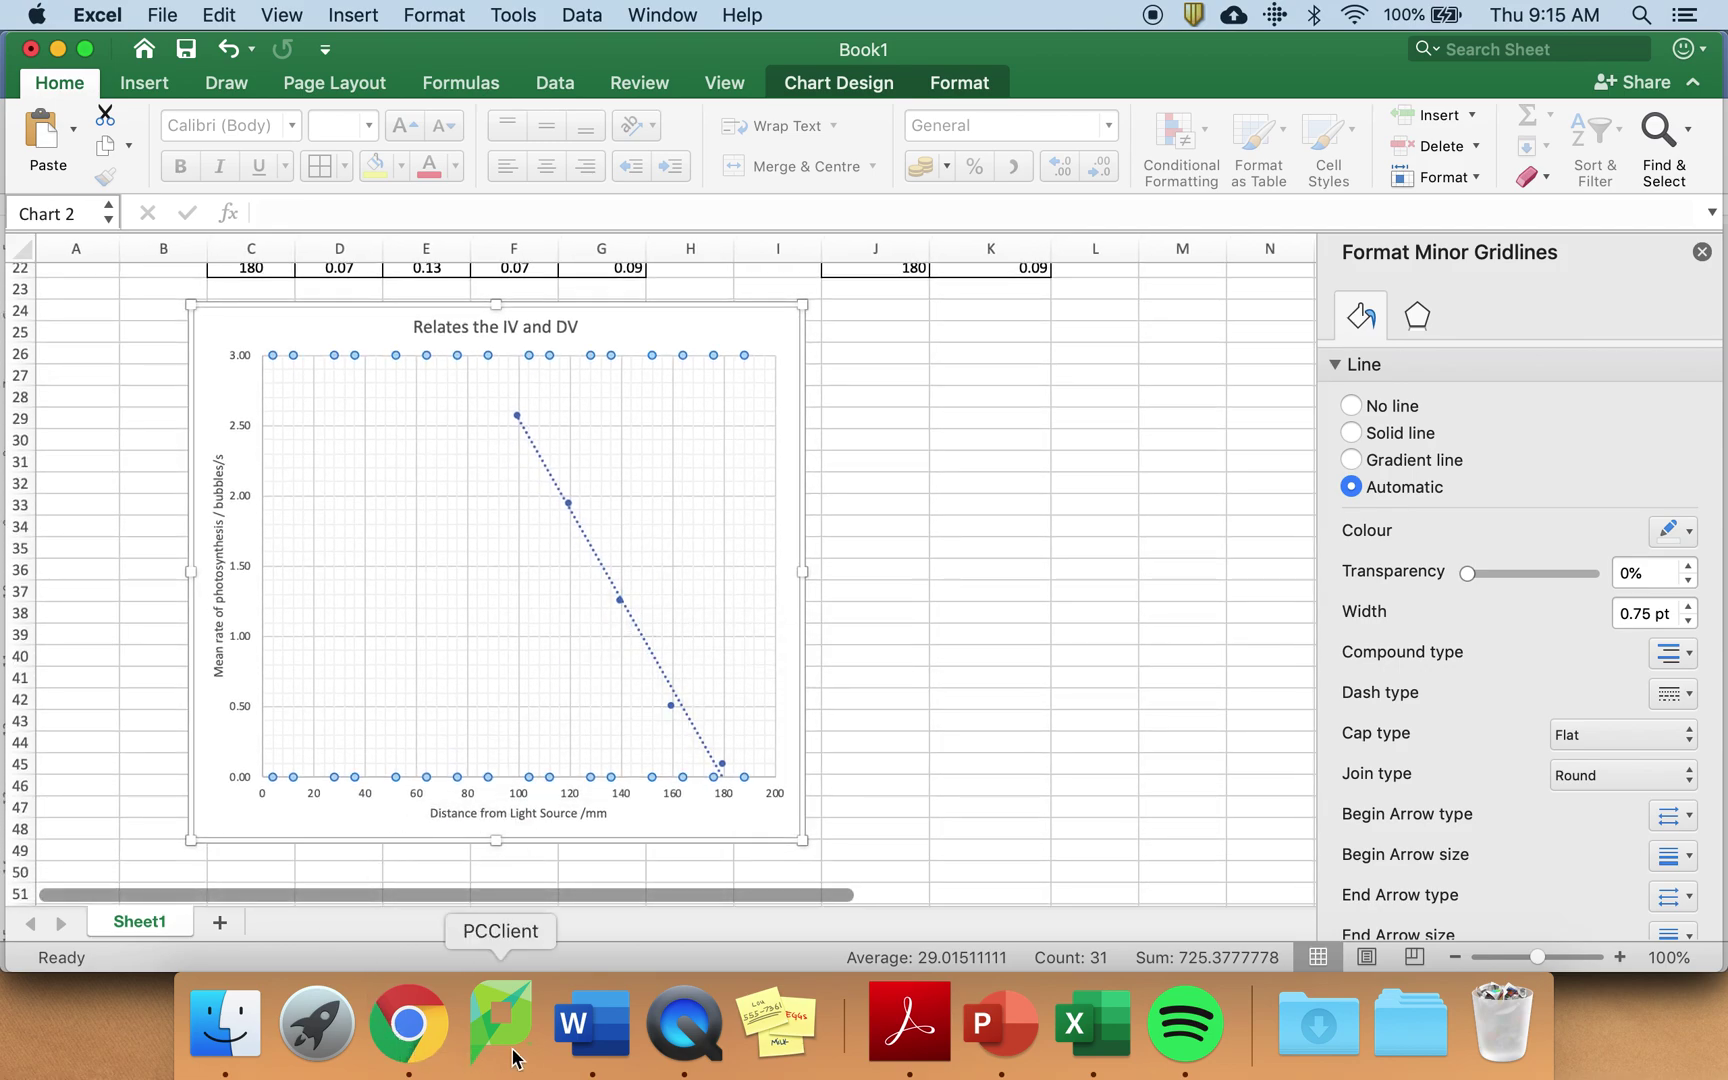
click(592, 1024)
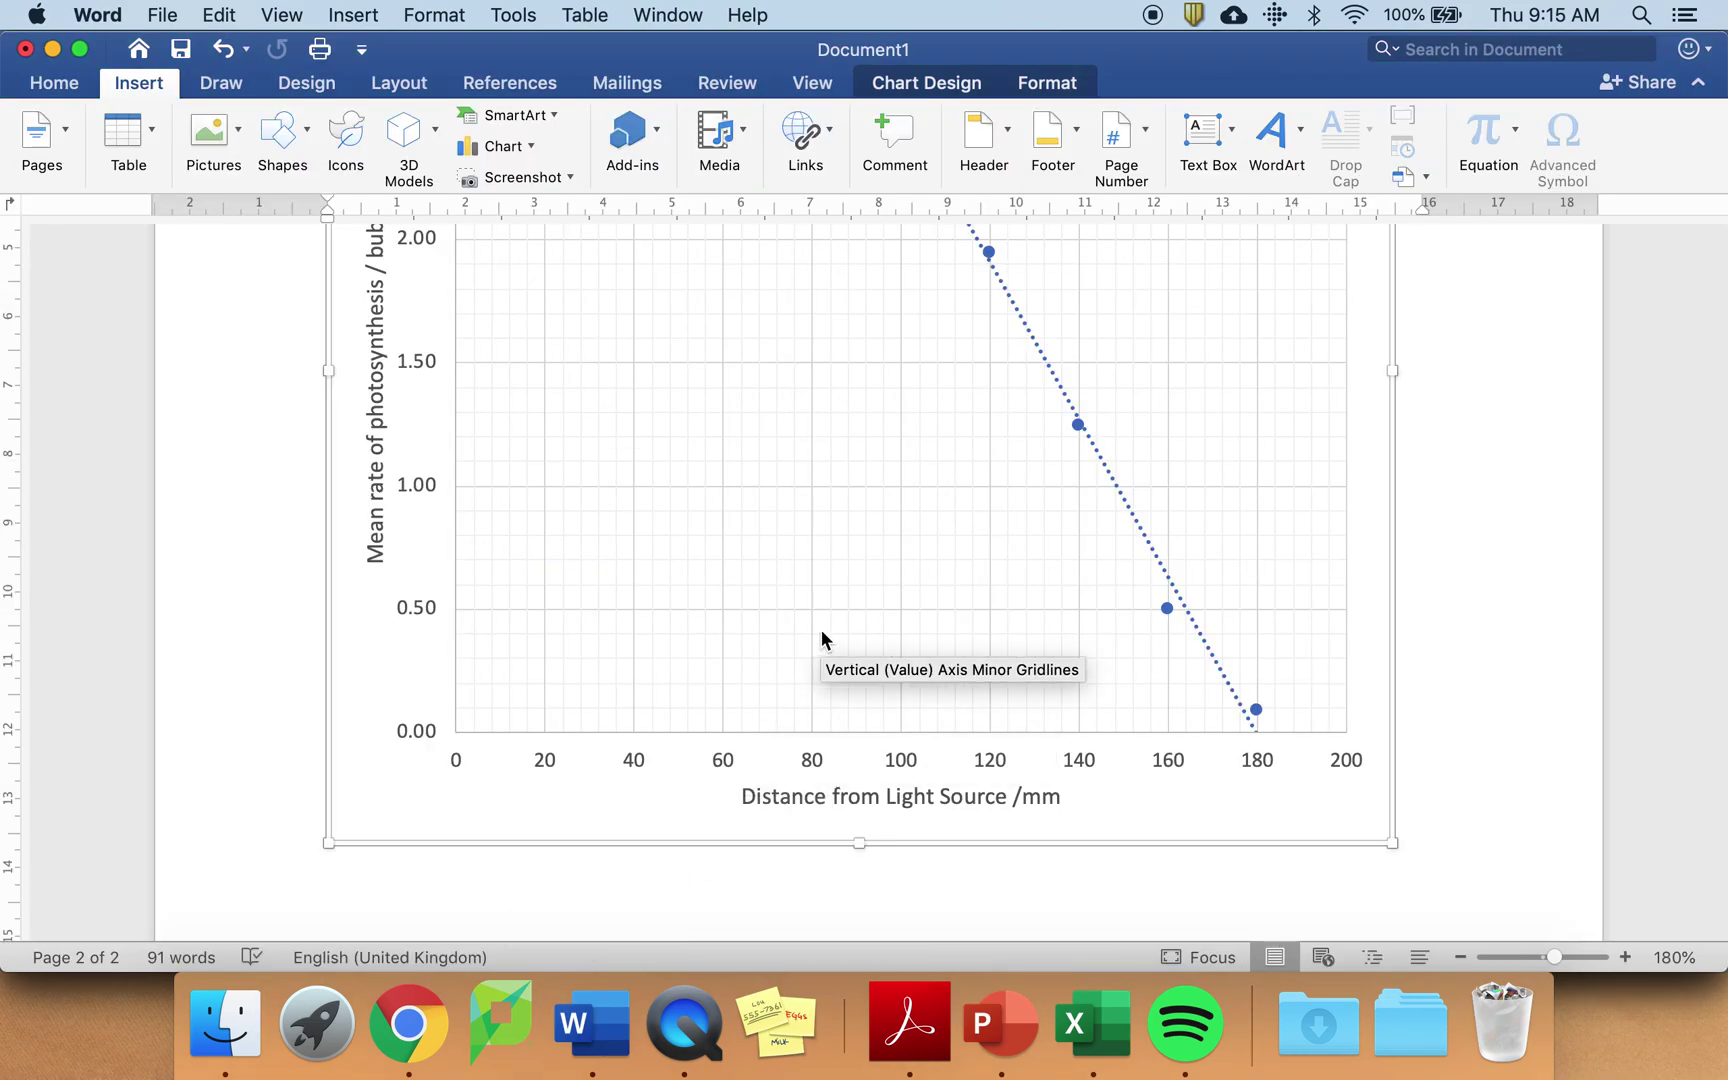
scroll(821, 638, up, 15)
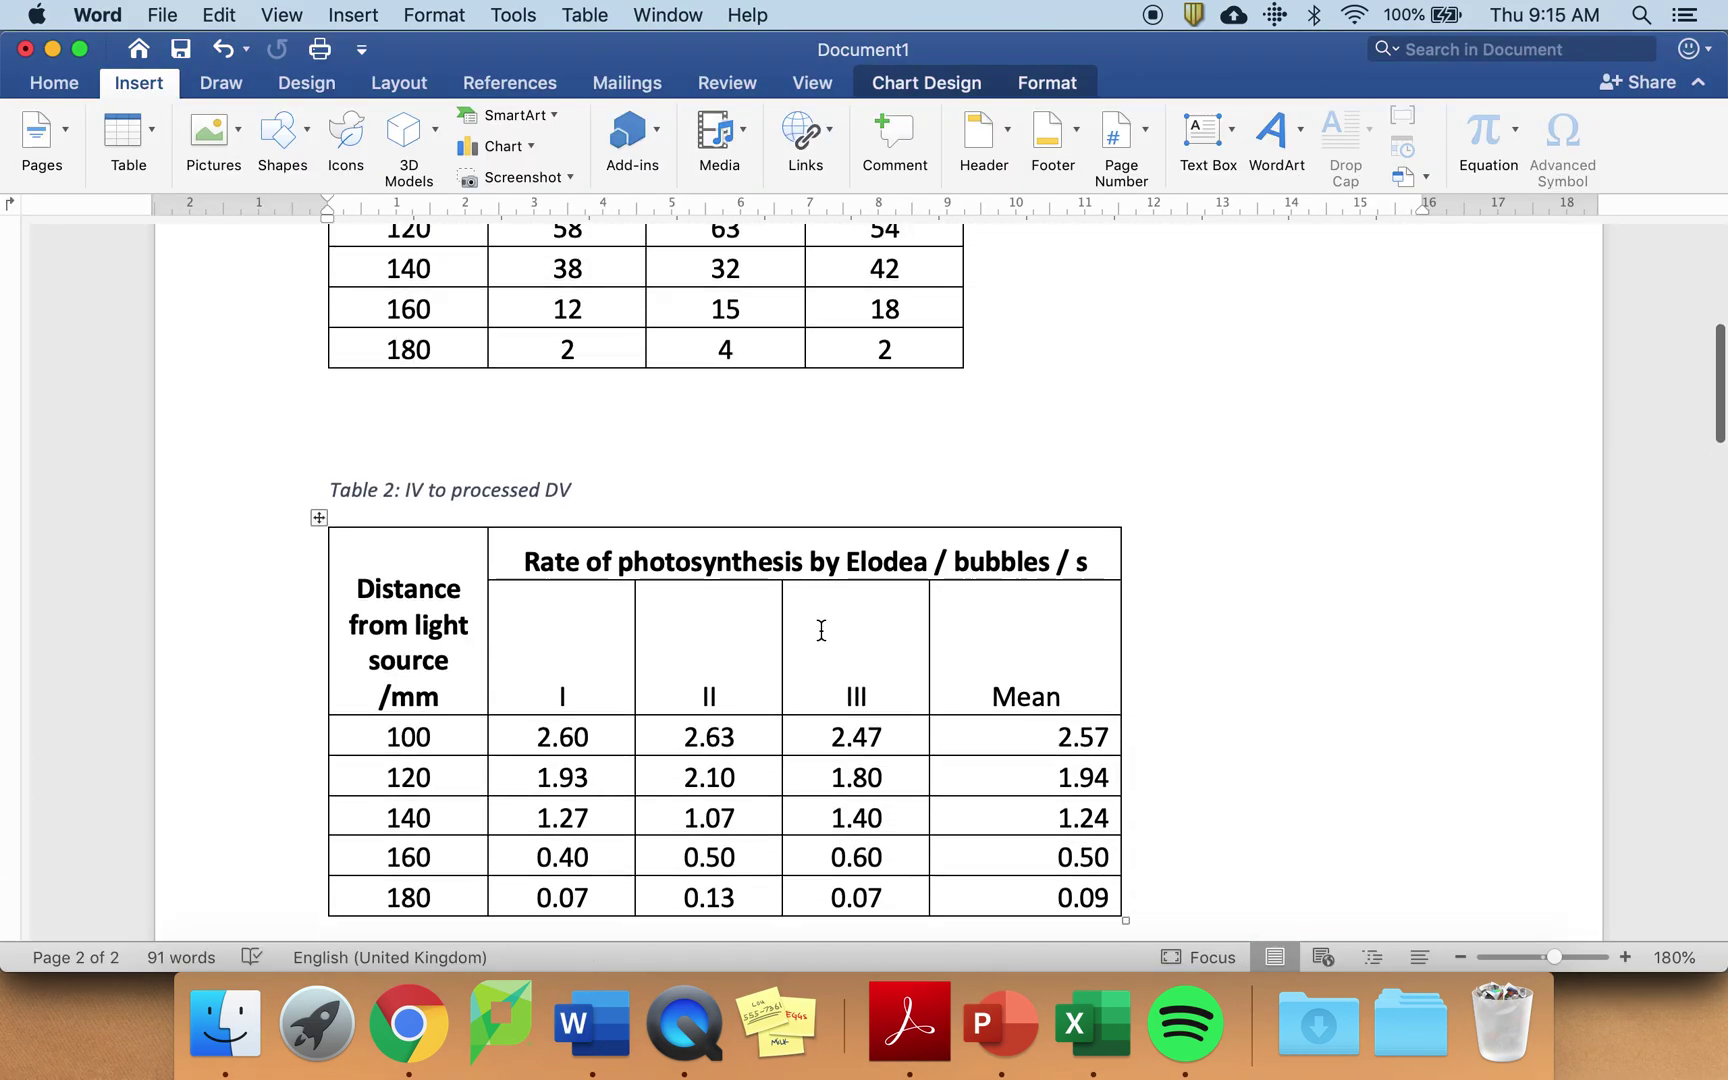
scroll(821, 630, up, 5)
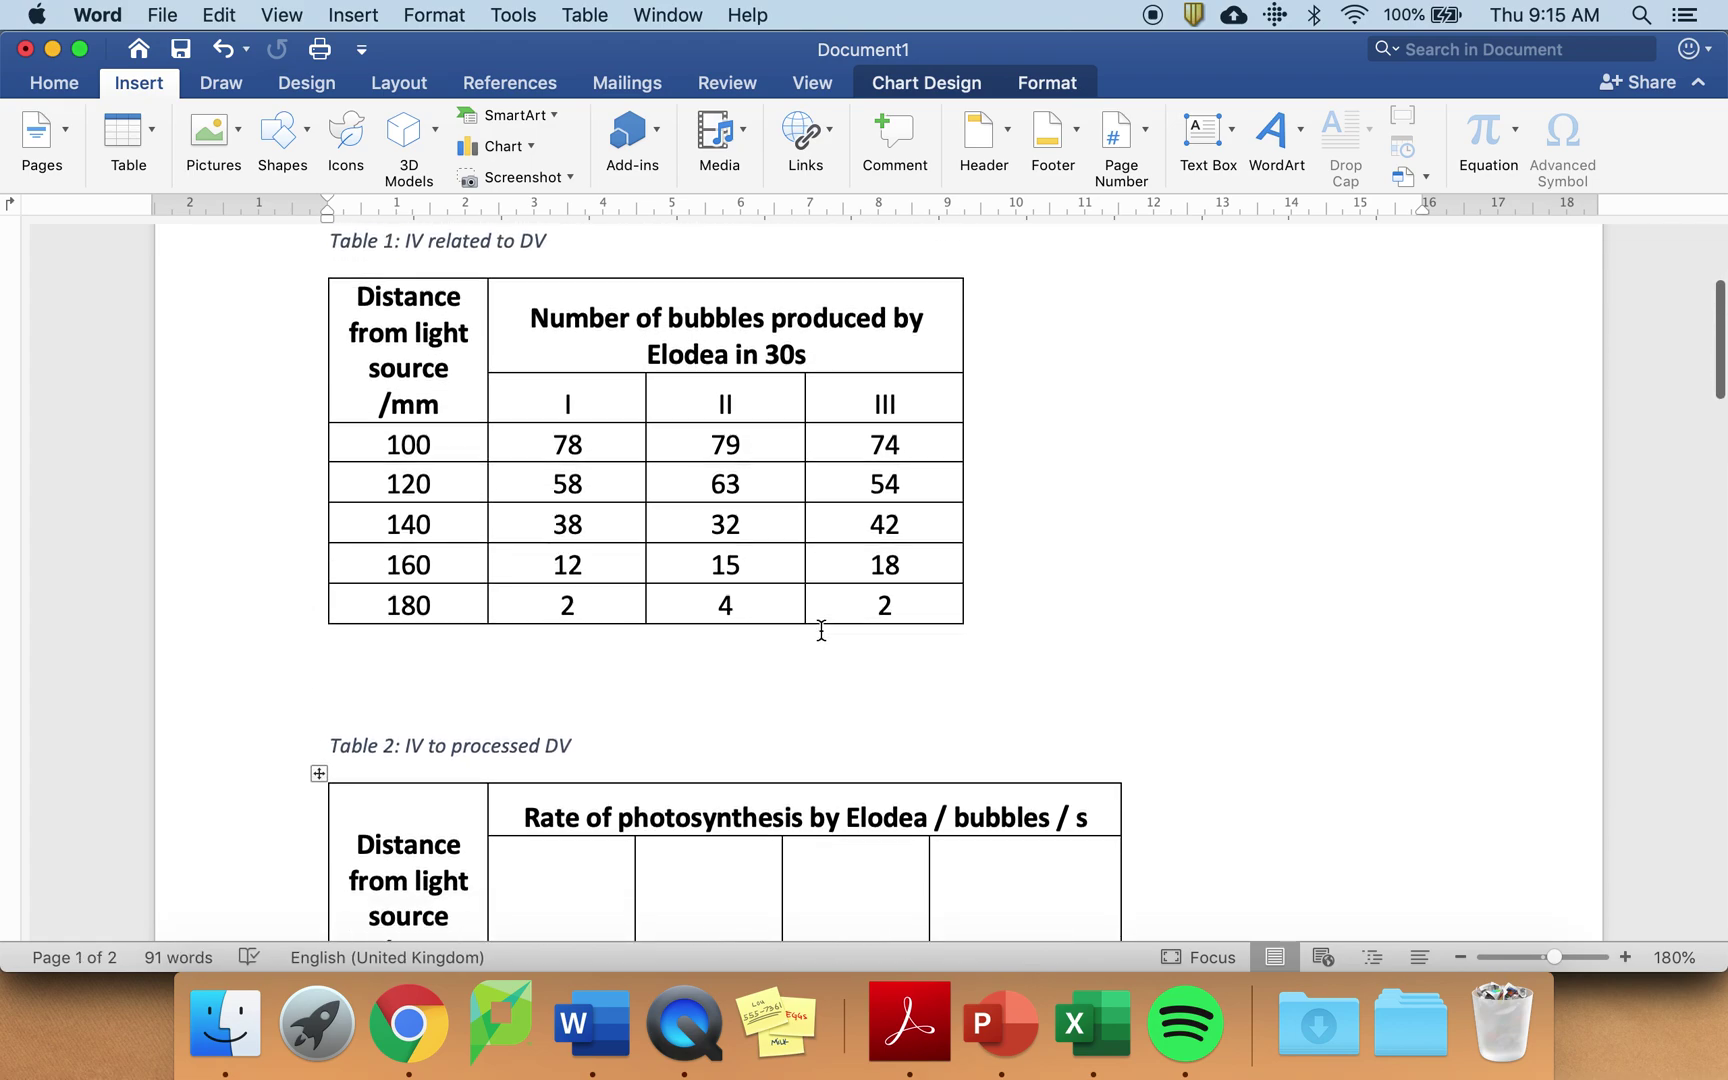
scroll(821, 630, down, 20)
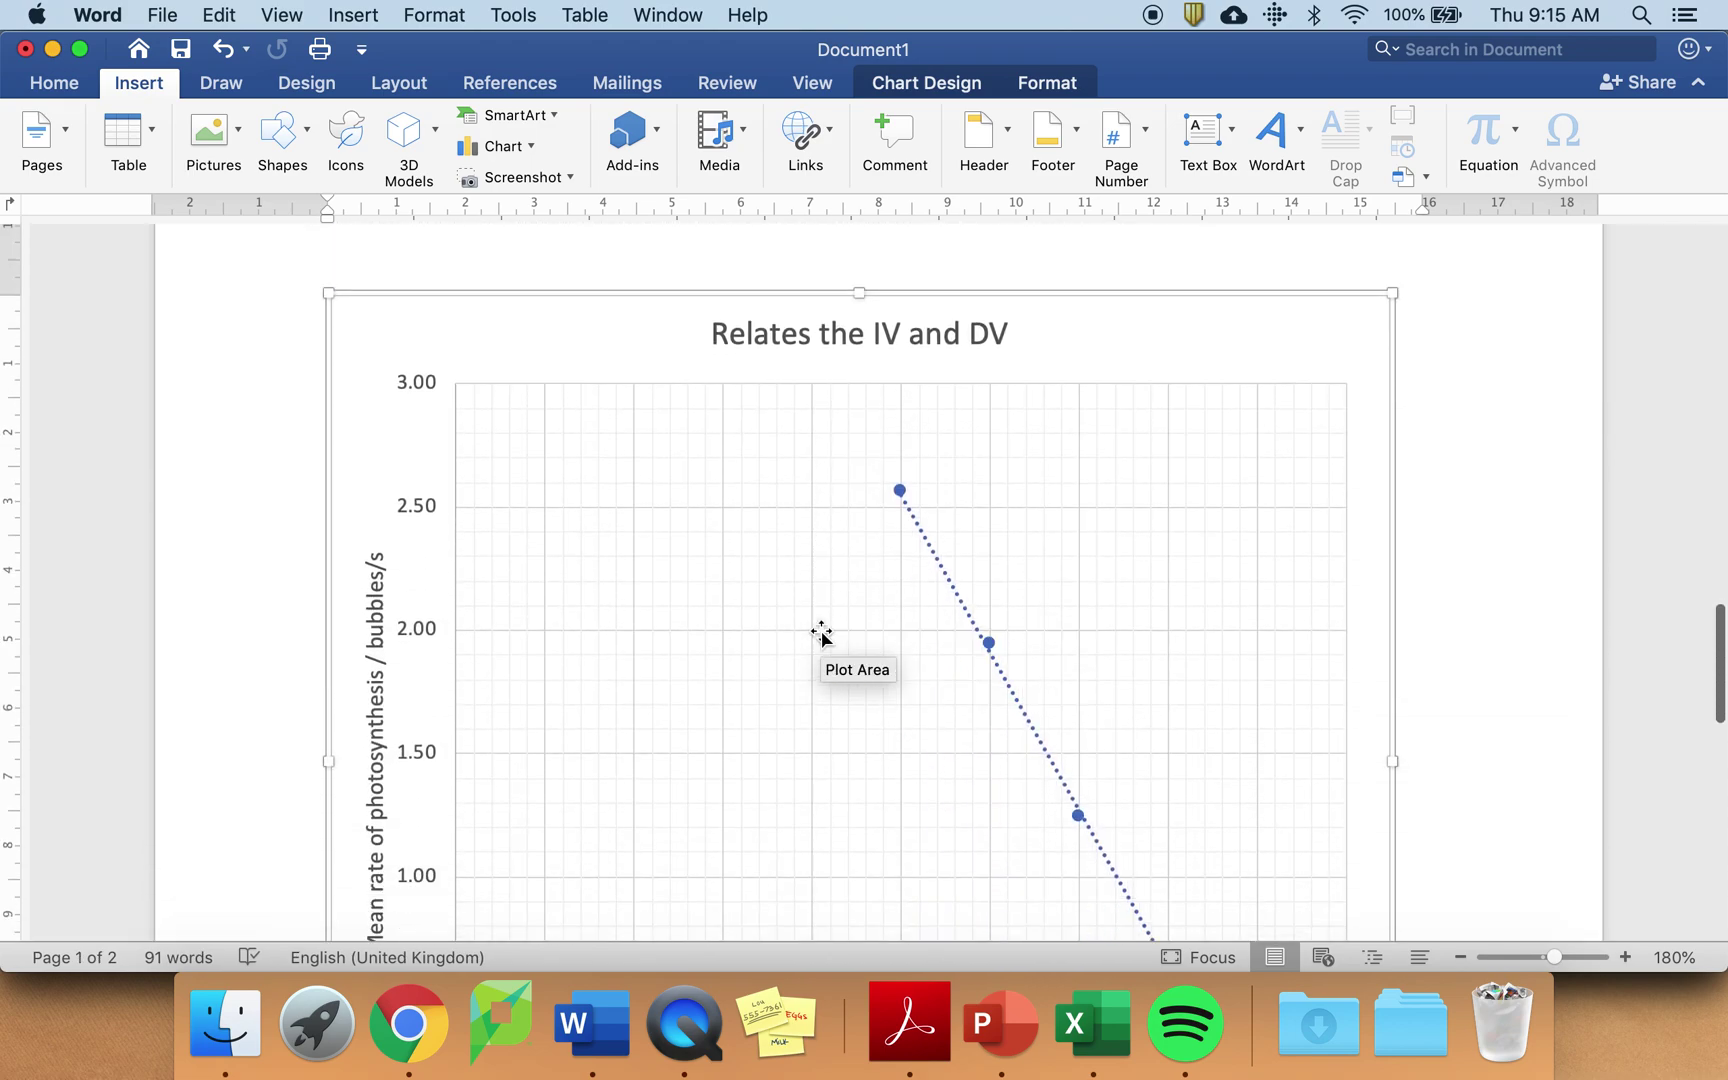
scroll(821, 632, down, 8)
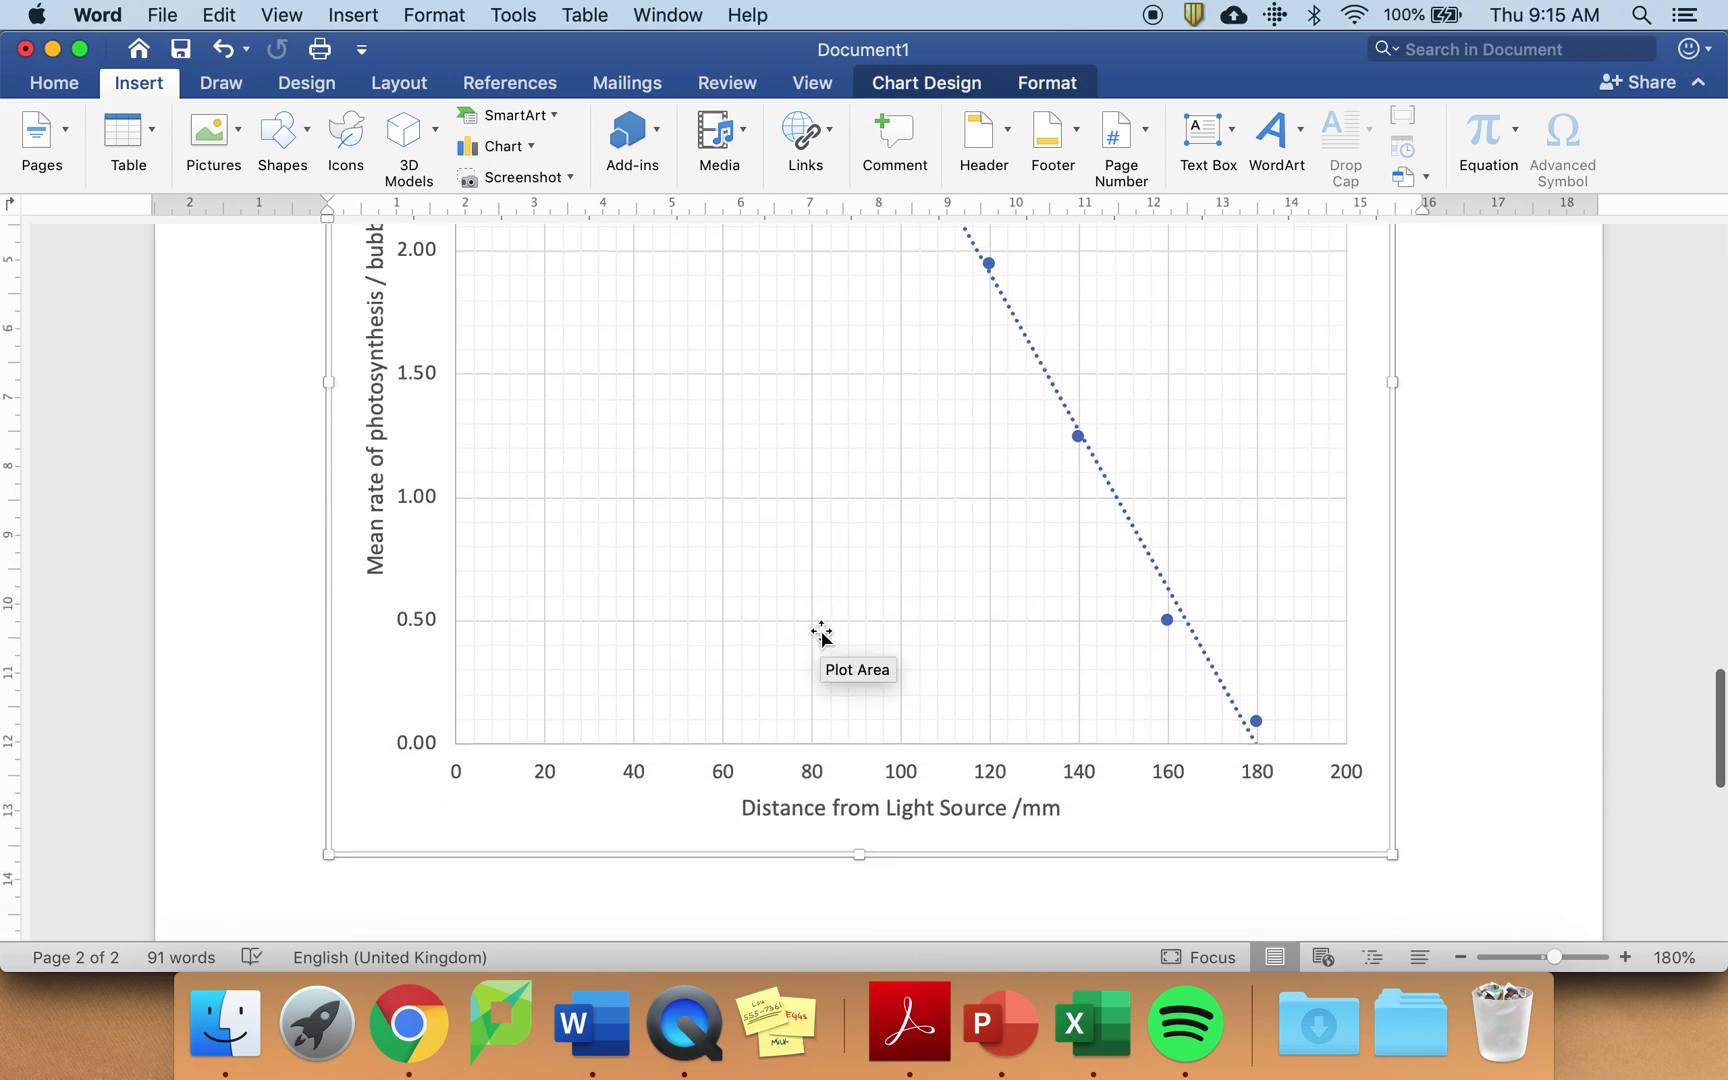
scroll(821, 635, down, 1)
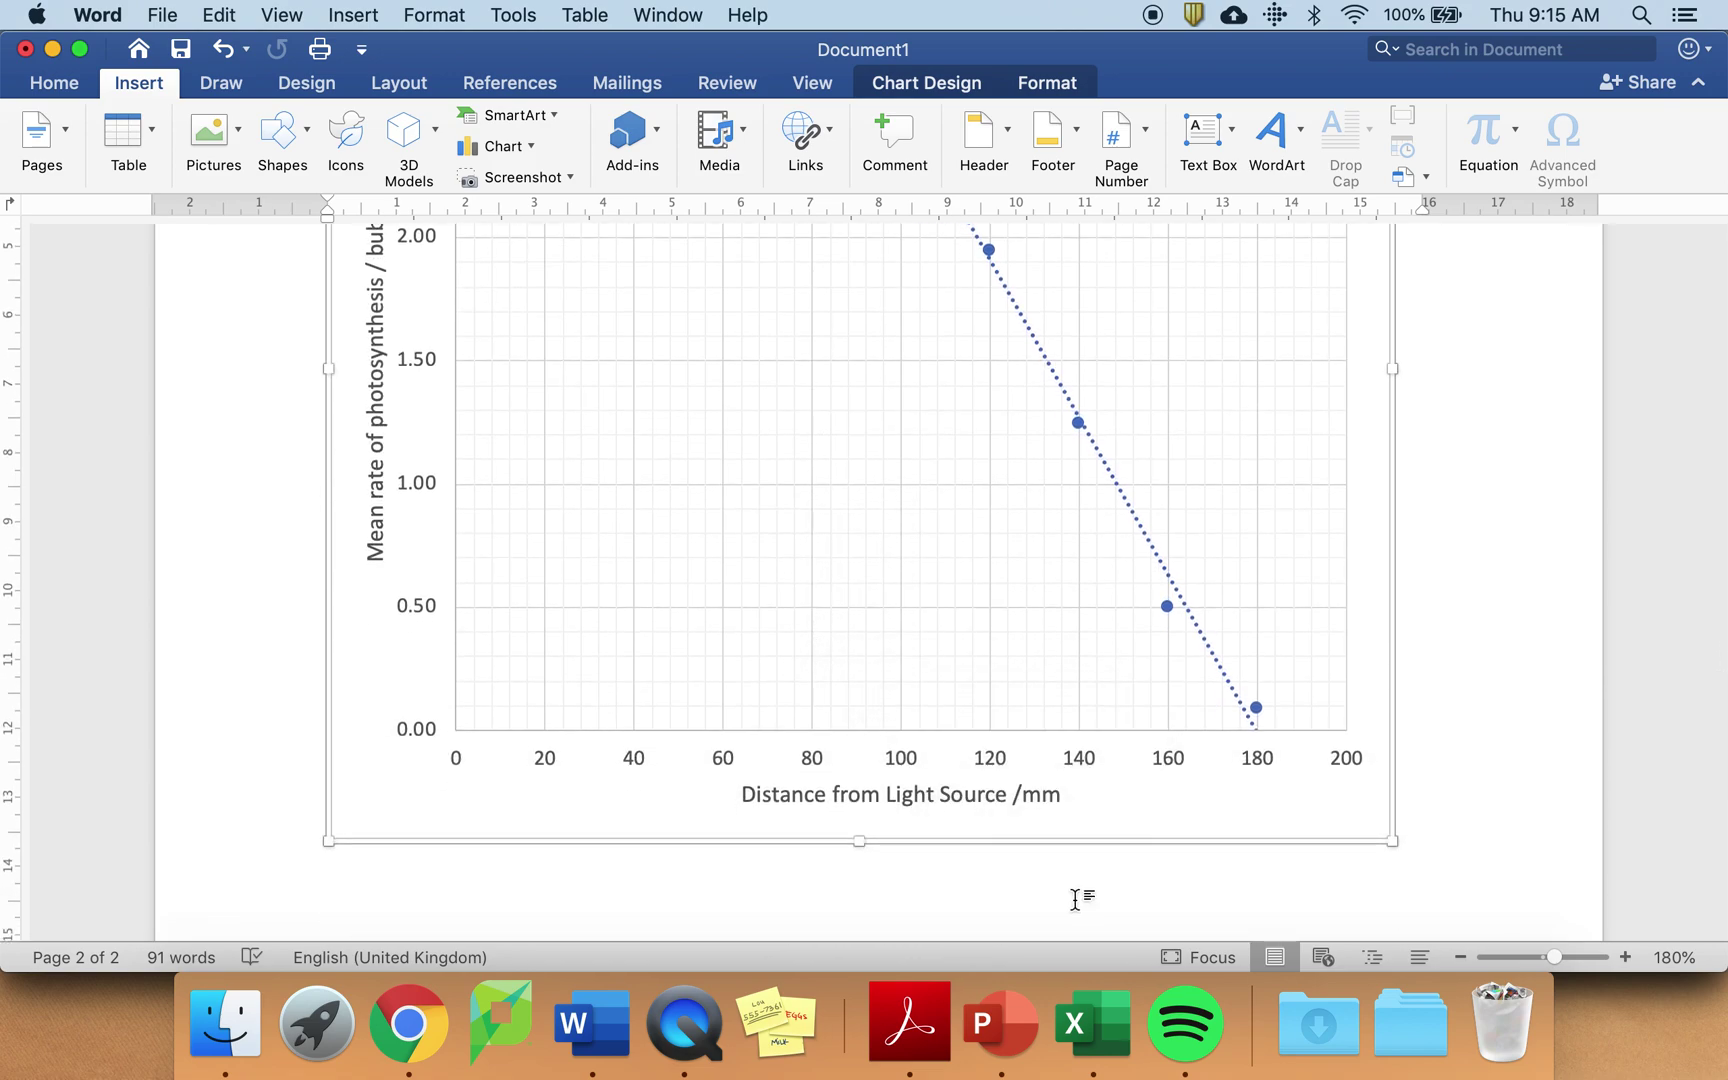